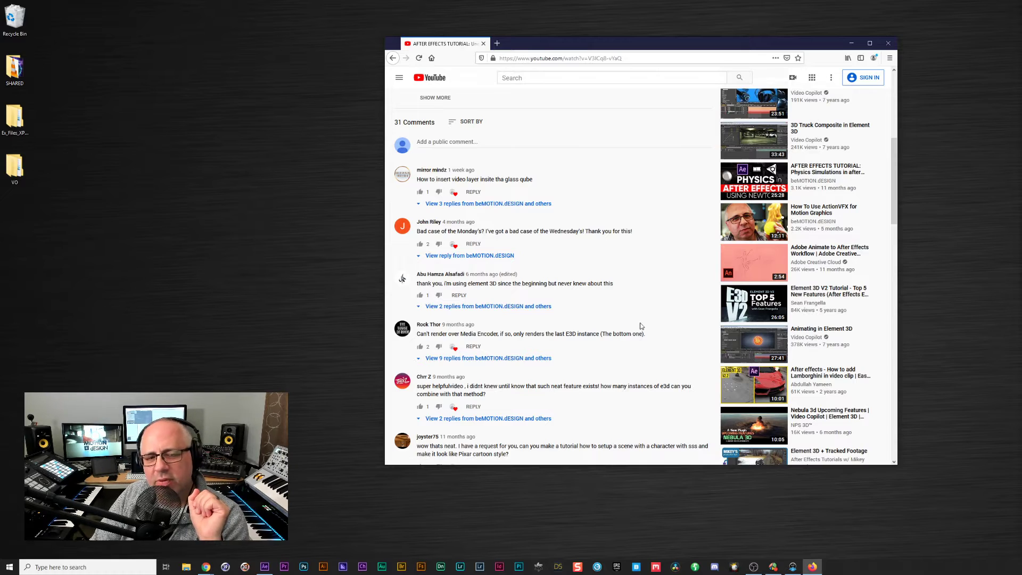
Review the description and viewer comments of the Unified Mode in Element3D tutorial video.
scroll(657, 322, up, 5)
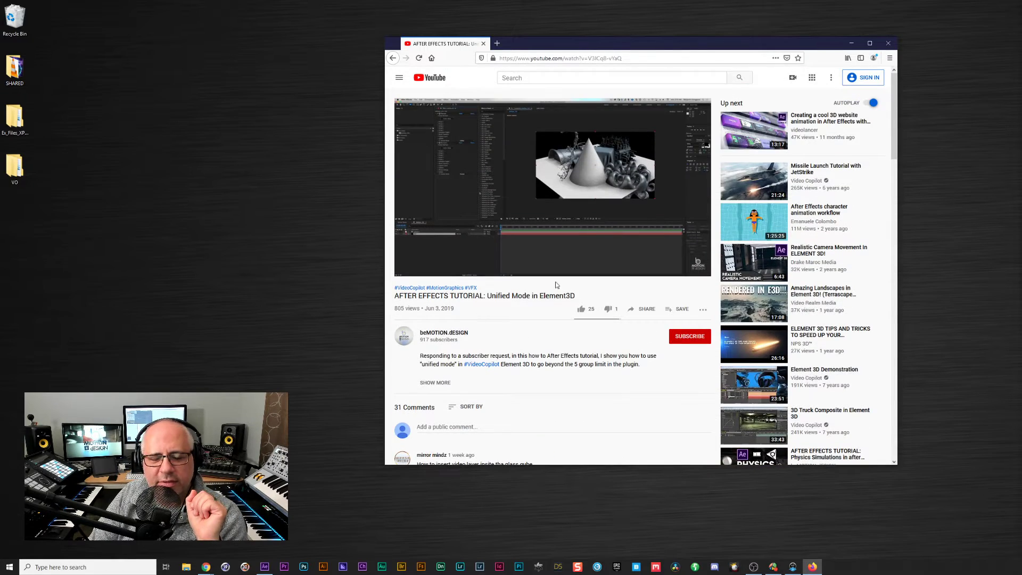
scroll(495, 410, down, 4)
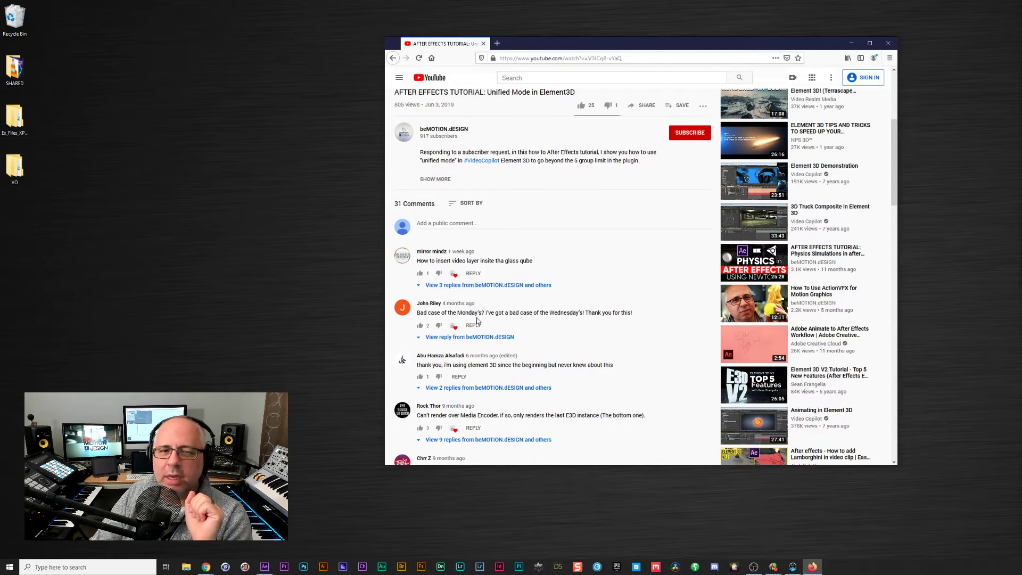
scroll(593, 276, up, 3)
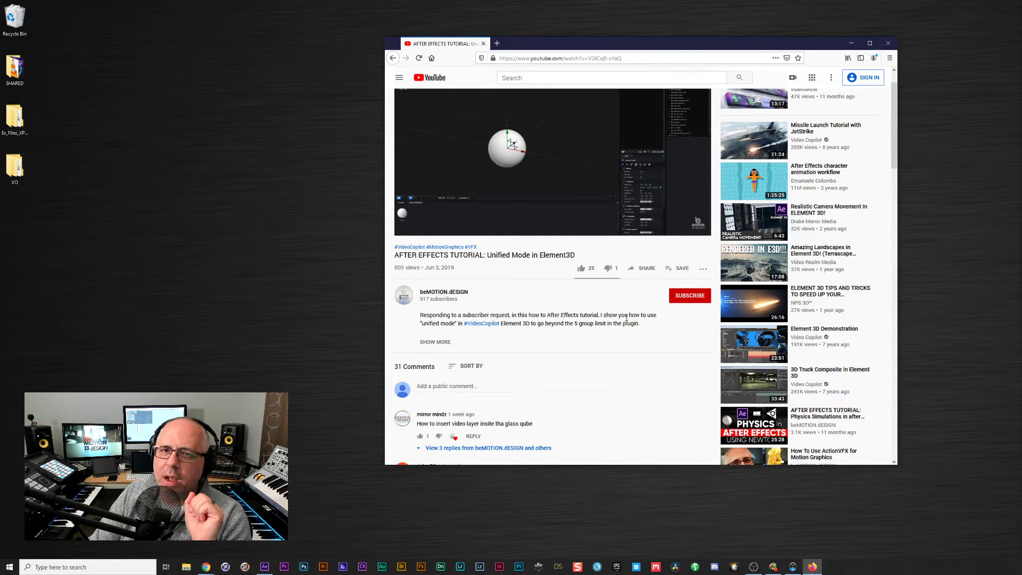
scroll(564, 359, up, 1)
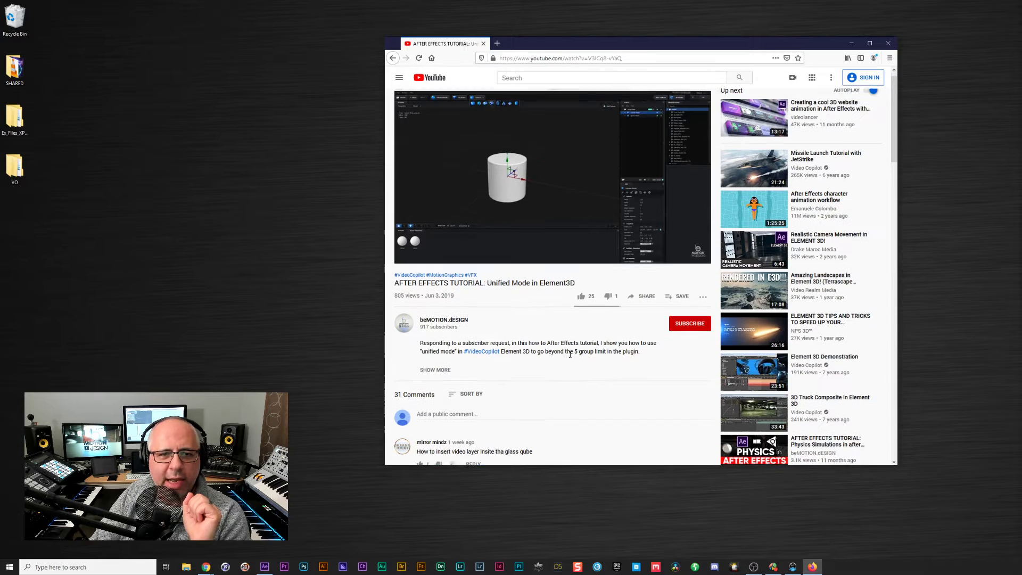
Open the channel's tutorial Texture a Box Using Video Copilot Element3D and skip ahead through it.
click(394, 59)
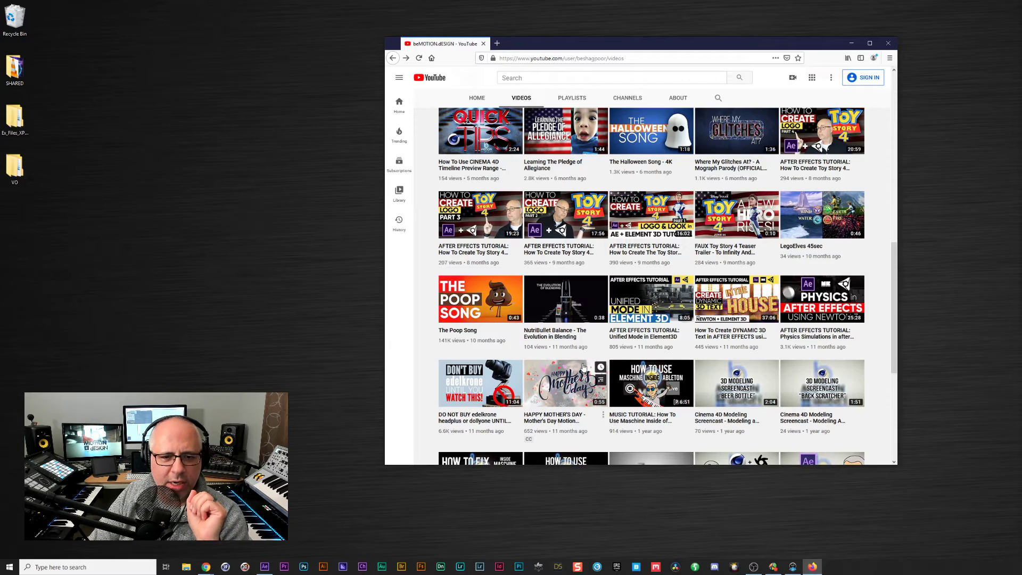
scroll(647, 334, down, 5)
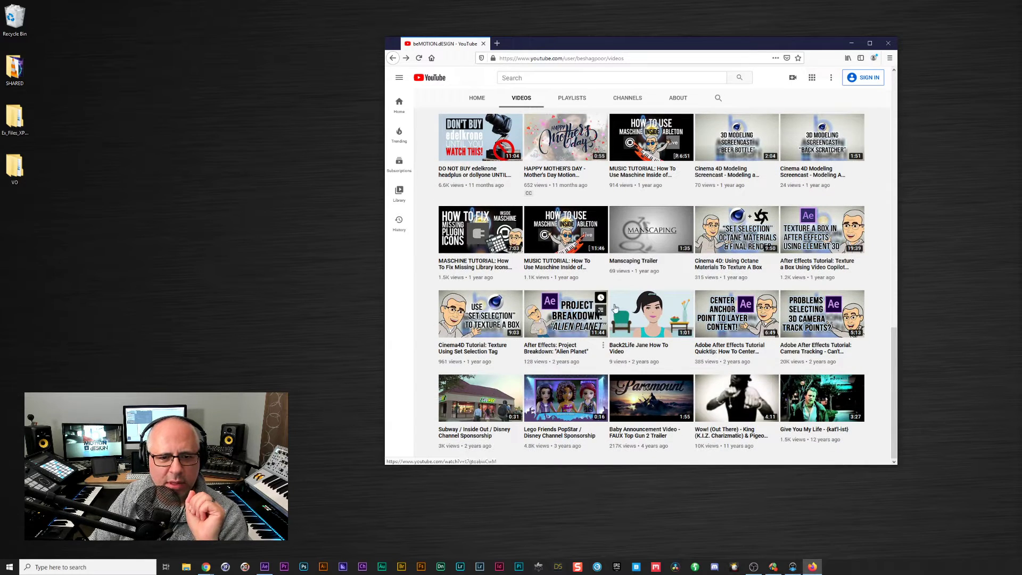
click(824, 263)
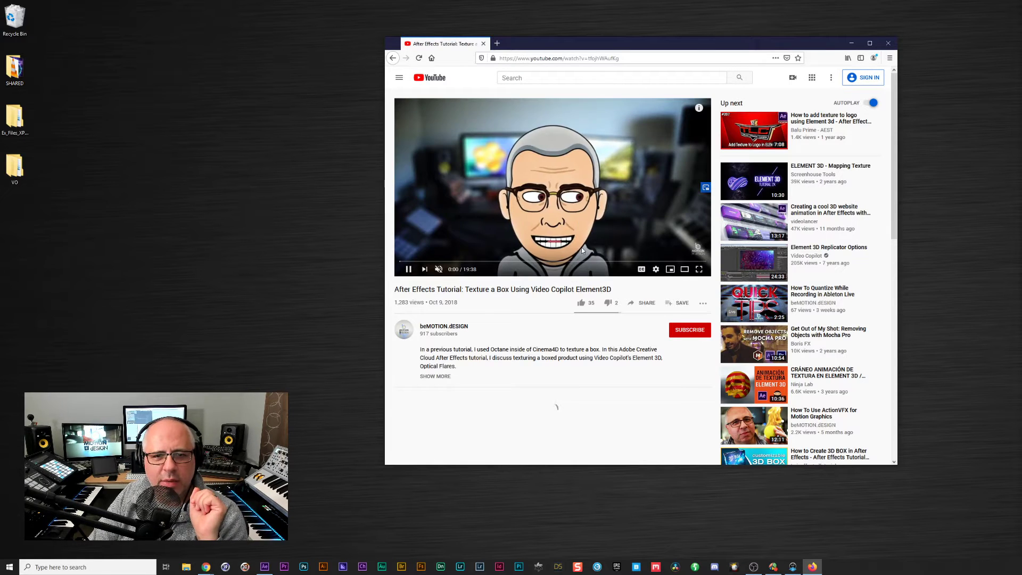
click(486, 262)
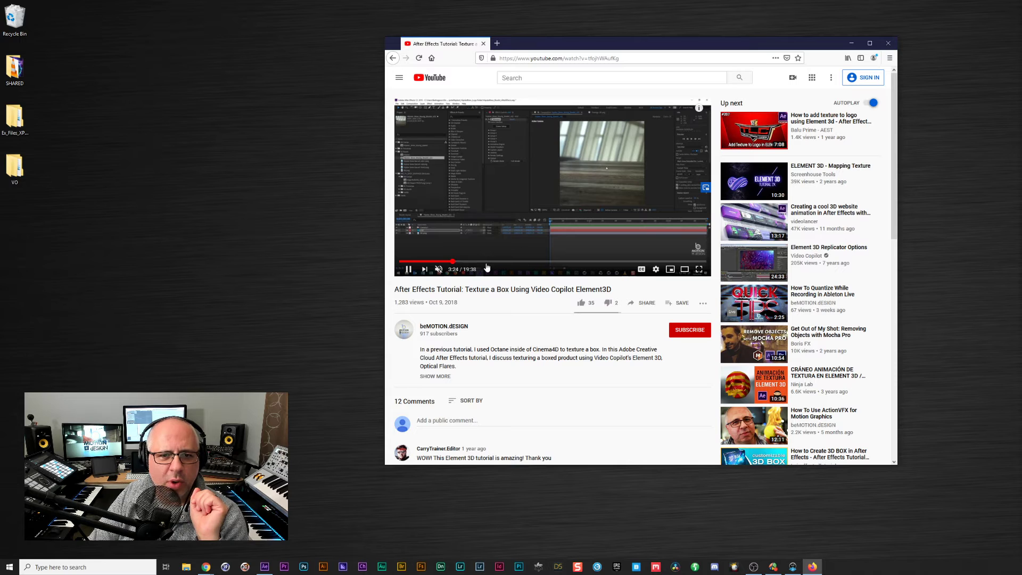
click(540, 262)
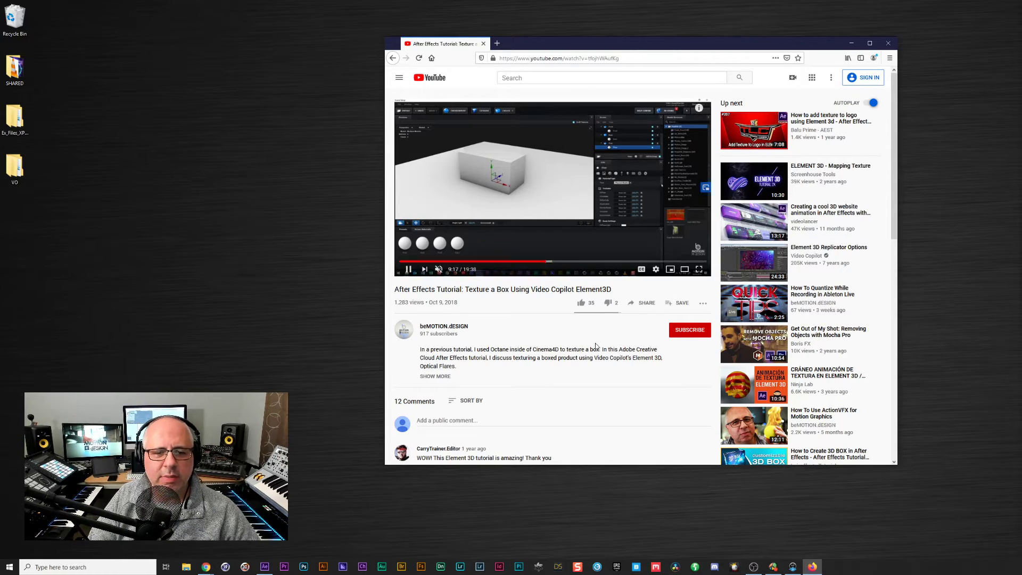
Switch to After Effects and create a new composition named cube.
click(264, 568)
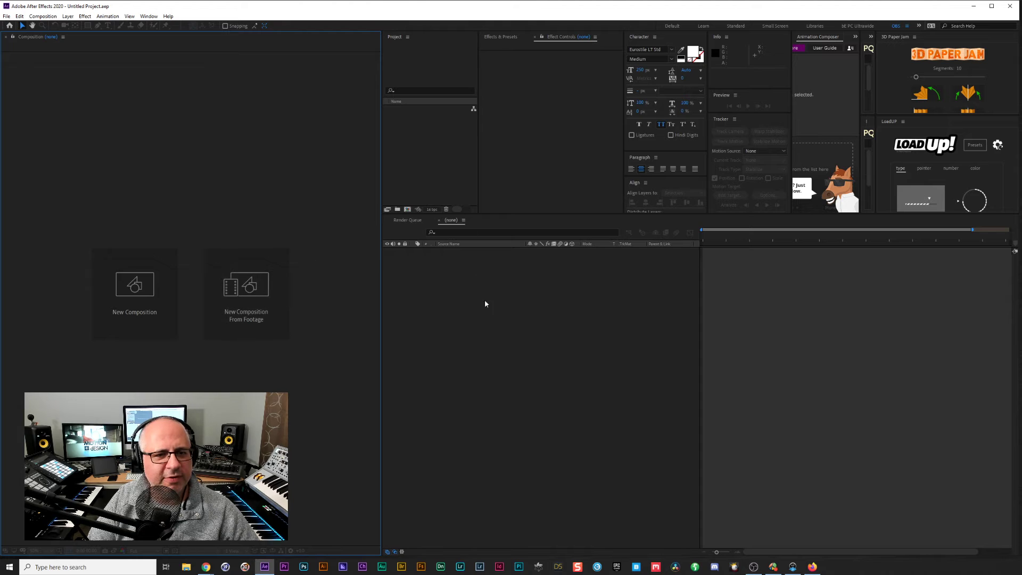
click(399, 192)
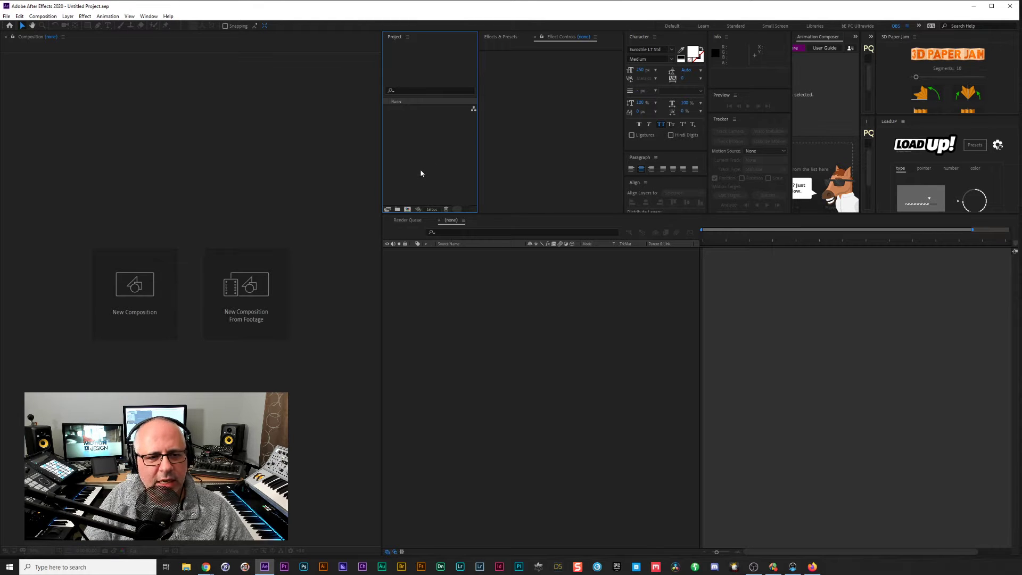
click(408, 209)
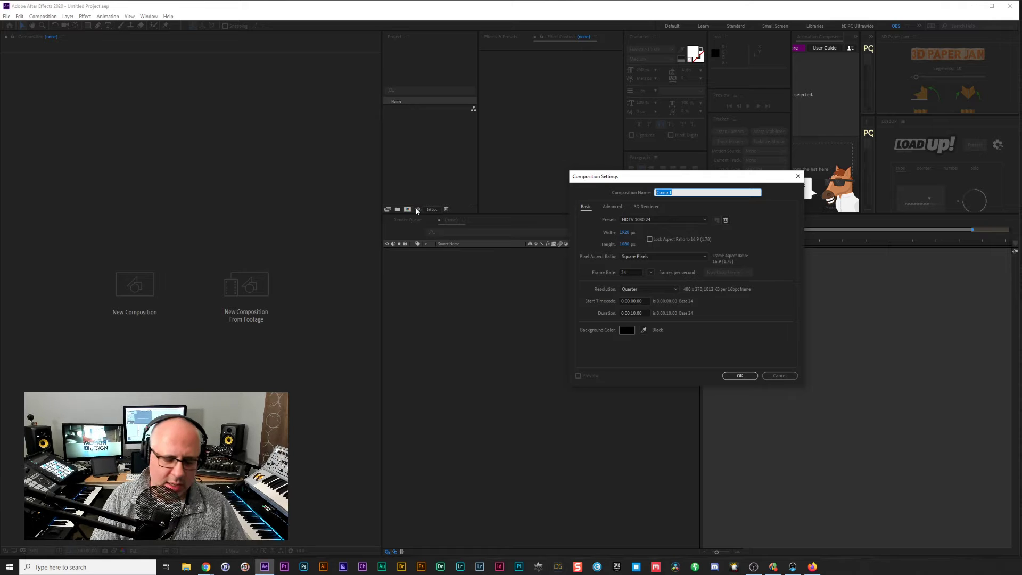
text(cube)
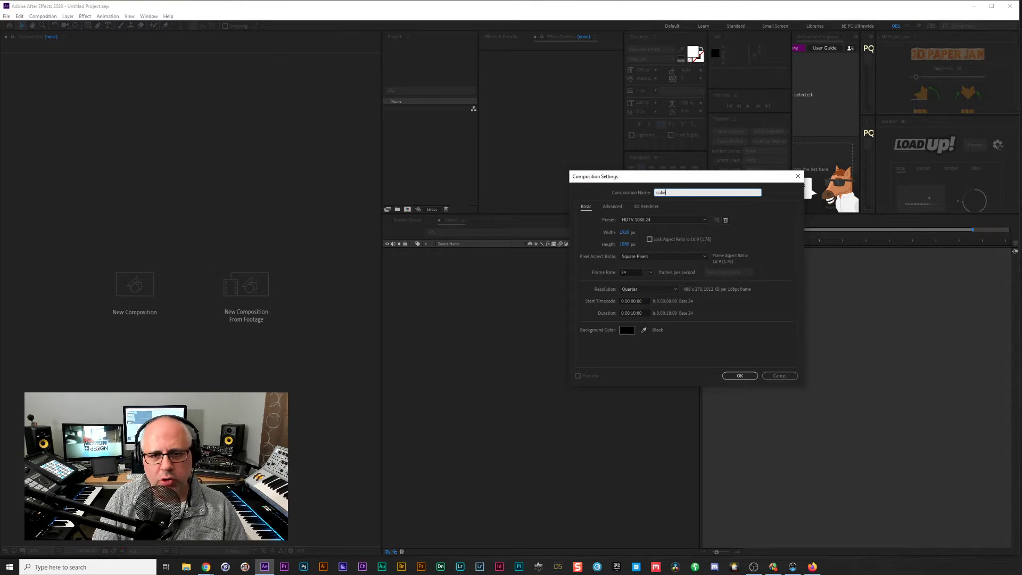
key(Return)
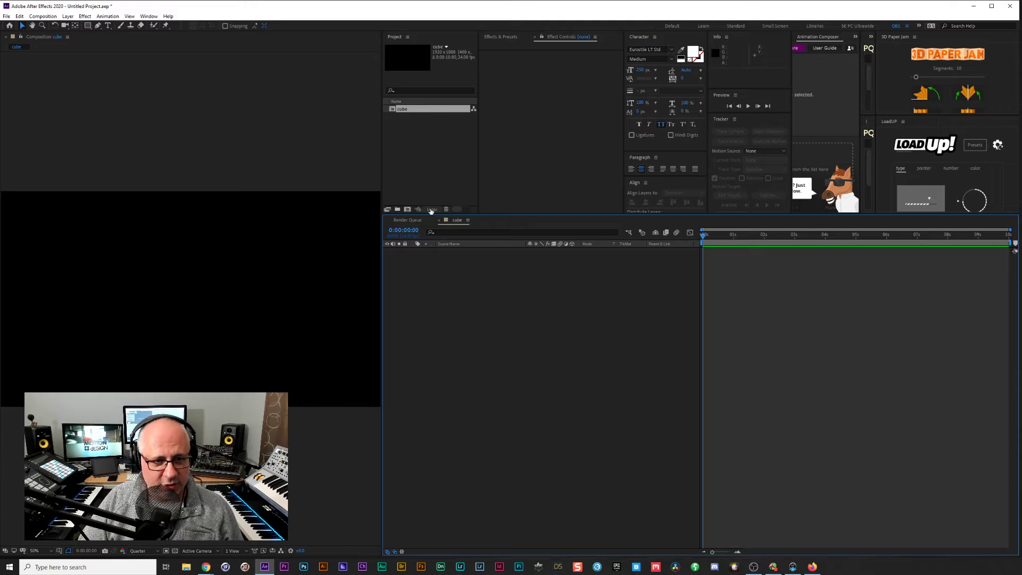
Change the project's color bit depth in the project settings.
click(431, 210)
click(464, 303)
click(447, 320)
click(445, 302)
click(447, 312)
click(574, 457)
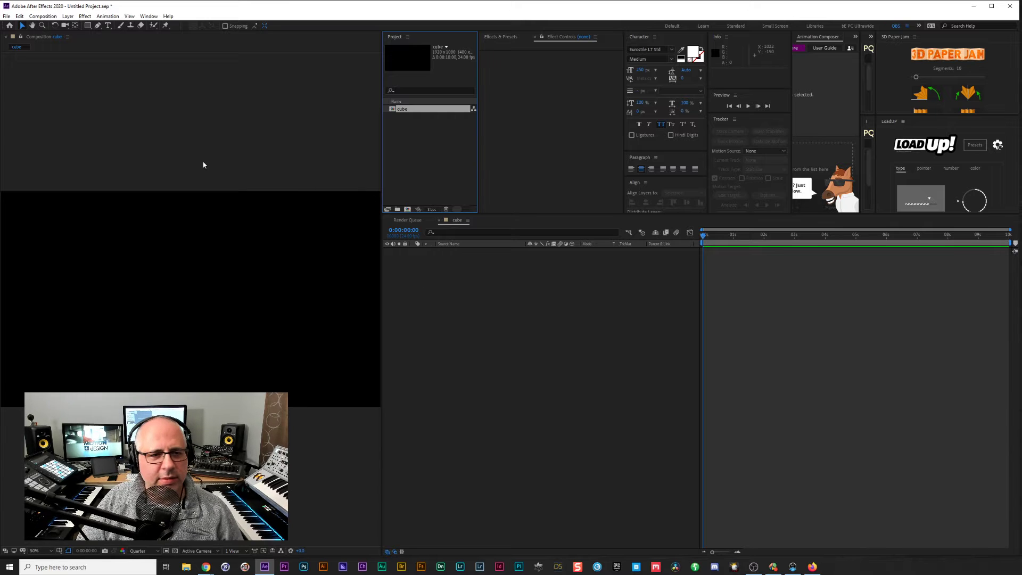
Widen the composition viewer slightly and reposition the frame so it sits fully inside it.
drag(229, 265, 229, 215)
key(v)
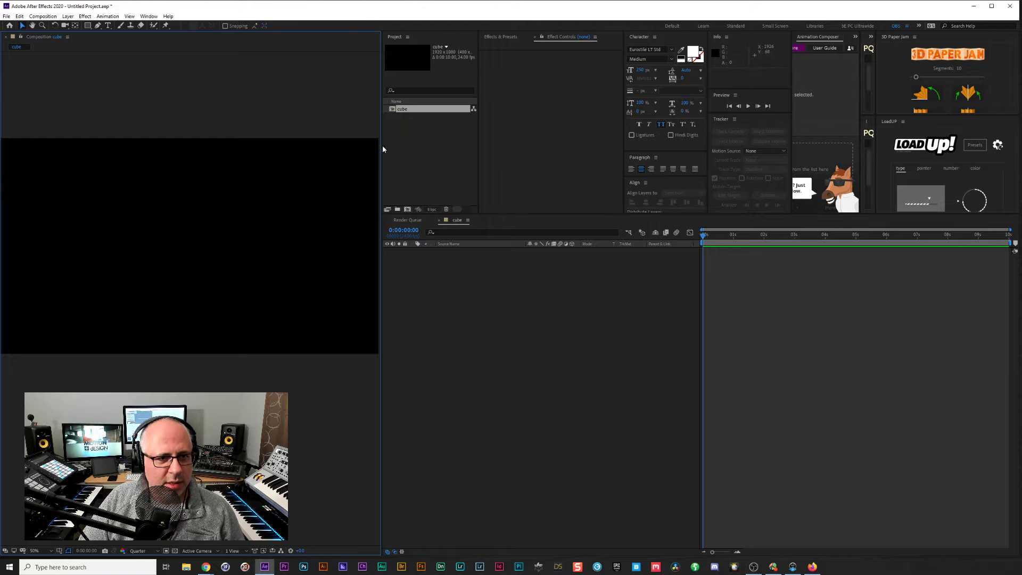
drag(381, 146, 395, 147)
key(h)
drag(335, 175, 339, 172)
key(v)
Add a black composition-sized solid named e3d to the cube composition.
click(516, 287)
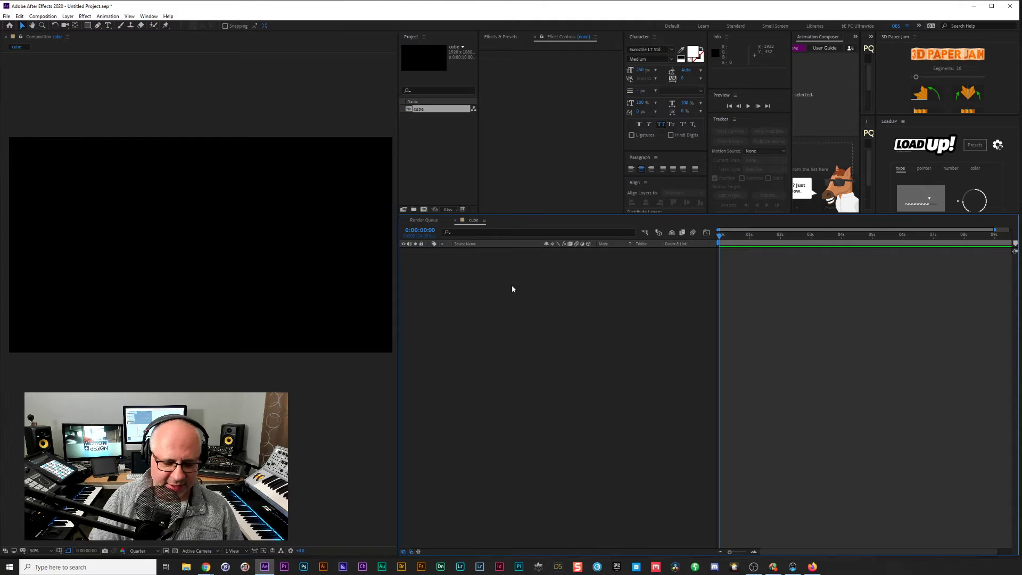
key(ctrl+y)
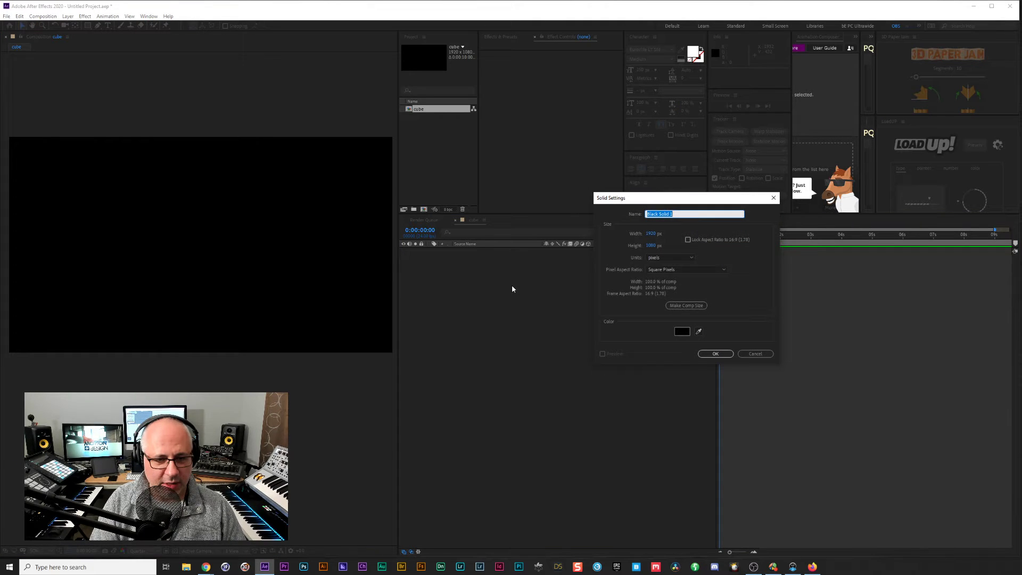
text(e)
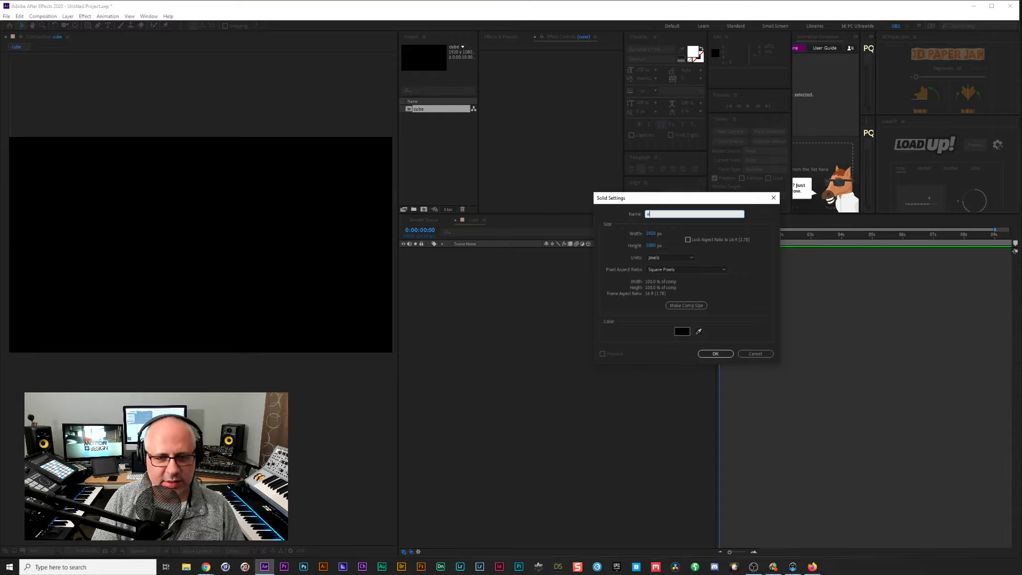
text(led)
key(Return)
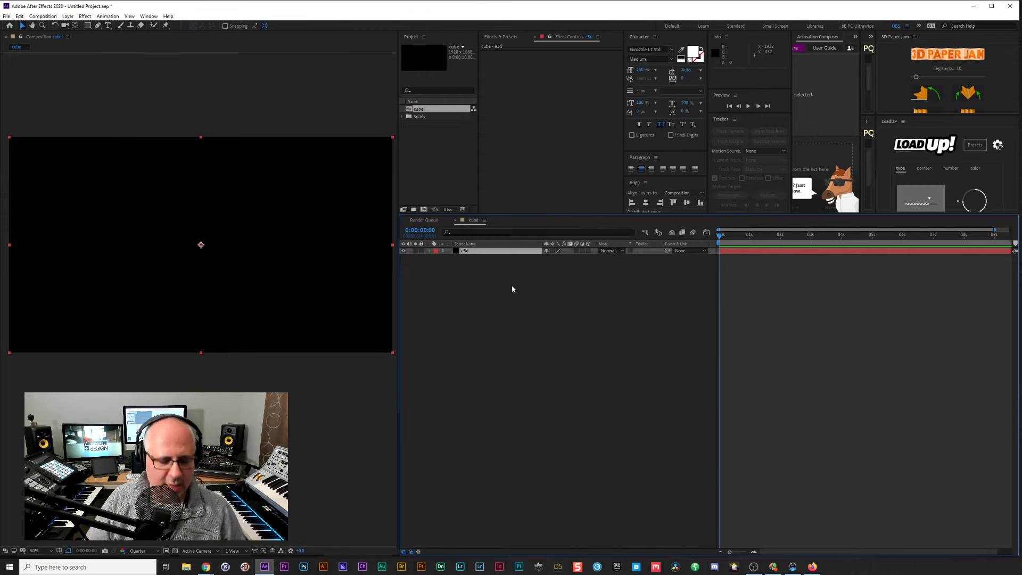
Apply the Element effect to the e3d solid.
key(ctrl+space)
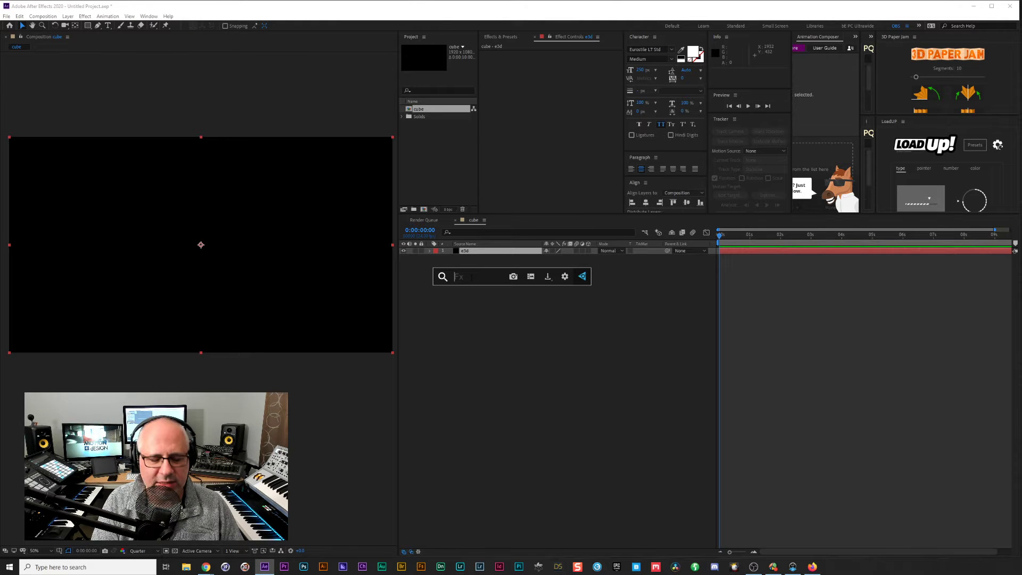
text(co)
key(Escape)
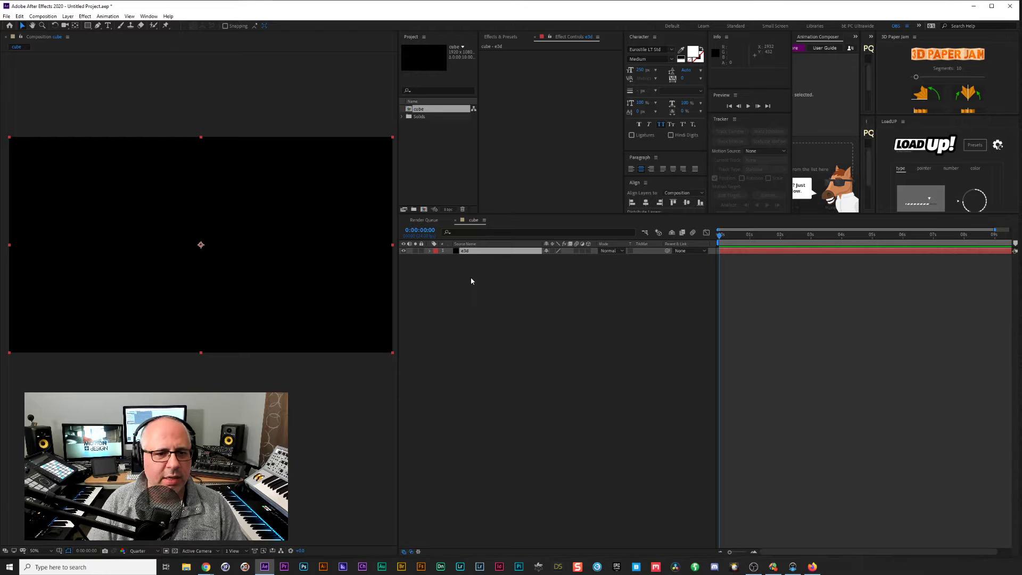
Browse in File Explorer to the EXPORTS folder of the bE_AudioVisualizer folder under __PROJECTS.
click(186, 568)
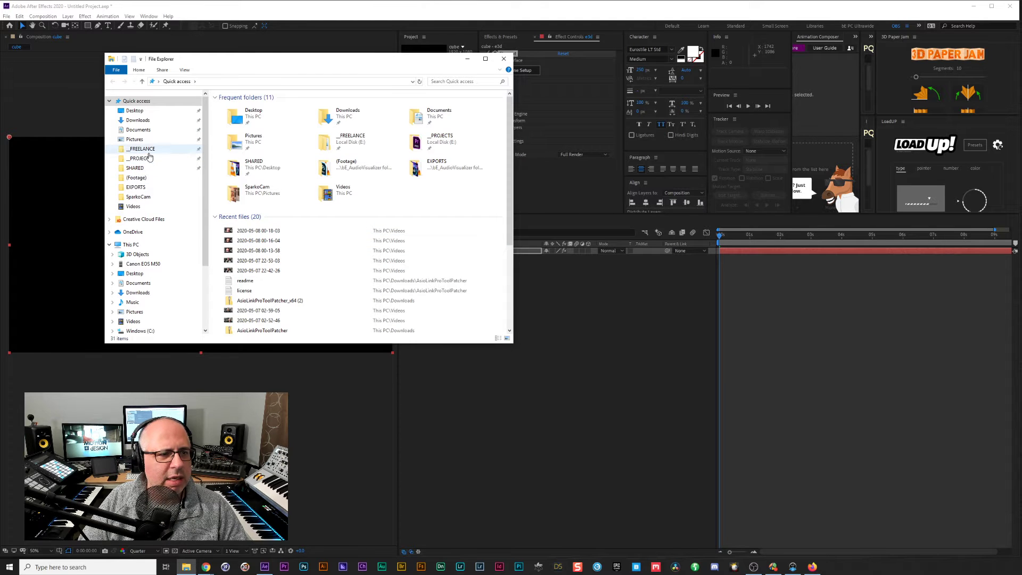
click(140, 159)
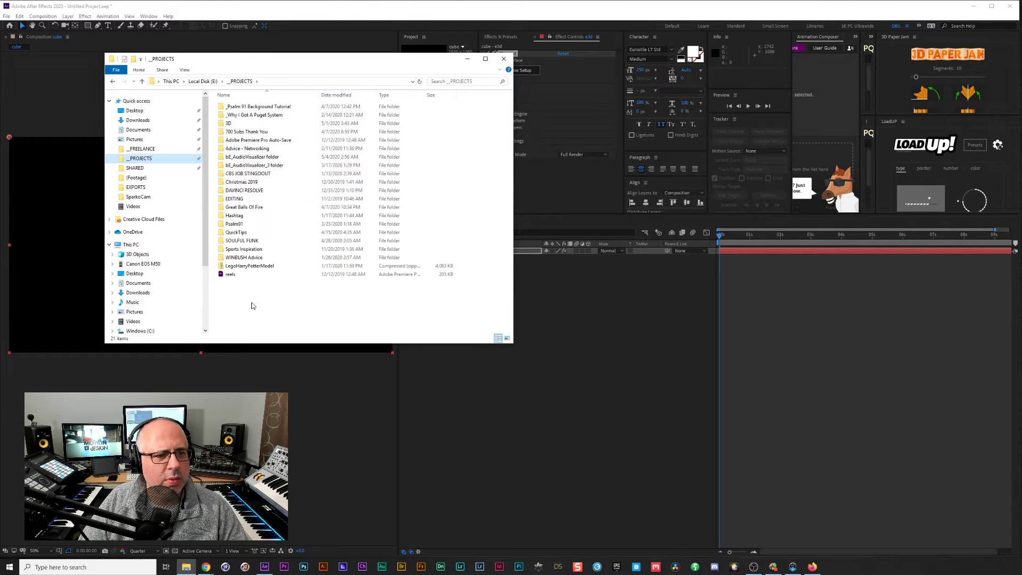
double_click(253, 156)
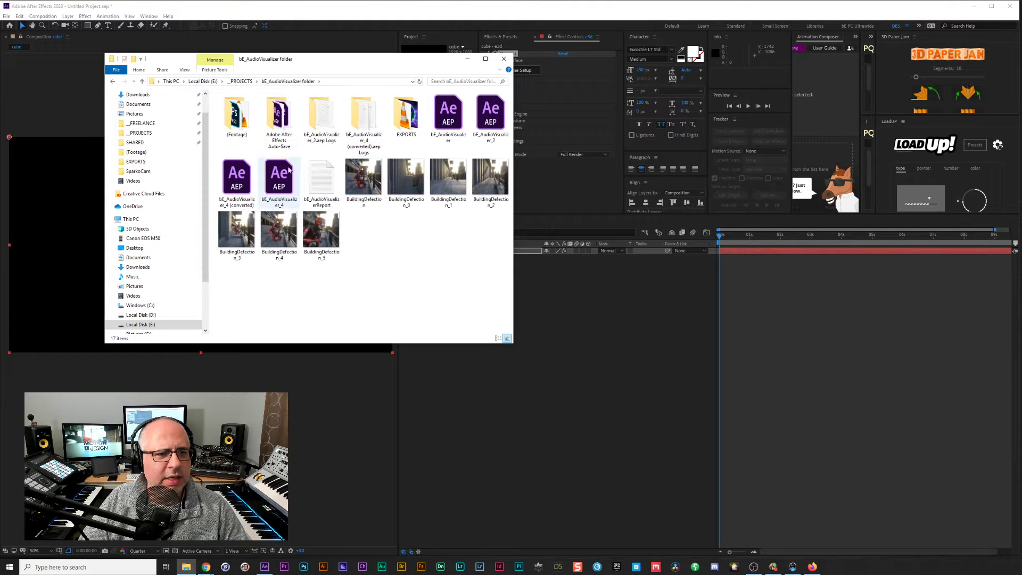
double_click(417, 114)
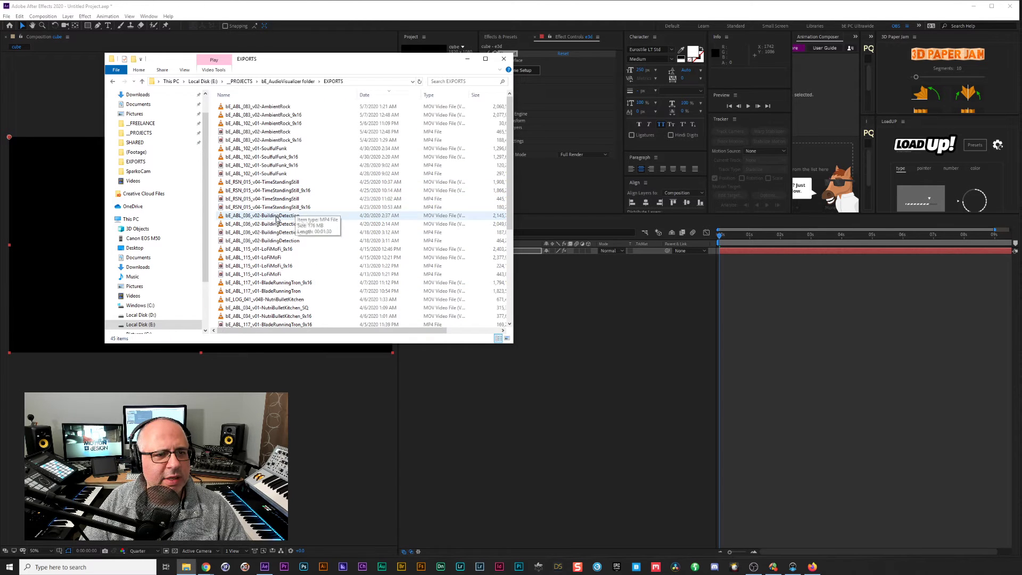
Import the bE_ABL_083_v02-AmbientRock MOV video from the EXPORTS folder into the After Effects project.
click(271, 108)
drag(352, 58, 386, 216)
drag(314, 263, 441, 174)
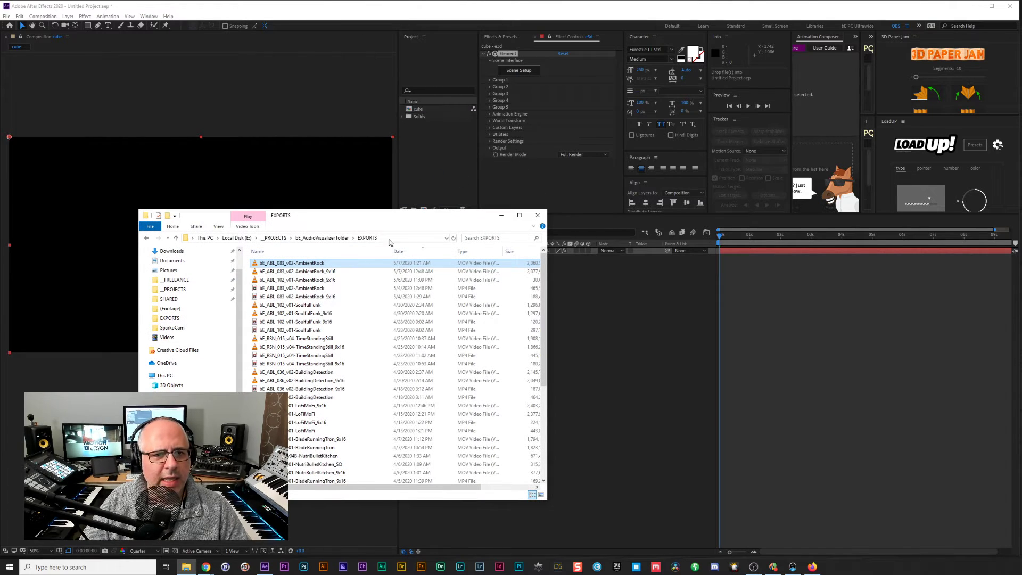
click(530, 217)
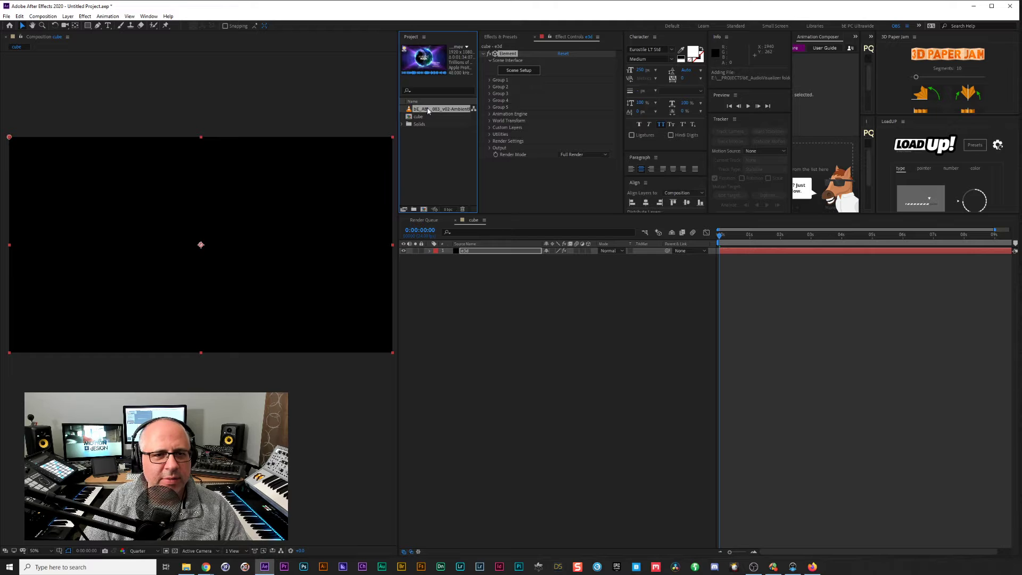
Add the AmbientRock video to the cube composition and pre-compose it as precomp, leaving all attributes in cube.
drag(427, 110, 418, 117)
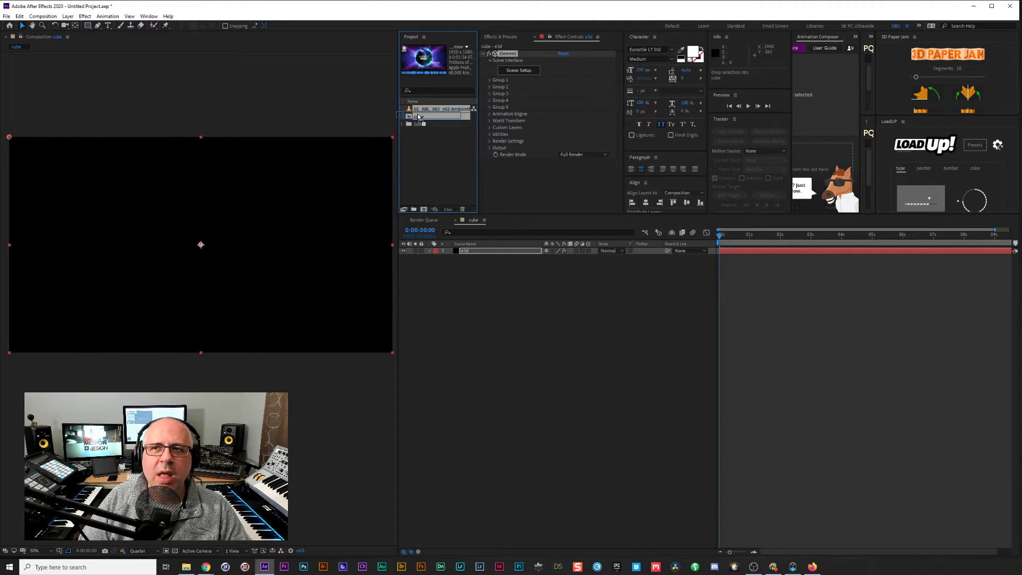
drag(418, 117, 418, 117)
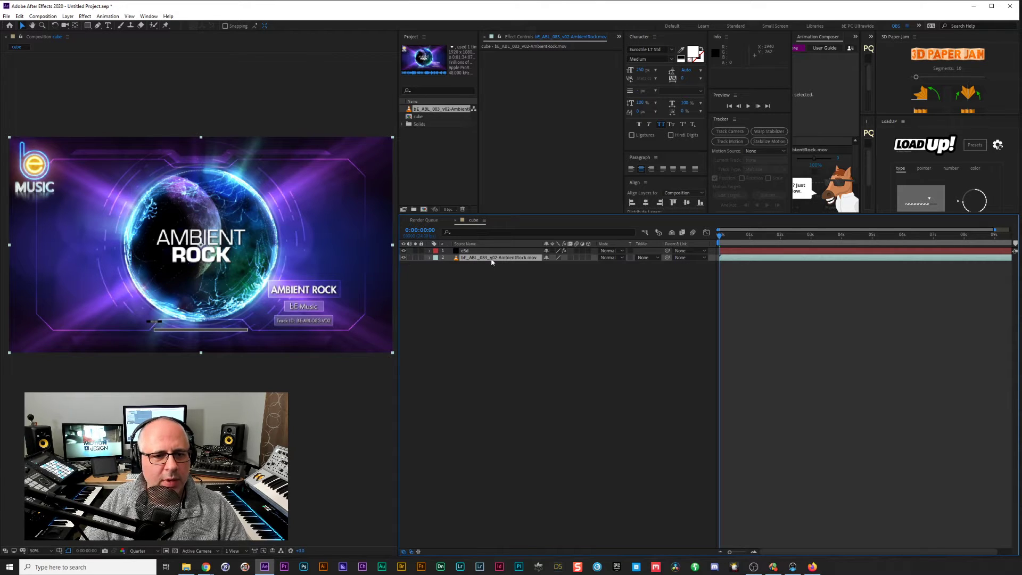
key(ctrl+shift+c)
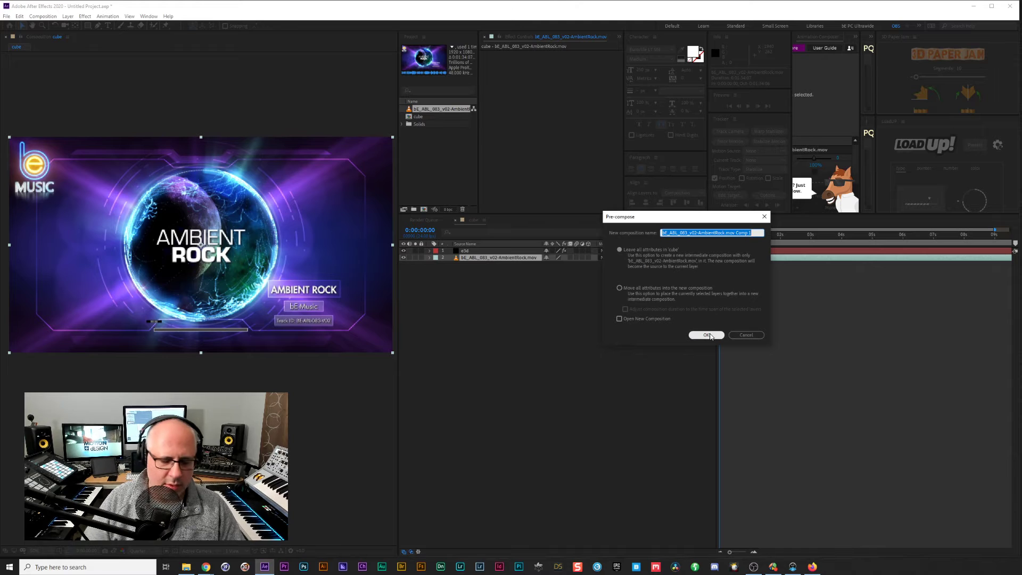
text(precomp)
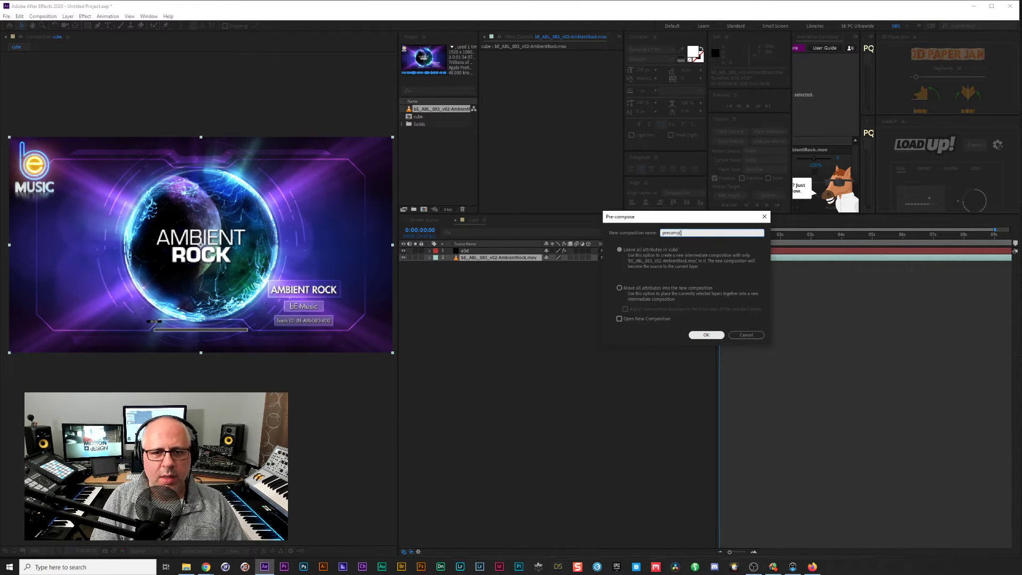
click(711, 334)
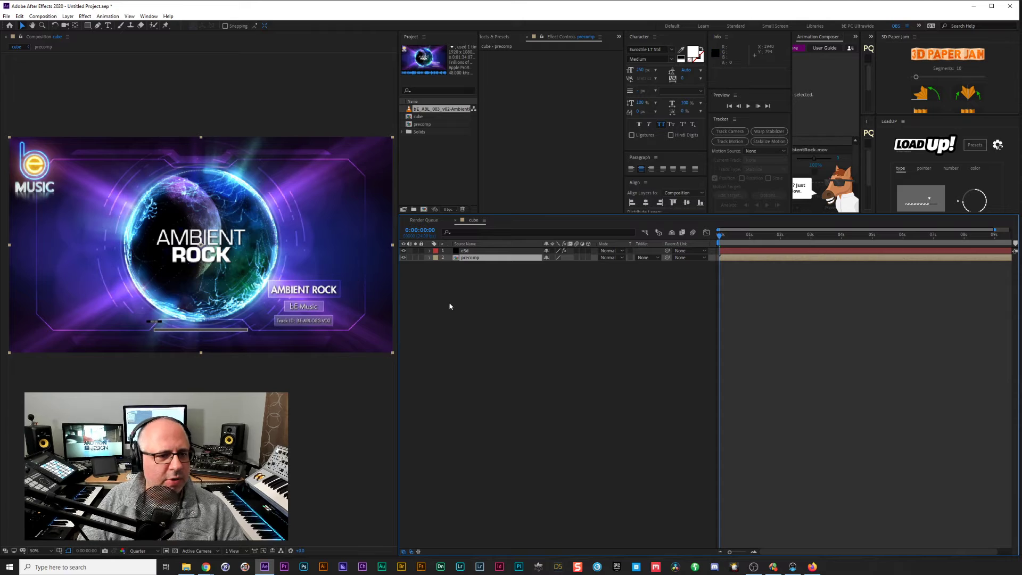
Hide the precomp layer and select the e3d layer.
click(466, 259)
click(403, 258)
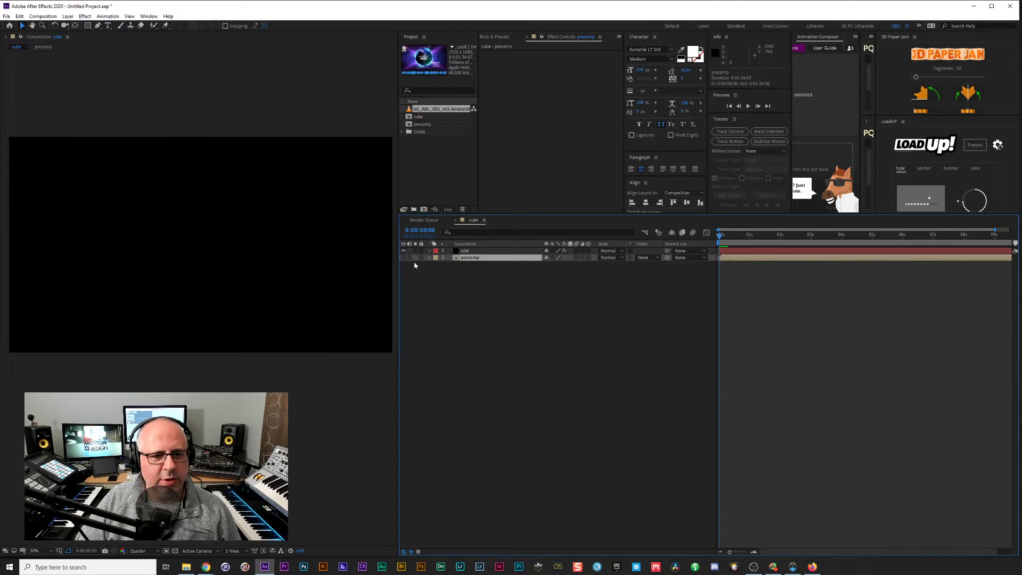
click(464, 251)
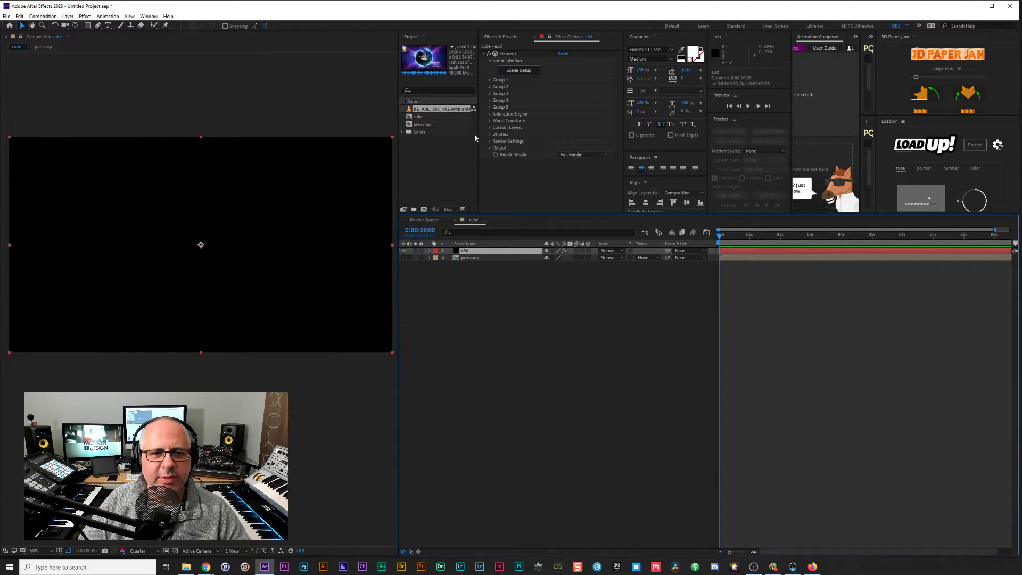
Assign the precomp layer to Layer 1 of the Element effect's custom texture maps.
click(489, 127)
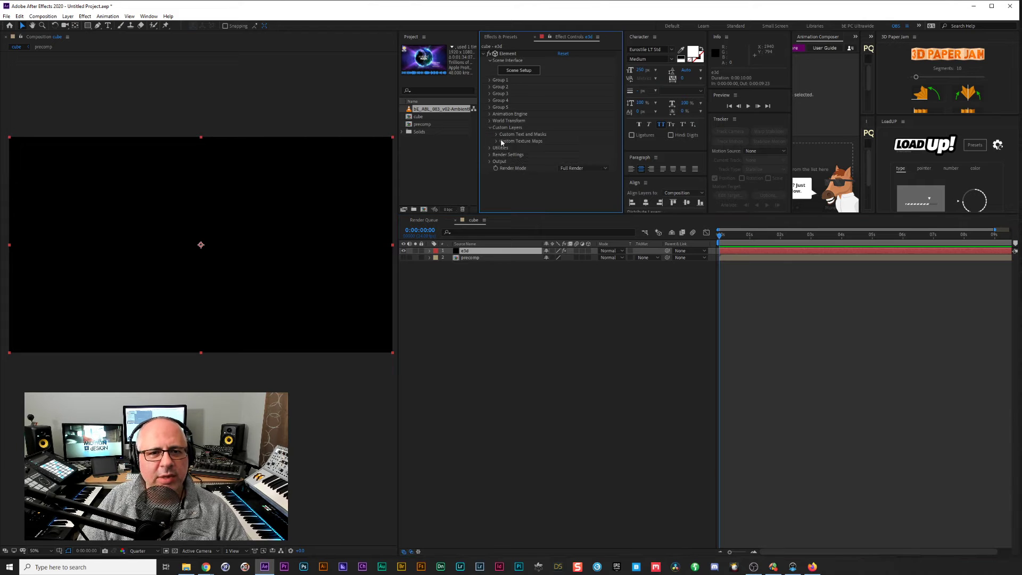
click(497, 141)
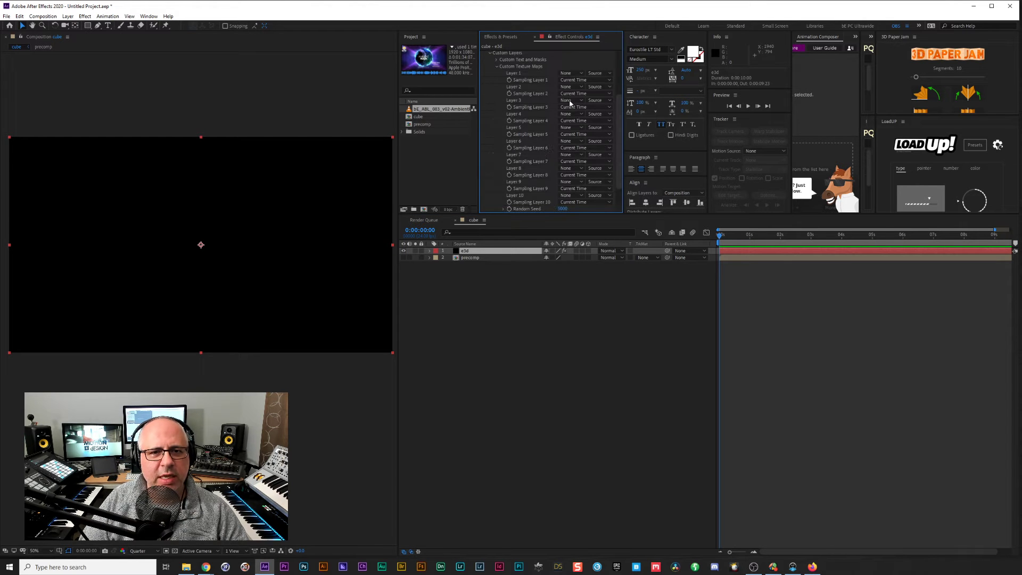
click(570, 73)
click(596, 104)
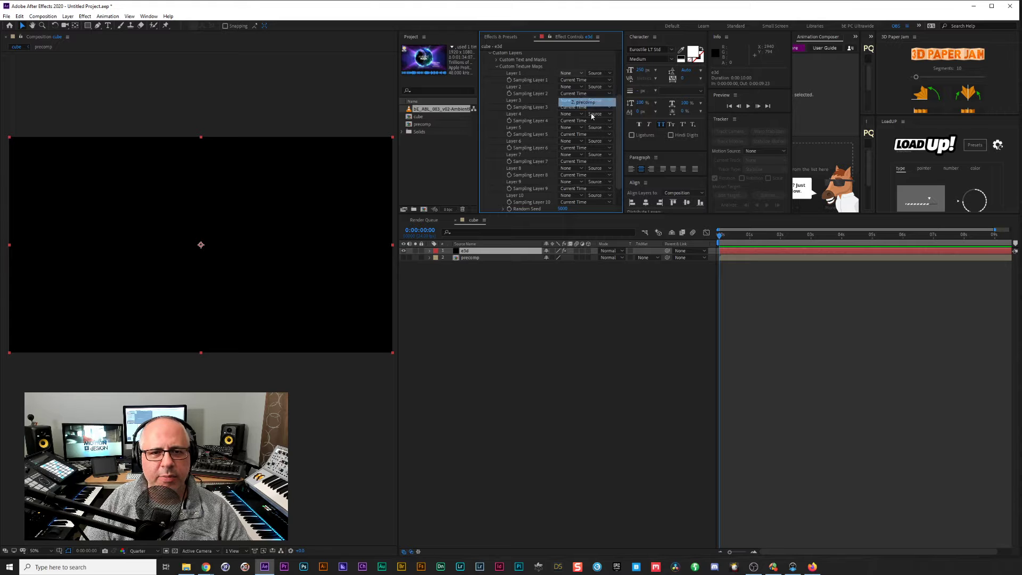
click(497, 65)
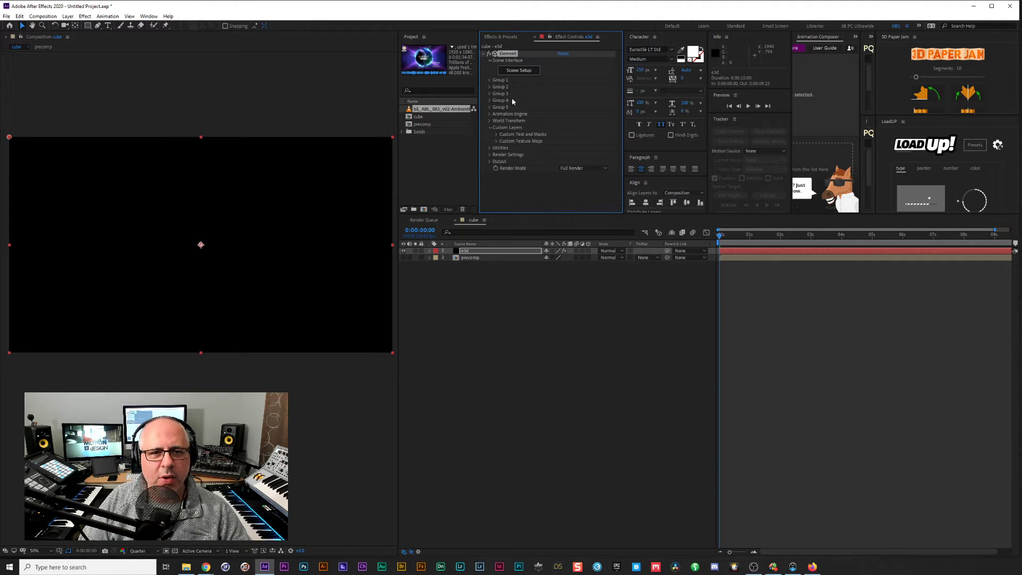
click(490, 128)
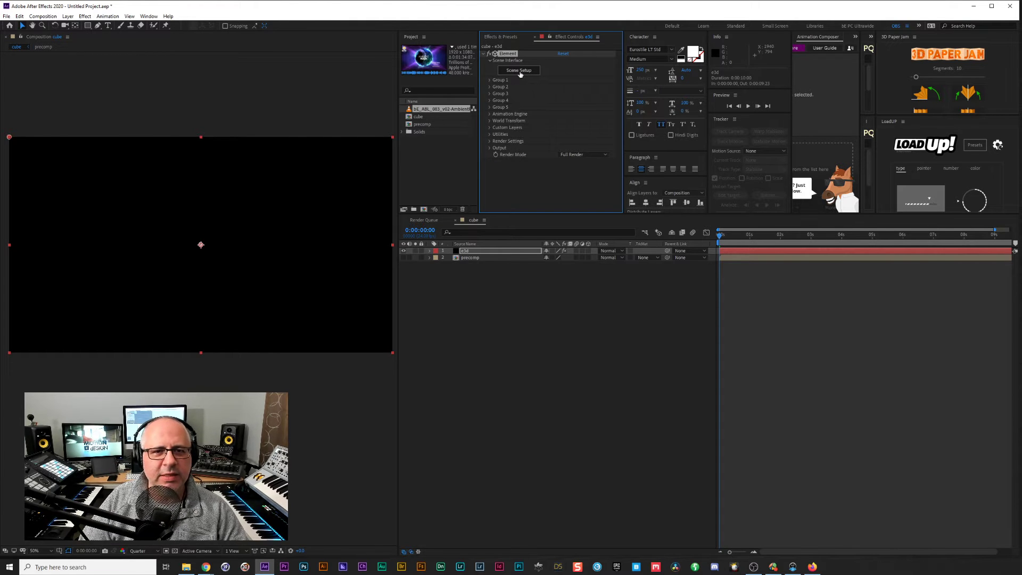
Open the Element Scene Setup for the e3d layer and create a box model.
click(476, 258)
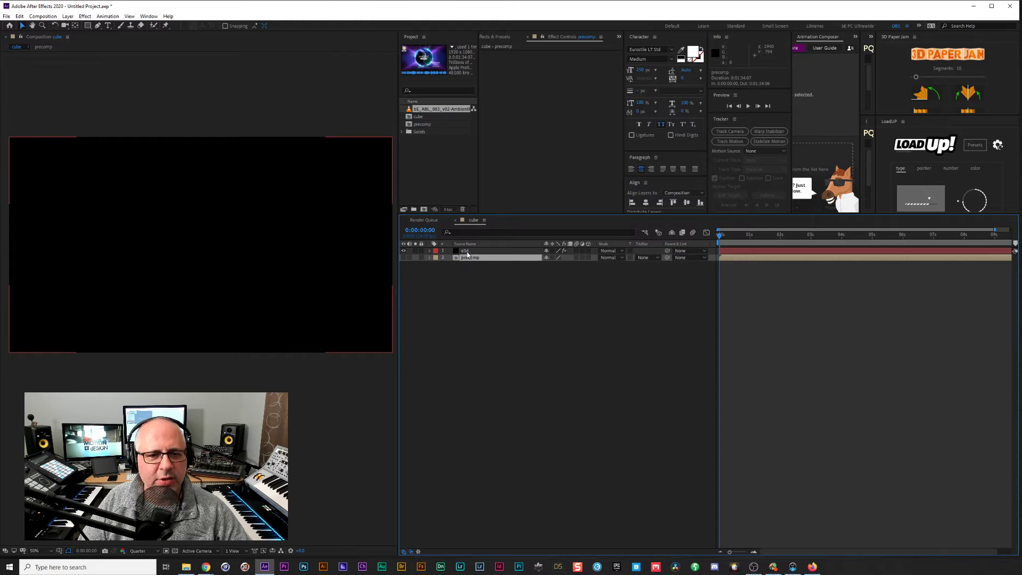
click(467, 251)
click(512, 71)
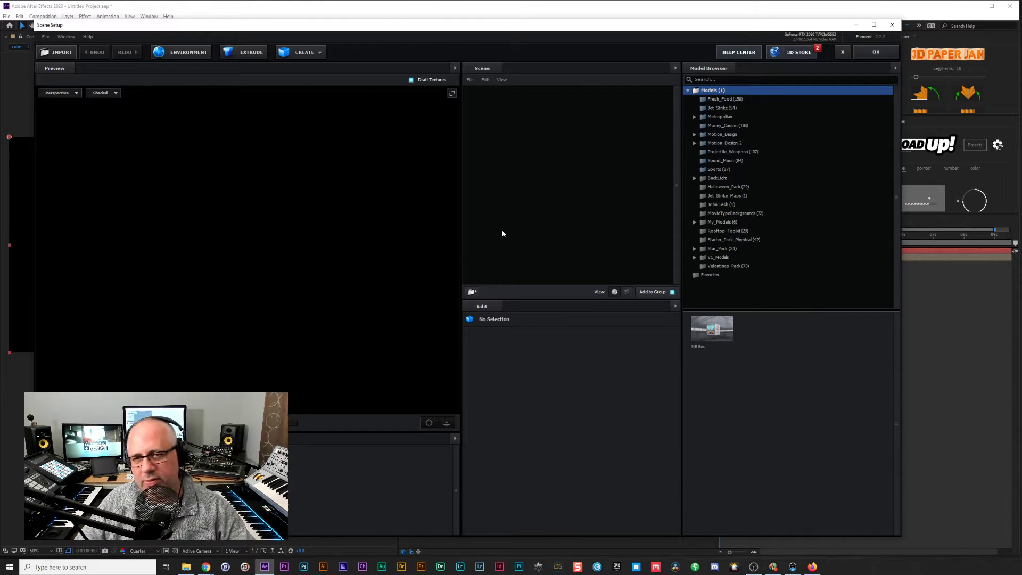
click(304, 51)
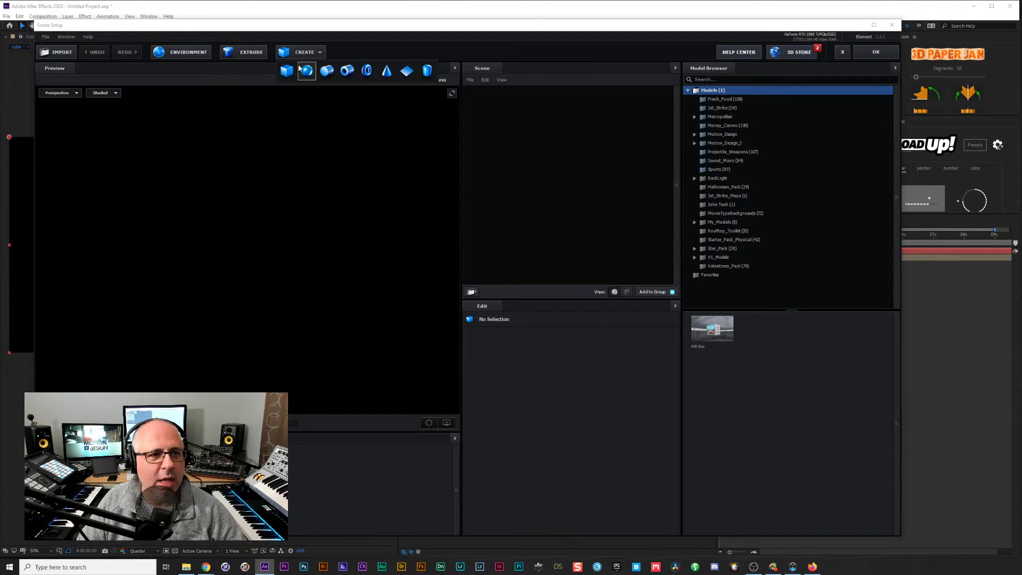
click(284, 73)
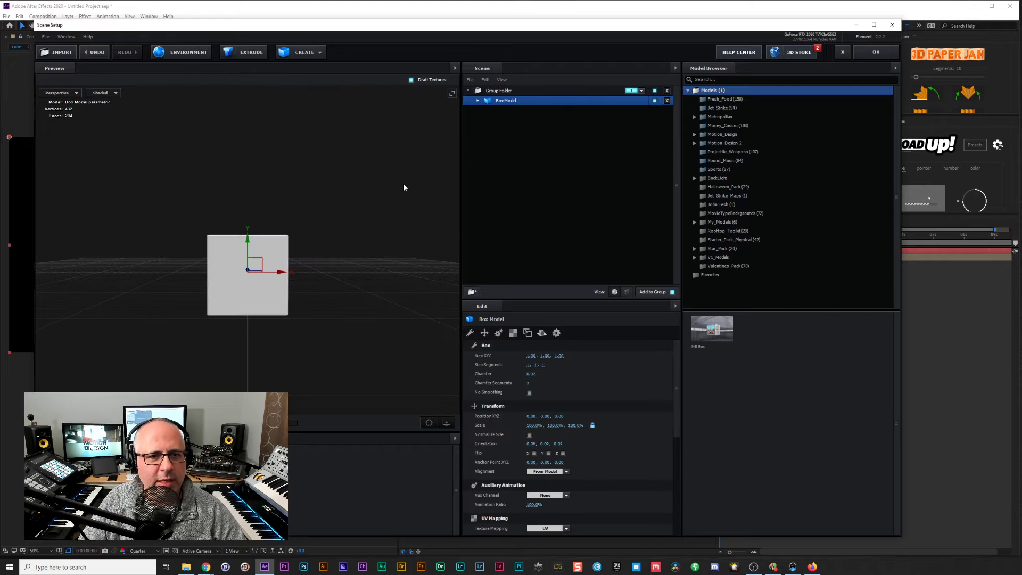
Move the box slightly upward along its Y axis in the preview.
drag(351, 215, 293, 271)
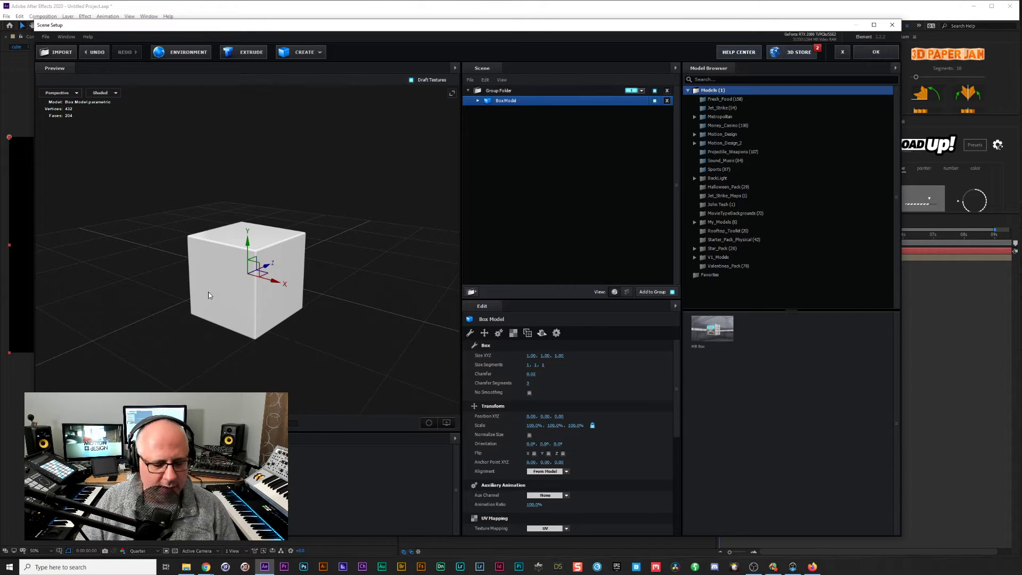
drag(336, 255, 325, 257)
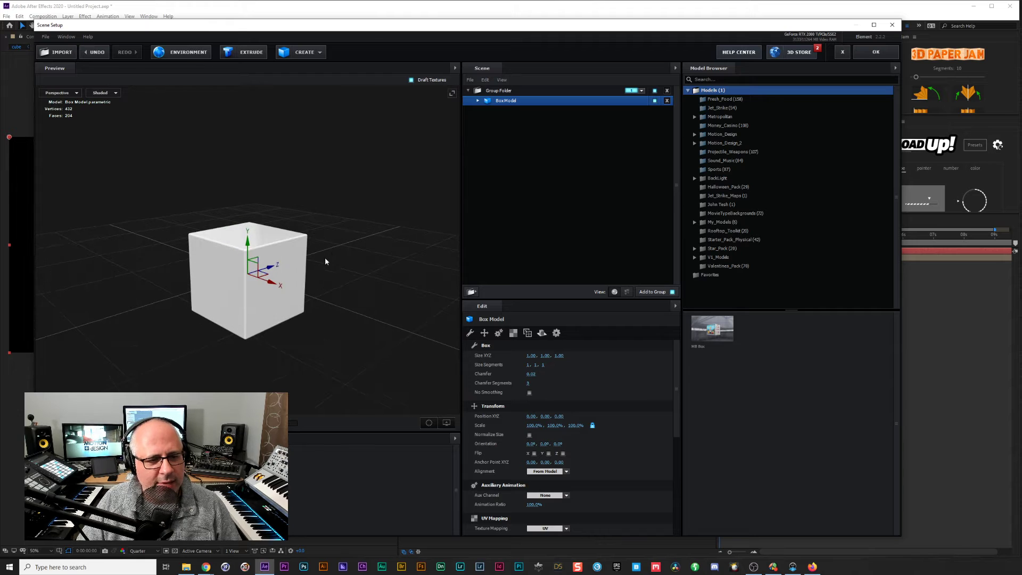
scroll(322, 263, up, 3)
scroll(323, 266, up, 2)
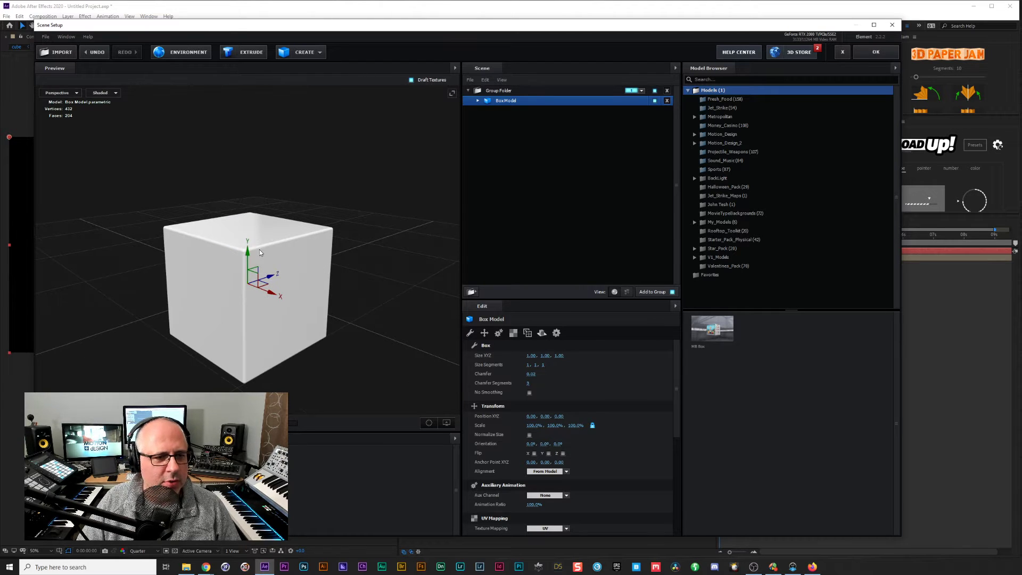
drag(247, 260, 247, 253)
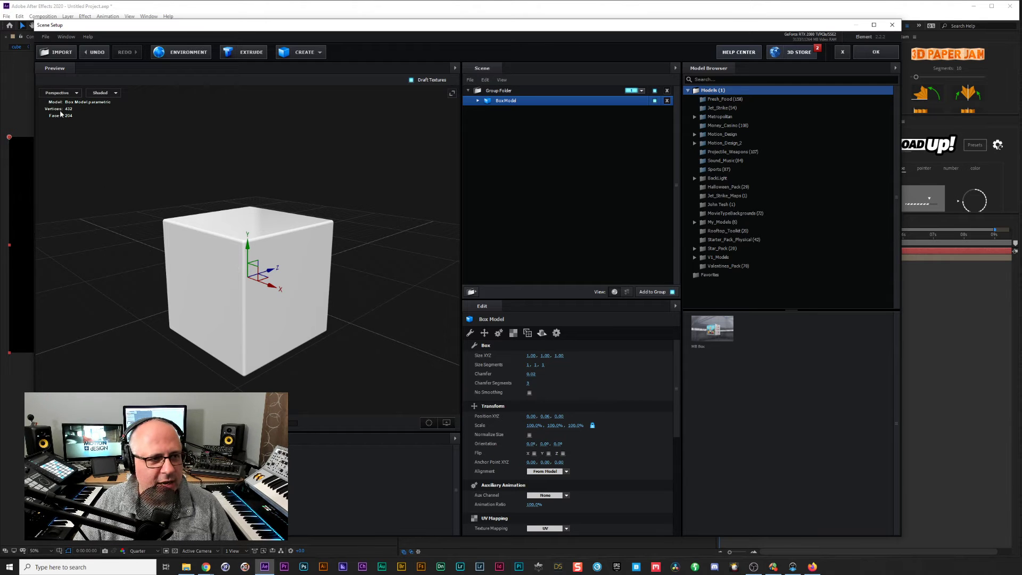
Review the Transform Shortcuts setting in the Scene Setup preferences and try the box's rotate and scale gizmos.
click(45, 36)
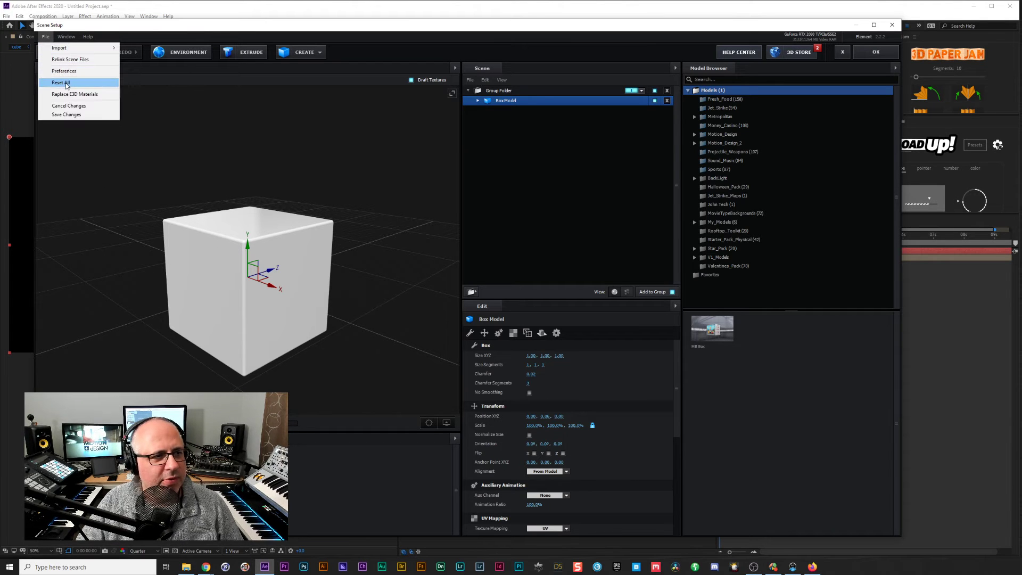
click(64, 71)
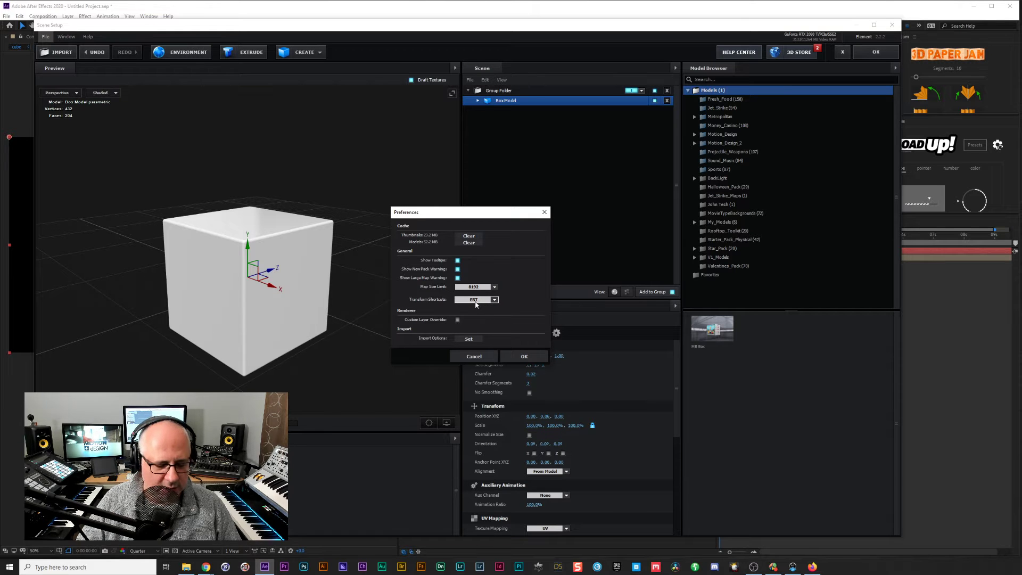
click(519, 356)
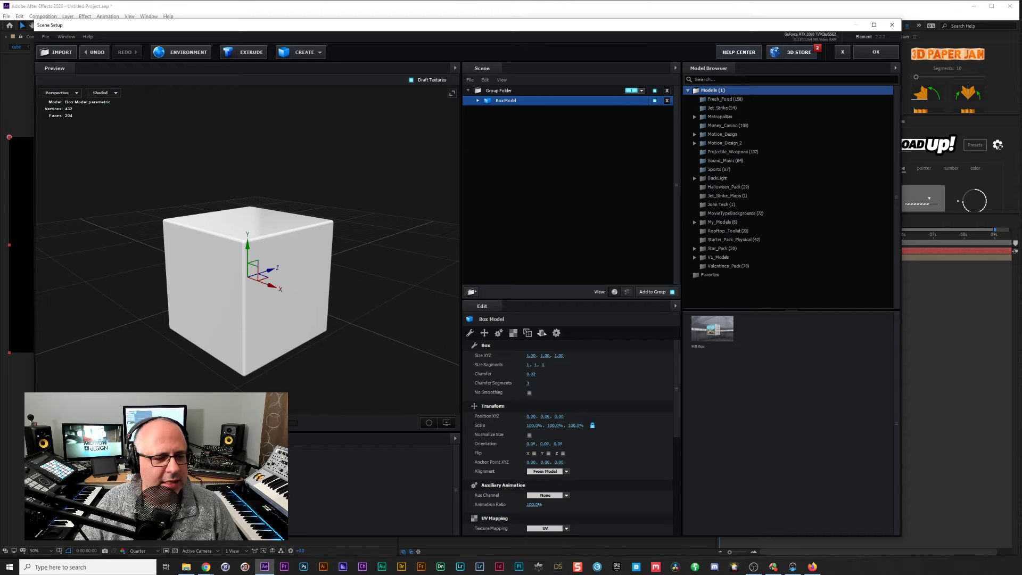
key(e)
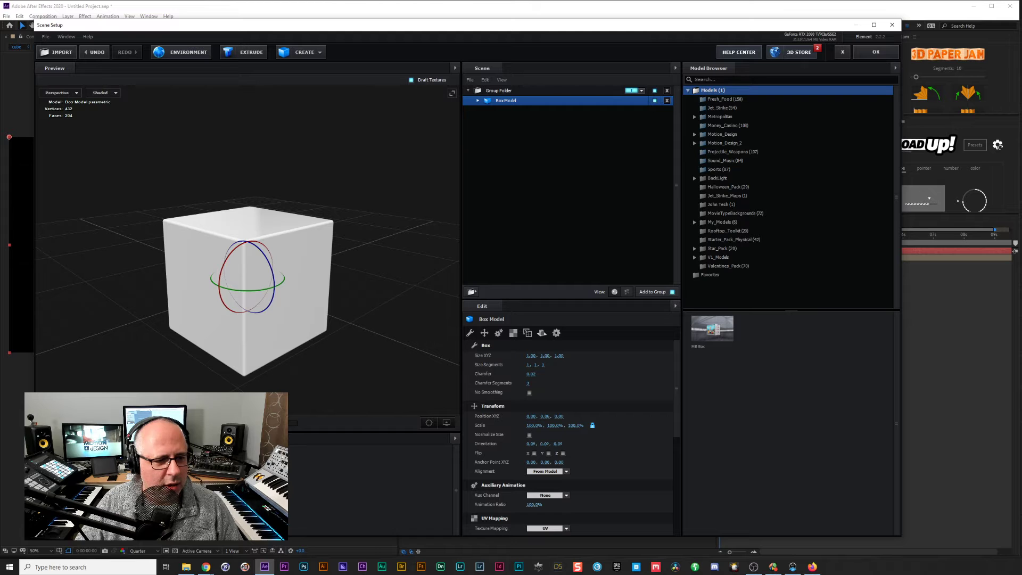
key(w)
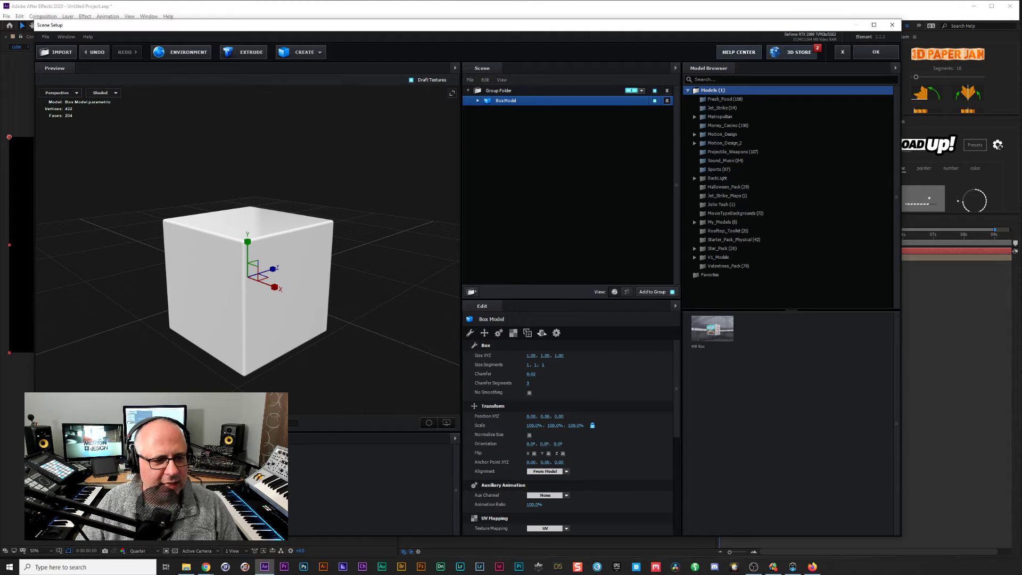
Check the available Transform Shortcuts options in the preferences and keep ERT selected.
click(45, 36)
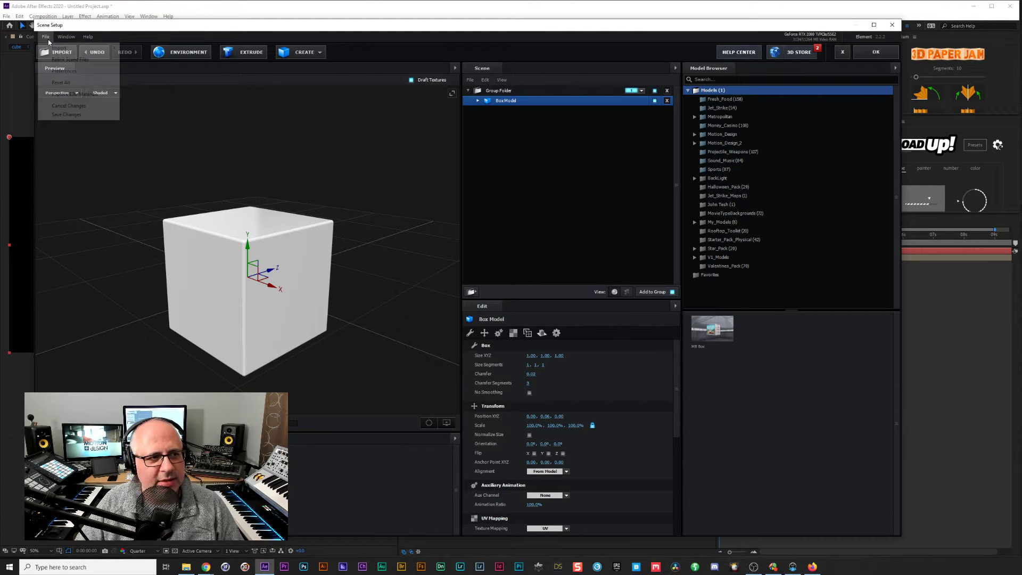
click(74, 71)
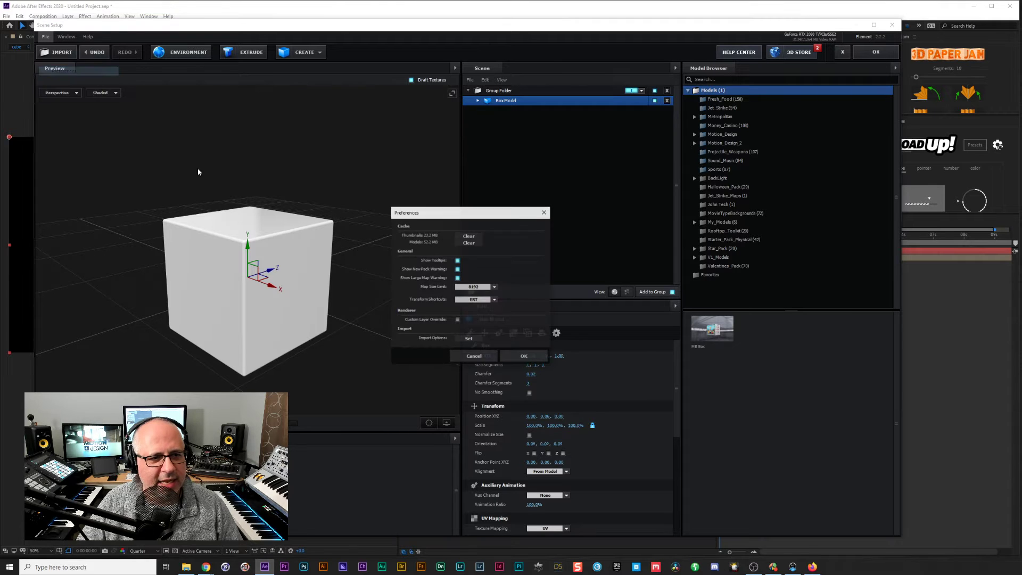
click(492, 300)
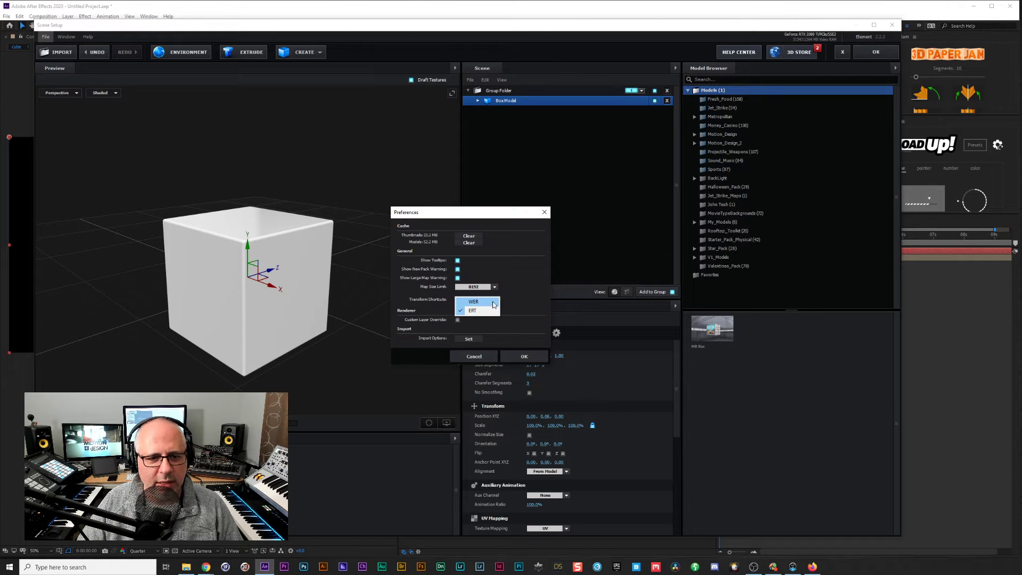
click(478, 312)
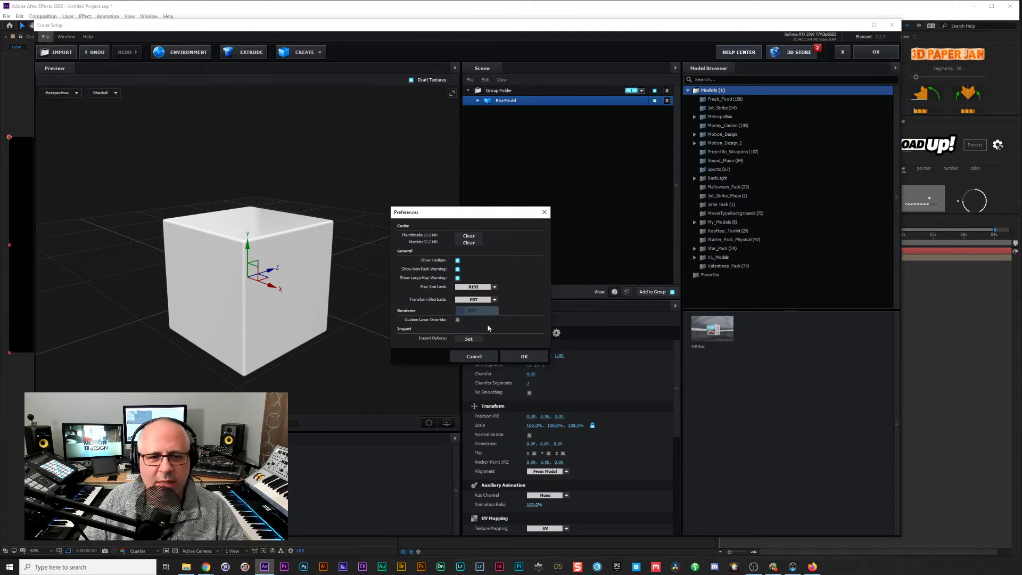
click(514, 357)
Cycle through the move, rotate and scale gizmos on the box, ending on scale.
key(e)
key(e)
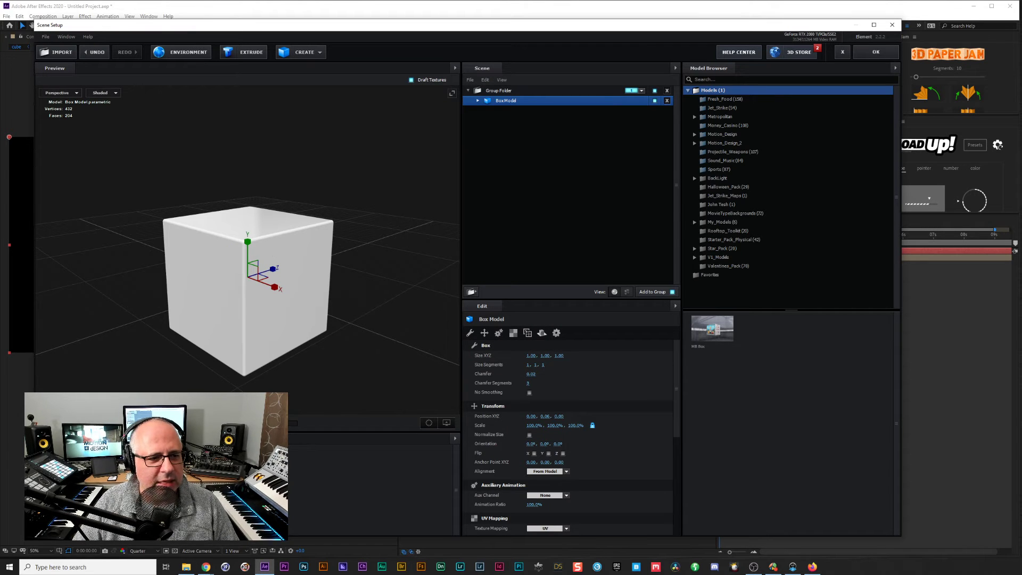
key(e)
key(e)
key(e)
key(e)
key(e)
key(e)
key(e)
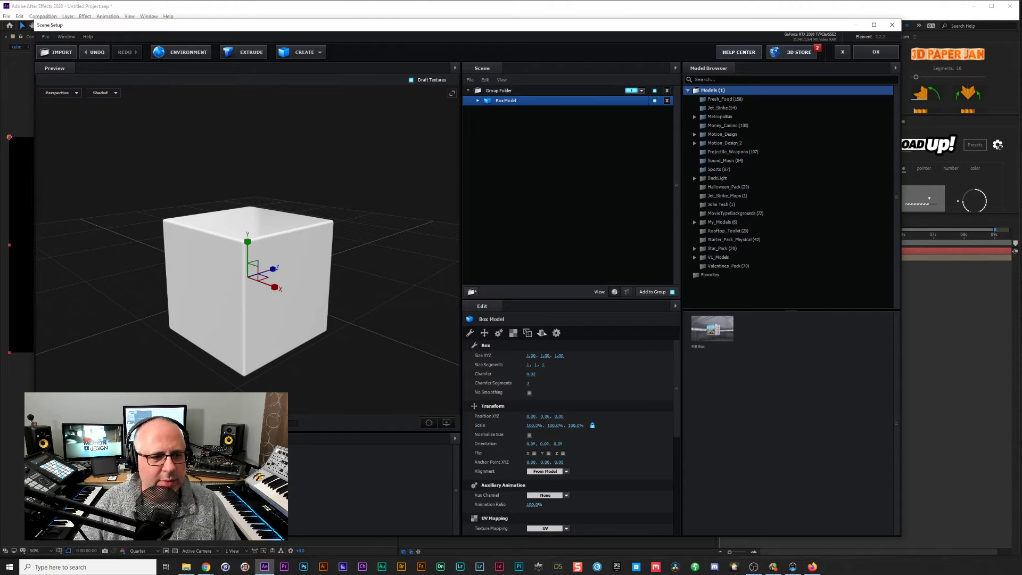
Examine the box from several angles and distances in the Scene Setup preview.
drag(337, 331, 342, 267)
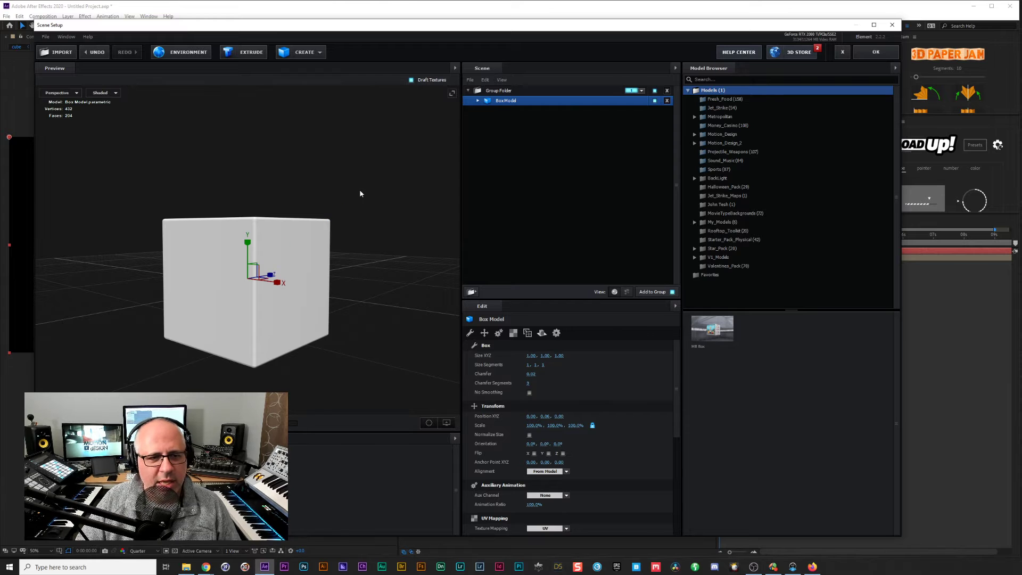
mouse_move(353, 188)
mouse_down()
mouse_move(325, 199)
mouse_move(353, 197)
mouse_move(361, 213)
mouse_move(258, 198)
mouse_move(369, 201)
mouse_move(299, 194)
mouse_move(354, 193)
mouse_move(343, 199)
mouse_up()
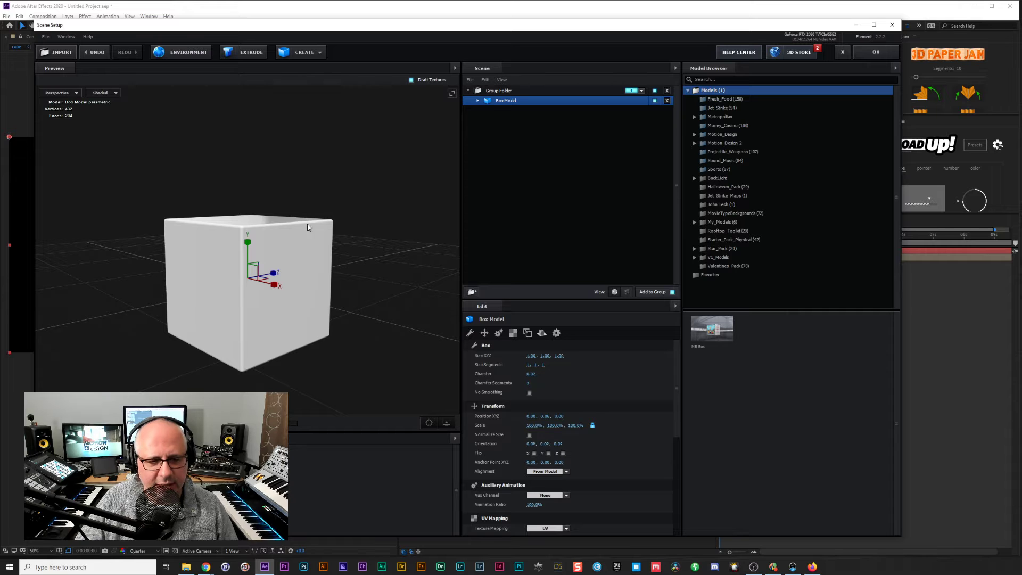
scroll(277, 248, up, 3)
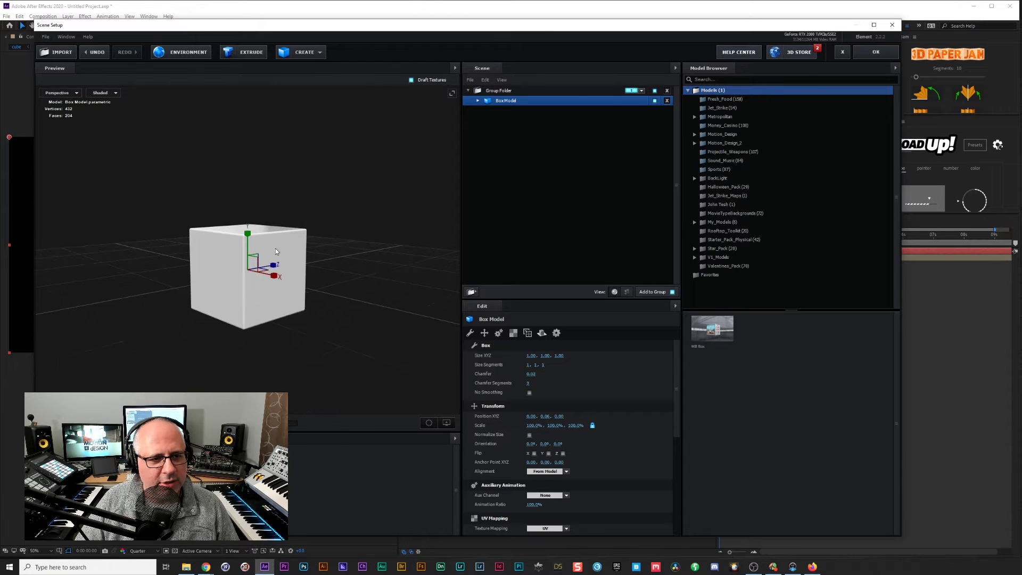
scroll(274, 250, down, 3)
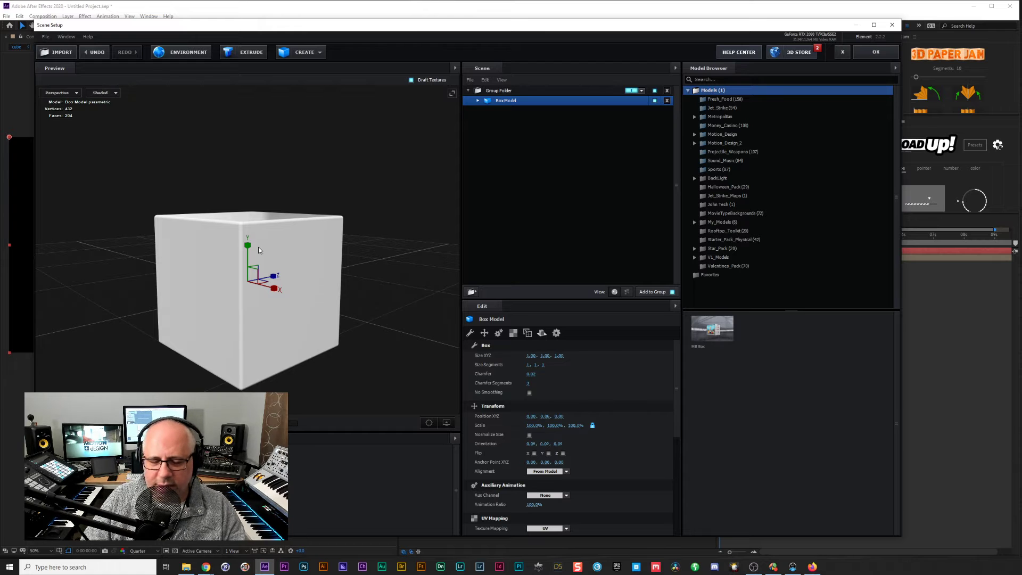
drag(289, 248, 276, 222)
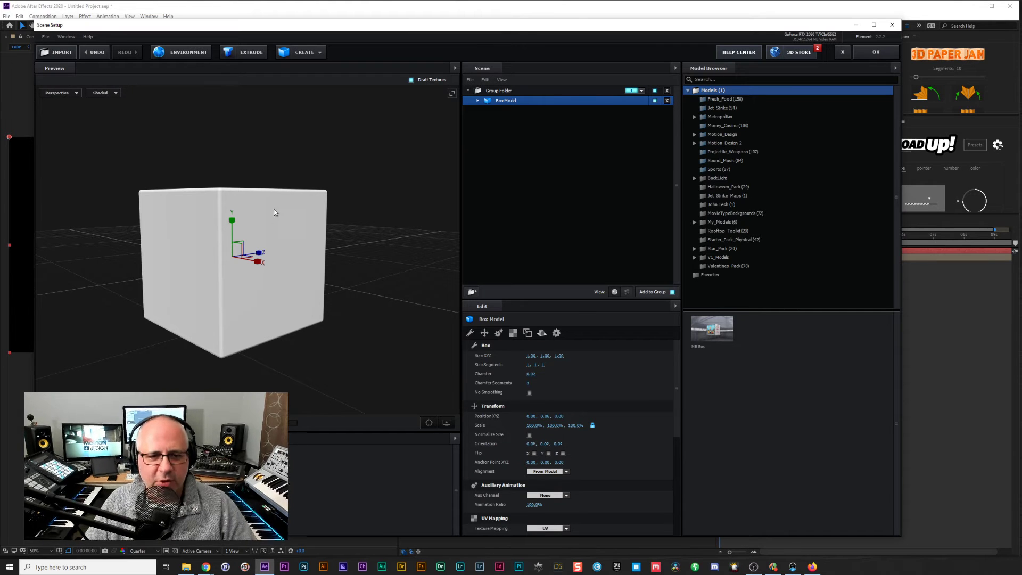
mouse_move(274, 236)
mouse_down()
mouse_move(293, 255)
mouse_move(278, 252)
mouse_move(317, 245)
mouse_move(286, 243)
mouse_up()
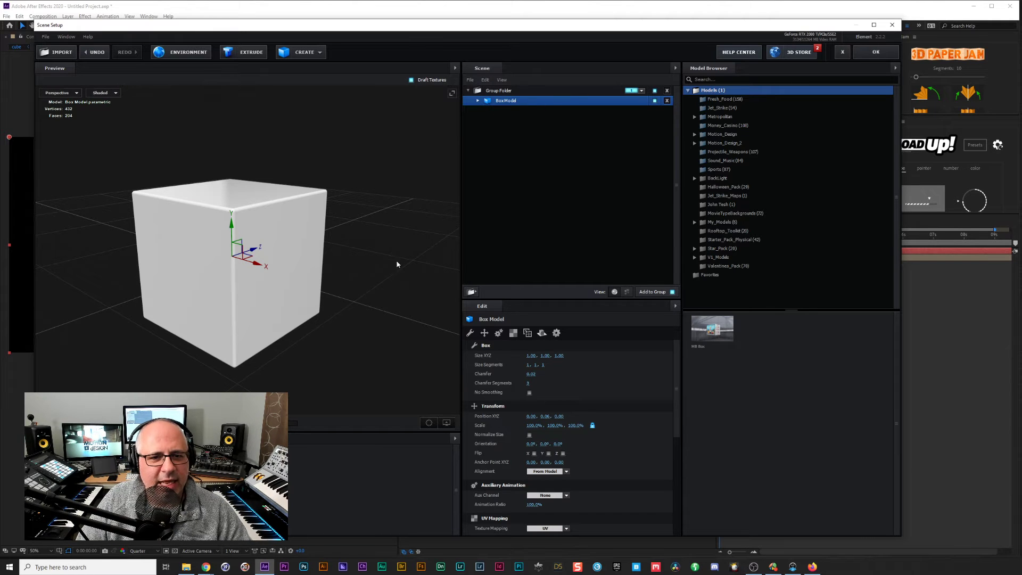
drag(170, 221, 255, 244)
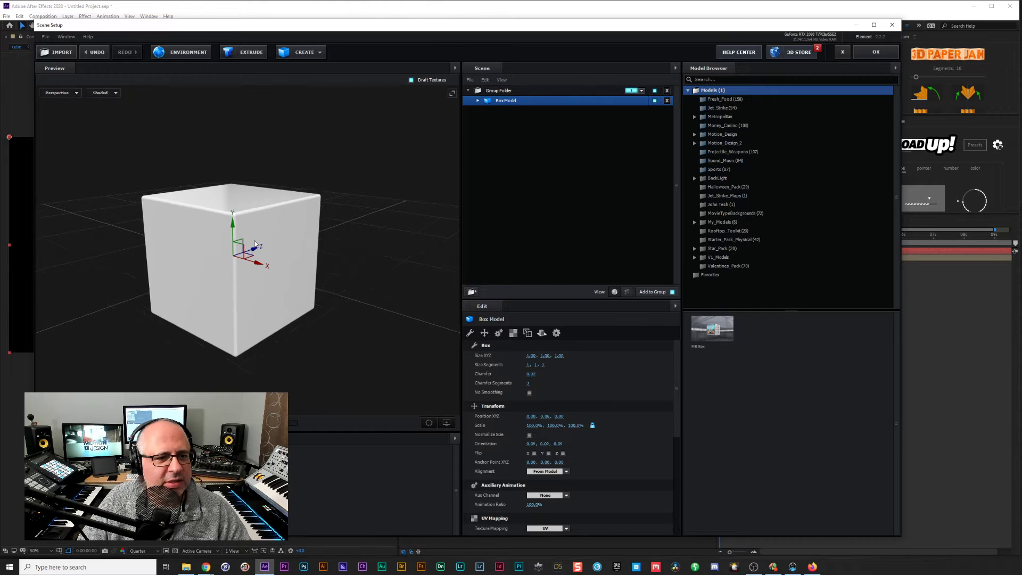
scroll(255, 244, down, 1)
drag(267, 311, 265, 318)
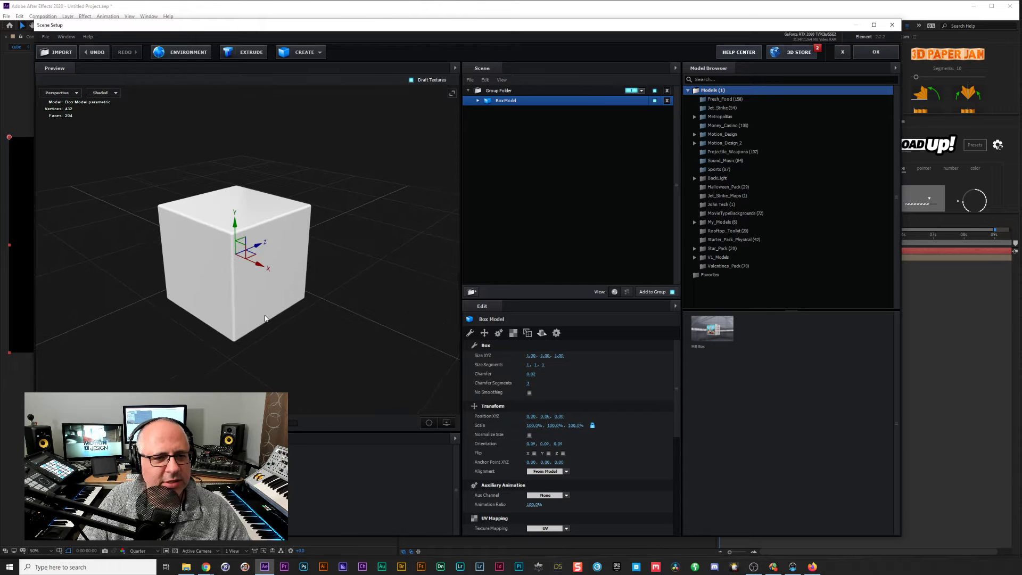
Load Custom Layer 1 as the Diffuse texture of the box's Default material.
click(266, 318)
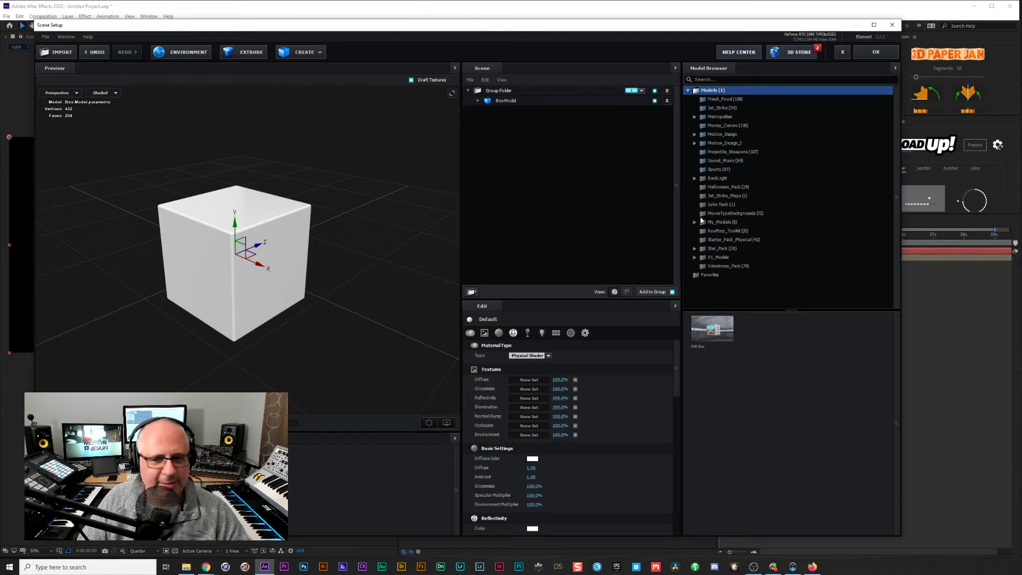
click(536, 383)
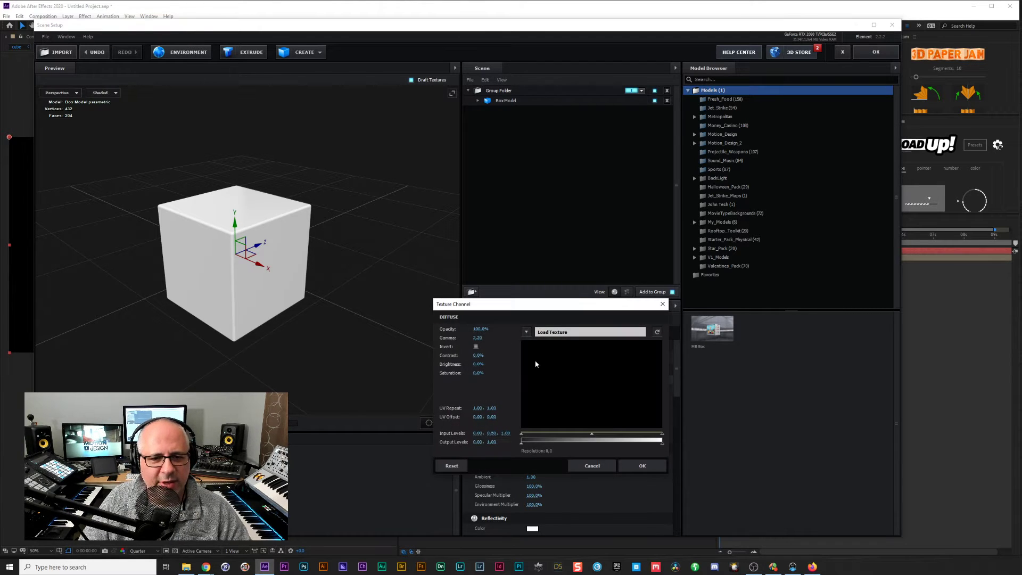
click(546, 332)
click(550, 344)
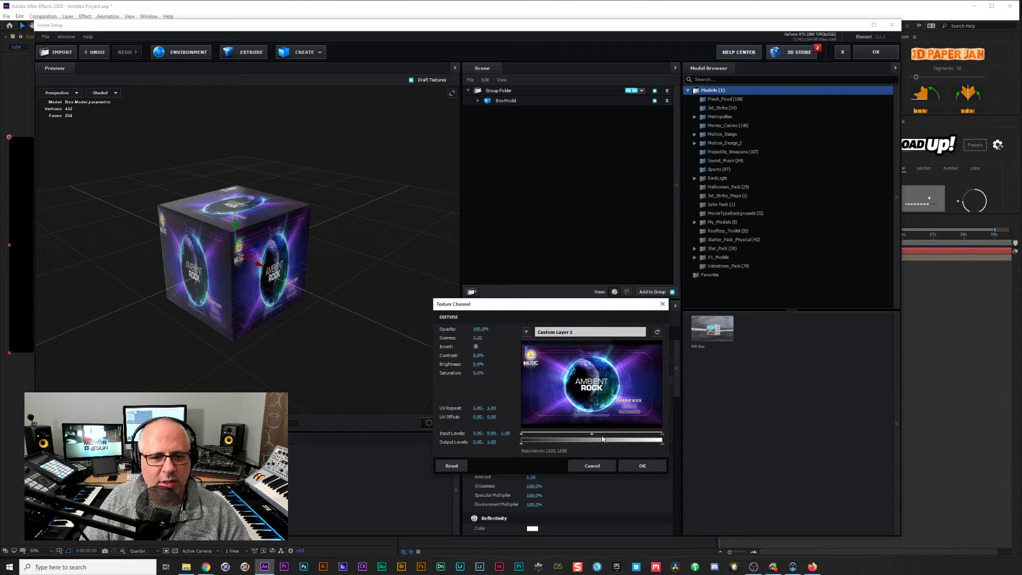
click(643, 466)
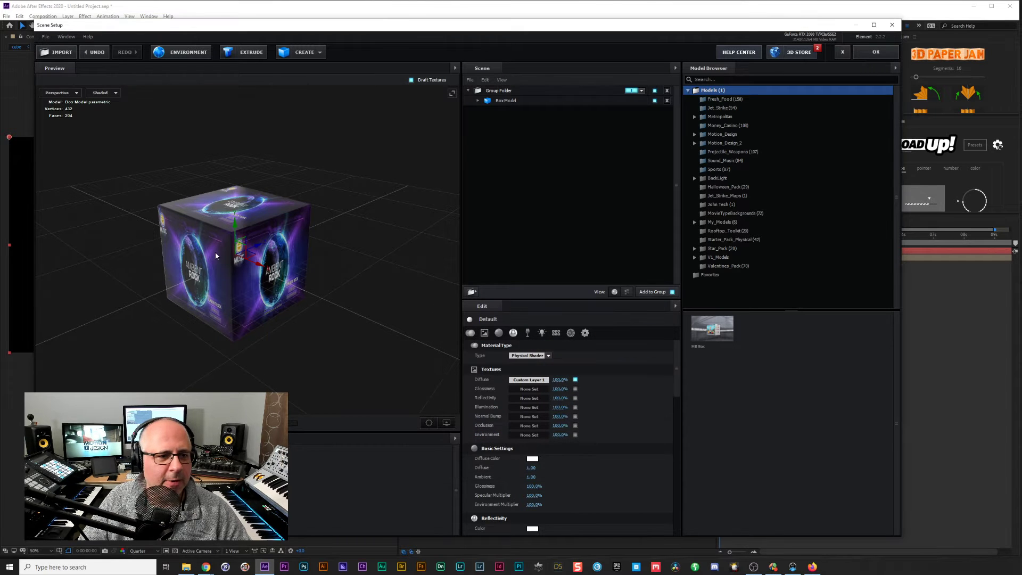
Check the Diffuse texture settings and inspect how the image fits the box's sides.
click(529, 379)
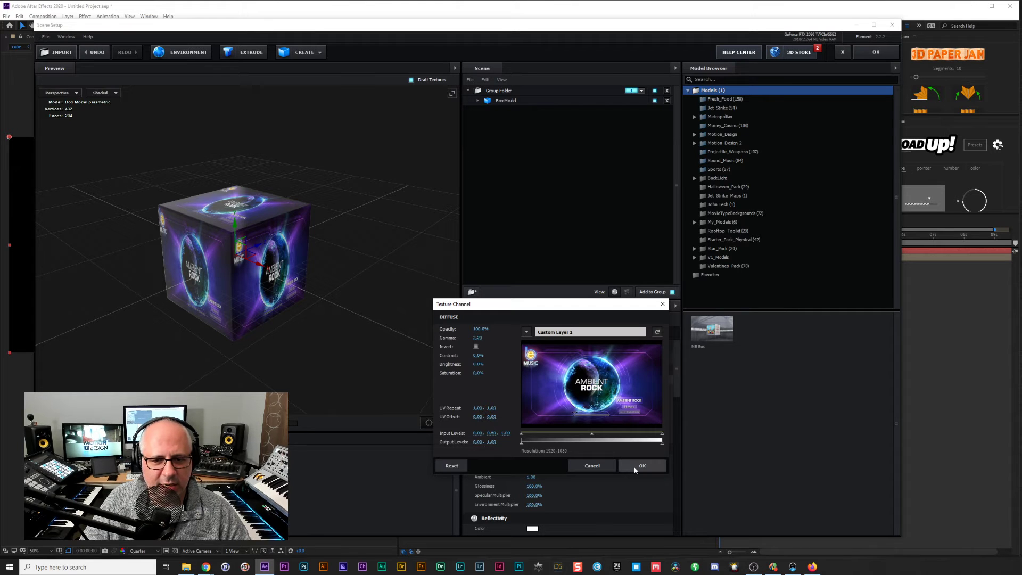
click(643, 466)
mouse_move(250, 293)
mouse_down()
mouse_move(279, 279)
mouse_move(225, 285)
mouse_move(235, 296)
mouse_up()
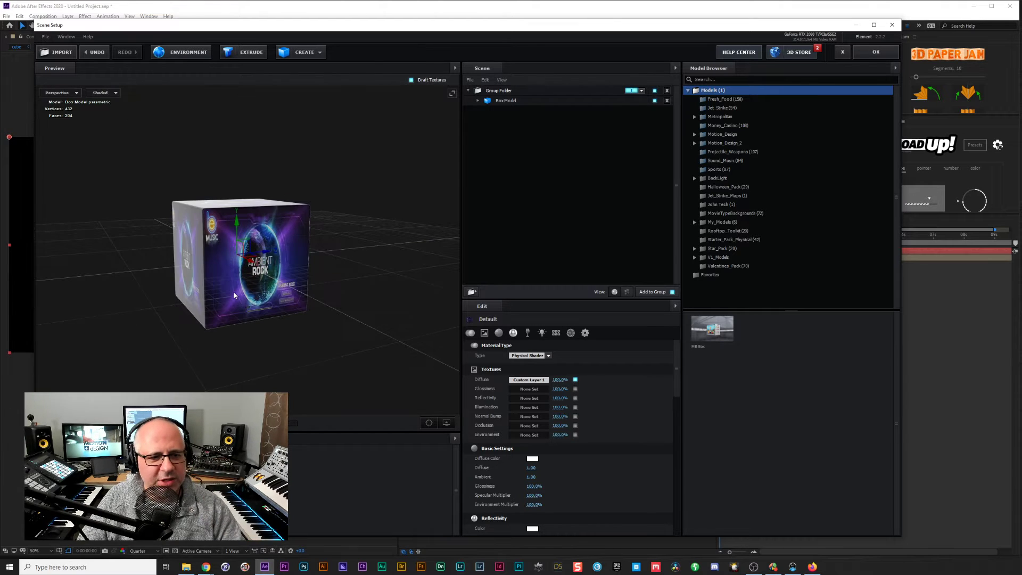
click(429, 423)
click(406, 397)
drag(324, 303, 368, 306)
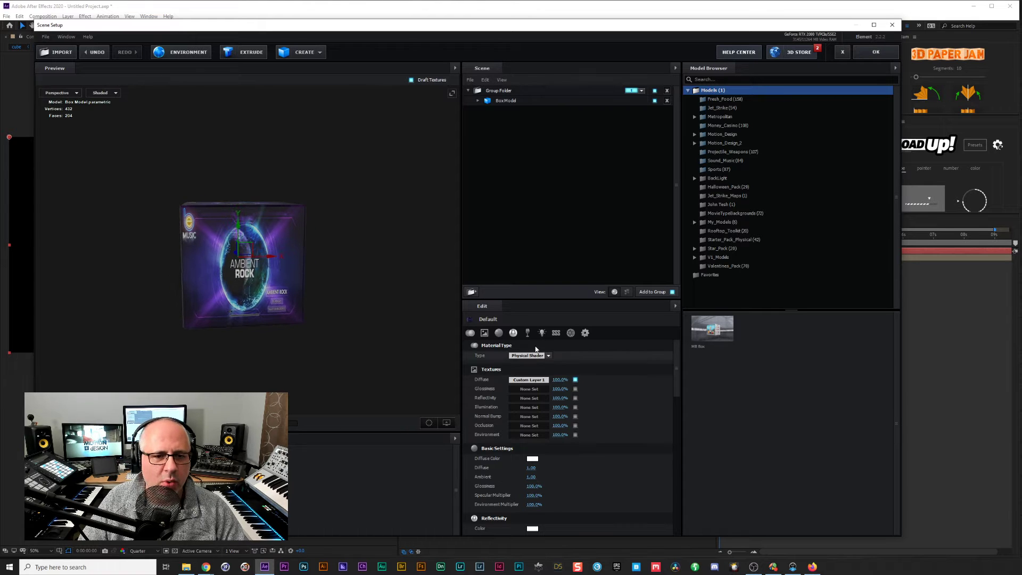
Try a lower horizontal UV Repeat on the box model and set it back to 1.
click(501, 92)
click(506, 101)
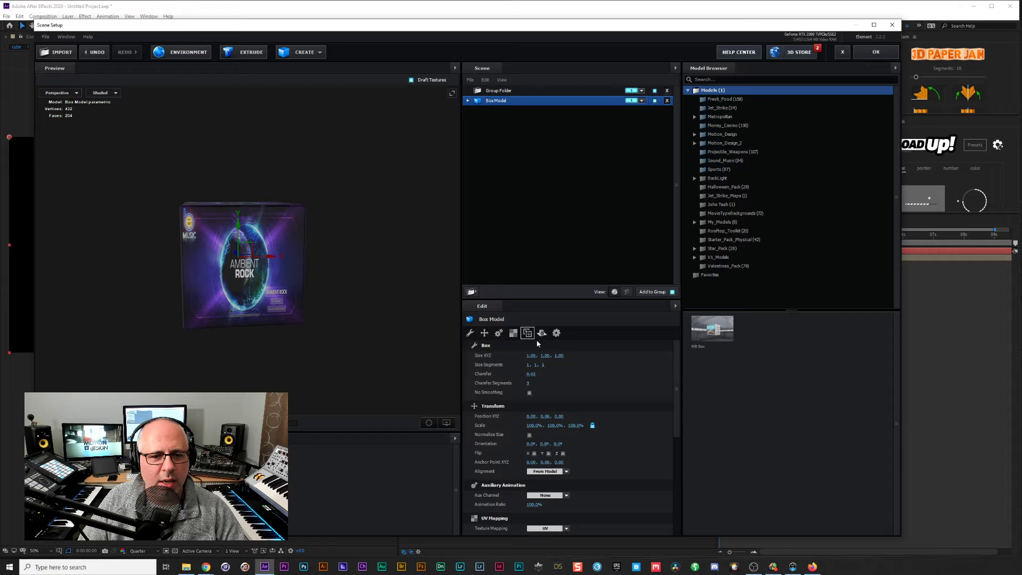
click(514, 333)
mouse_move(531, 364)
mouse_down()
mouse_move(443, 357)
mouse_move(522, 360)
mouse_up()
drag(369, 271, 337, 280)
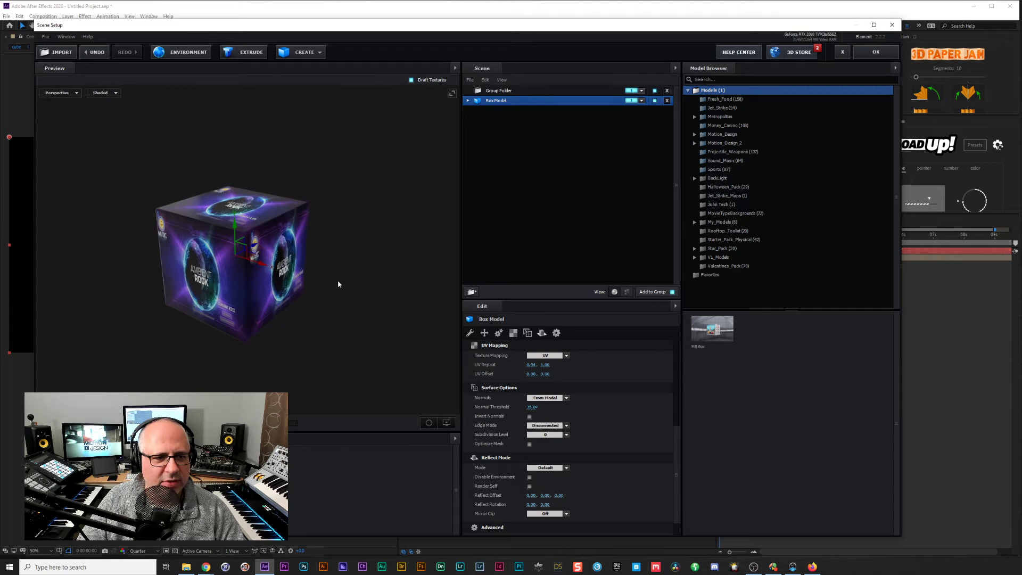
drag(533, 365, 532, 365)
click(530, 366)
text(1)
key(Return)
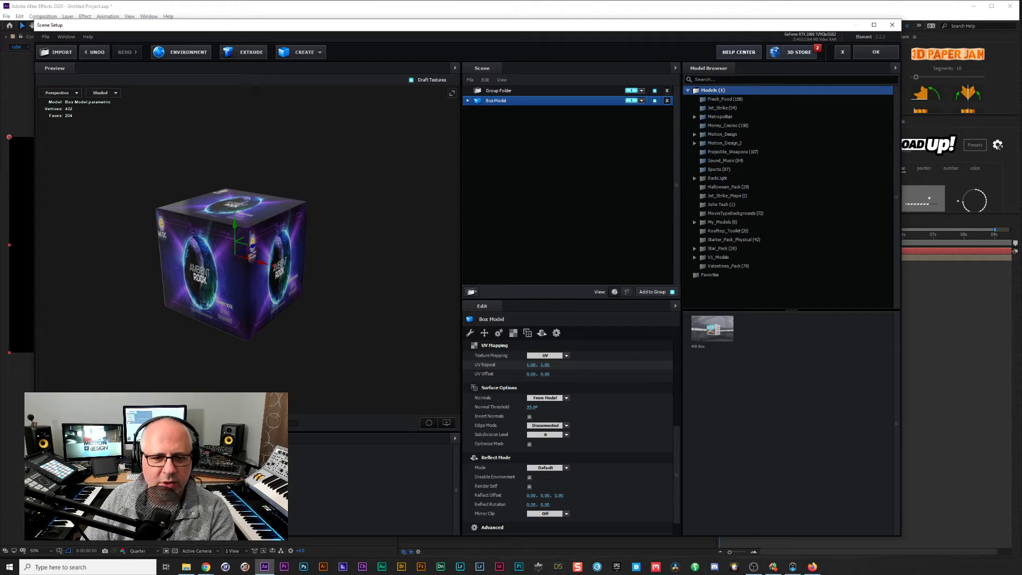
Set the box's X size to 16 and Y size to 9, keeping the whole box in view.
drag(350, 293, 325, 305)
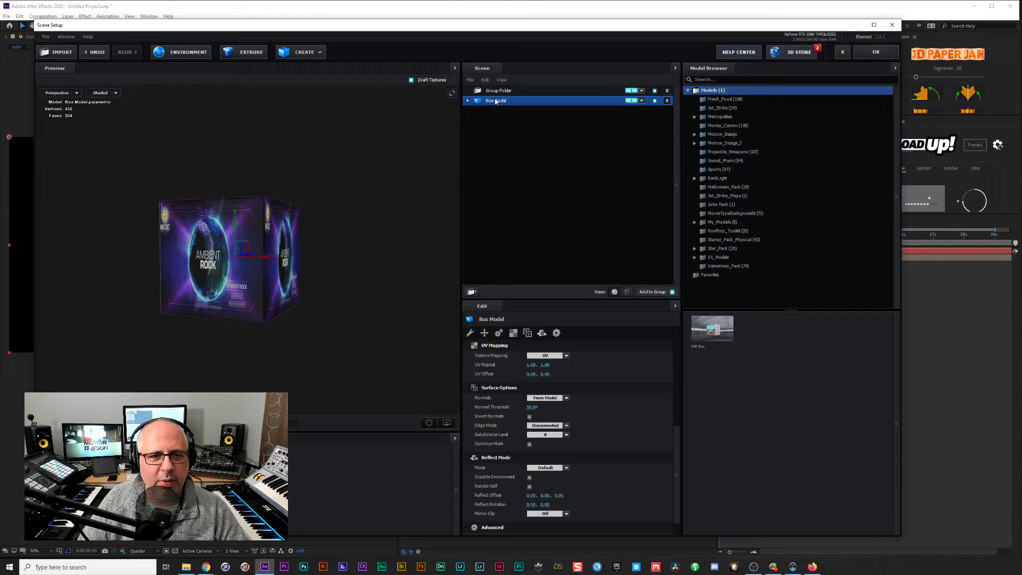
click(471, 332)
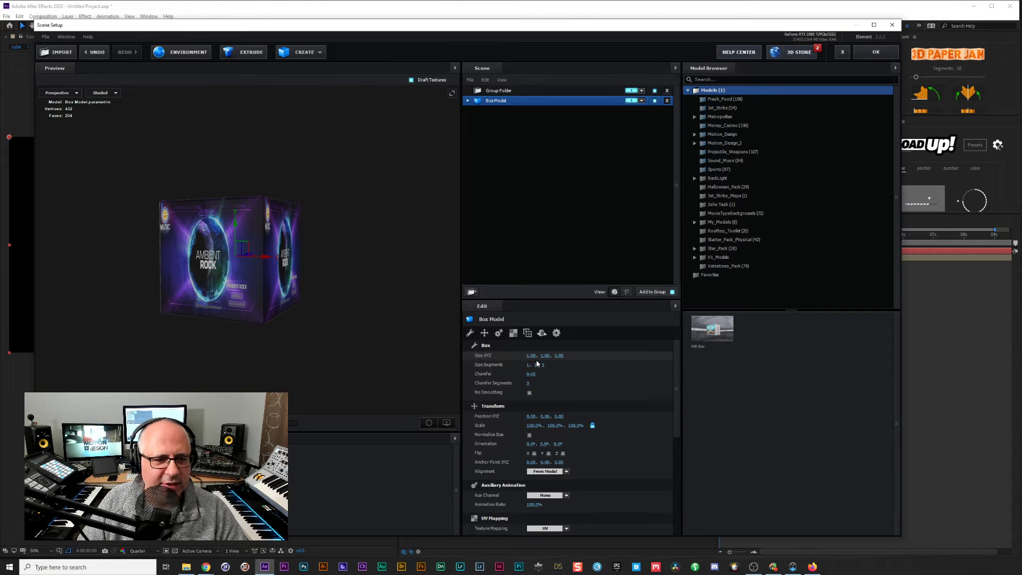
drag(421, 291, 365, 278)
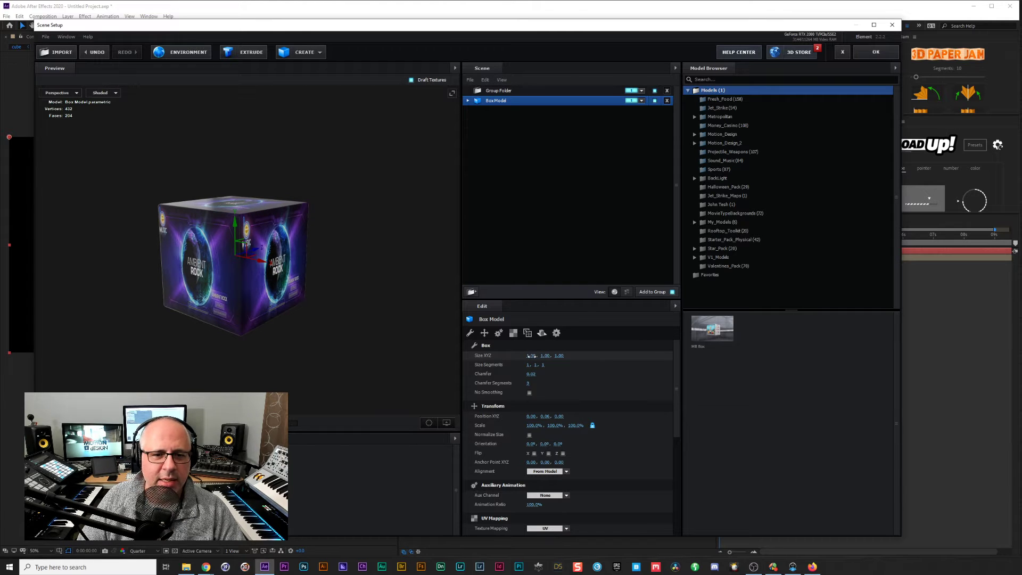
click(531, 355)
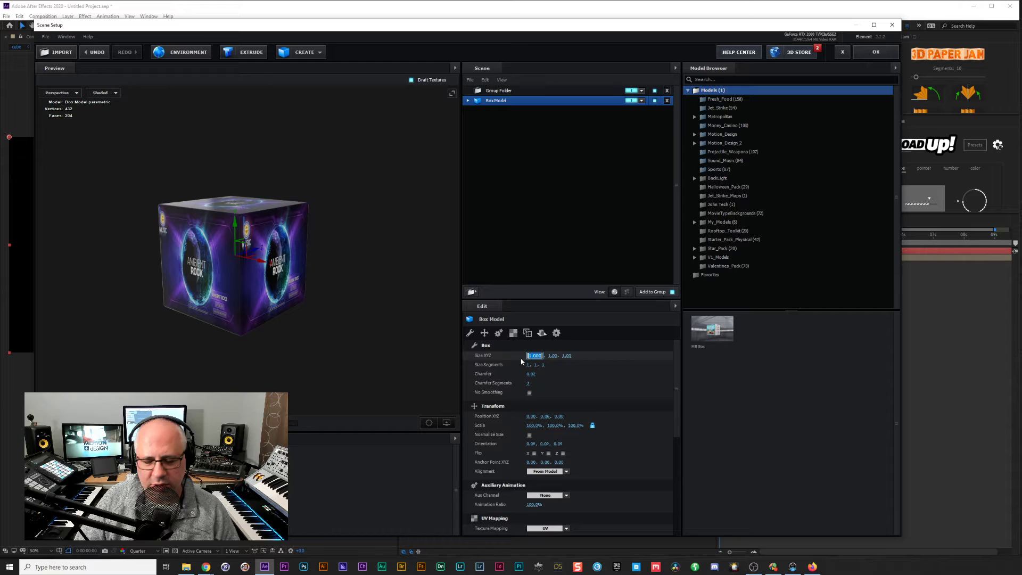
text(6)
key(Tab)
text(9)
key(Return)
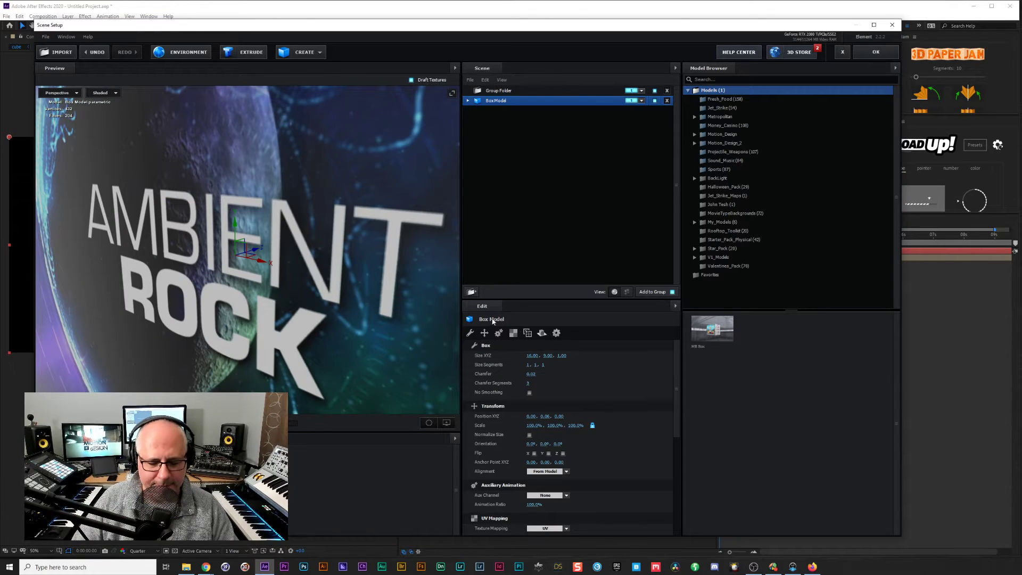
click(429, 423)
drag(361, 294, 359, 243)
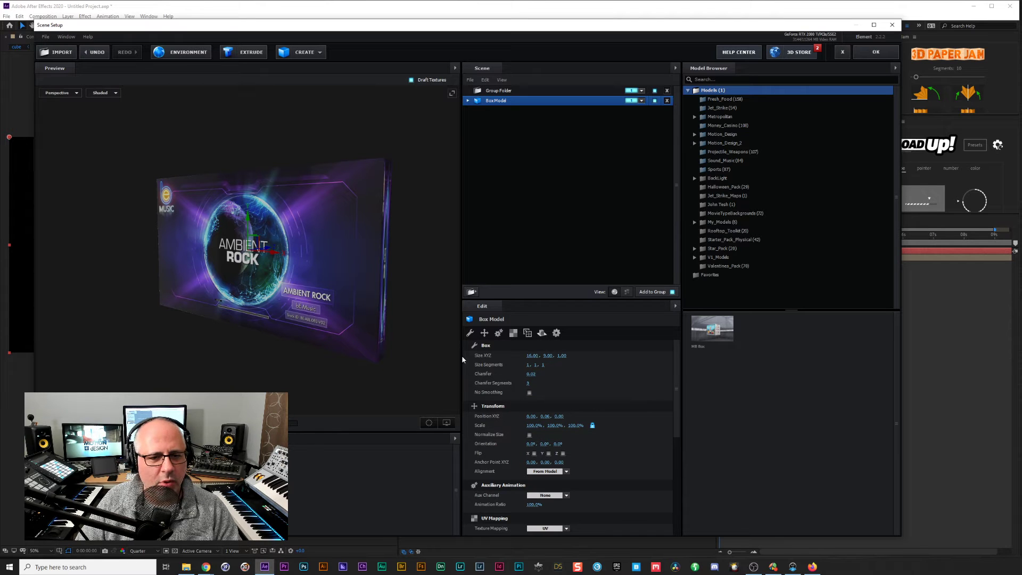
Set the box's X size to 1.6 and Y size to 0.9, and inspect its proportions up close.
click(533, 356)
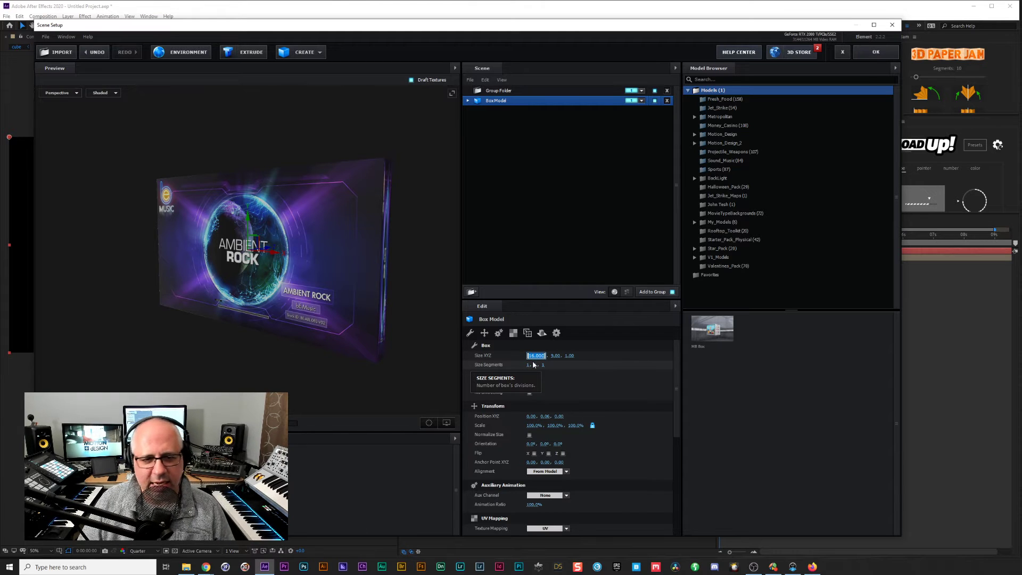
text(1.6)
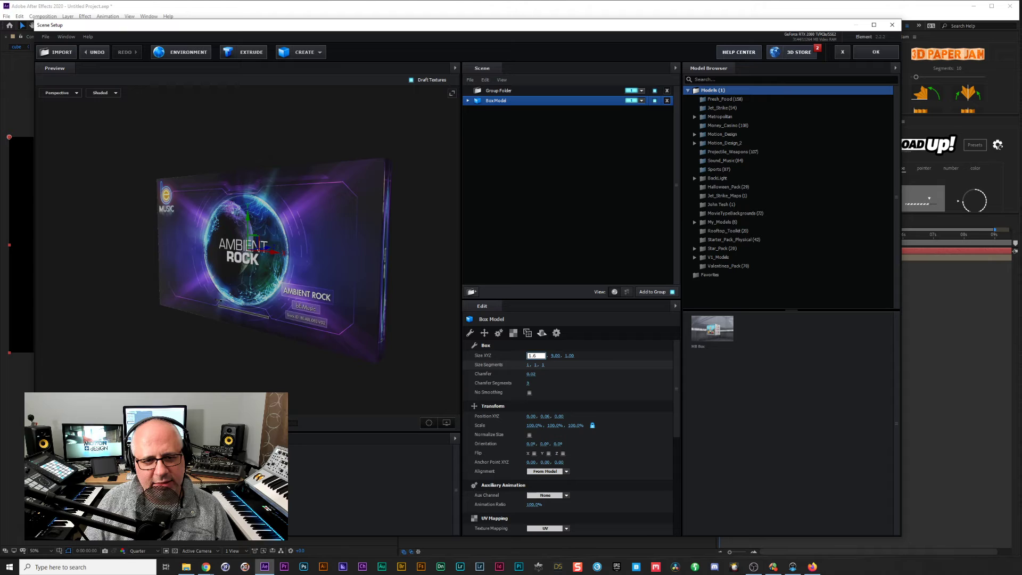
key(Tab)
key(Return)
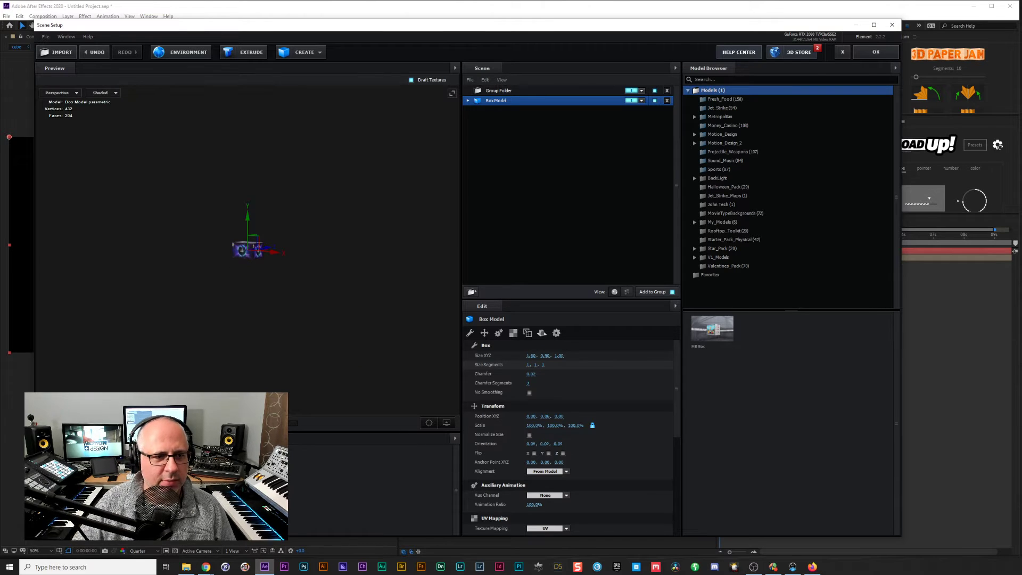
scroll(256, 266, up, 10)
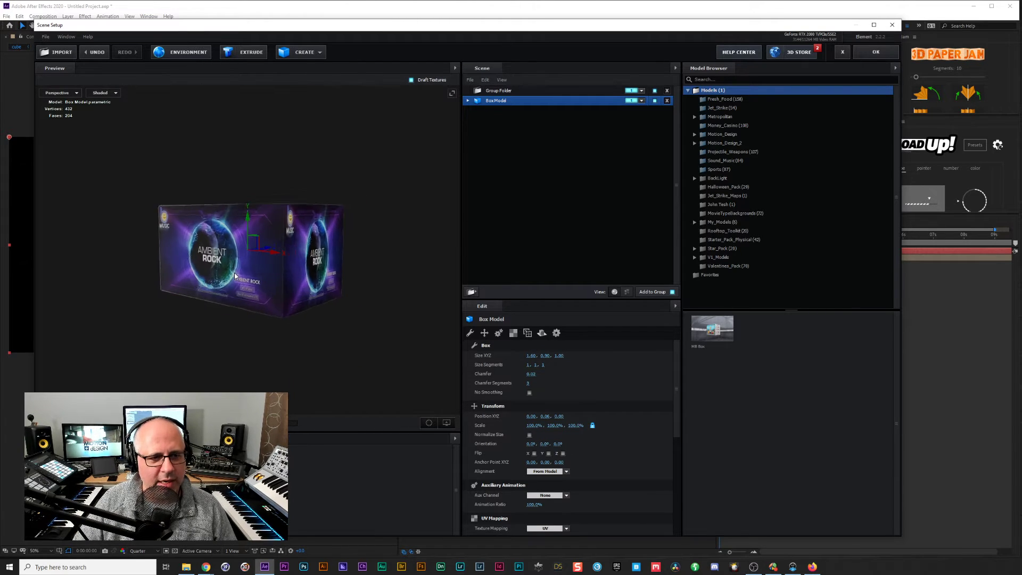
scroll(234, 276, up, 5)
drag(324, 263, 323, 213)
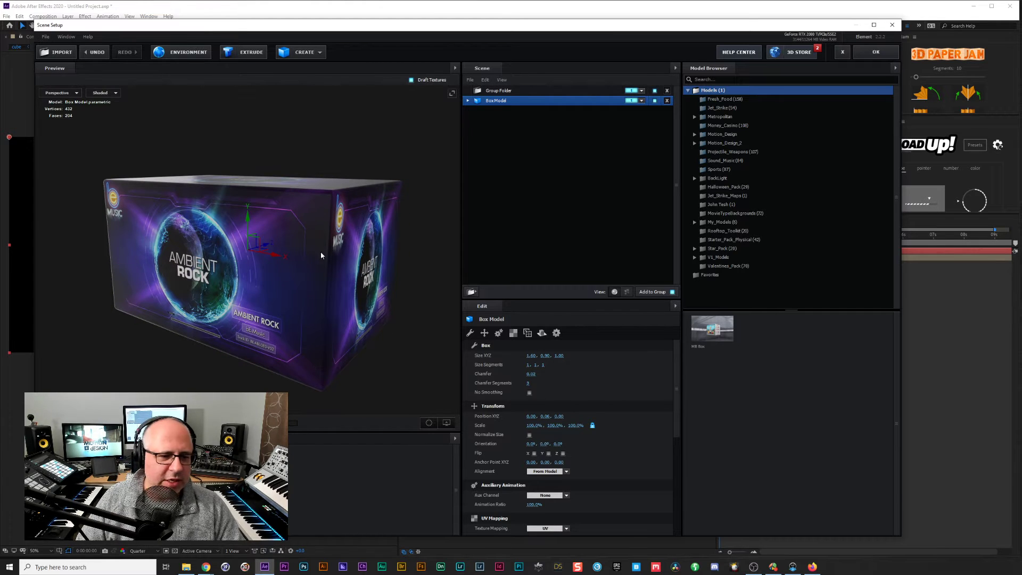
Switch to Firefox and look at the YouTube tutorial on texturing a box with Element3D, paused in a larger player.
click(813, 567)
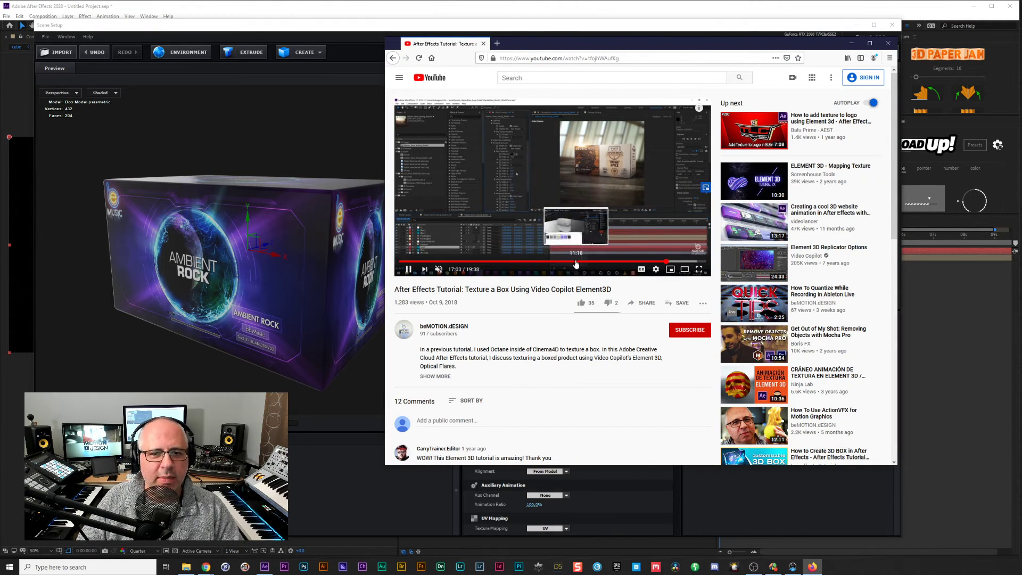
click(622, 163)
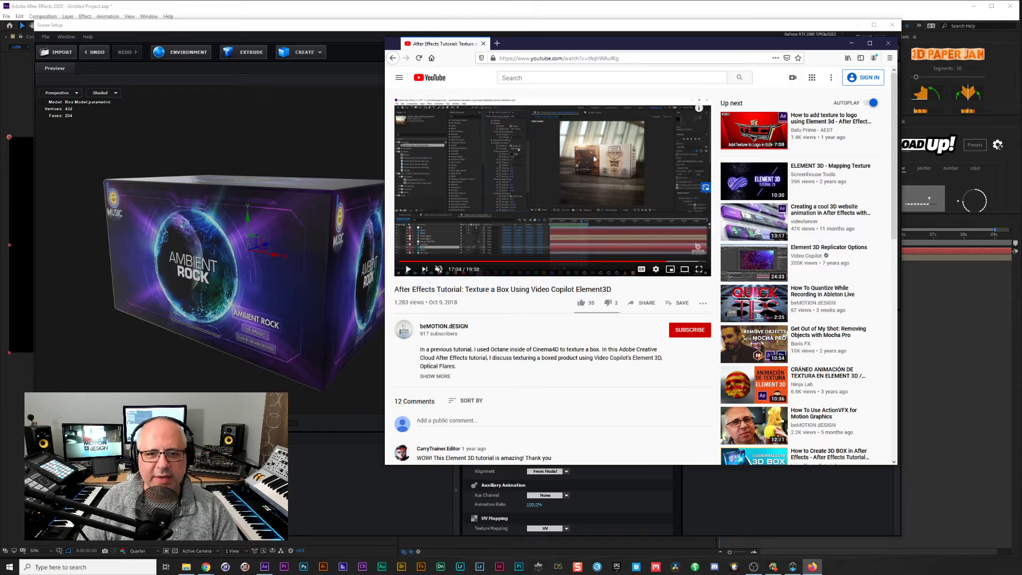
click(685, 270)
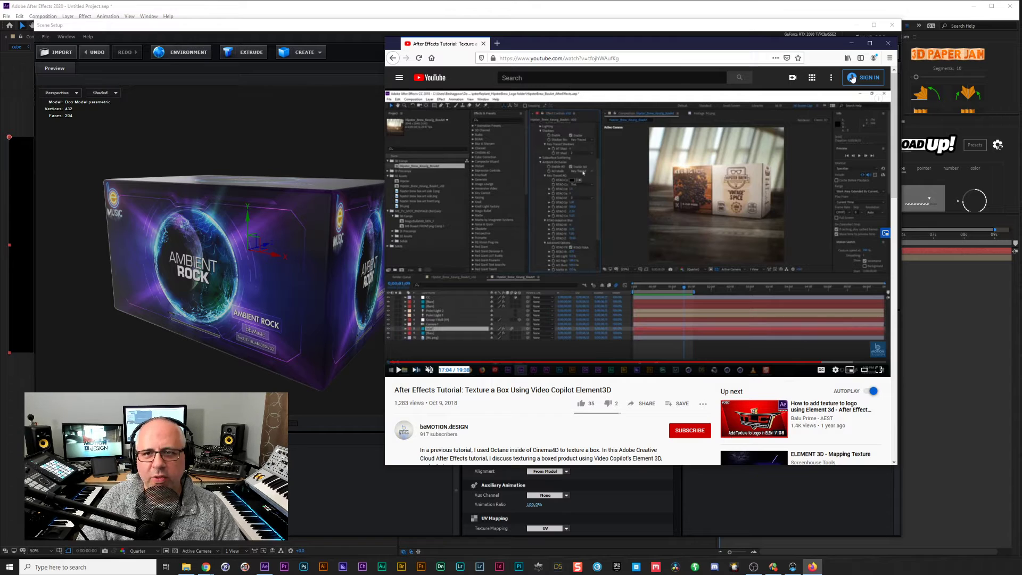
click(854, 43)
Clear the custom layer from the Diffuse texture channel of the box's Default material.
click(468, 101)
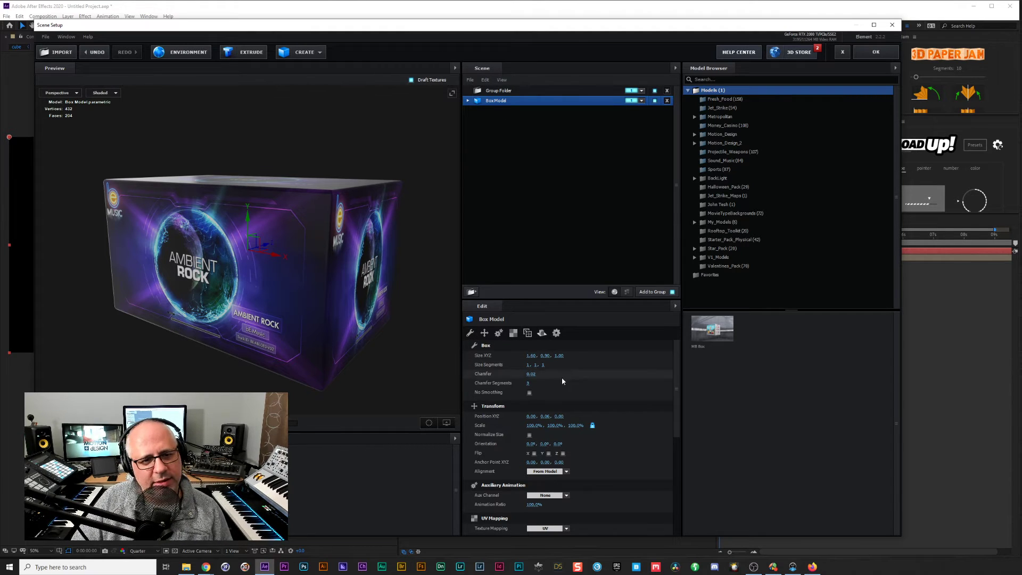
click(513, 333)
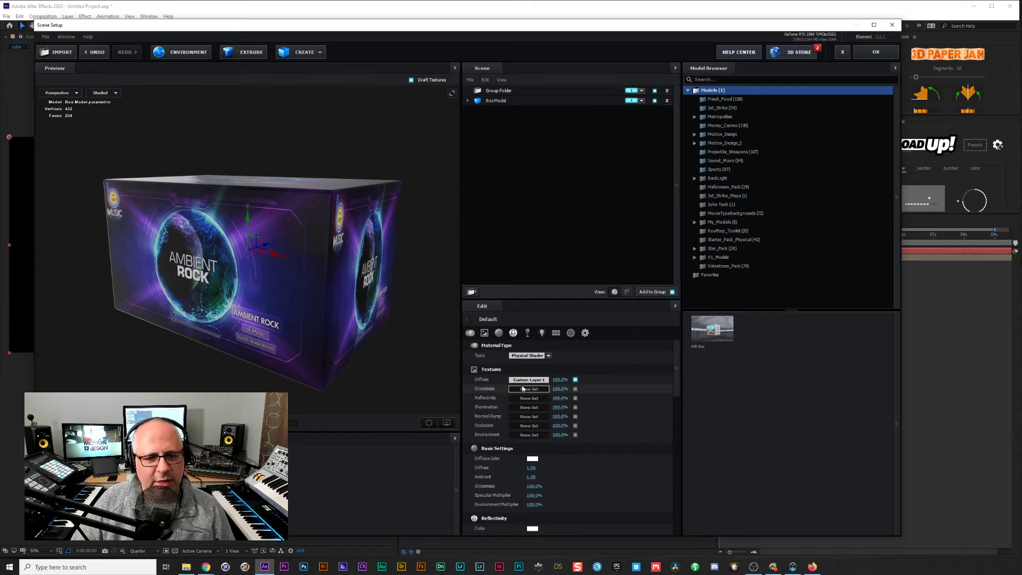
click(535, 396)
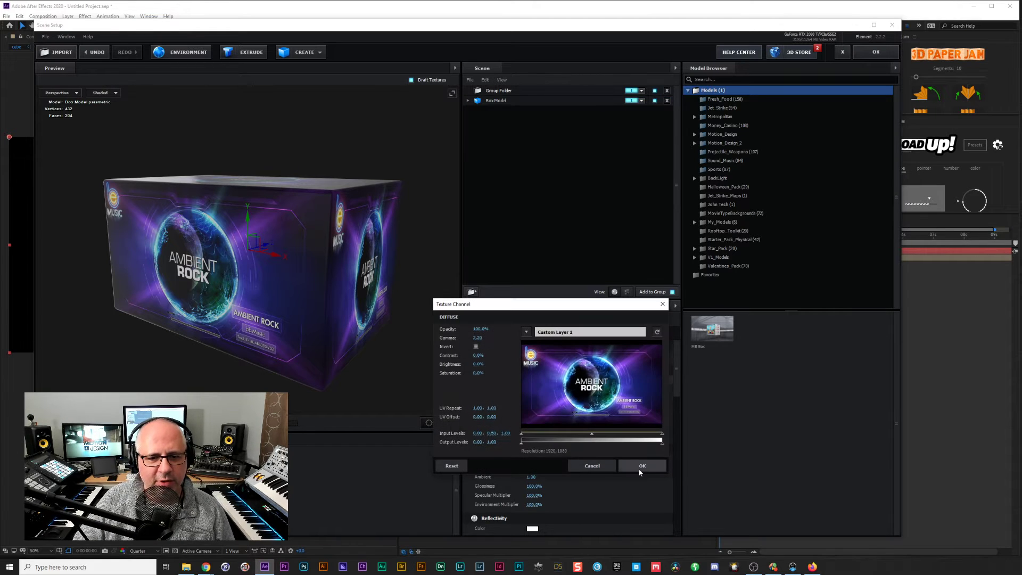
click(661, 466)
click(541, 381)
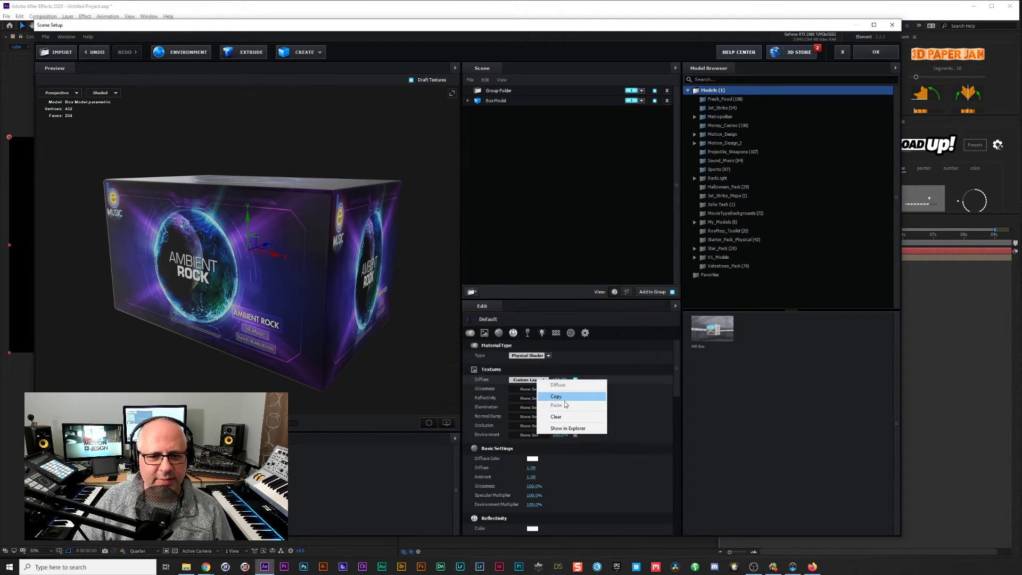
click(556, 416)
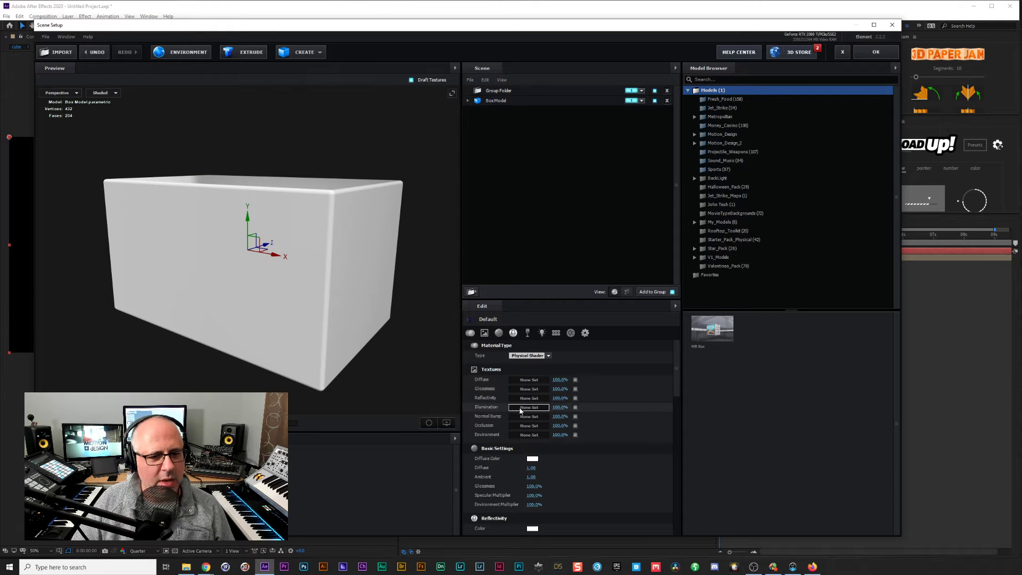
Set the box material's Diffuse Color to dark purple, hex 4A0062.
click(532, 458)
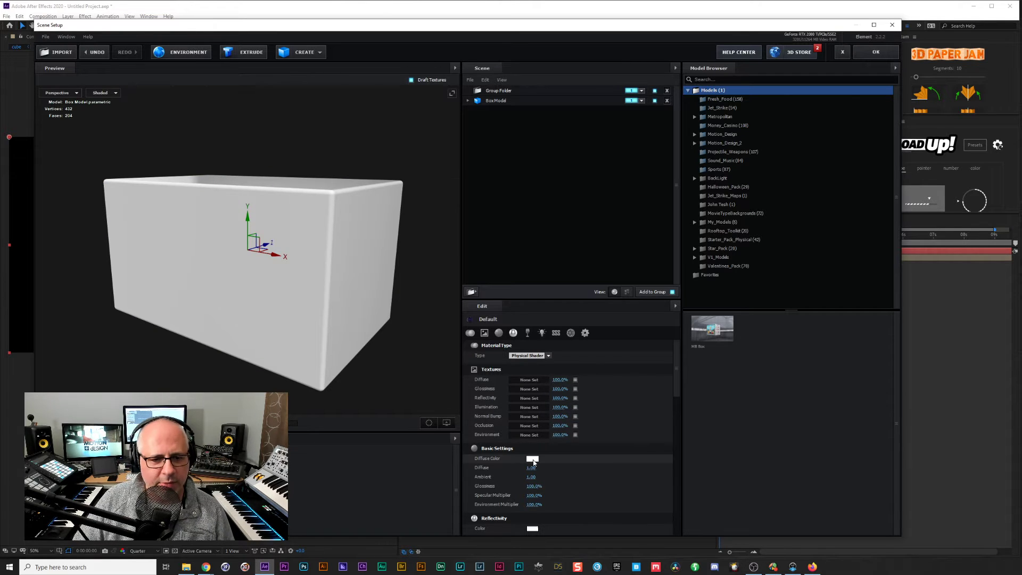
drag(570, 460, 577, 485)
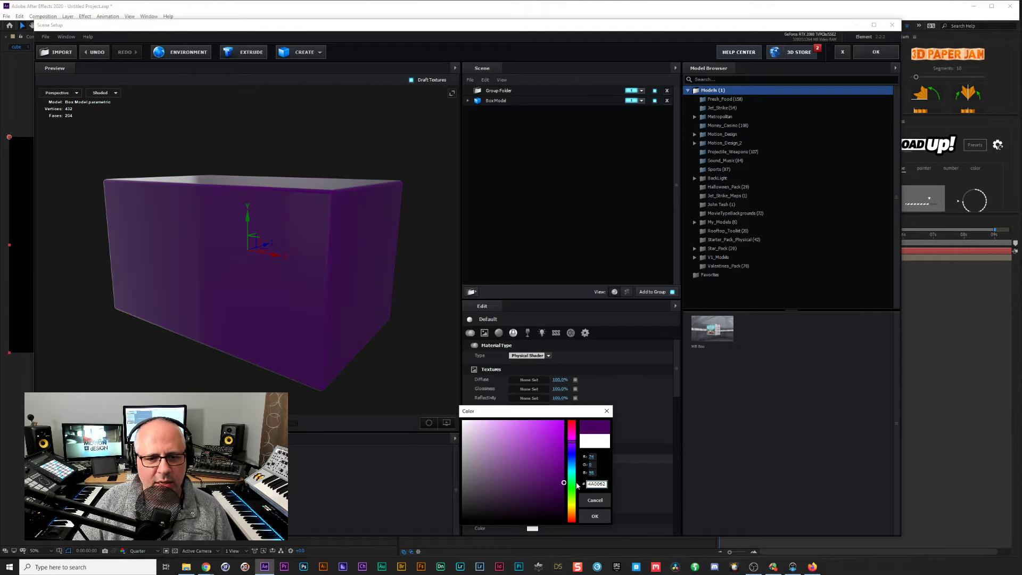
click(595, 516)
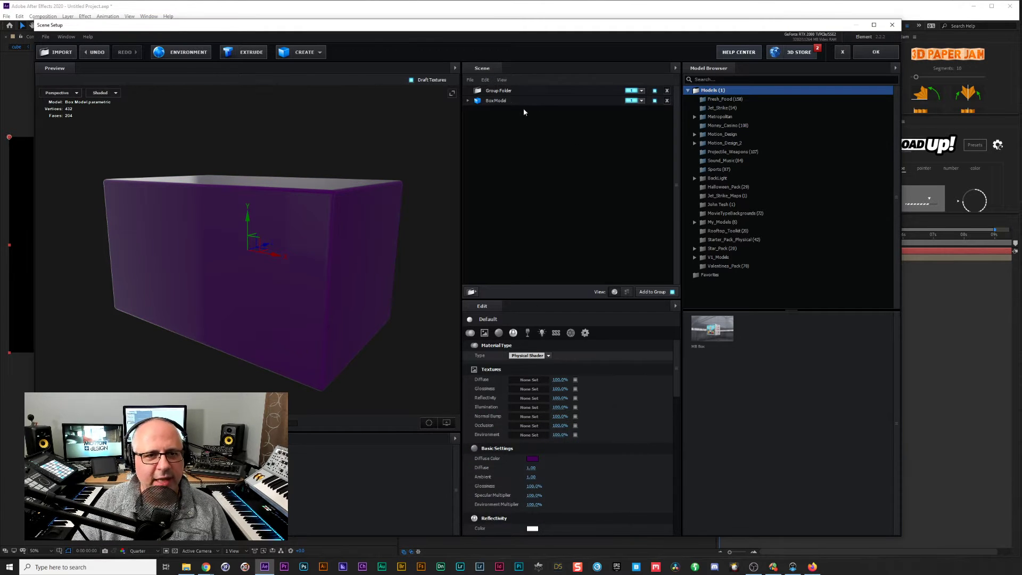
Create a plane model alongside the box in the scene.
click(493, 102)
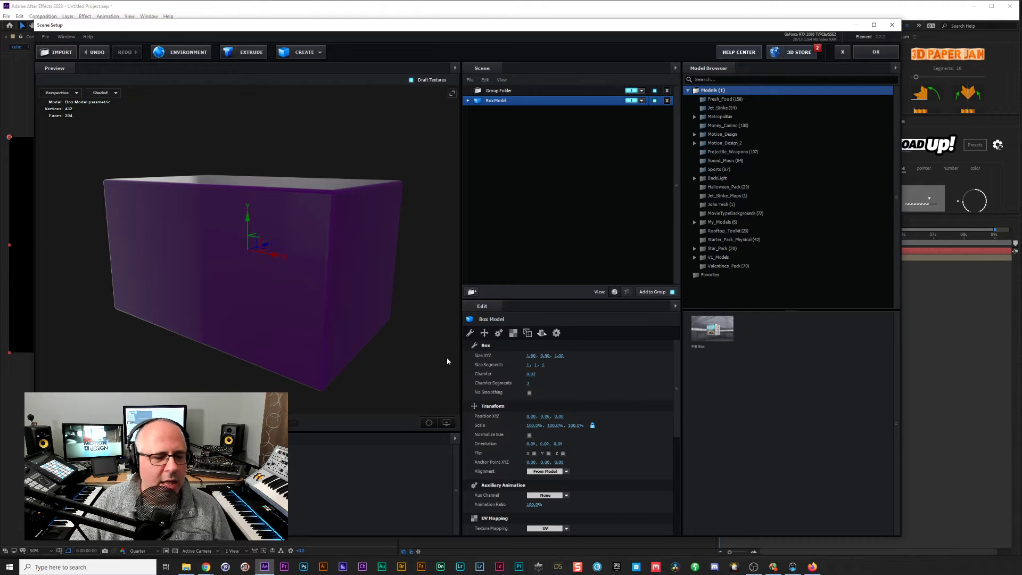
click(320, 52)
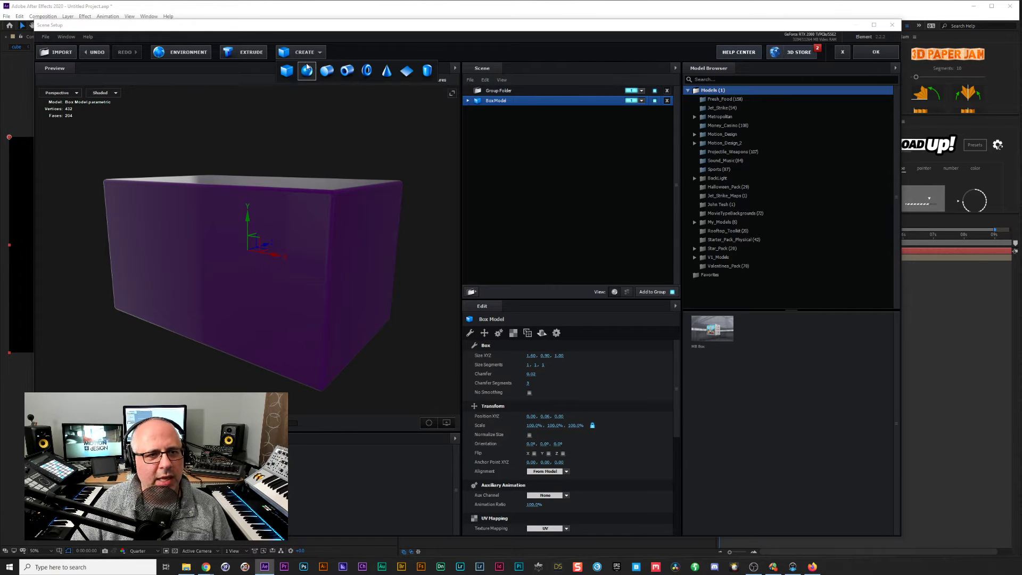
click(408, 72)
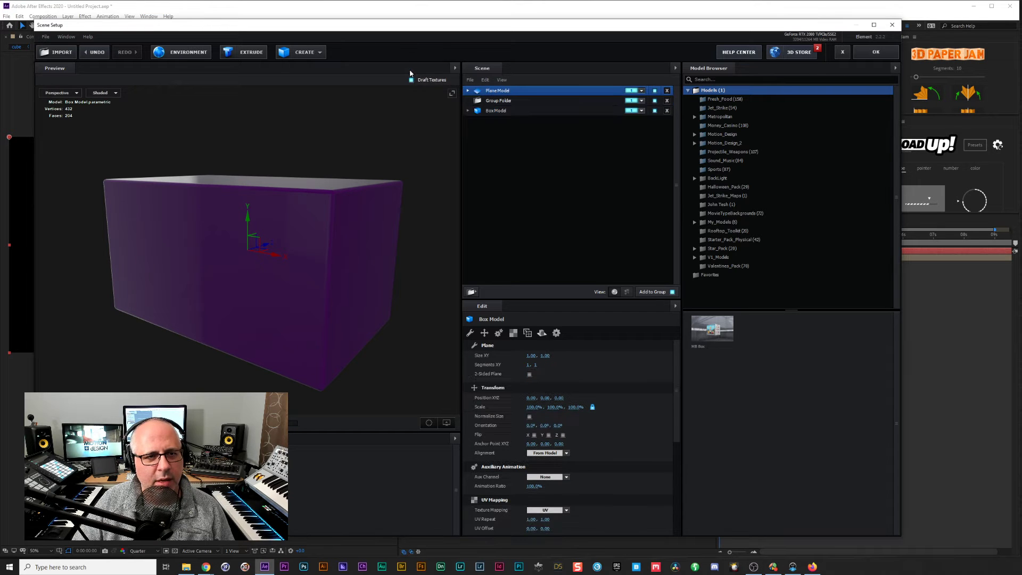
Place the plane model in the box's group folder and check the plane with the box briefly hidden.
mouse_move(500, 91)
mouse_down()
mouse_move(495, 111)
mouse_move(511, 97)
mouse_up()
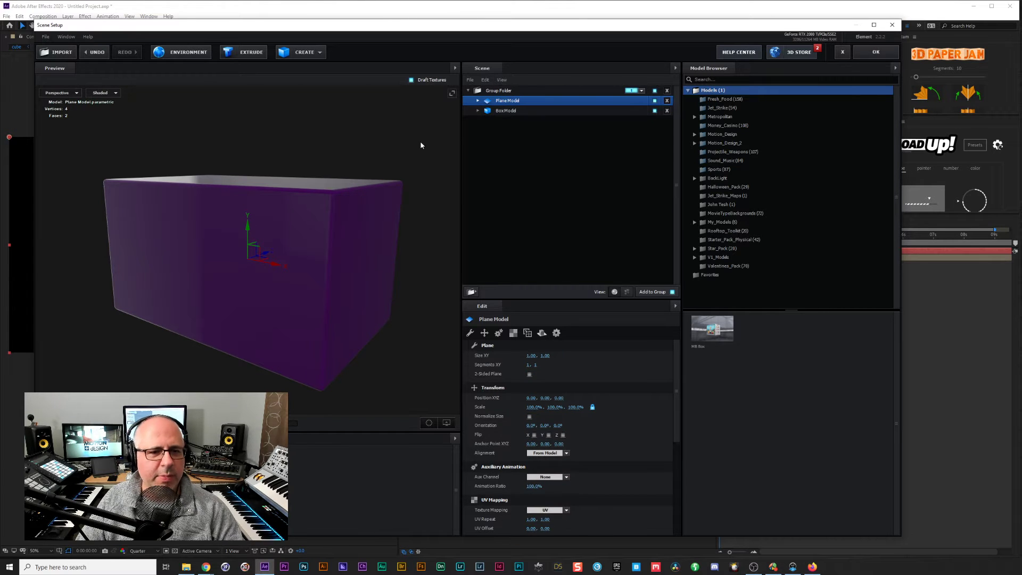
click(655, 111)
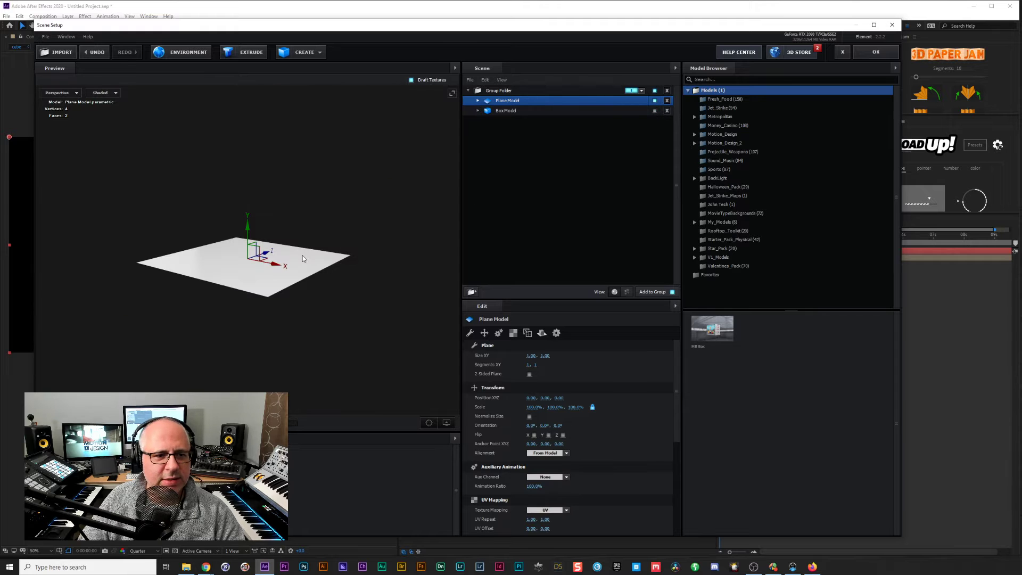
click(655, 111)
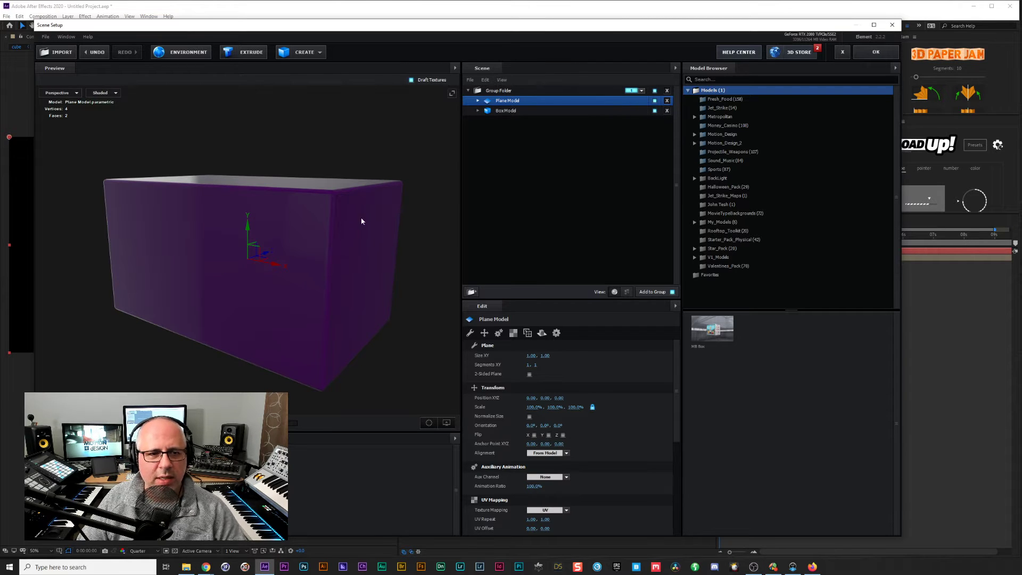
Stand the plane model upright by setting its X orientation to 270°.
key(e)
drag(232, 245, 229, 282)
drag(533, 426, 530, 426)
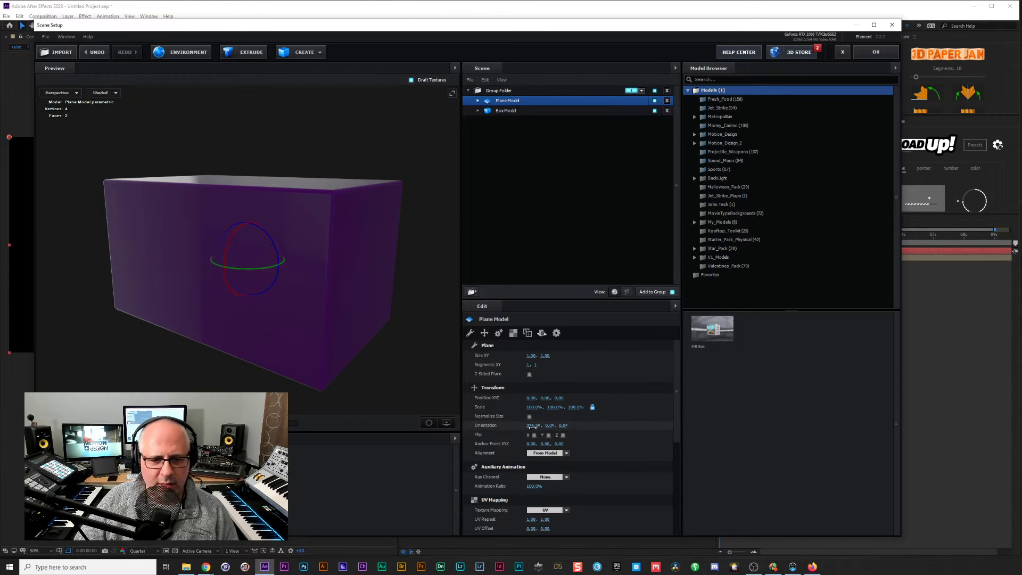
click(535, 426)
text(270)
key(Return)
Resize the plane model to 1.6 by 0.9 so it has a 16:9 shape.
click(533, 357)
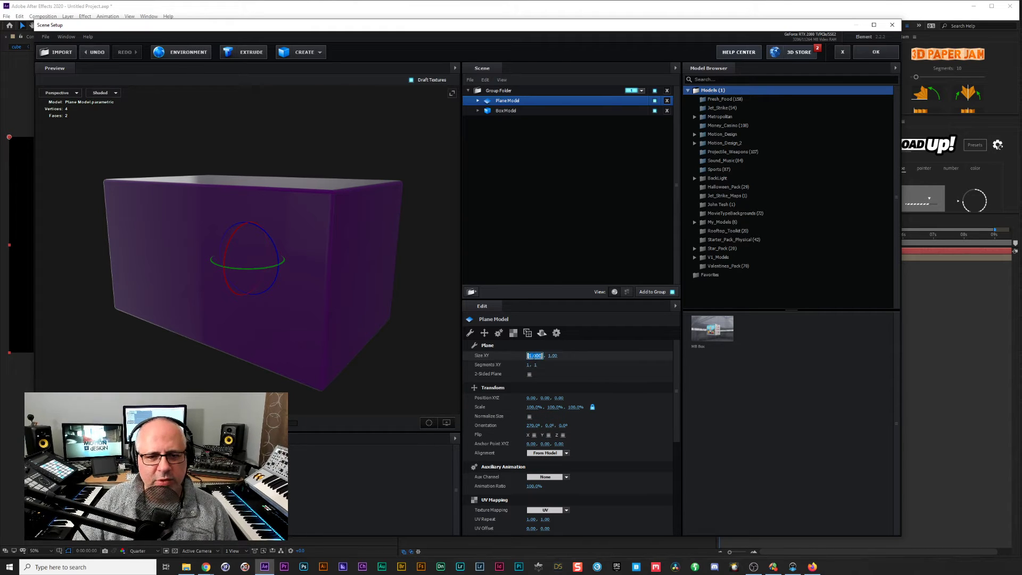
text(1.6)
key(Tab)
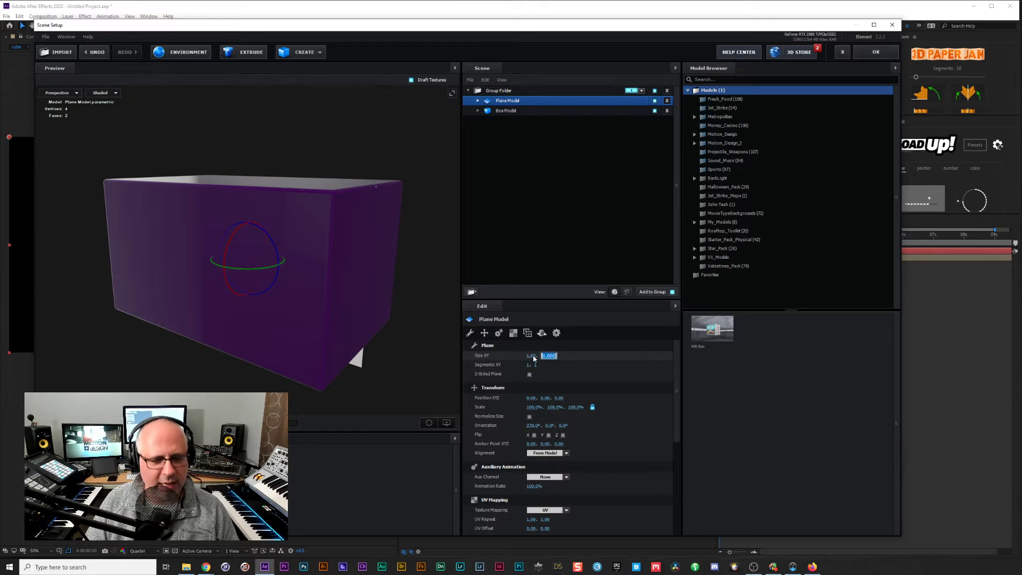
text(0.9)
key(Return)
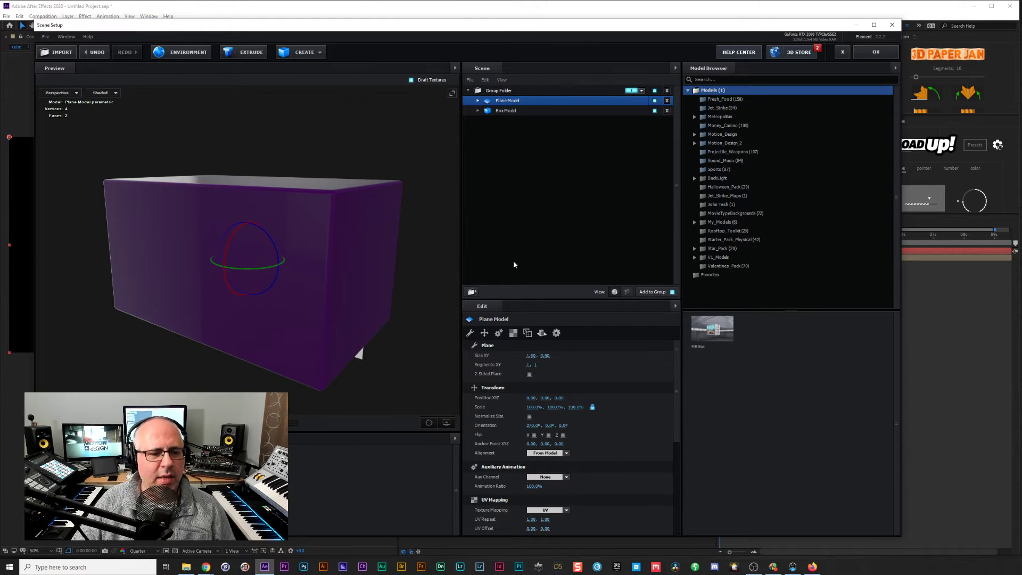
Move the plane model along Z until it sits against the box's front face.
key(w)
drag(270, 251, 231, 292)
drag(351, 292, 313, 288)
mouse_move(172, 236)
mouse_down()
mouse_move(182, 234)
mouse_move(169, 228)
mouse_up()
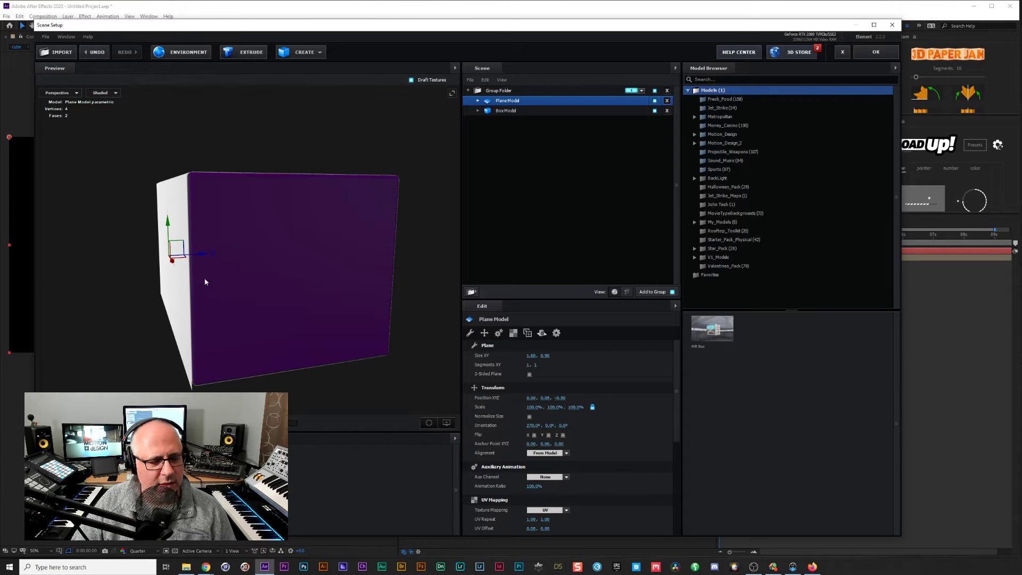
drag(234, 314, 286, 308)
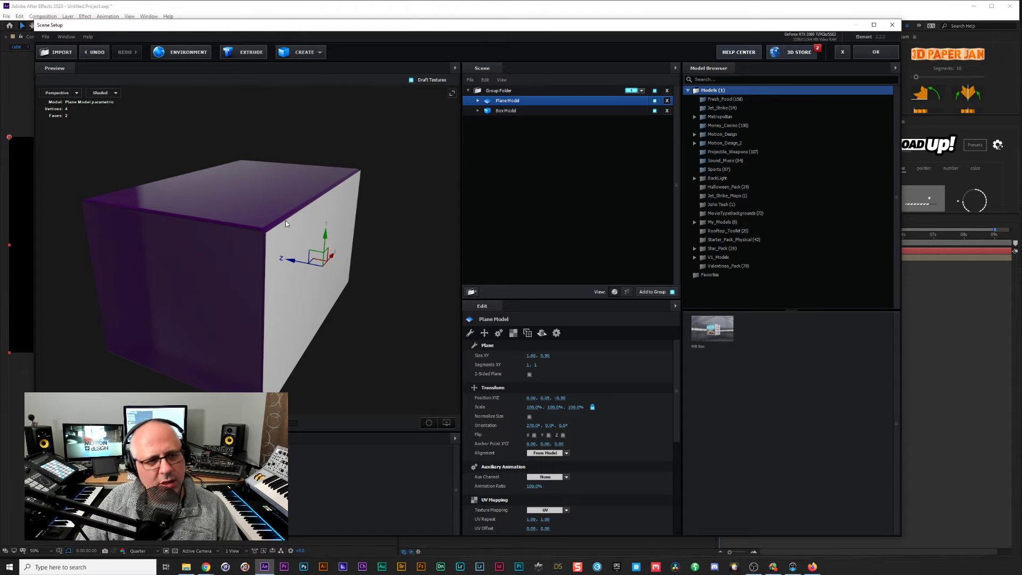
Set the box model's Chamfer to 0.01.
click(503, 111)
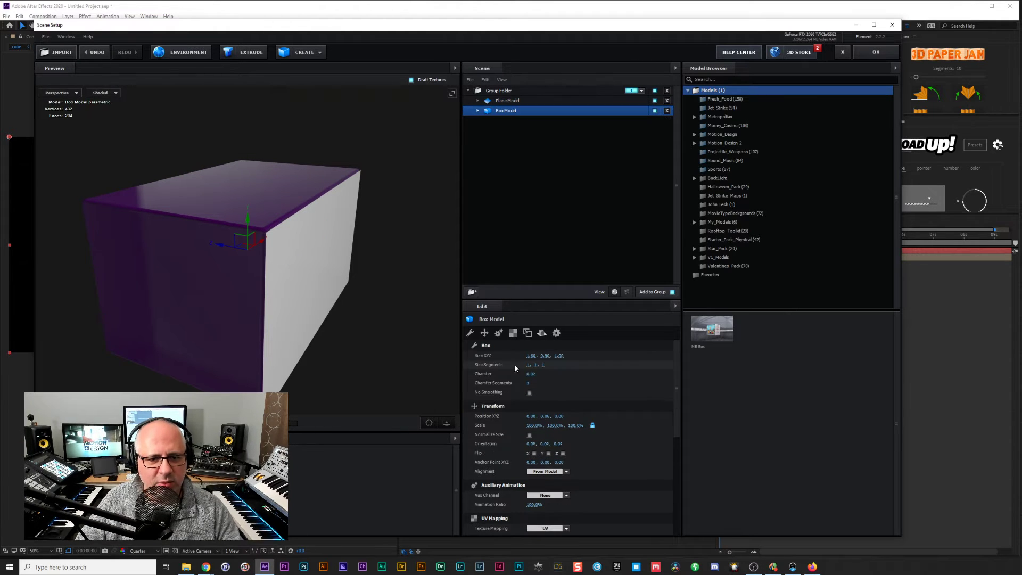
click(535, 374)
text(0.01)
key(Return)
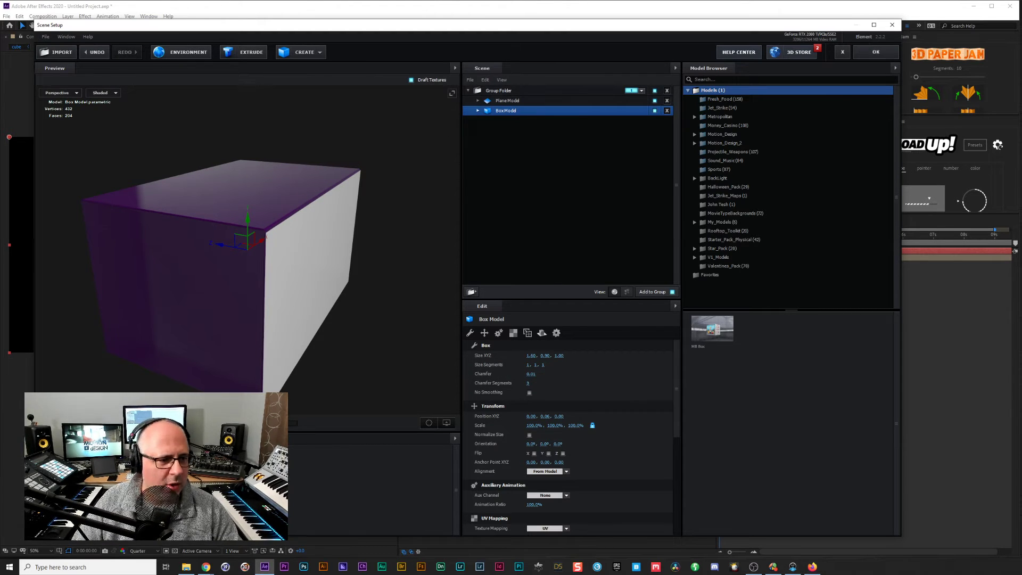
In the Front view, move the plane model slightly upward to line it up with the box.
click(58, 93)
click(68, 126)
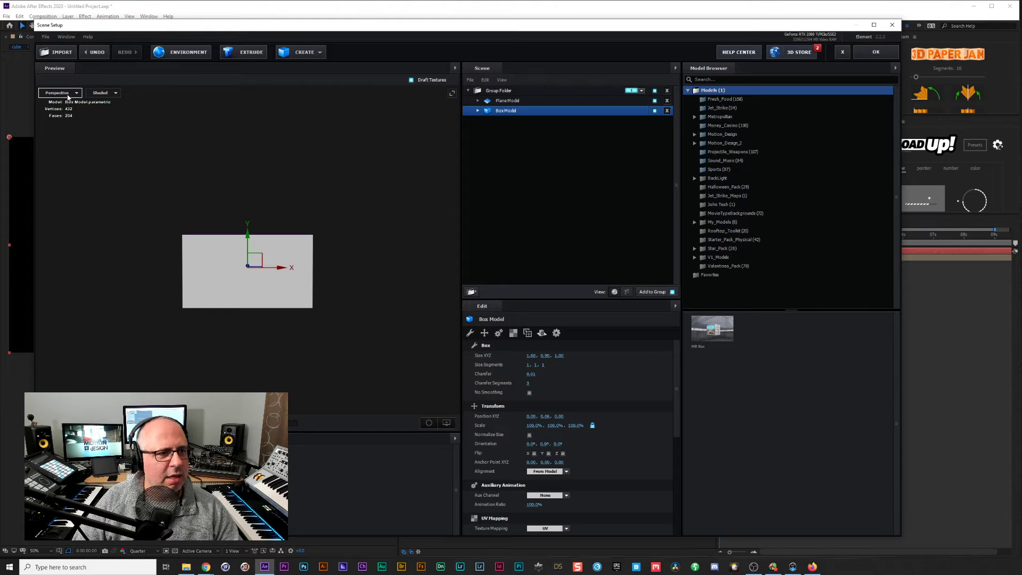
click(68, 94)
click(69, 137)
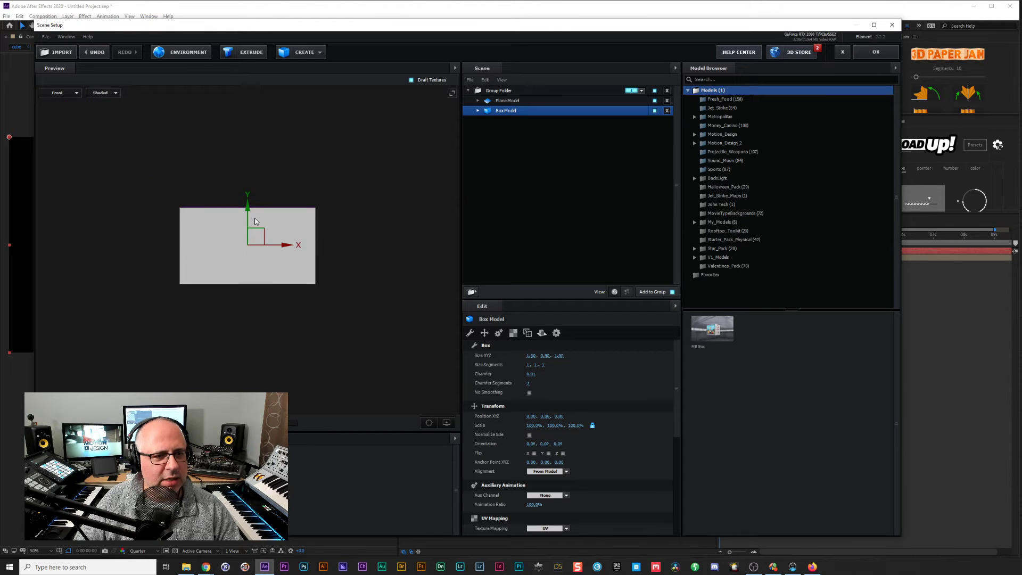
scroll(255, 220, up, 5)
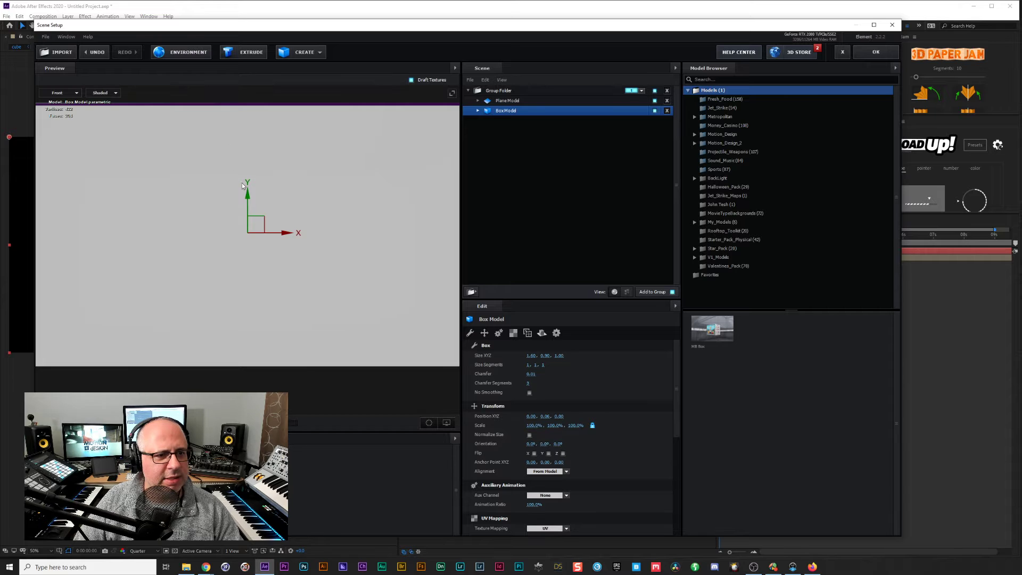
drag(251, 198, 250, 204)
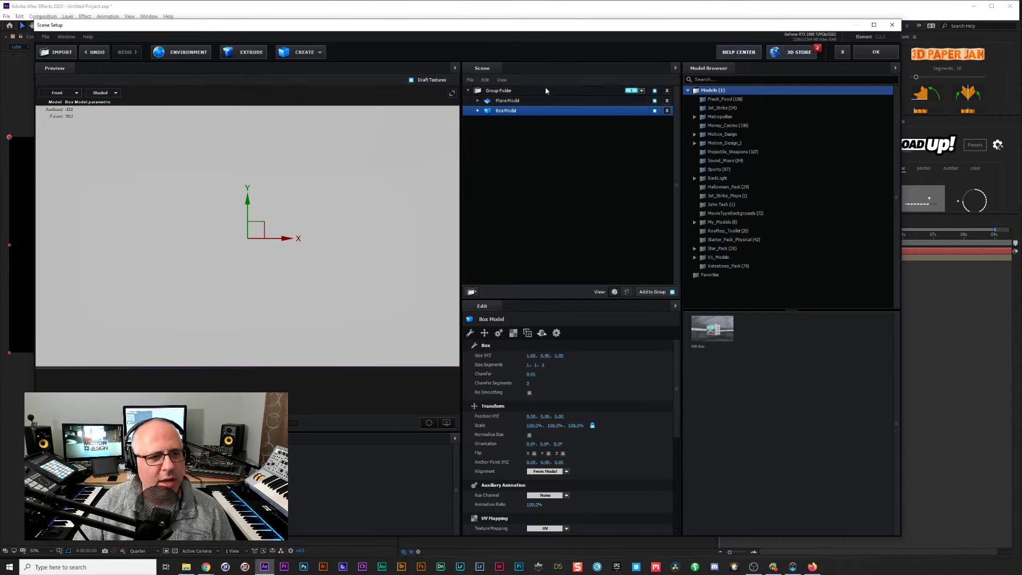
key(ctrl+z)
click(505, 102)
drag(249, 202, 246, 195)
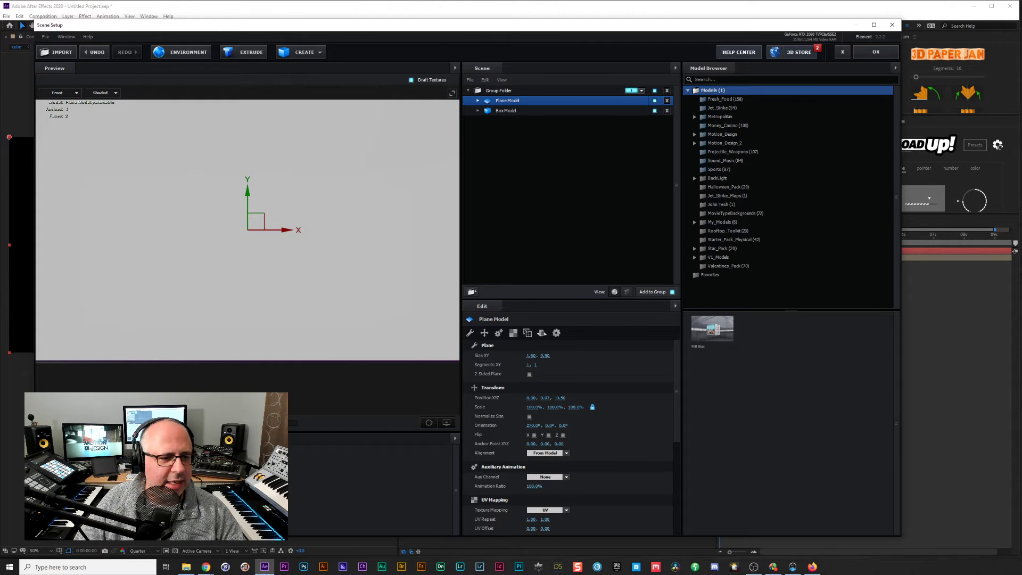
Assign Custom Layer 1 (precomp) to the Diffuse texture channel of the plane's Default material.
click(58, 469)
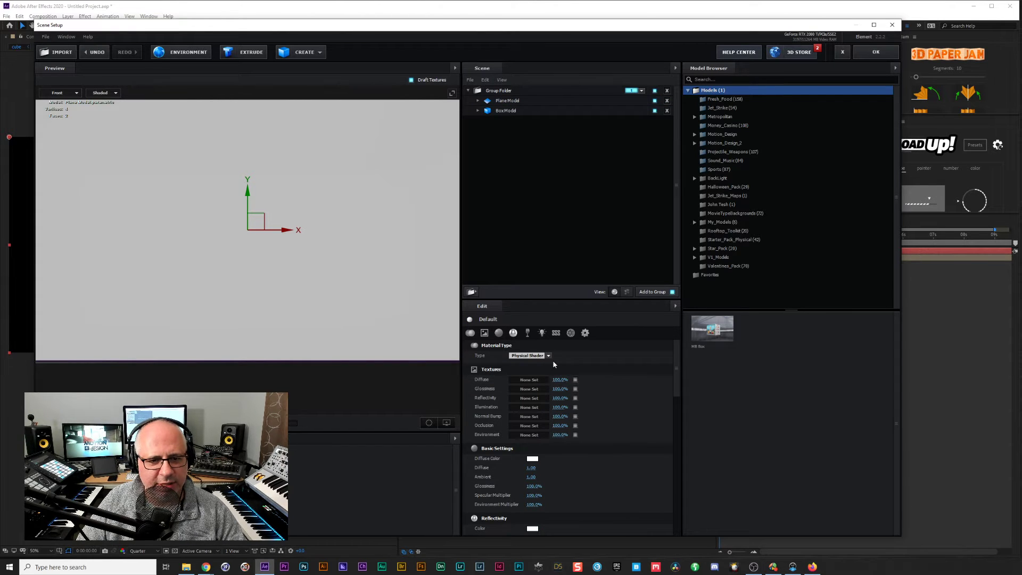
click(528, 380)
click(530, 333)
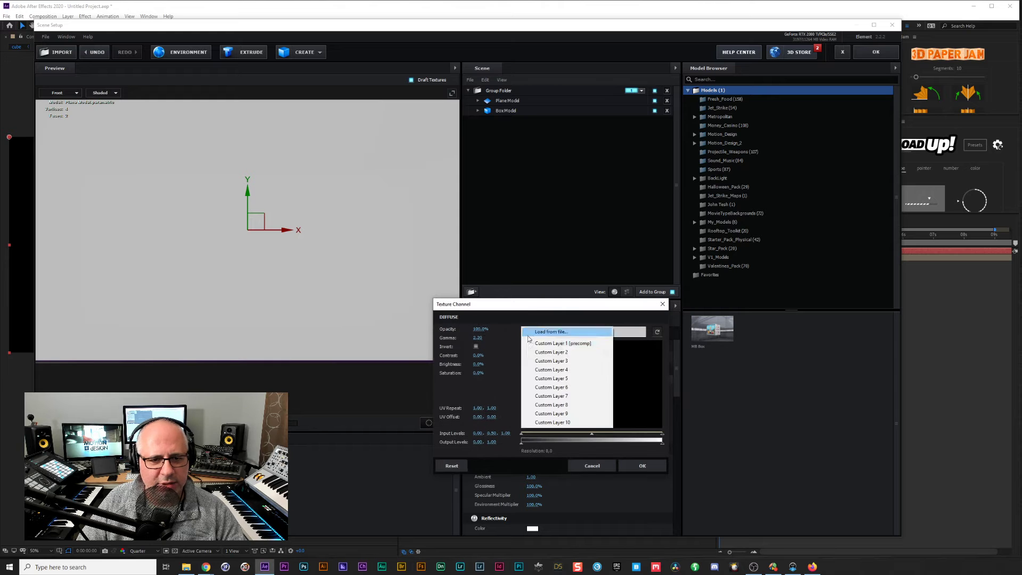
click(532, 343)
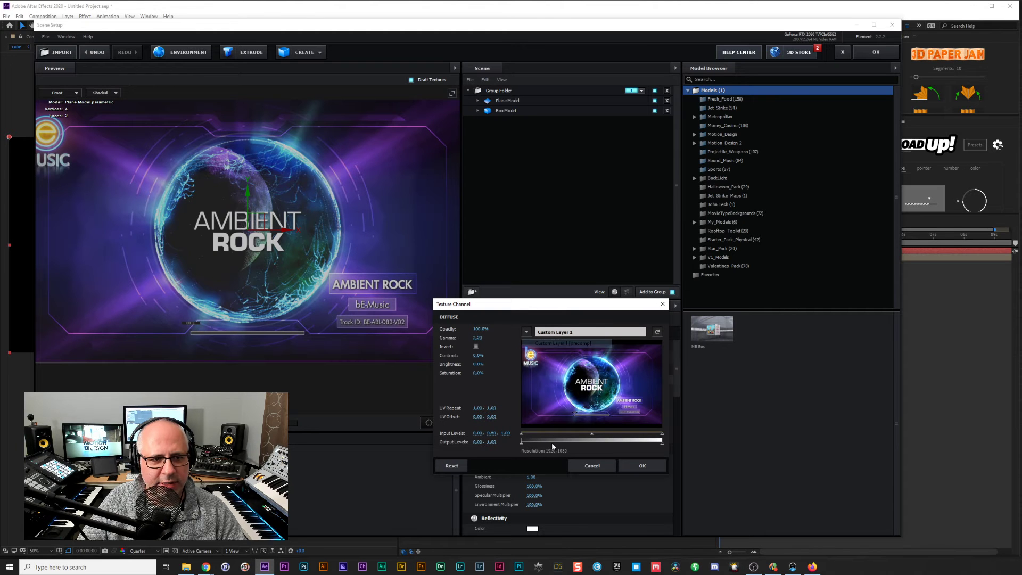
click(605, 470)
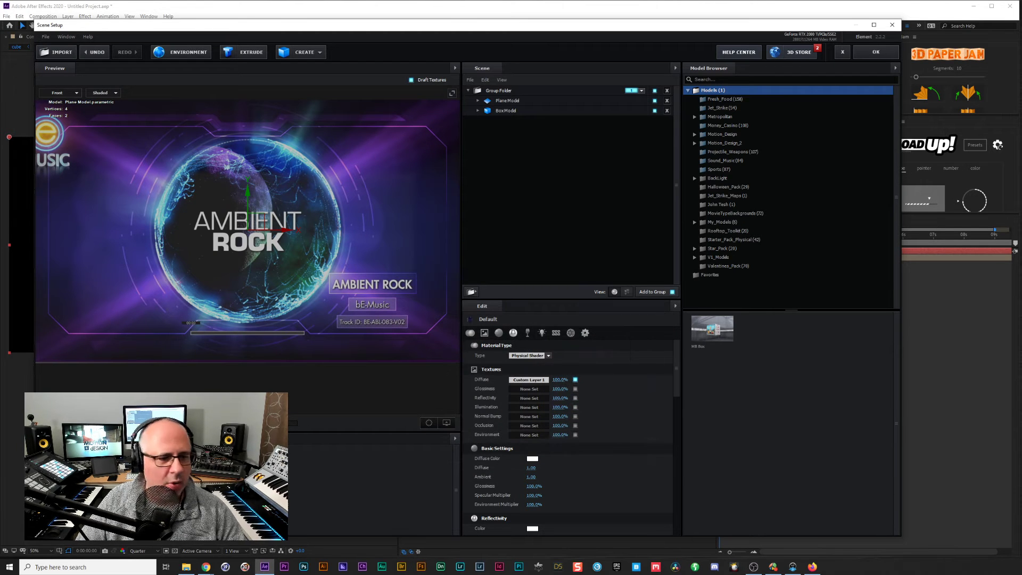
Examine the textured plane on the box from several angles in the Perspective view.
click(61, 94)
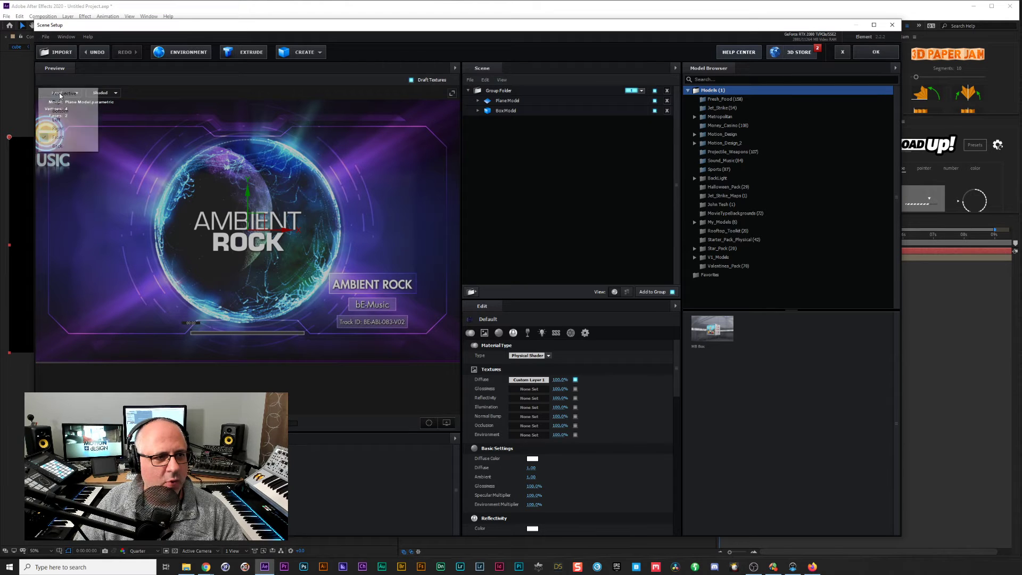
click(64, 94)
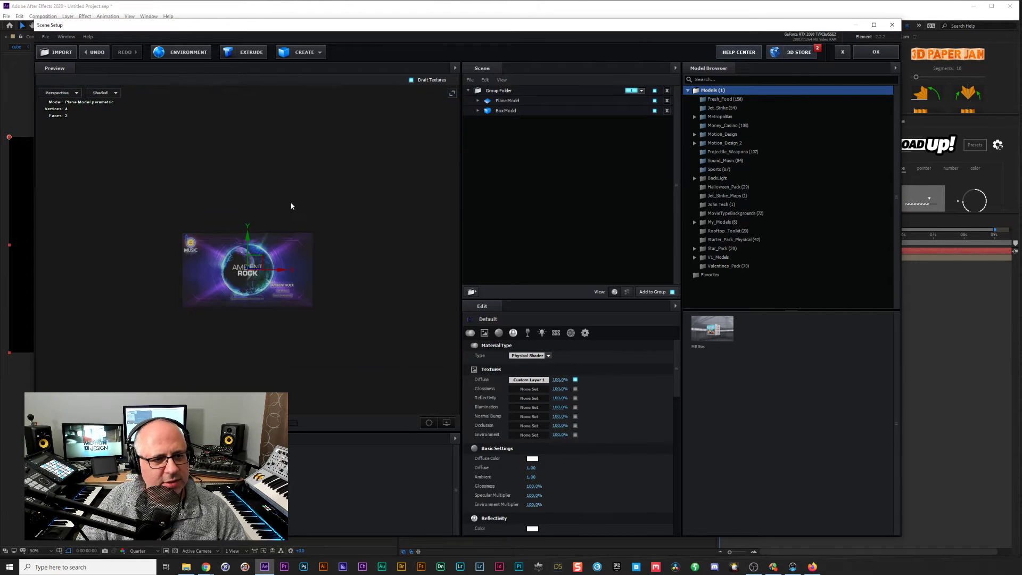
drag(303, 273, 272, 289)
scroll(279, 285, up, 5)
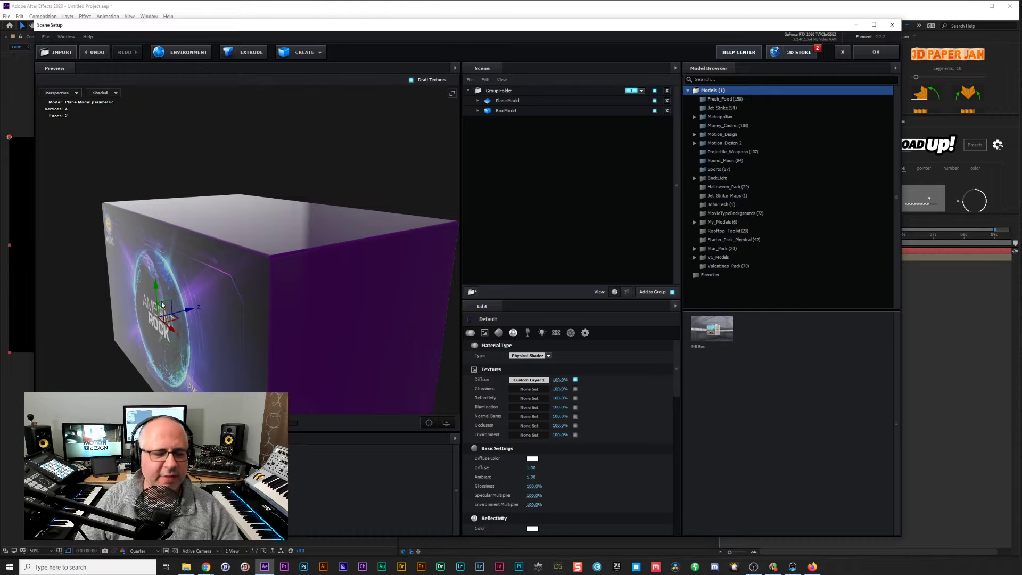
drag(281, 283, 321, 281)
scroll(274, 284, down, 5)
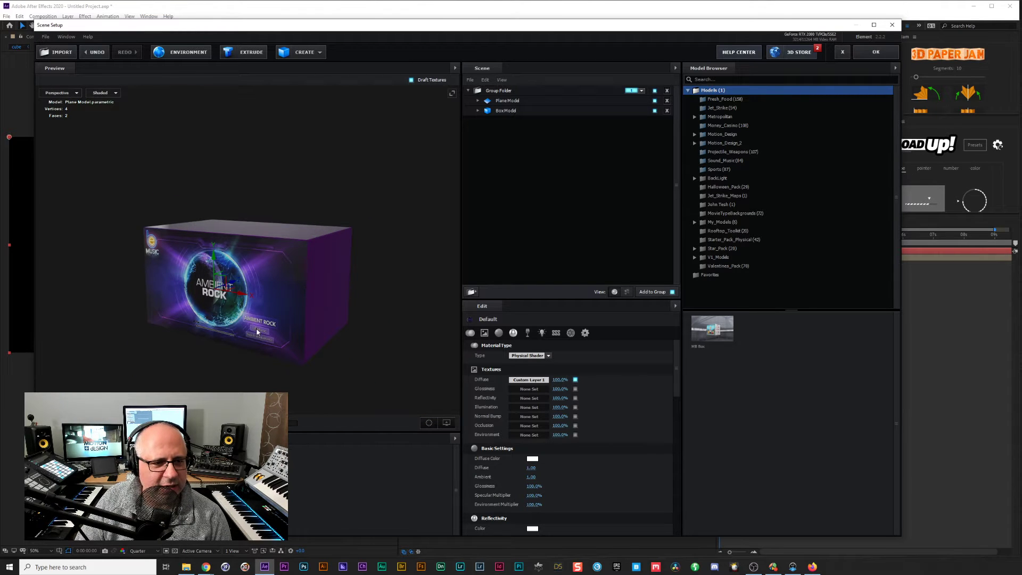
drag(335, 312, 328, 291)
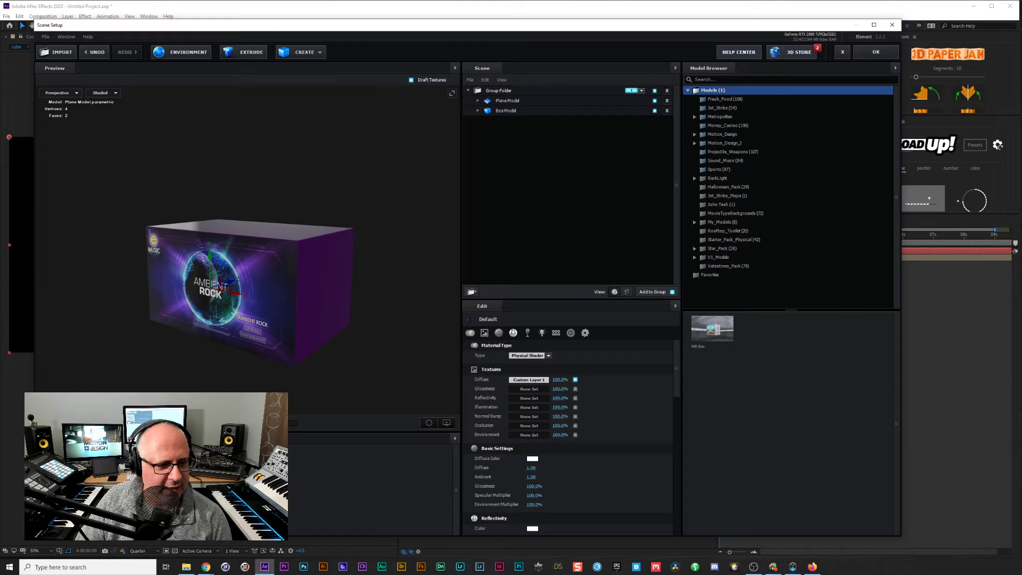
Set the Diffuse Color of the Default (copy) material to crimson red.
click(109, 469)
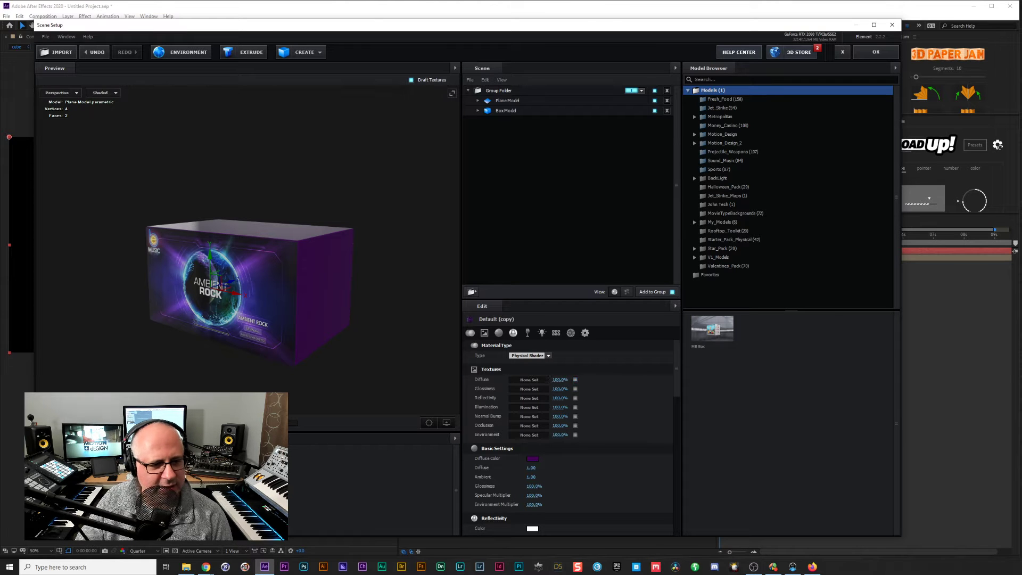
click(532, 458)
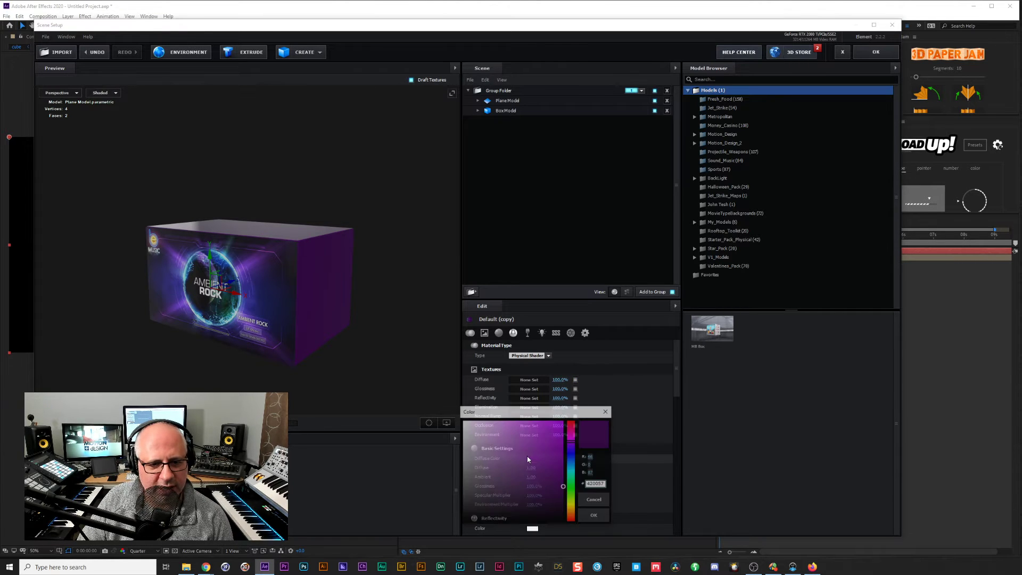
click(557, 430)
click(595, 516)
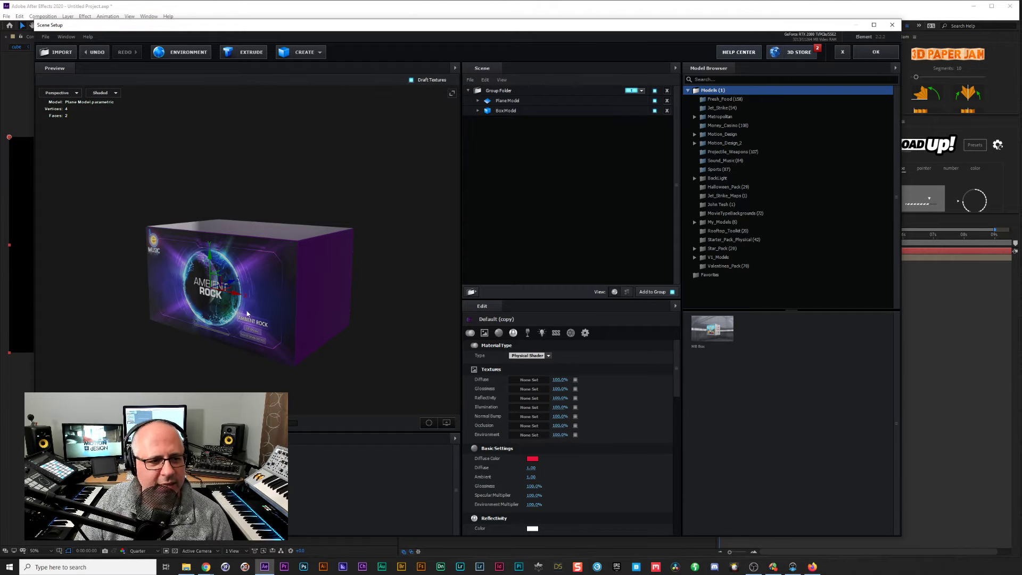
Duplicate the textured plane model with Duplicate All.
click(319, 51)
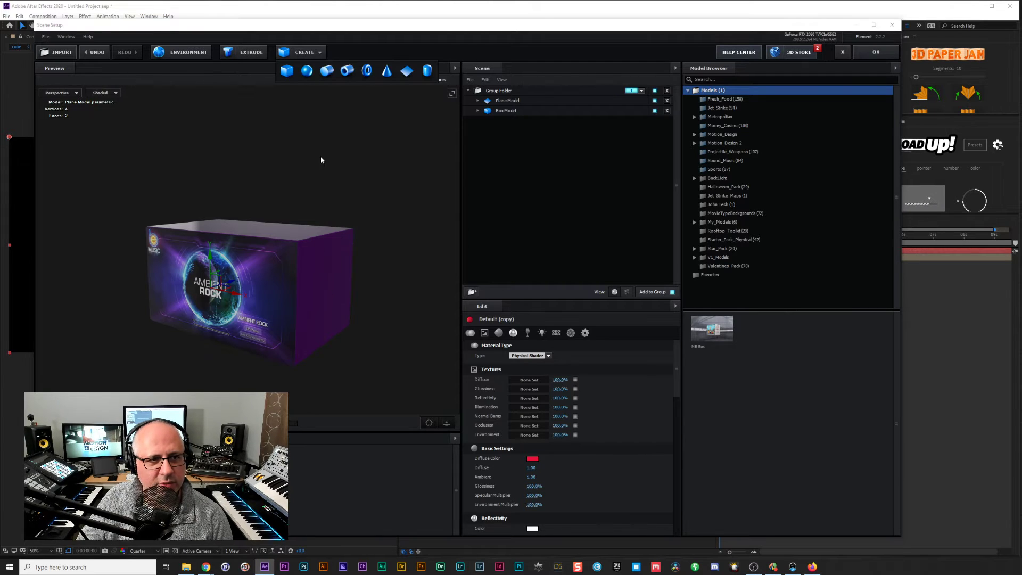
click(516, 101)
right_click(519, 100)
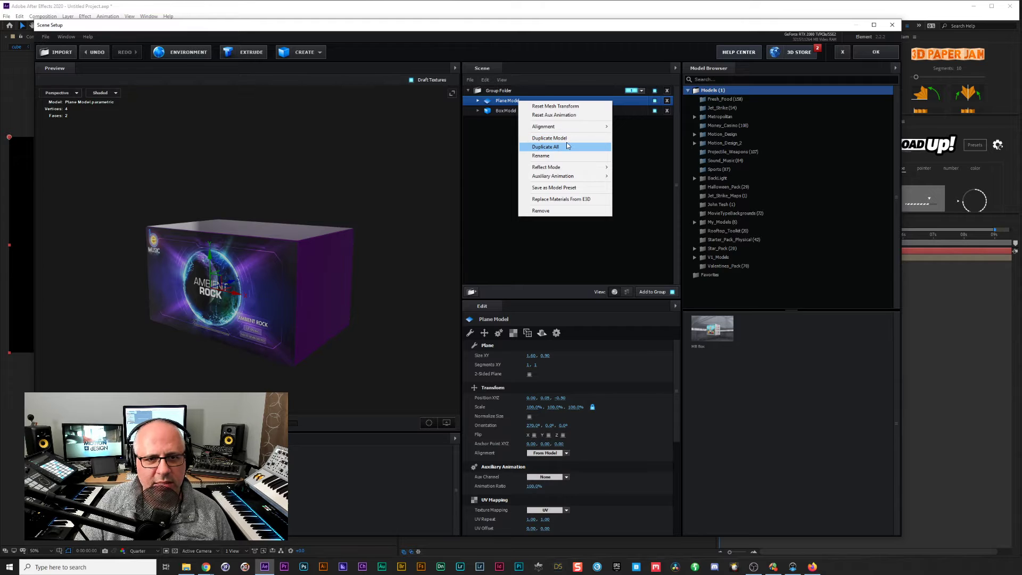
click(546, 147)
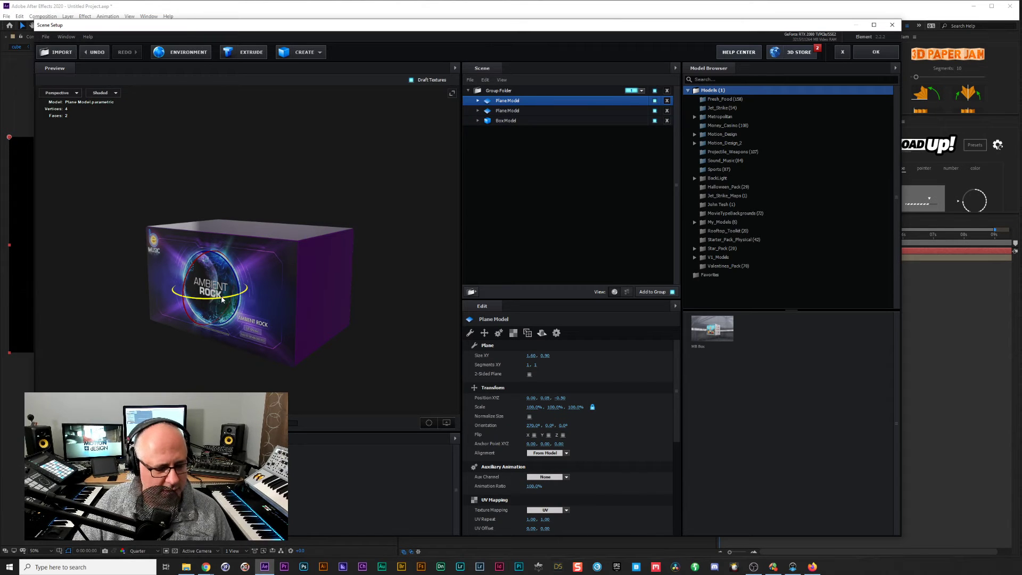
Rotate the duplicated plane to an orientation of 270°, 0°, 270° and move it out beside the box's end face.
drag(221, 300, 267, 290)
click(192, 288)
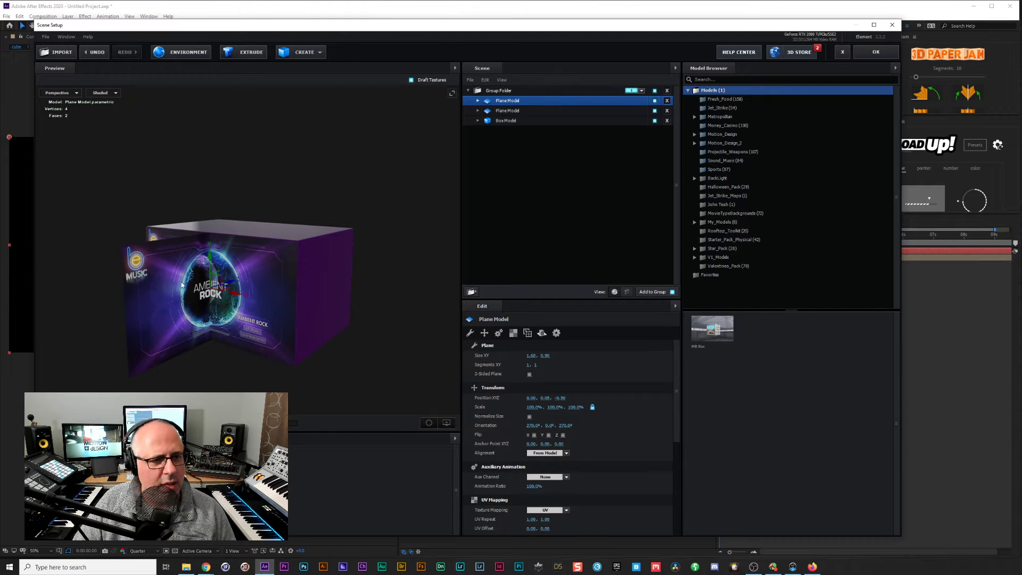
drag(238, 297, 340, 337)
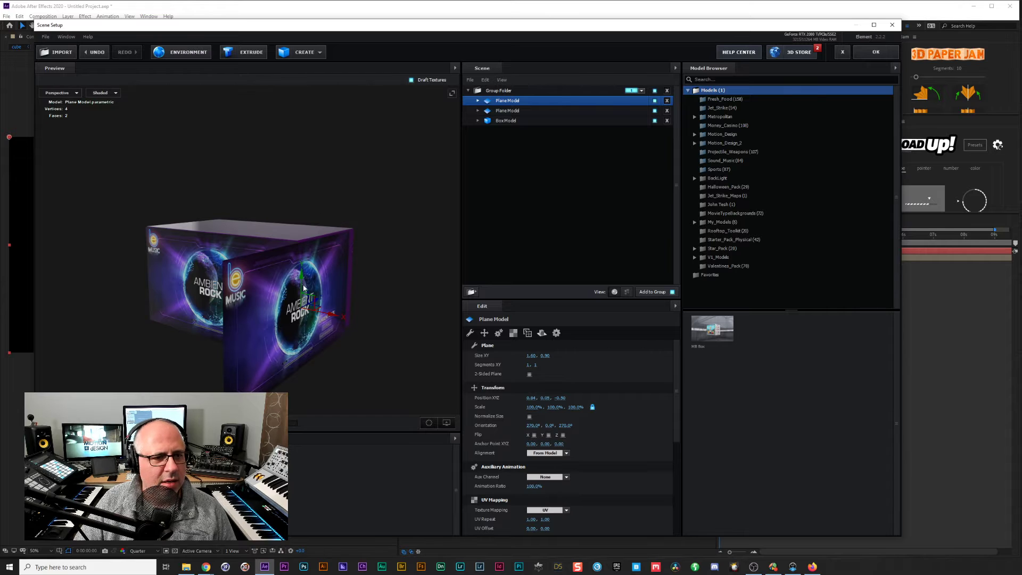
drag(326, 293, 349, 304)
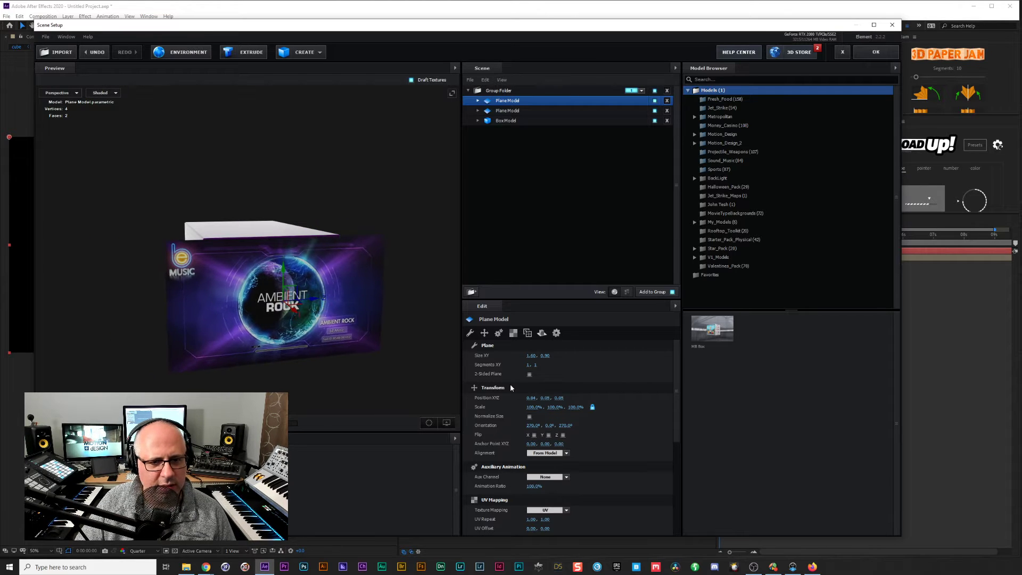
Set the duplicated plane's X and Y position to 0 and slide it along X to the box's end face.
click(530, 399)
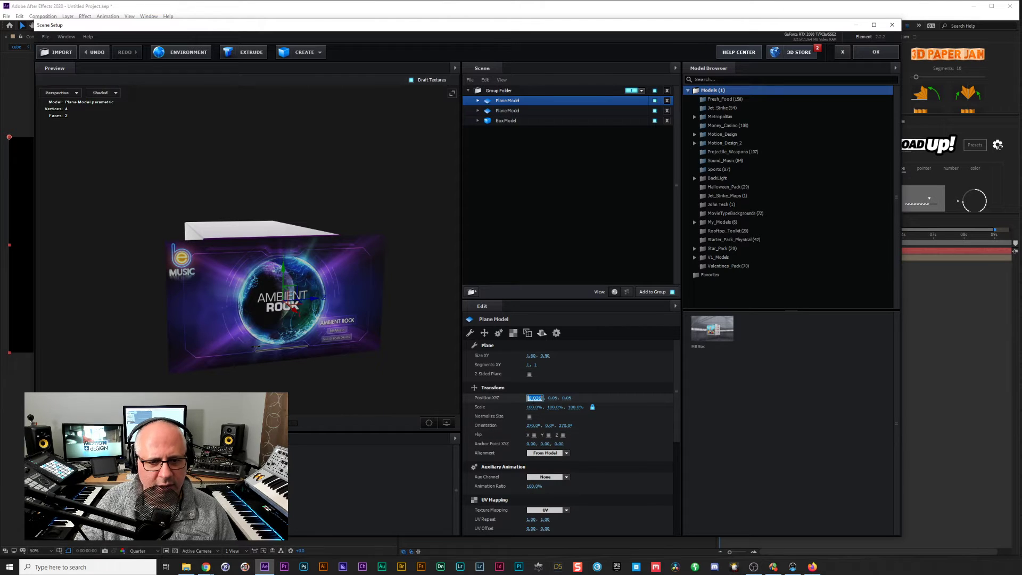
text(0)
key(Tab)
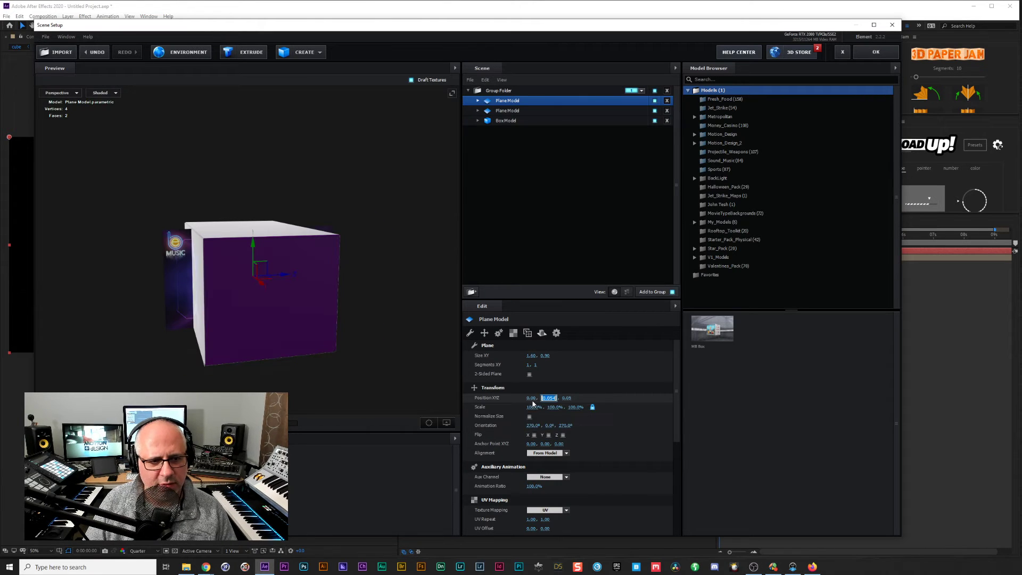
key(Return)
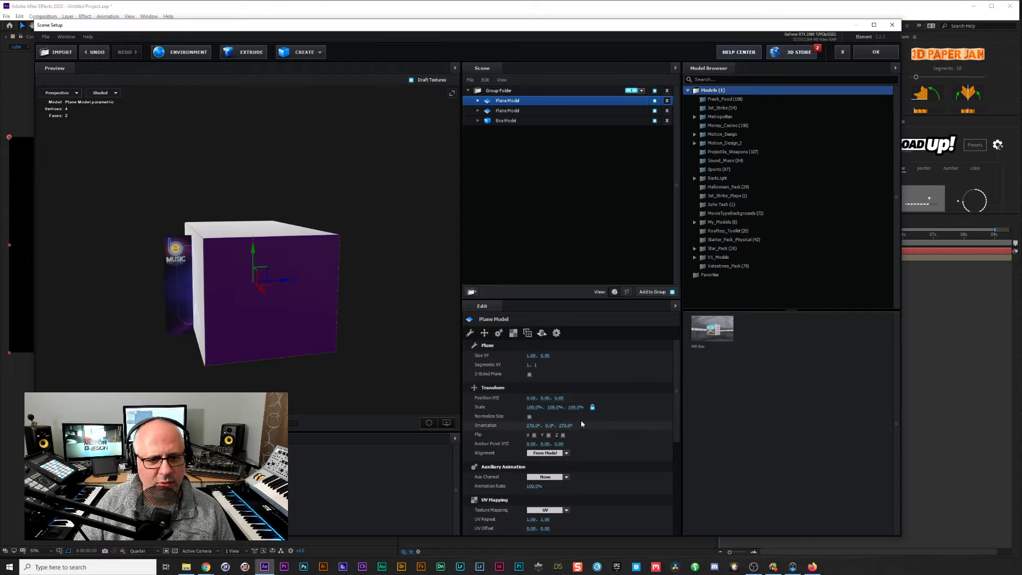
drag(531, 398, 567, 400)
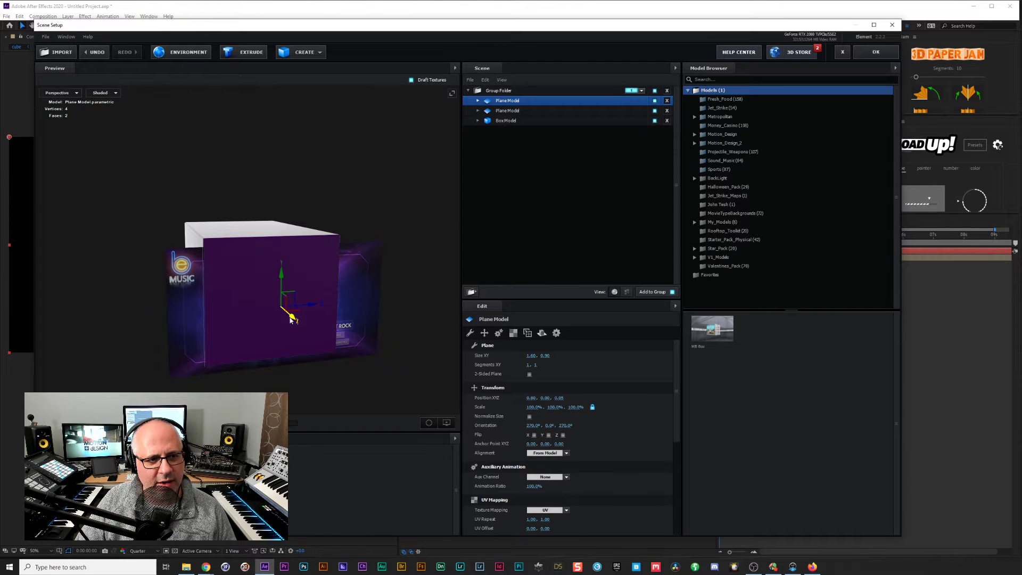
drag(291, 318, 292, 319)
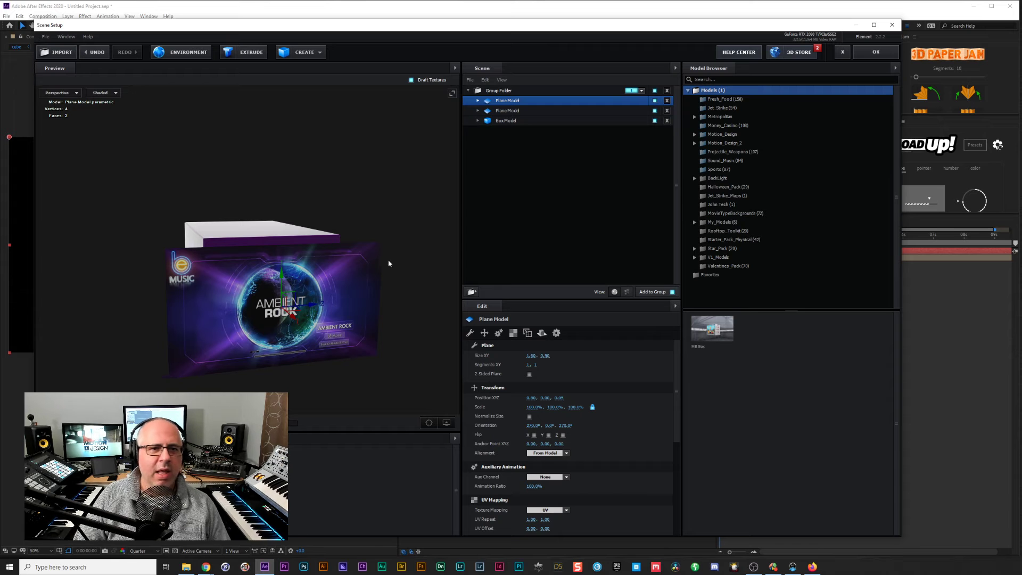
Set the Y position of the box and of the original front plane to 0.
click(505, 120)
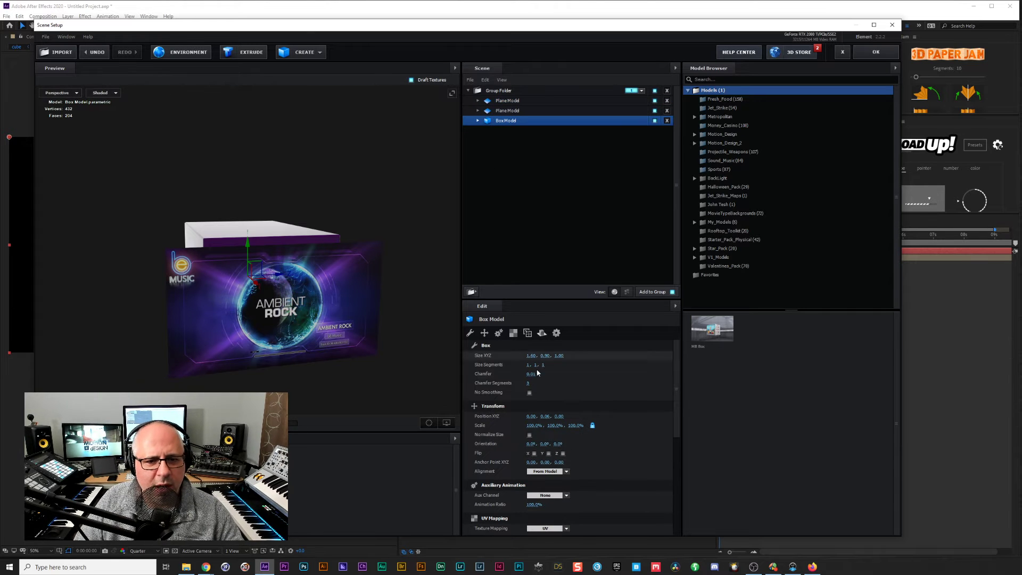
click(545, 416)
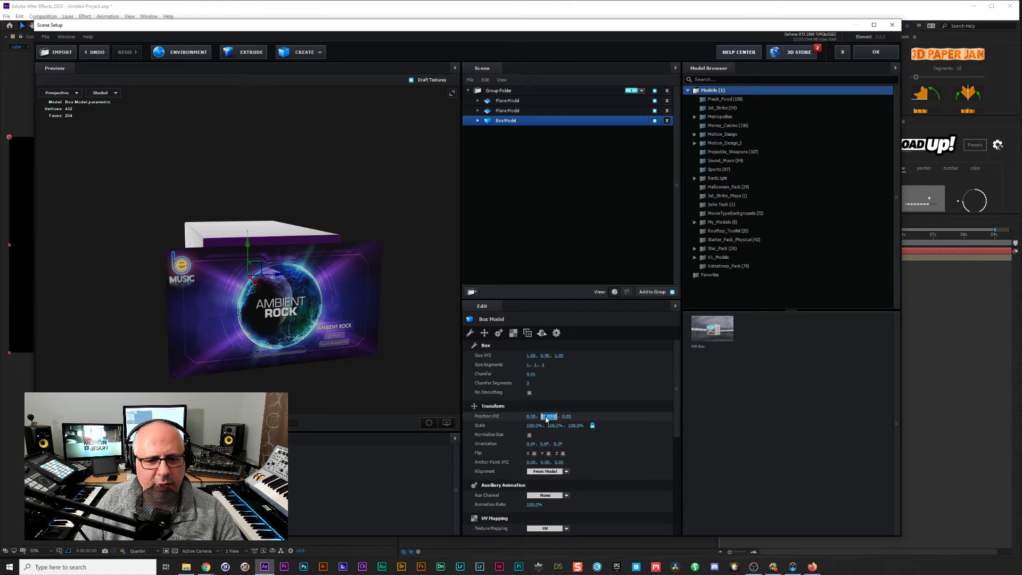
text(0)
key(Return)
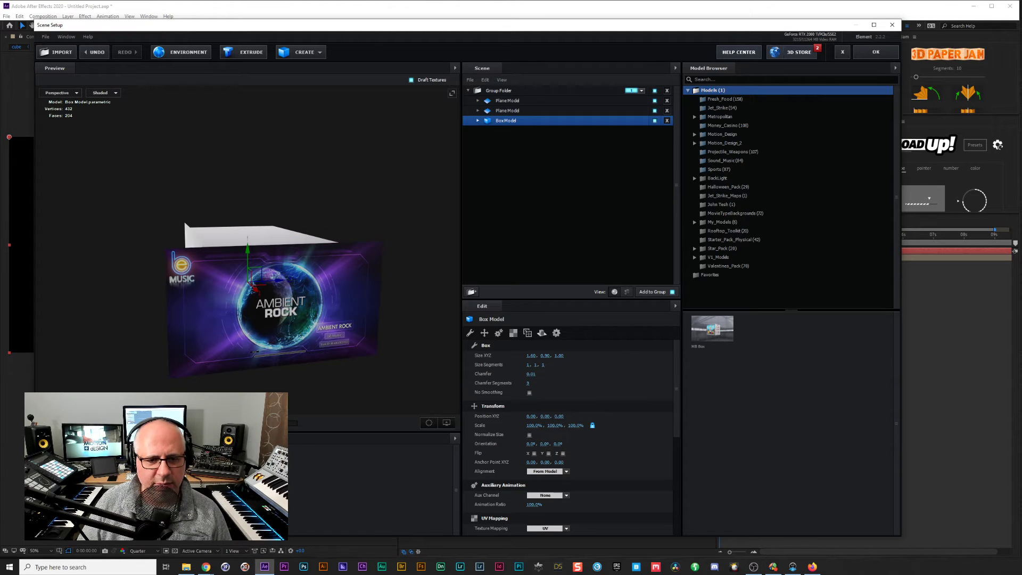
click(512, 110)
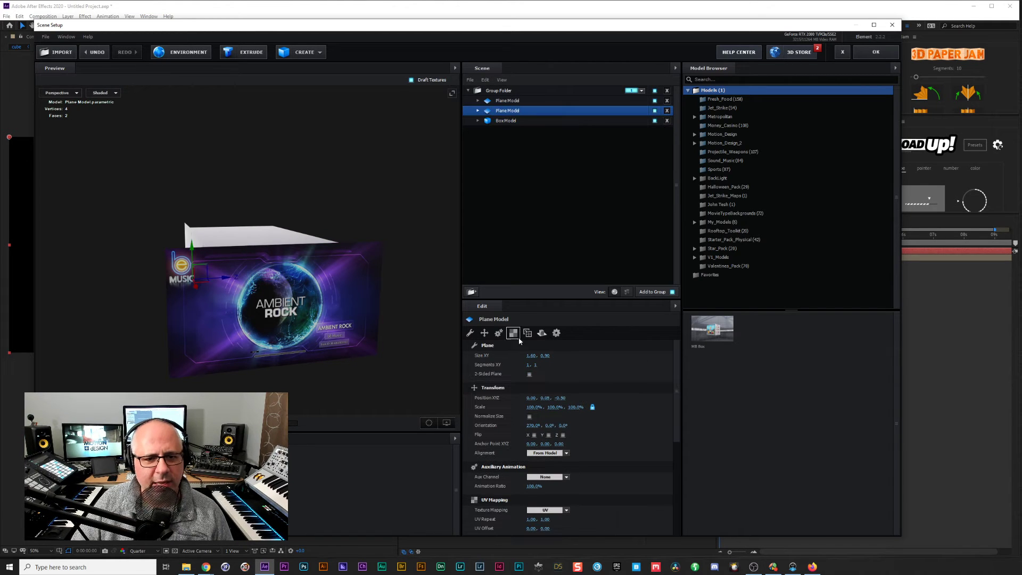
click(548, 399)
text(0)
key(Return)
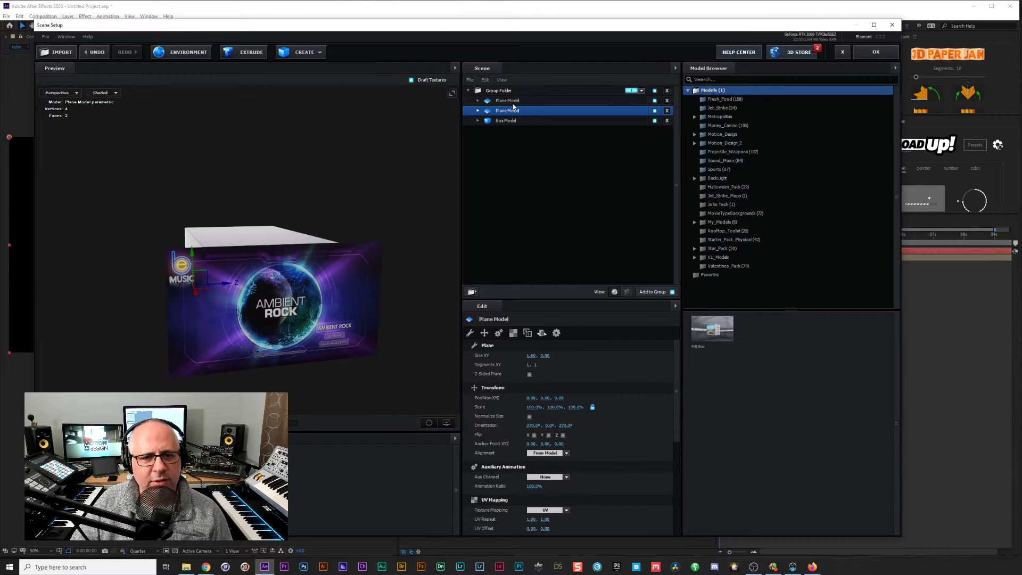
Set the side plane's X size to 0.9.
click(512, 100)
drag(310, 352, 391, 376)
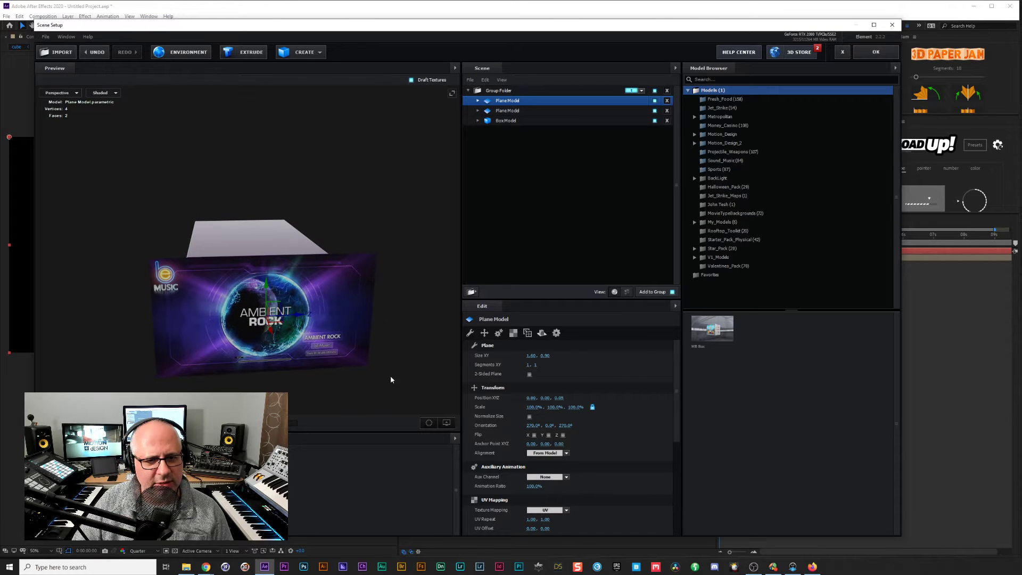
click(531, 355)
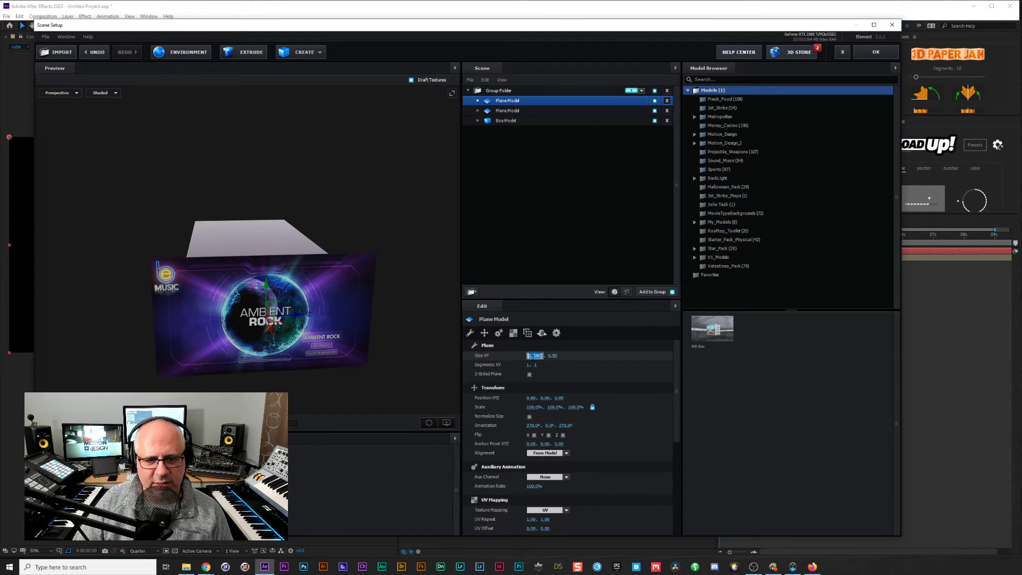
text(0.9)
key(Return)
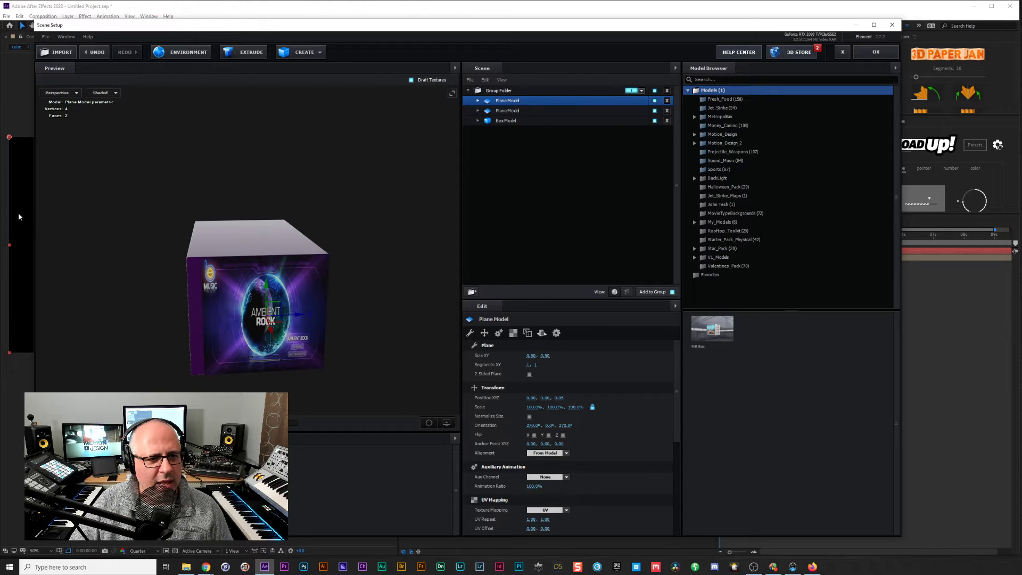
Shift the side plane into line with the box's end face and set its Size XY to 1.00 by 0.90.
drag(301, 312, 353, 274)
drag(236, 265, 231, 266)
click(534, 356)
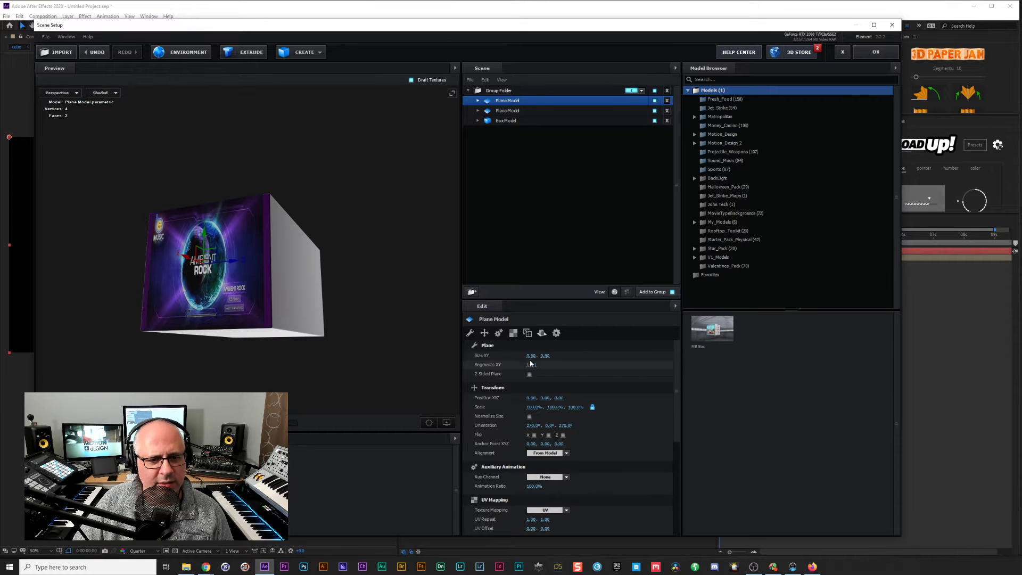
text(1)
key(Tab)
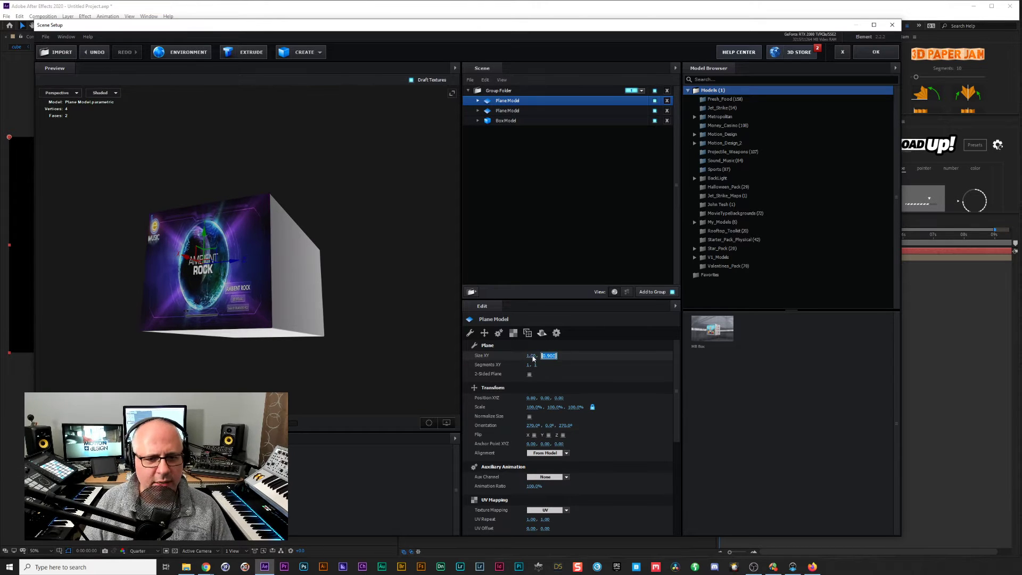
text(1)
key(Return)
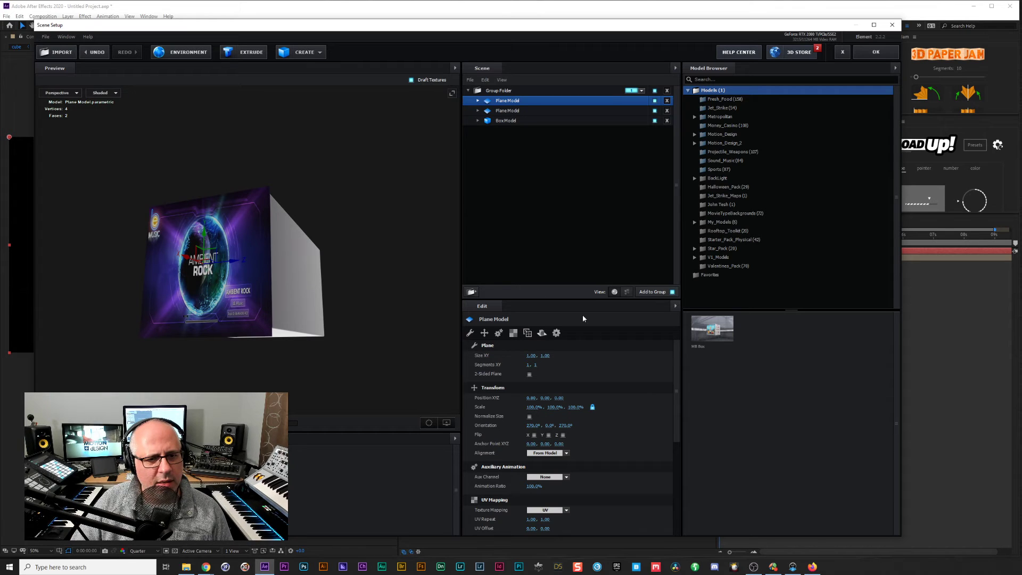
click(549, 356)
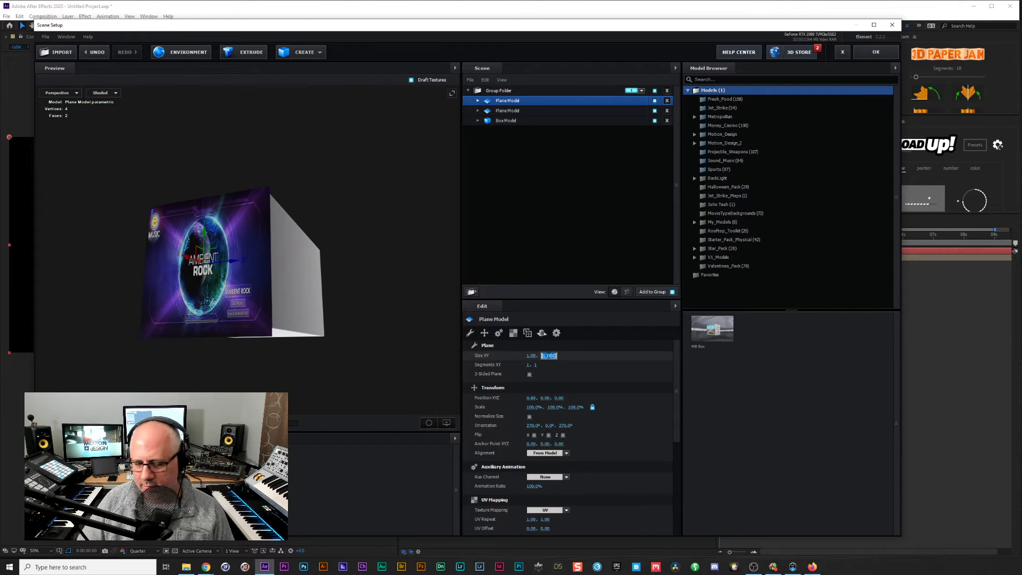
text(0.9)
key(Return)
Apply the crimson material to the side plane and check both covered faces of the box.
drag(291, 240, 309, 282)
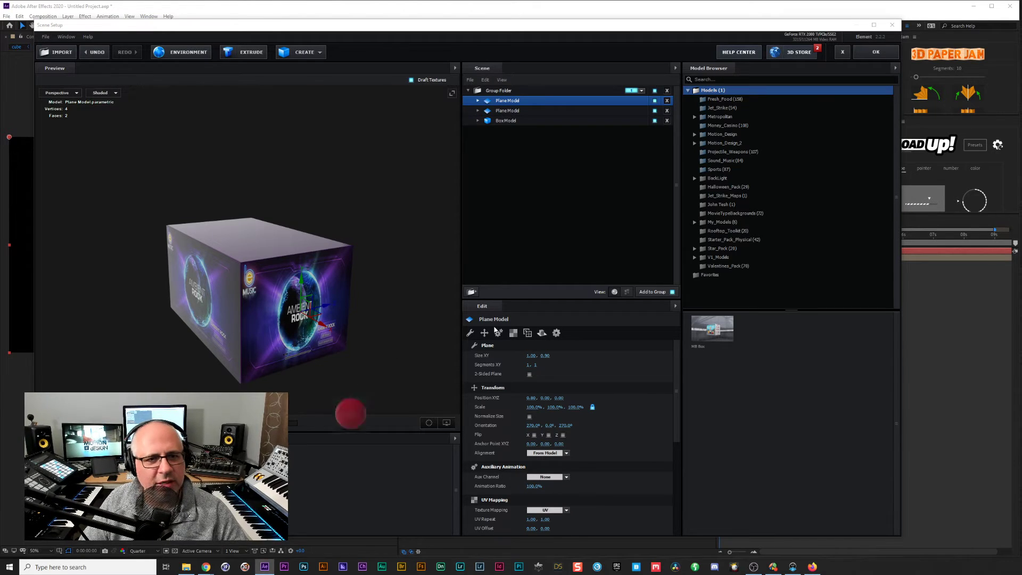
click(529, 102)
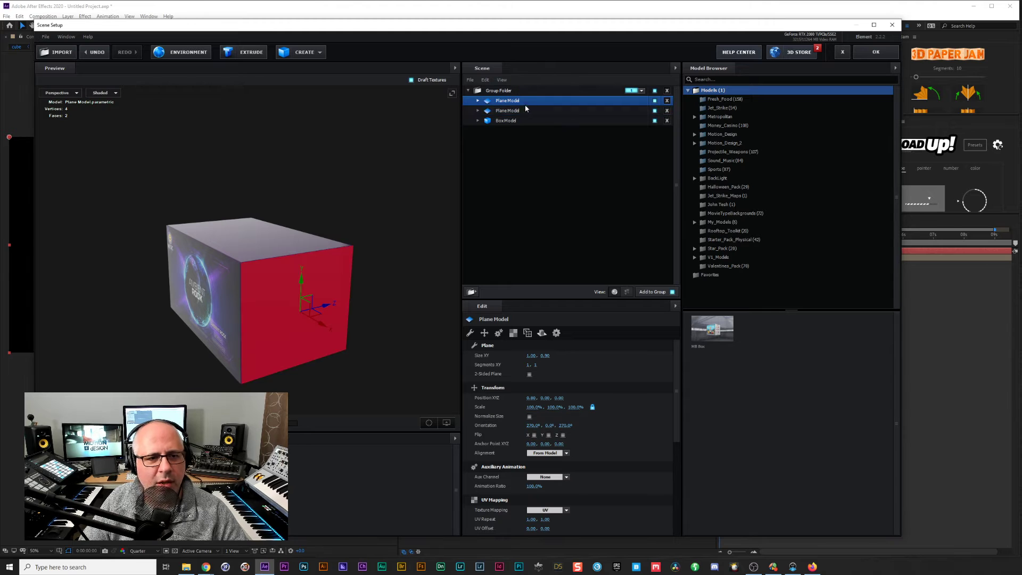
drag(320, 322, 307, 367)
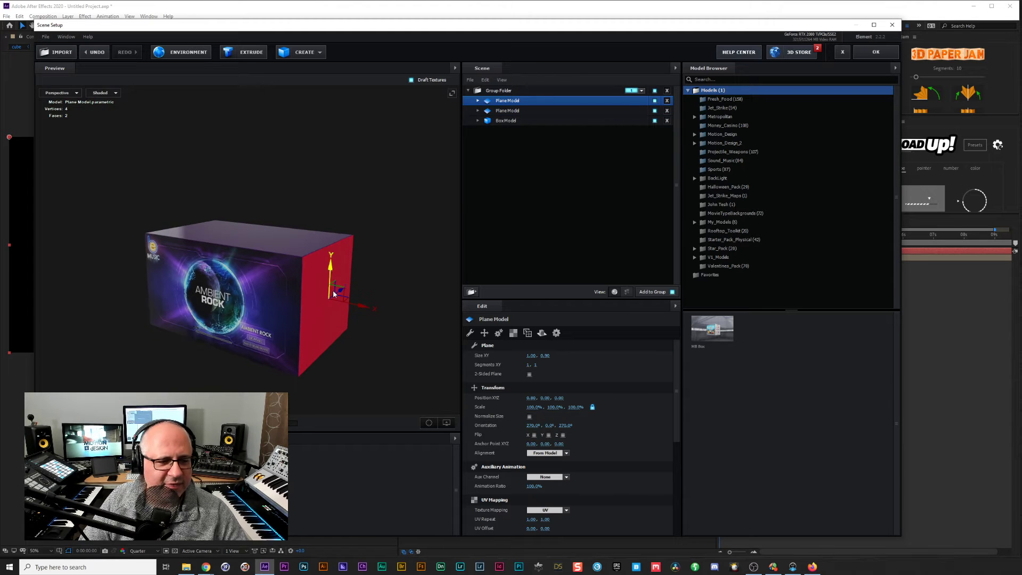
drag(320, 307, 276, 308)
mouse_move(276, 311)
mouse_down()
mouse_move(298, 270)
mouse_move(281, 299)
mouse_up()
drag(255, 347, 269, 328)
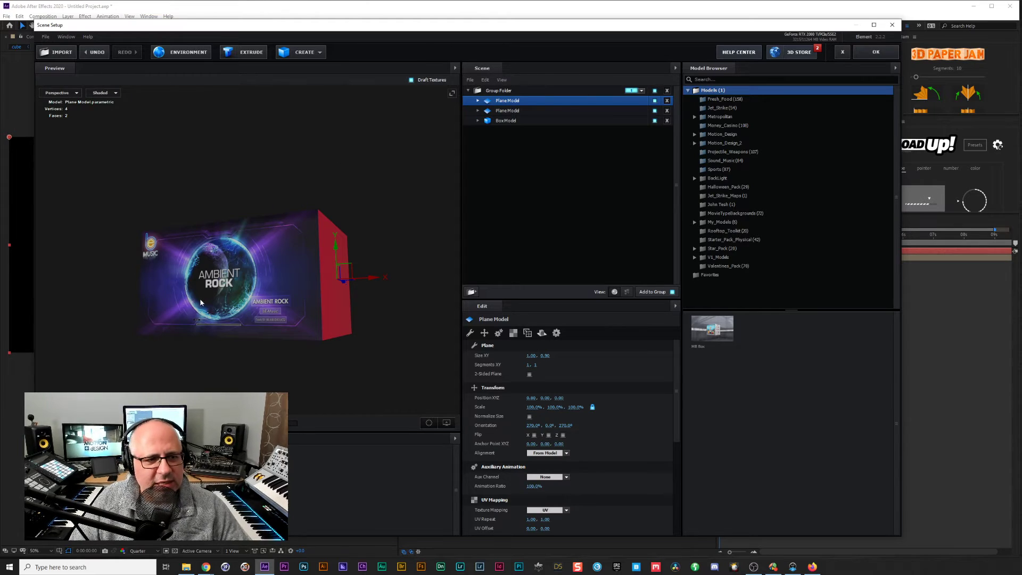
Accept the scene setup and add a two-node camera with the 50mm preset to the cube composition.
click(876, 51)
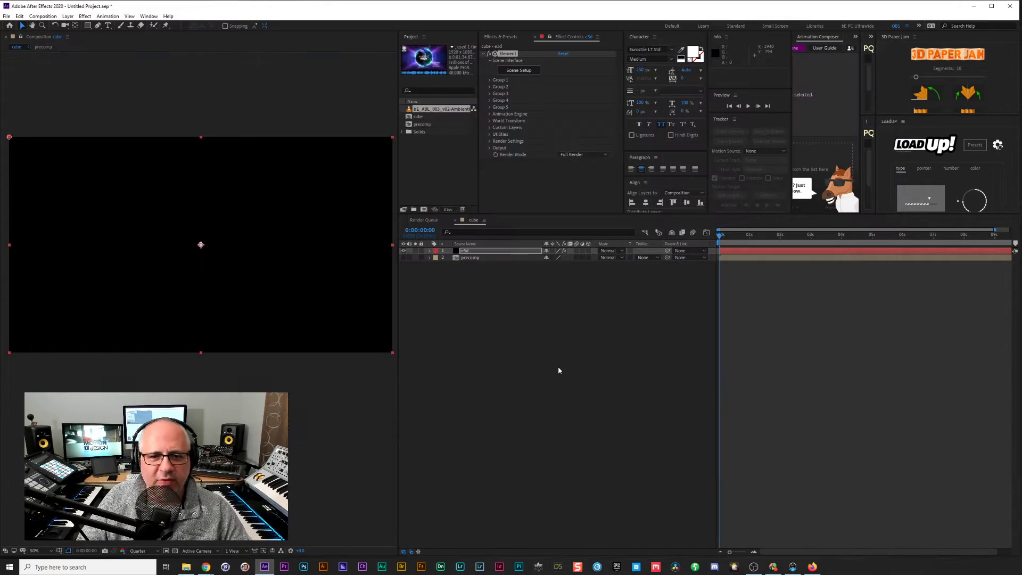
right_click(500, 307)
mouse_move(527, 305)
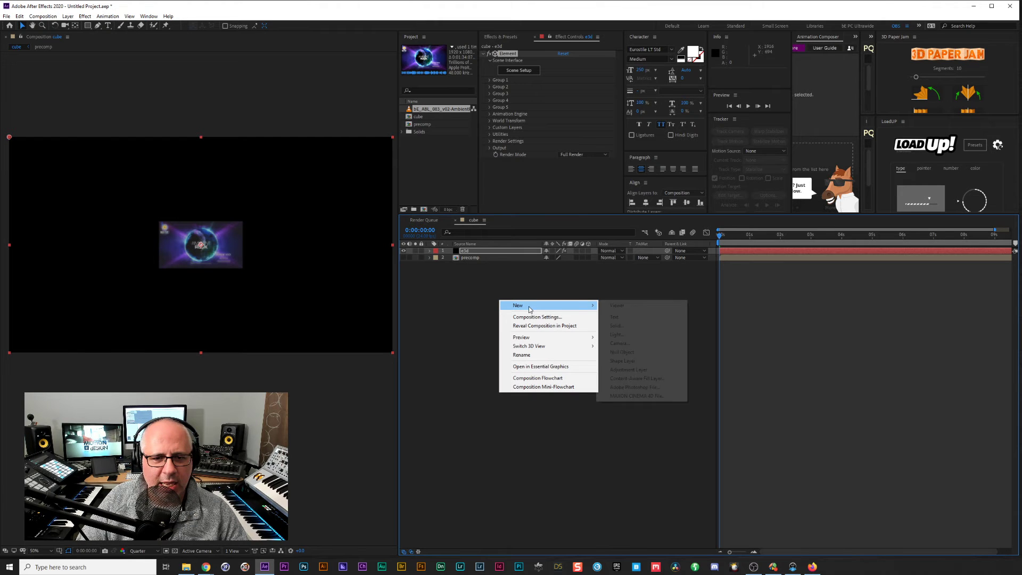
click(620, 343)
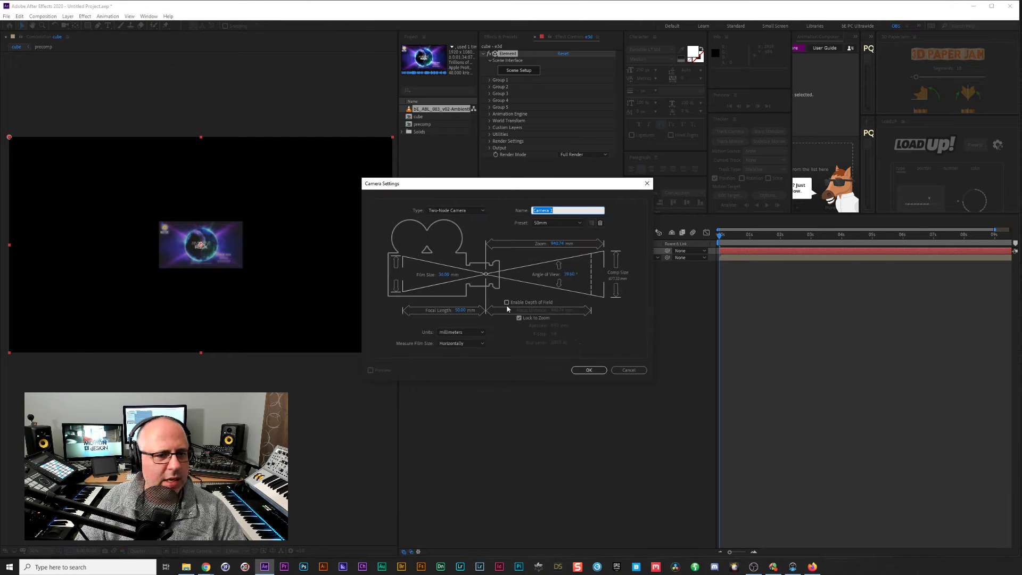
click(589, 369)
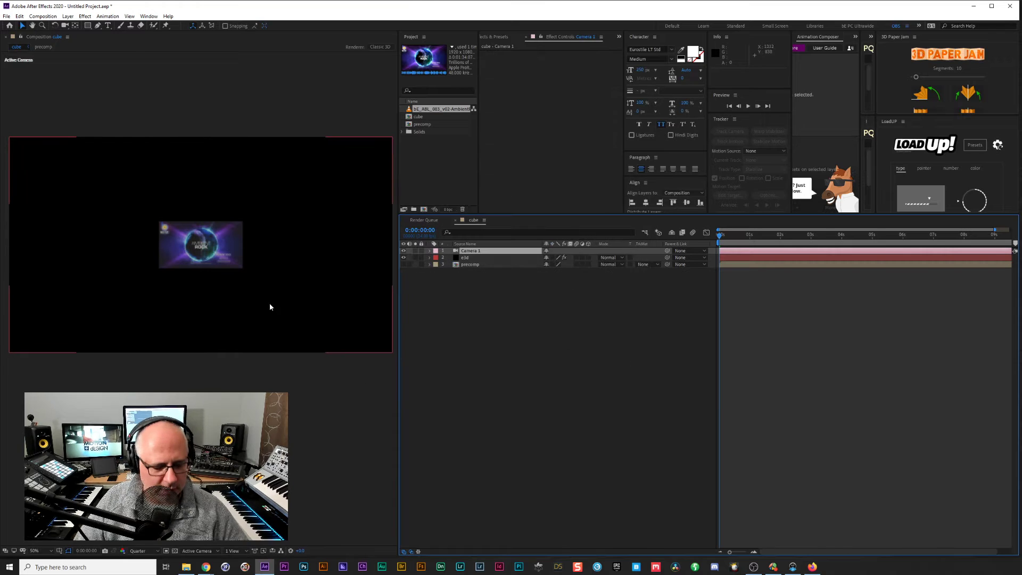
Orbit and bring the camera closer so the box fills the frame with its front and red side facing the view.
key(c)
drag(210, 257, 234, 214)
key(c)
key(c)
key(c)
Preview the cube composition to check the video playing on the box's front face.
mouse_move(721, 246)
mouse_down()
mouse_move(775, 243)
mouse_move(733, 244)
mouse_up()
key(space)
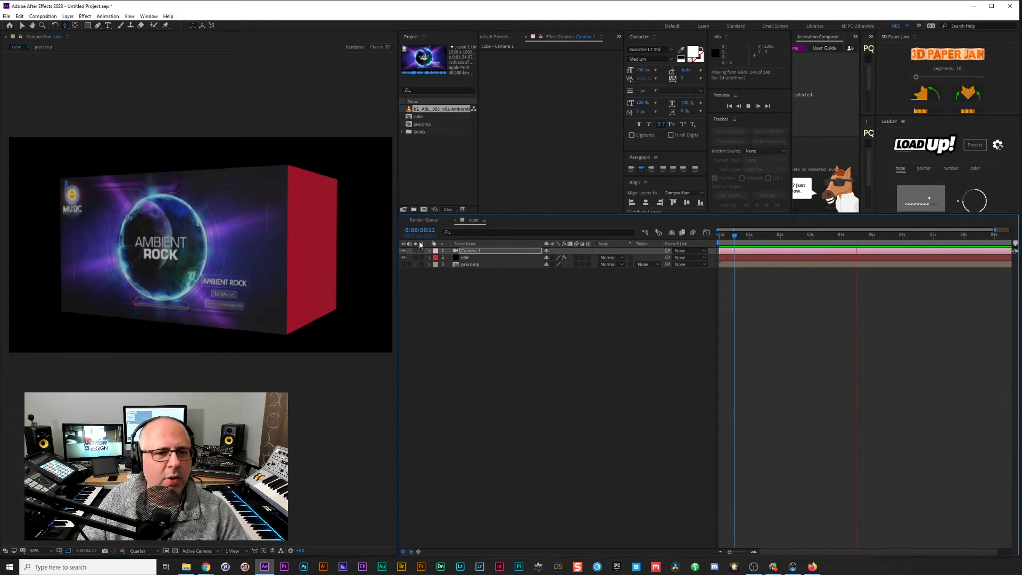
click(466, 260)
click(612, 354)
key(space)
Reopen the scene setup of the e3d layer and delete the red side plane.
click(479, 258)
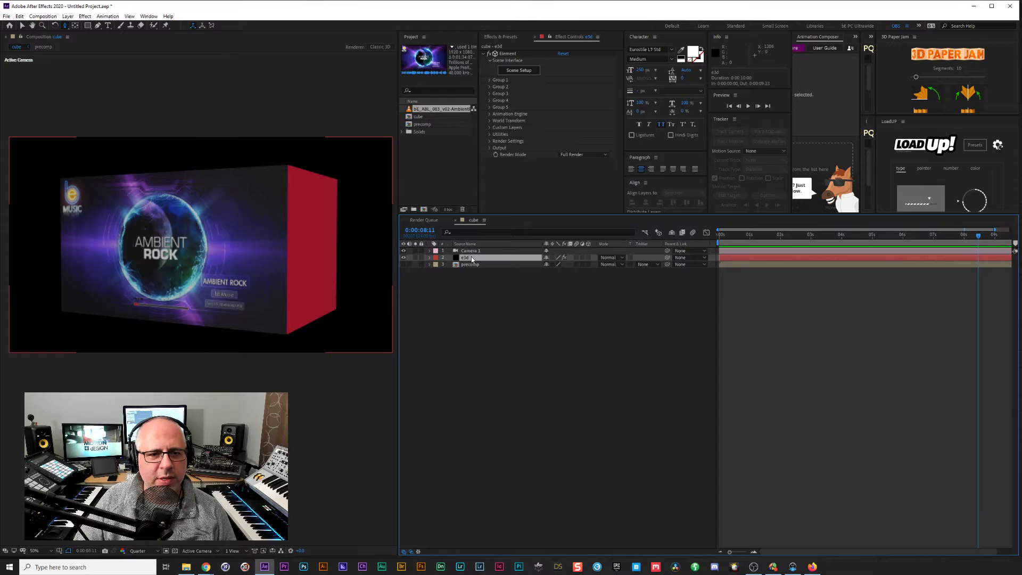
click(524, 77)
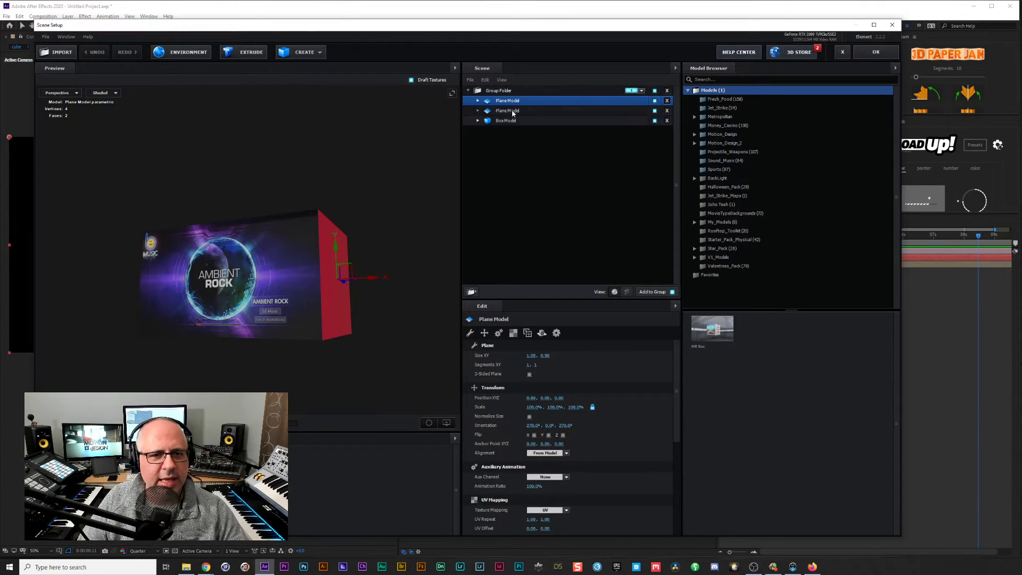
click(667, 100)
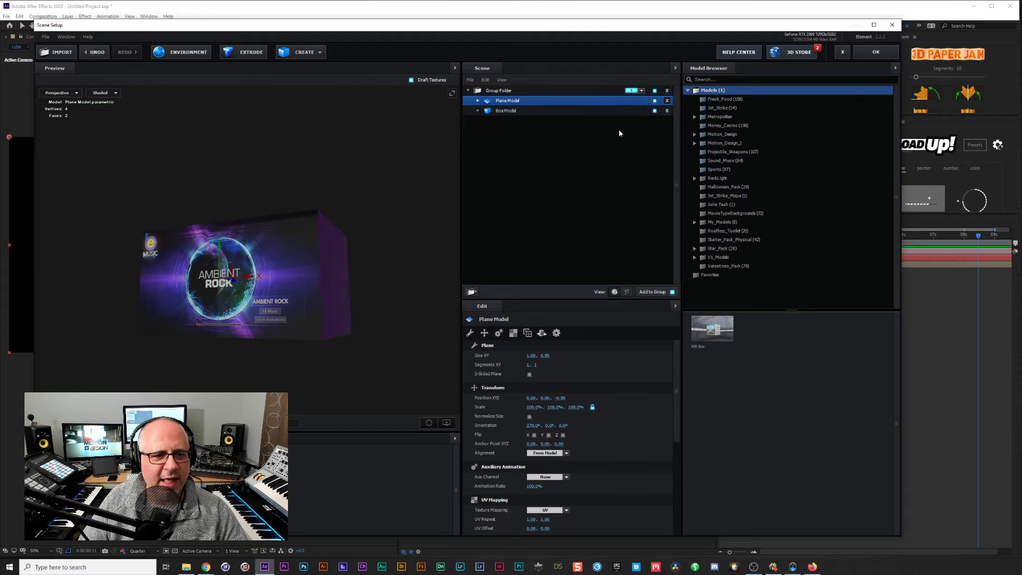
drag(322, 244, 360, 243)
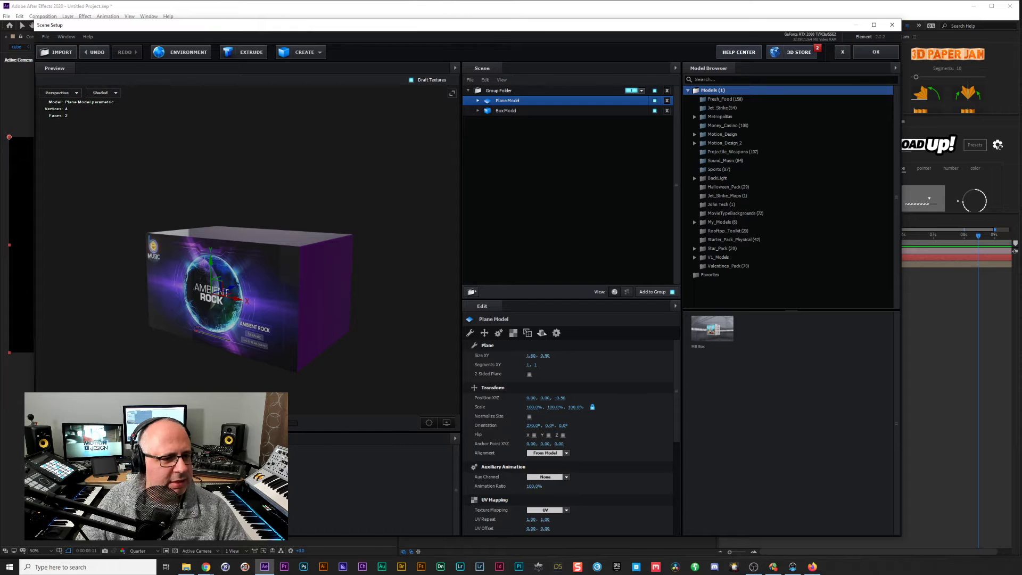
Apply the rough_glass_02 glass preset to the box model and hide the front plane model.
click(63, 475)
click(62, 481)
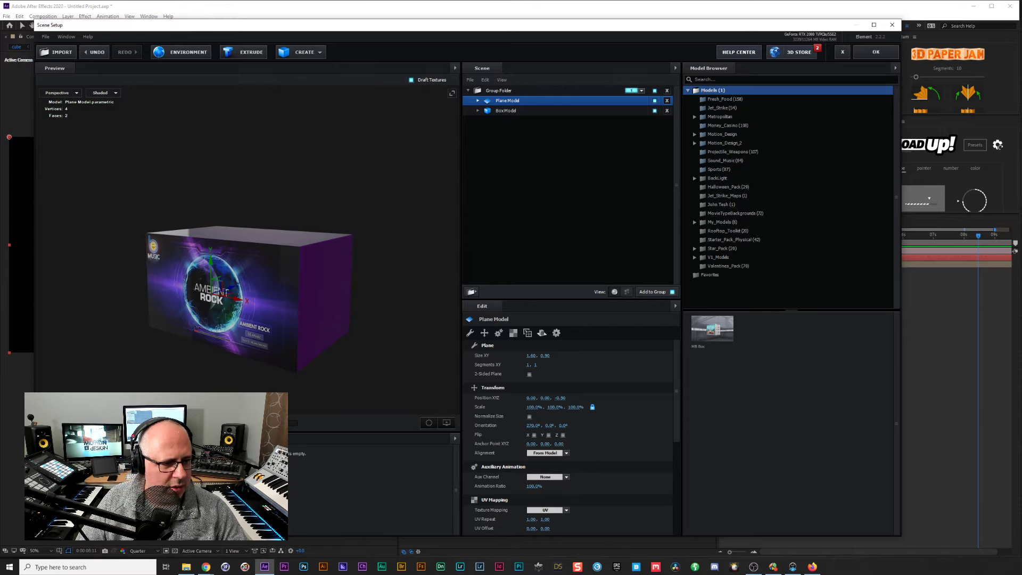
click(63, 491)
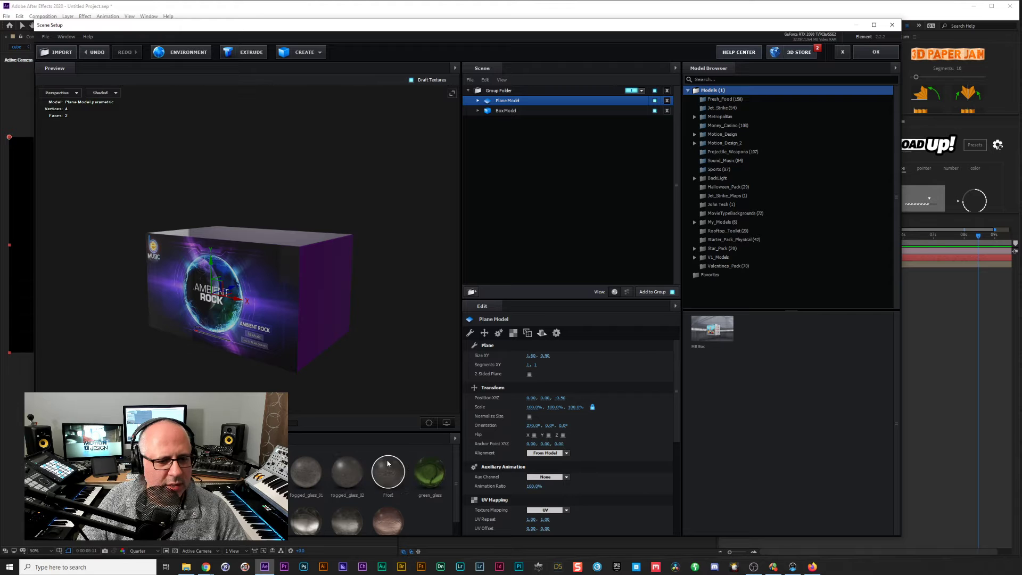
scroll(458, 477, down, 1)
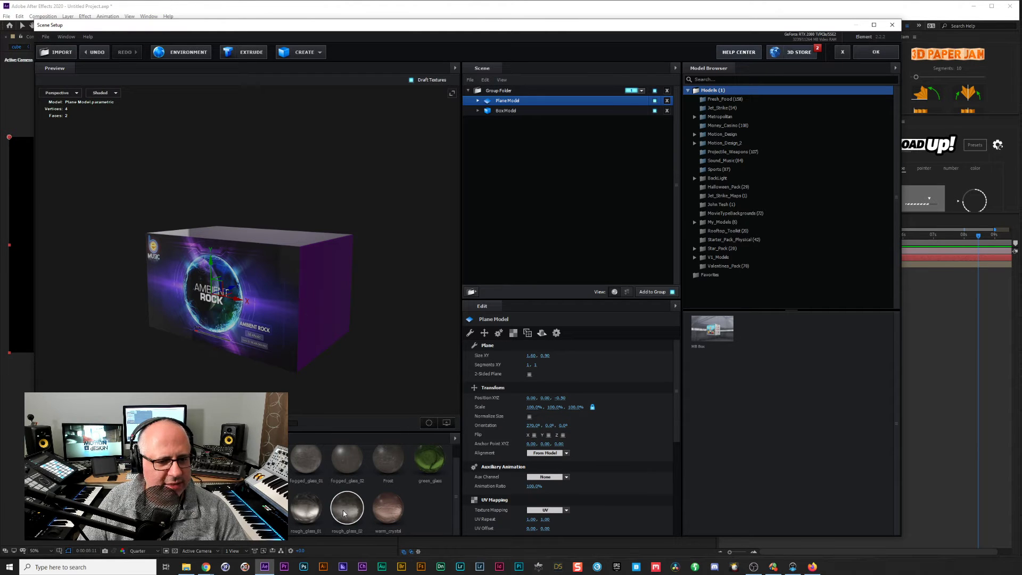
drag(343, 513, 509, 113)
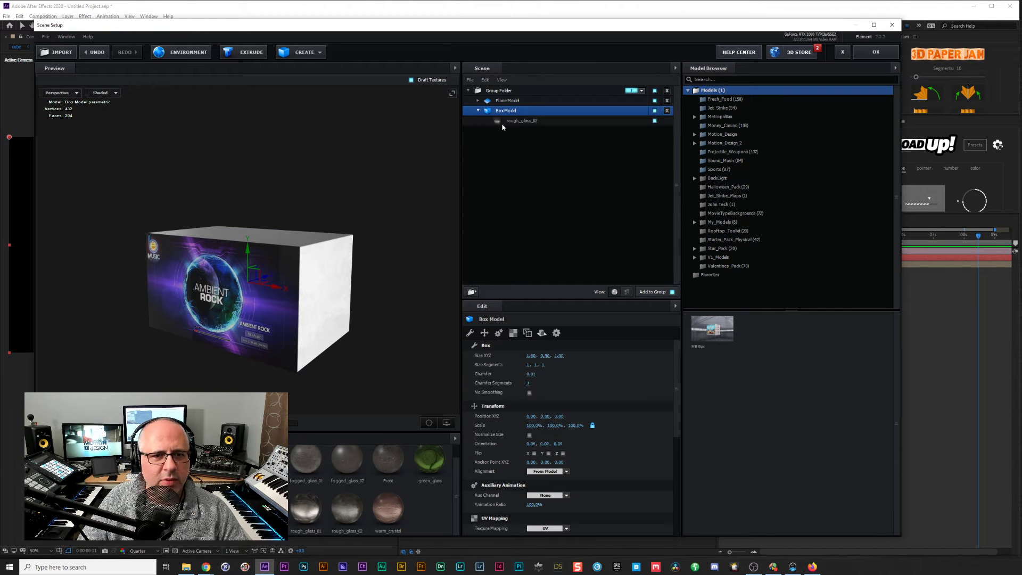
click(503, 122)
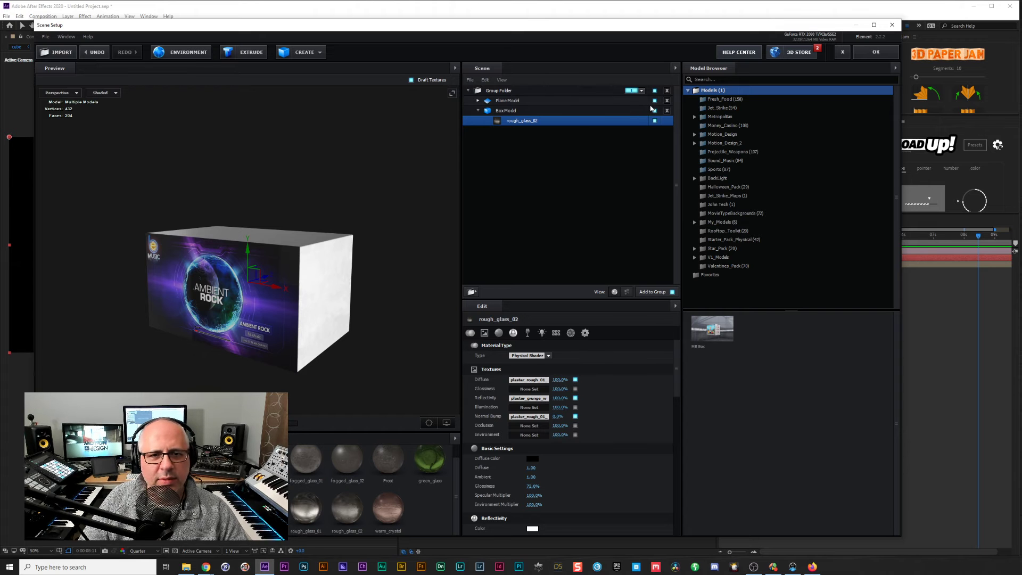
click(568, 101)
click(655, 101)
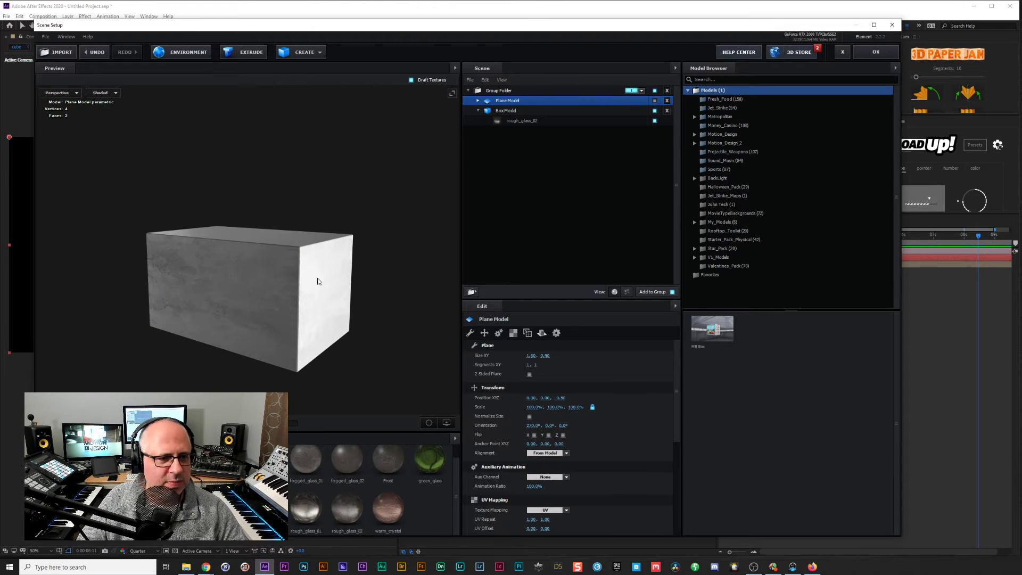
Show the environment behind the box and replace its texture with the Basic_2K_10 image.
drag(277, 277, 256, 369)
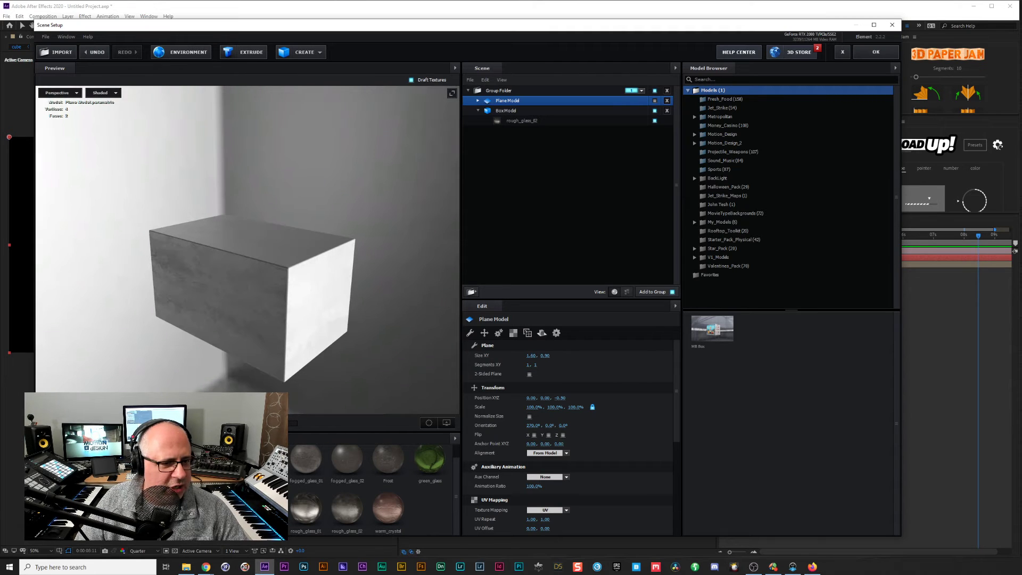
click(199, 56)
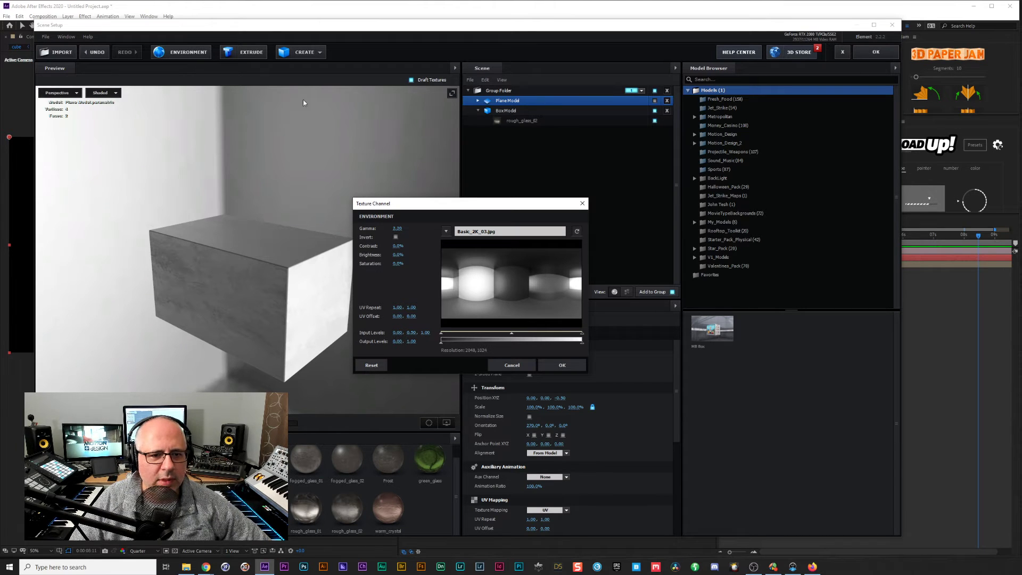
click(459, 231)
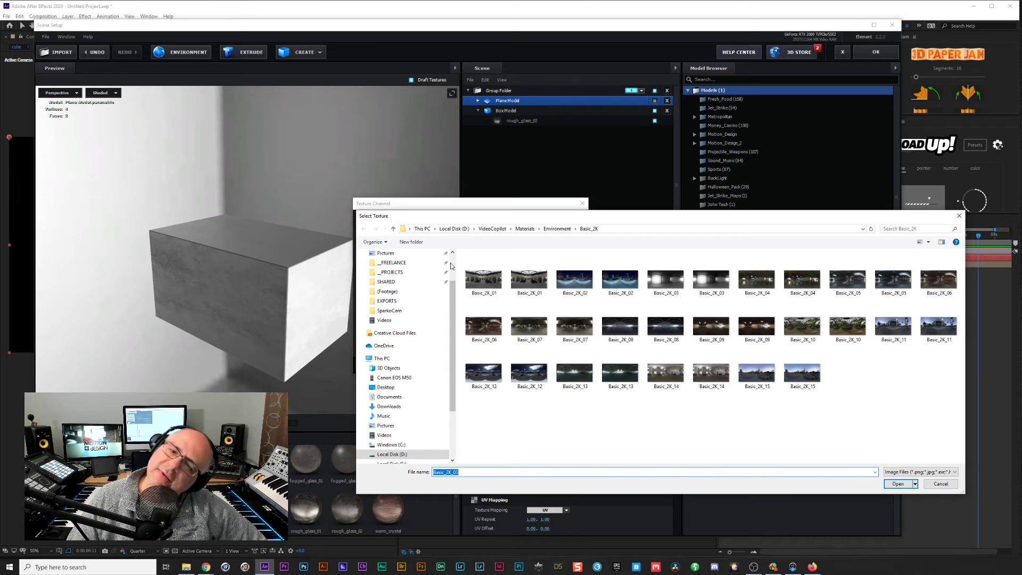
double_click(862, 328)
click(540, 363)
drag(343, 289, 288, 234)
Lower the Force Opacity of the box's rough_glass_02 material so the box turns slightly see-through.
click(503, 111)
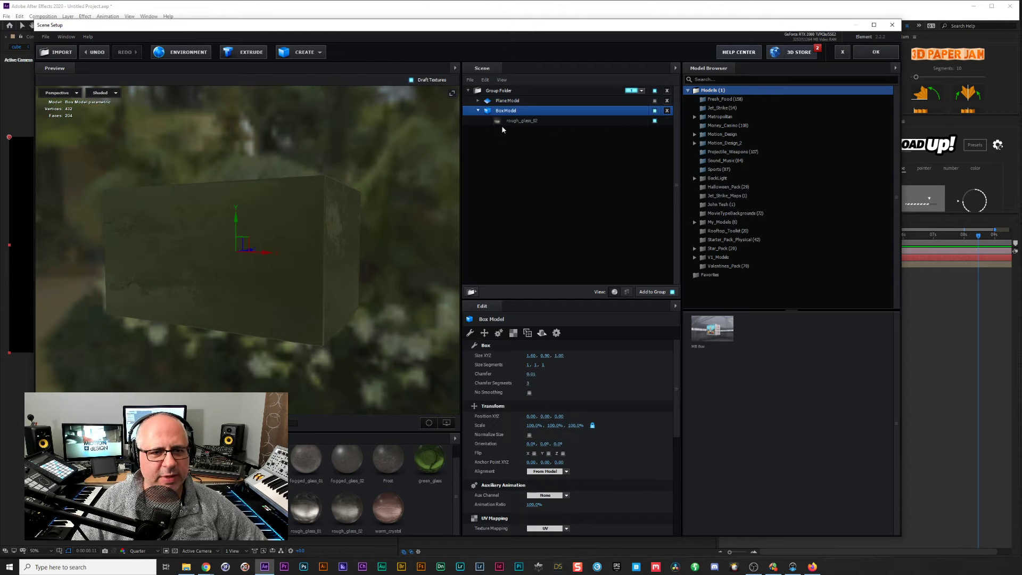
drag(296, 281, 343, 257)
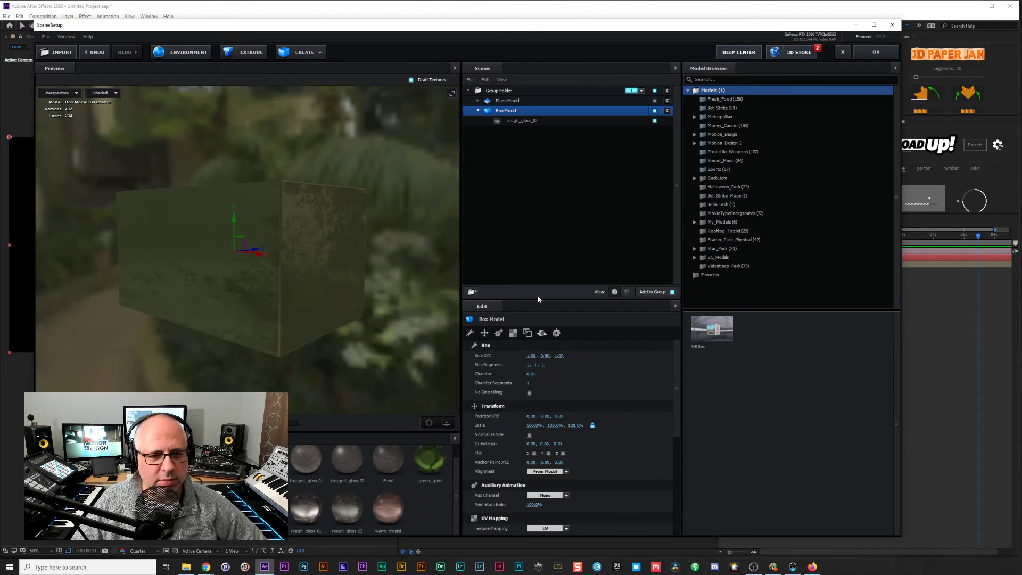
click(557, 333)
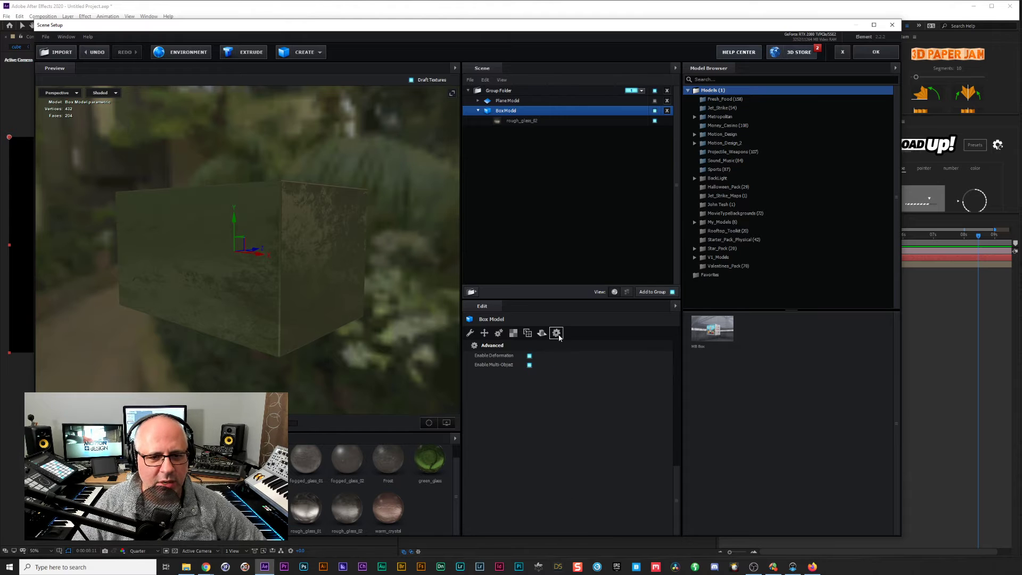
click(501, 121)
click(585, 333)
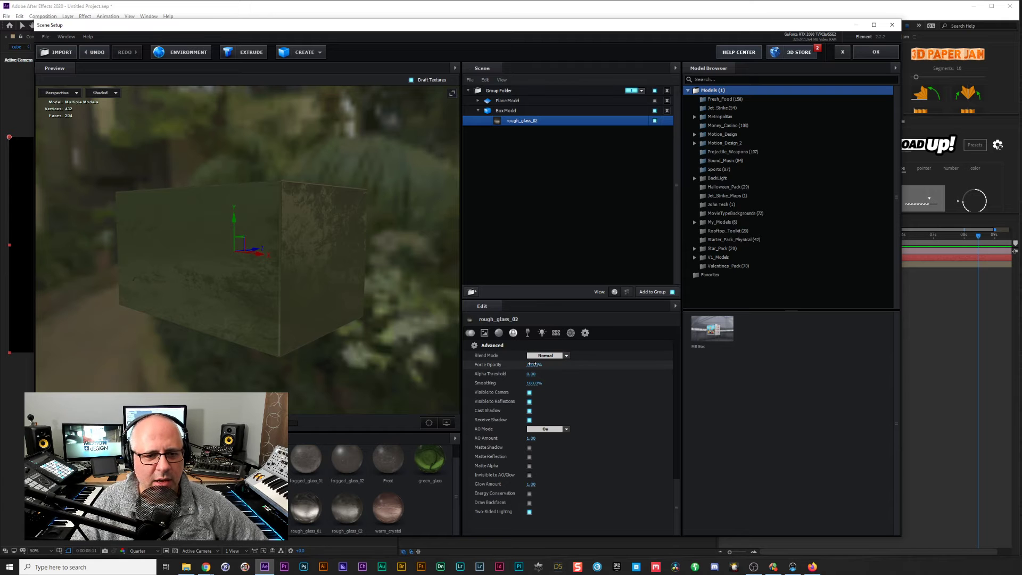
drag(538, 365, 538, 365)
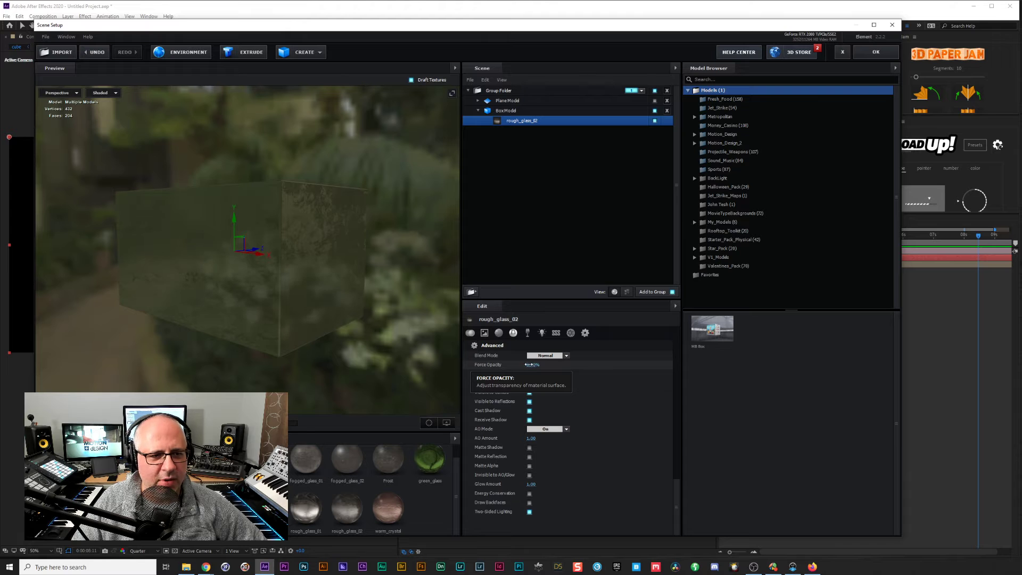
drag(524, 365, 536, 366)
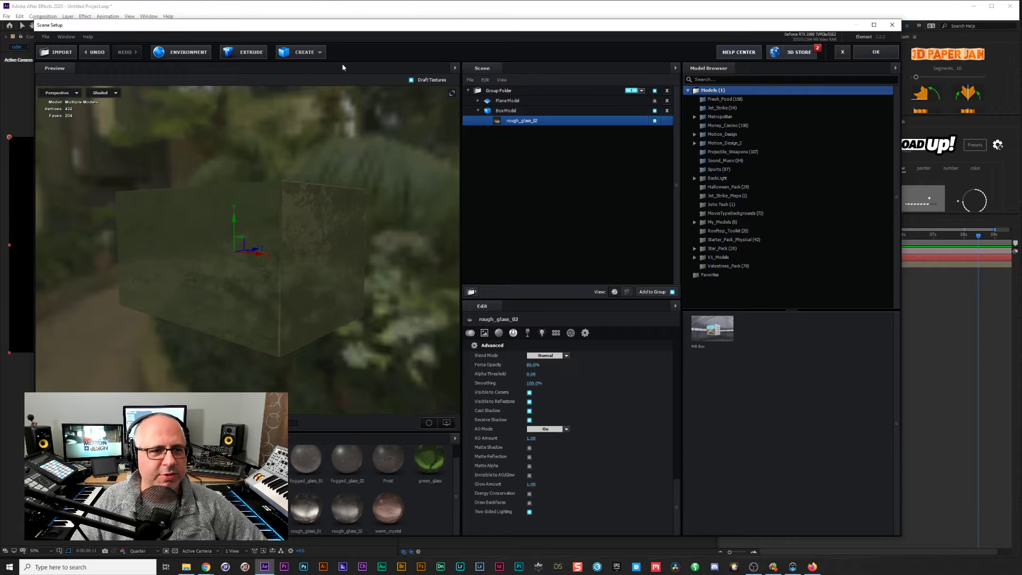
Add a sphere model inside the box and fine-tune the Force Opacity of the box's glass material.
click(320, 53)
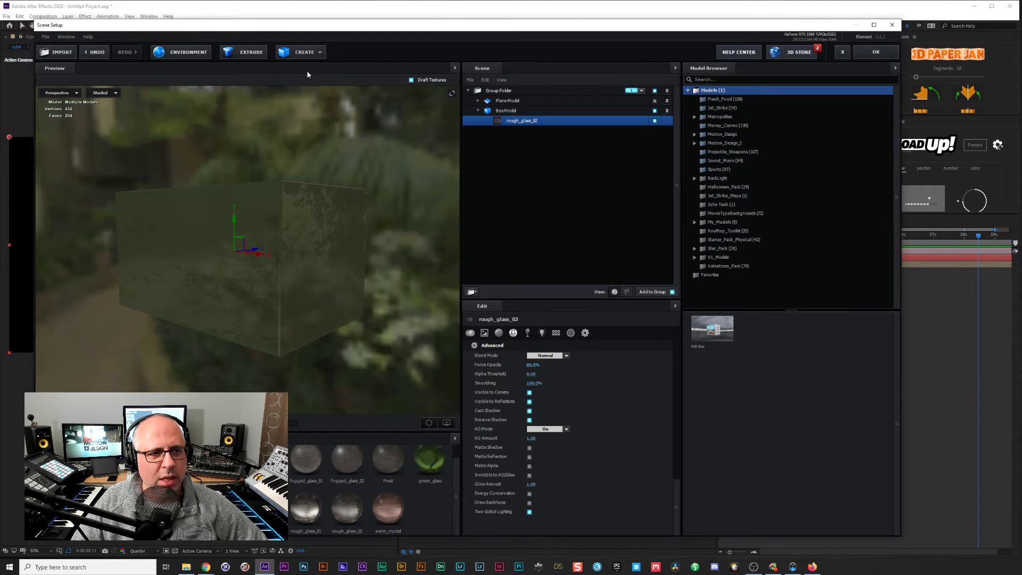
click(307, 72)
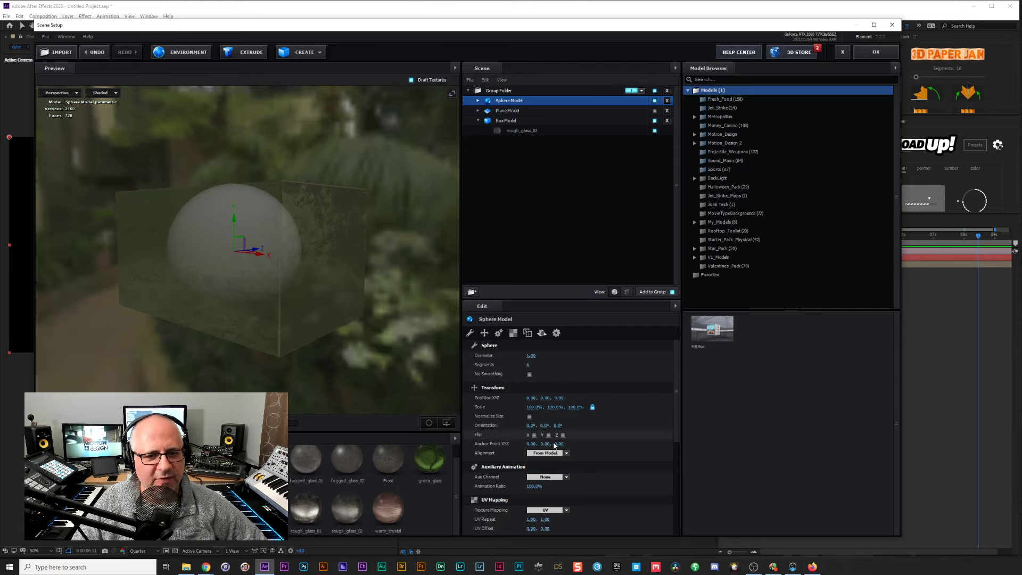
click(507, 129)
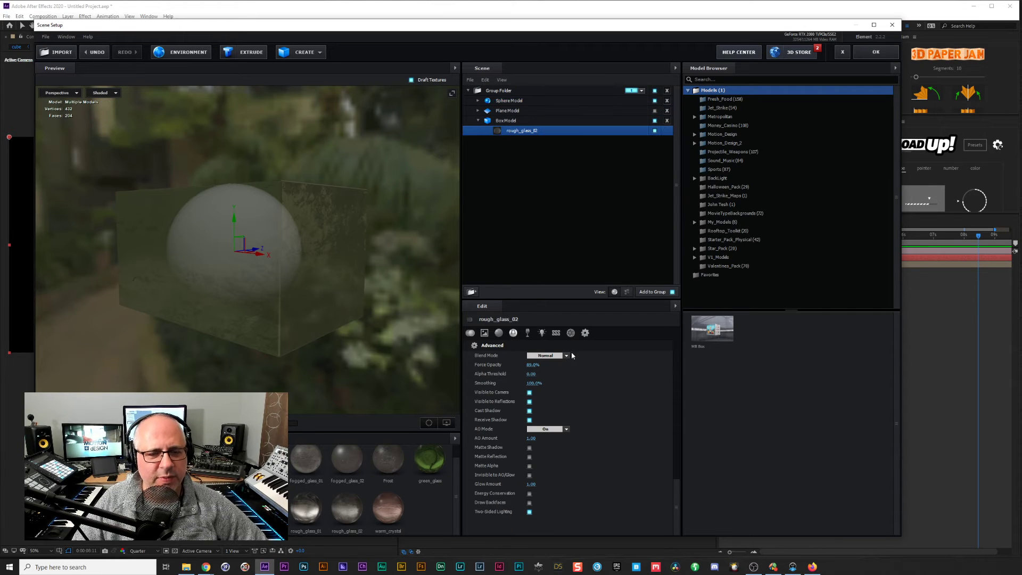
drag(575, 360, 588, 364)
drag(355, 246, 373, 235)
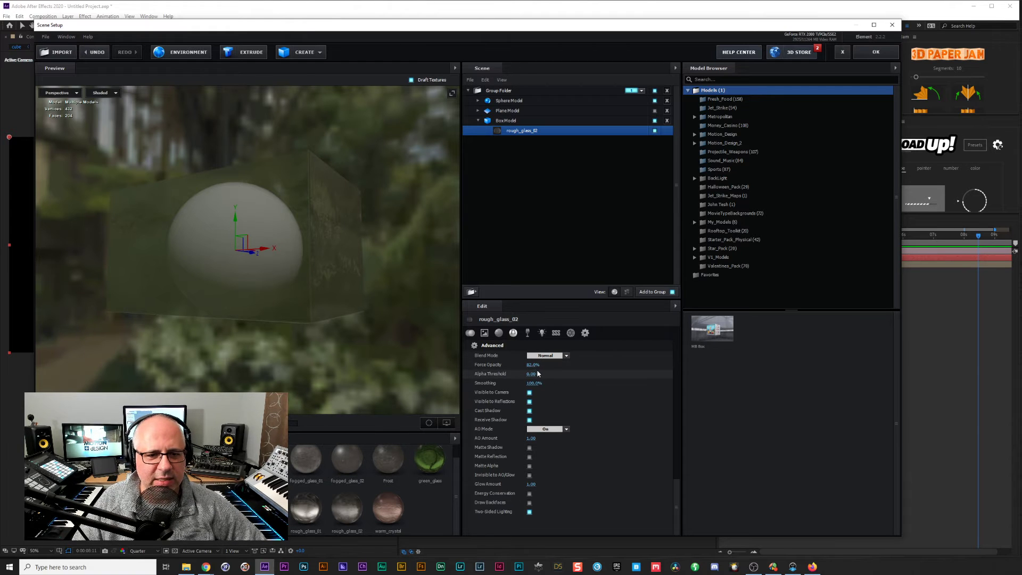
drag(404, 314, 352, 283)
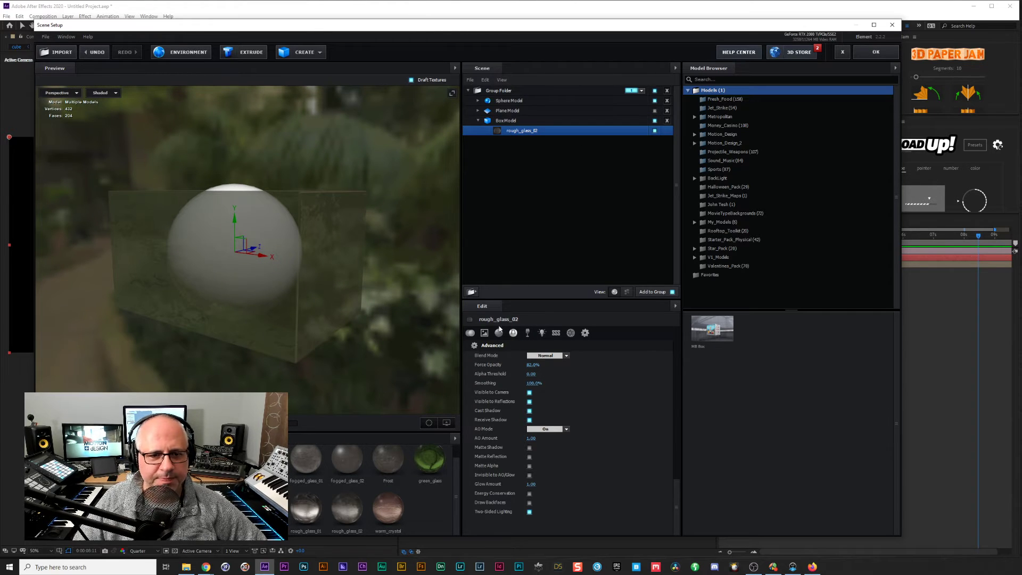
Try a lower refraction intensity on the box's glass, return it to 100%, and set the refraction distortion (IoR) to 1.01.
click(470, 333)
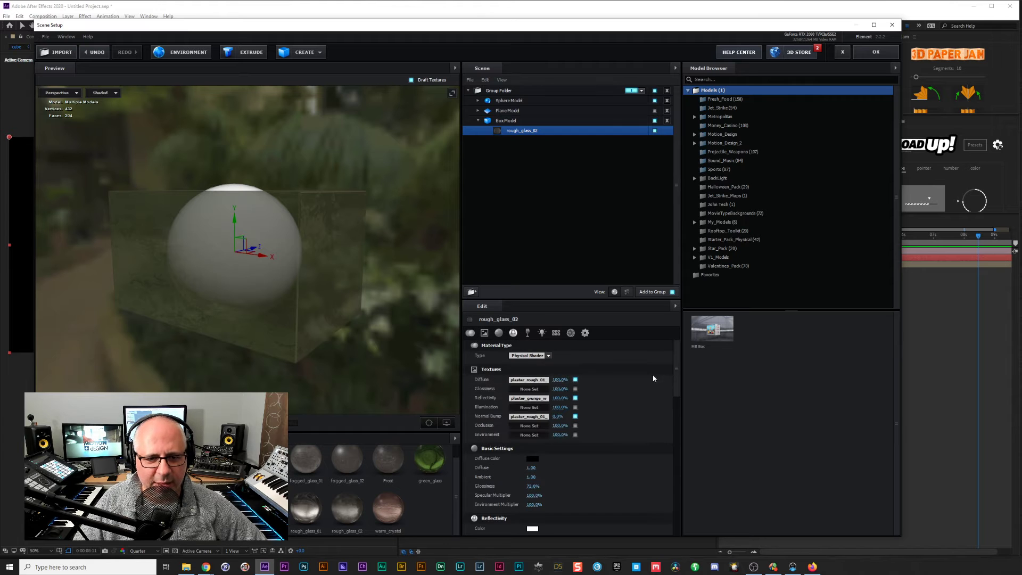
scroll(676, 369, down, 1)
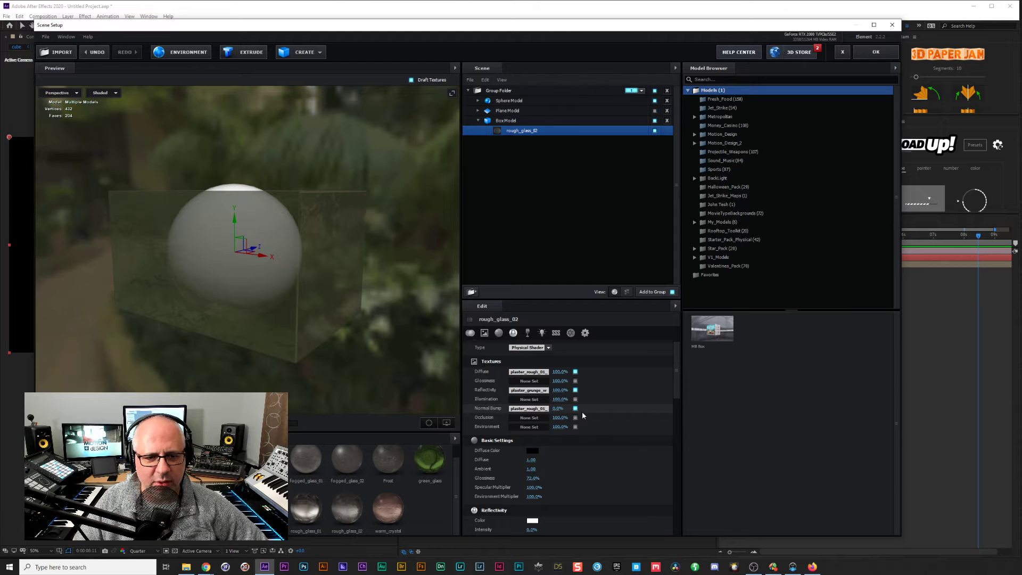
drag(677, 369, 671, 413)
drag(533, 409, 465, 402)
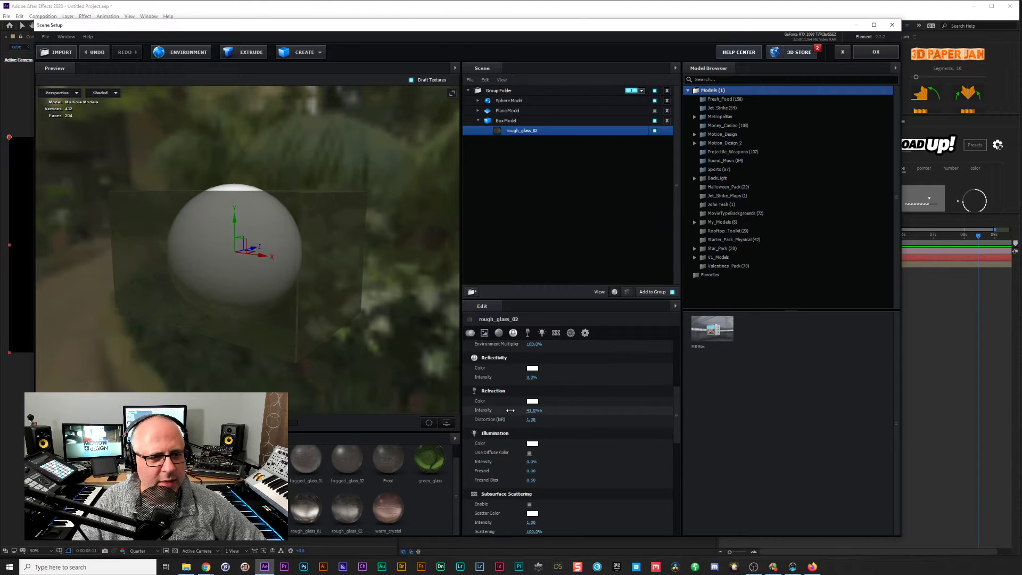
drag(467, 403, 556, 398)
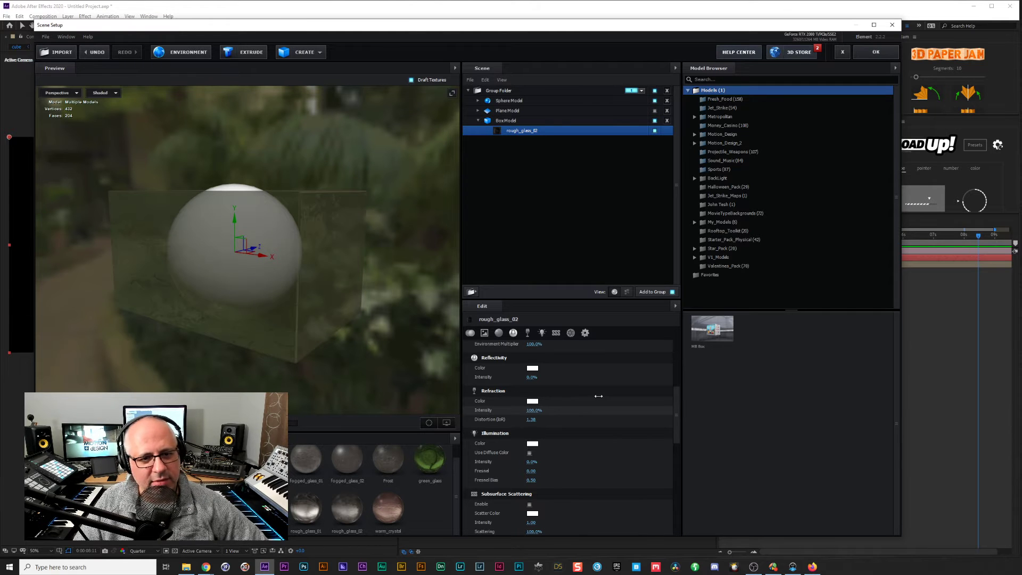
mouse_move(531, 419)
mouse_down()
mouse_move(557, 418)
mouse_move(538, 414)
mouse_up()
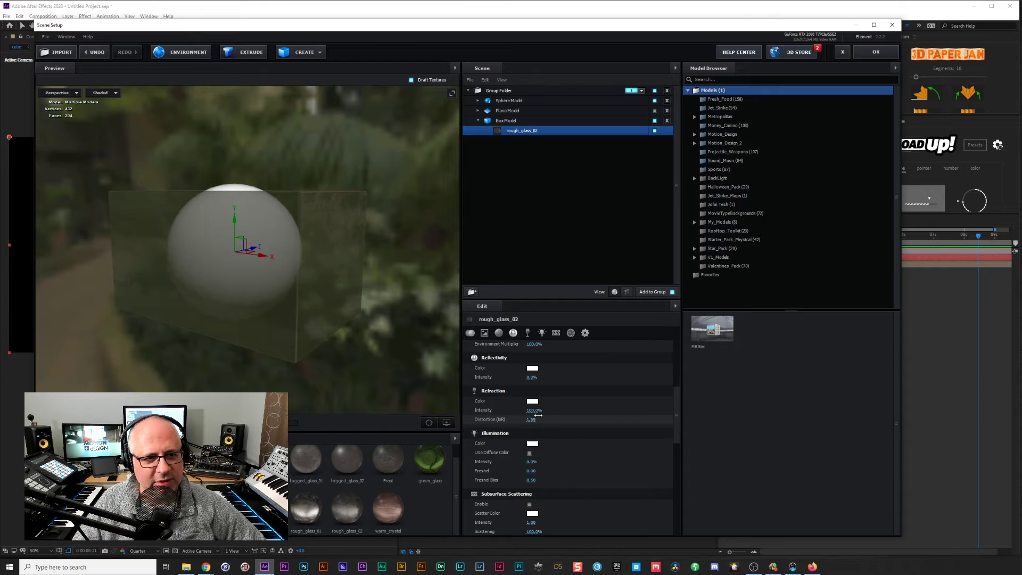
drag(548, 419, 554, 418)
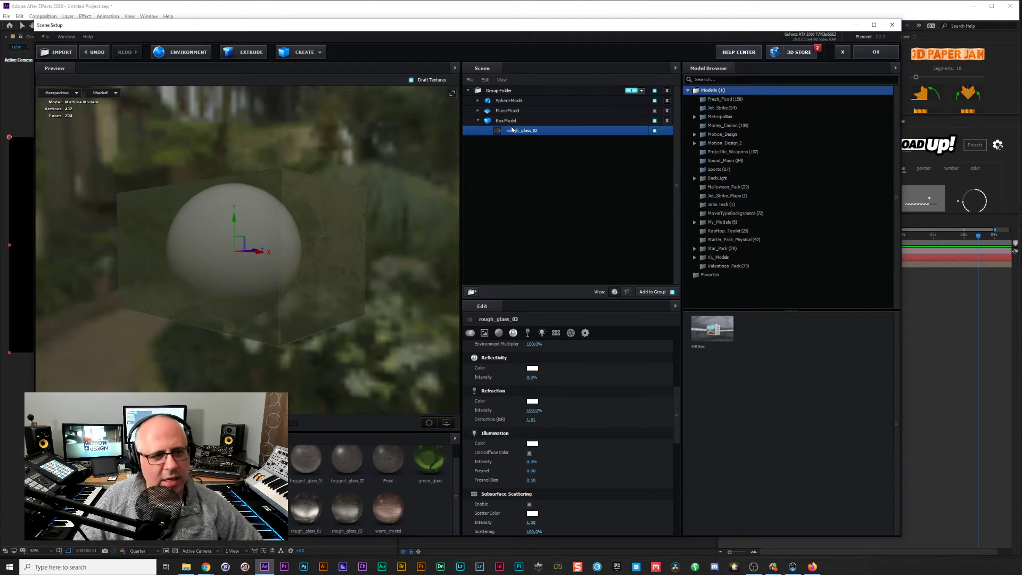
Hide the sphere model and show the video plane model again.
click(654, 100)
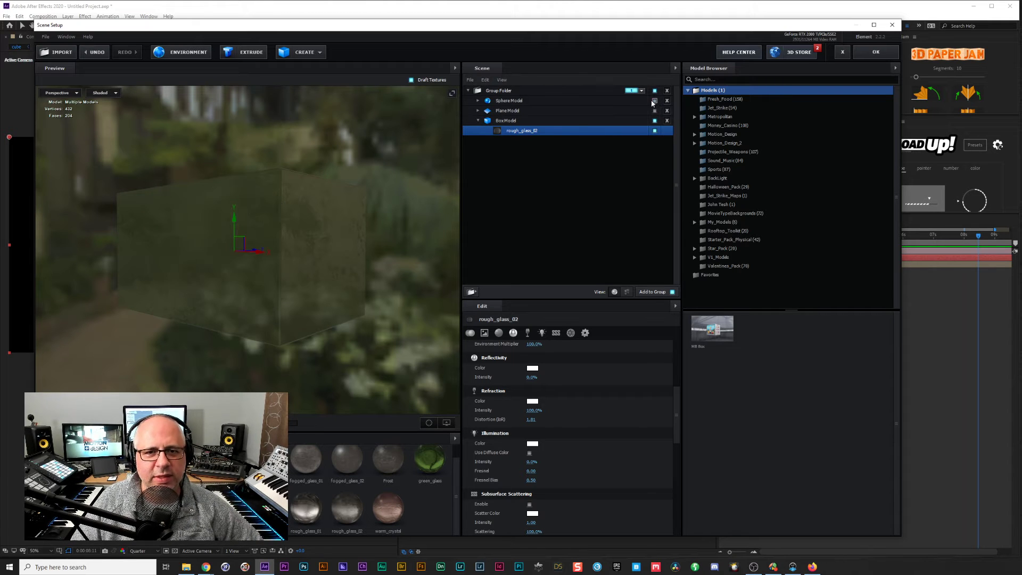
click(622, 109)
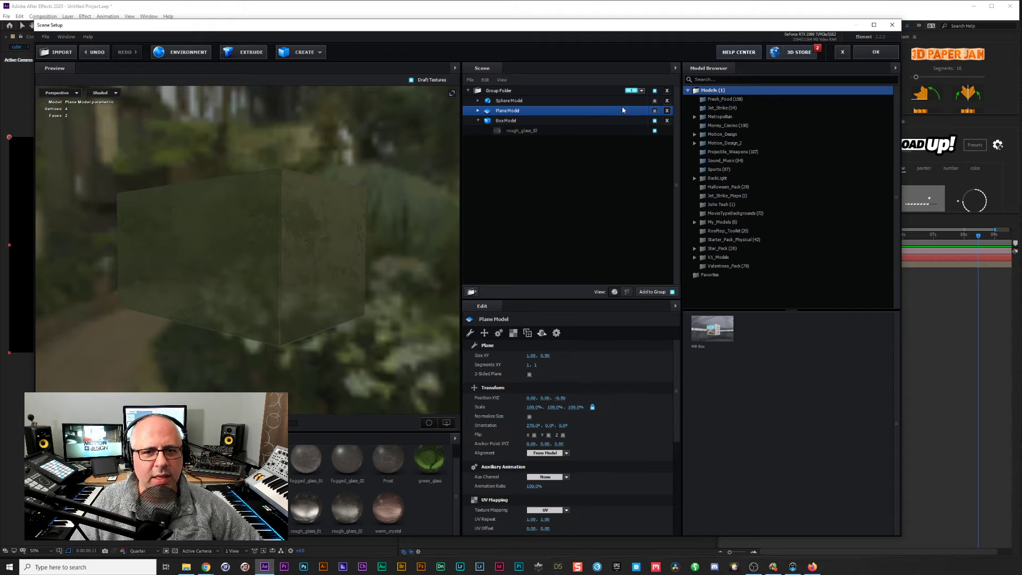
click(655, 111)
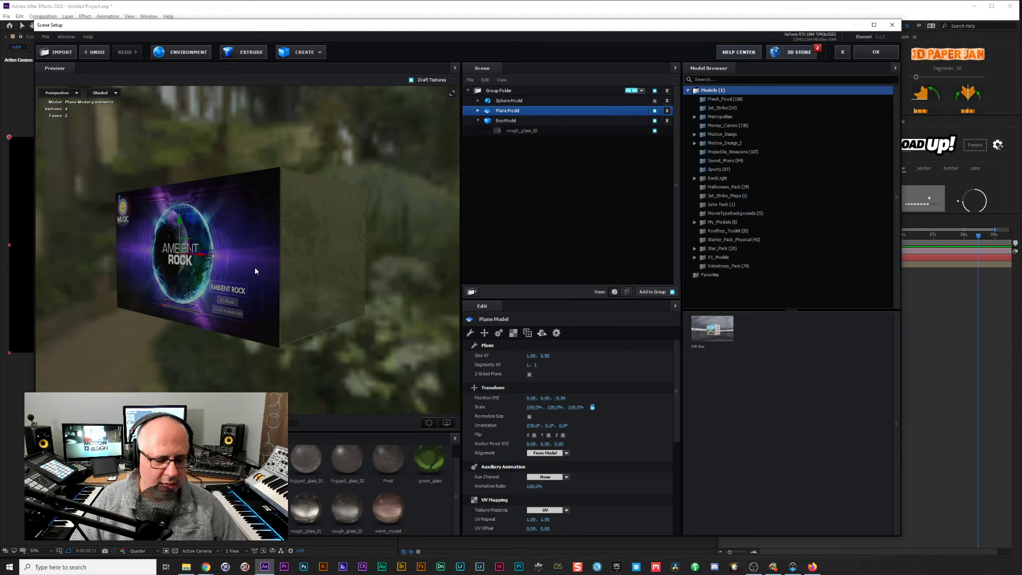
Move the video plane just inside the glass box at Z position -0.47 and accept the scene setup.
drag(210, 260, 272, 277)
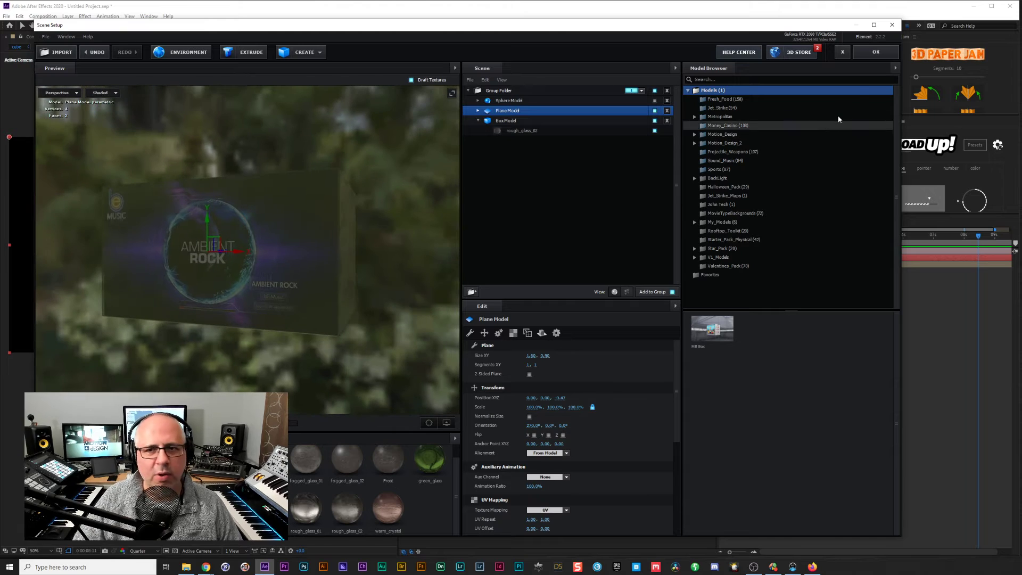
click(877, 52)
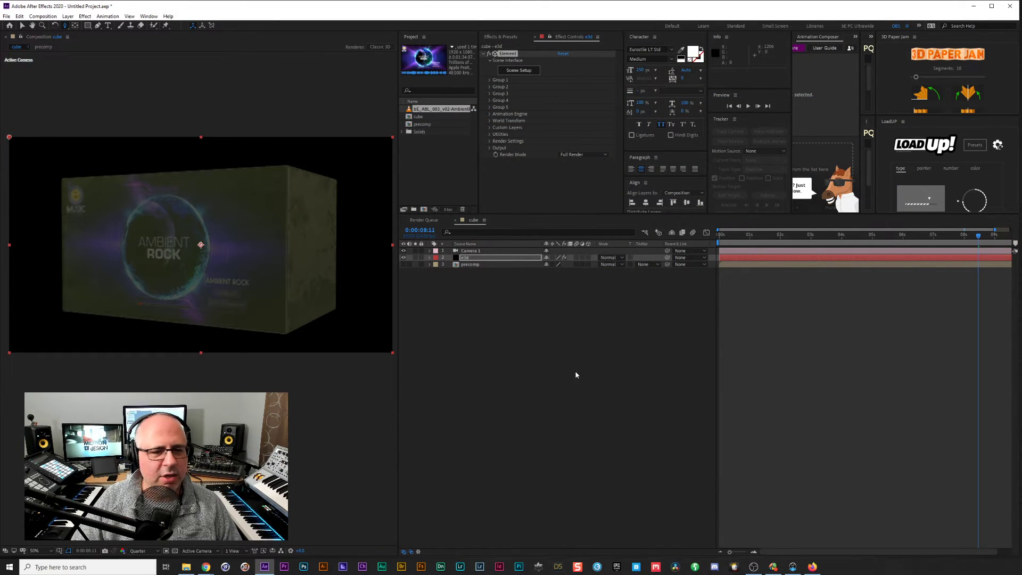
Preview the cube composition from its start to check the video playing behind the glass, and deselect the layer.
drag(855, 243, 657, 246)
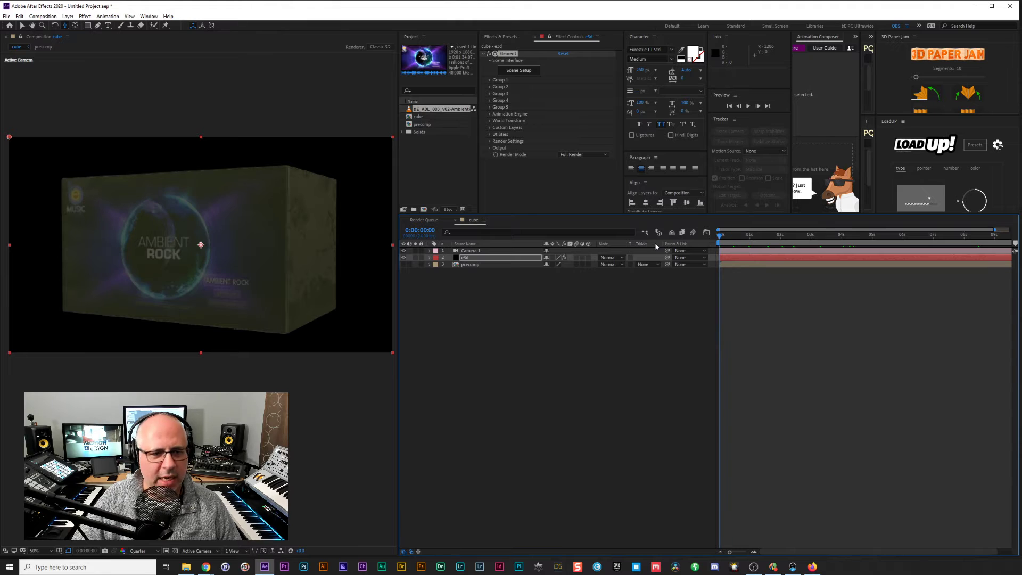
key(space)
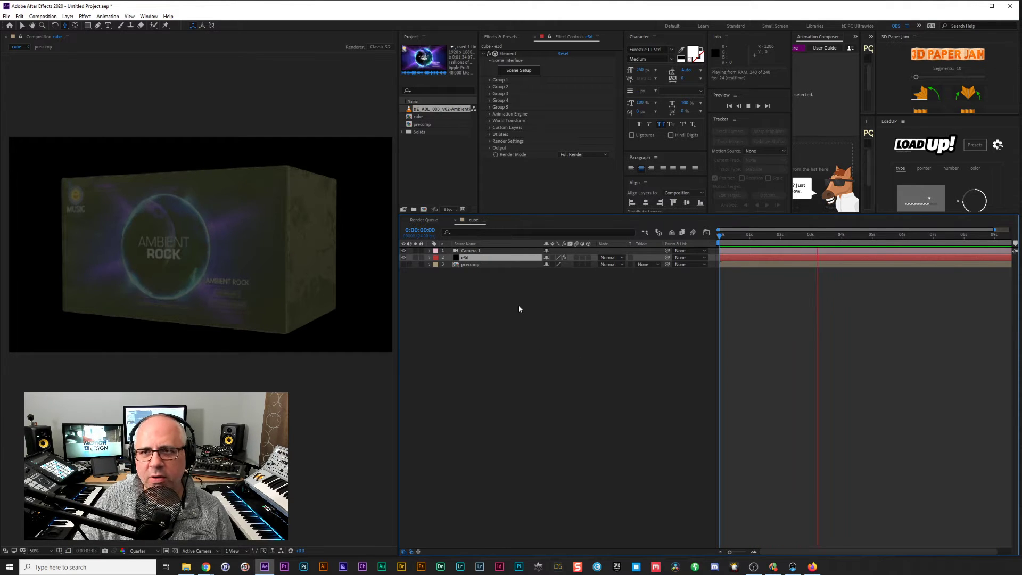
key(space)
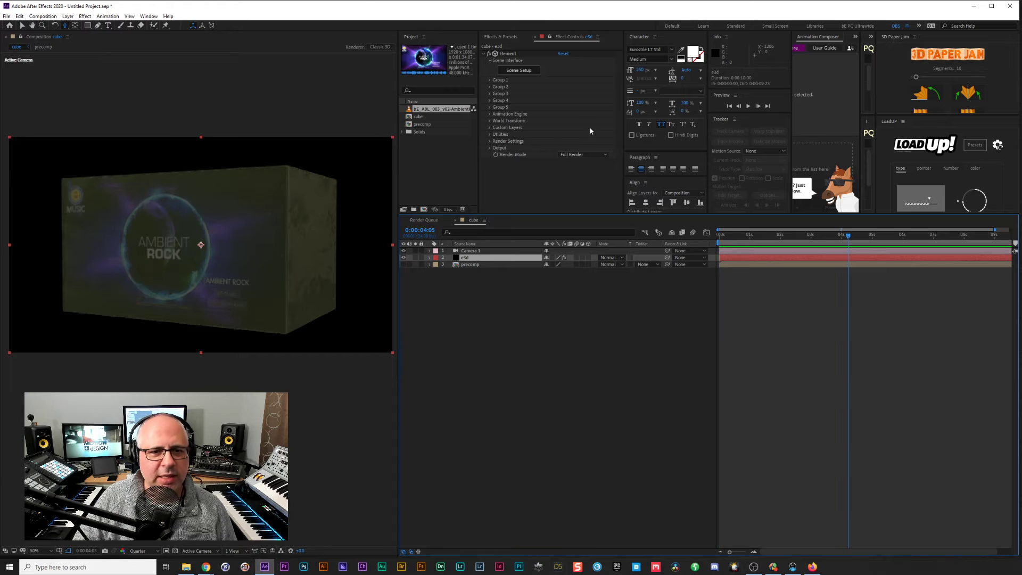
click(506, 347)
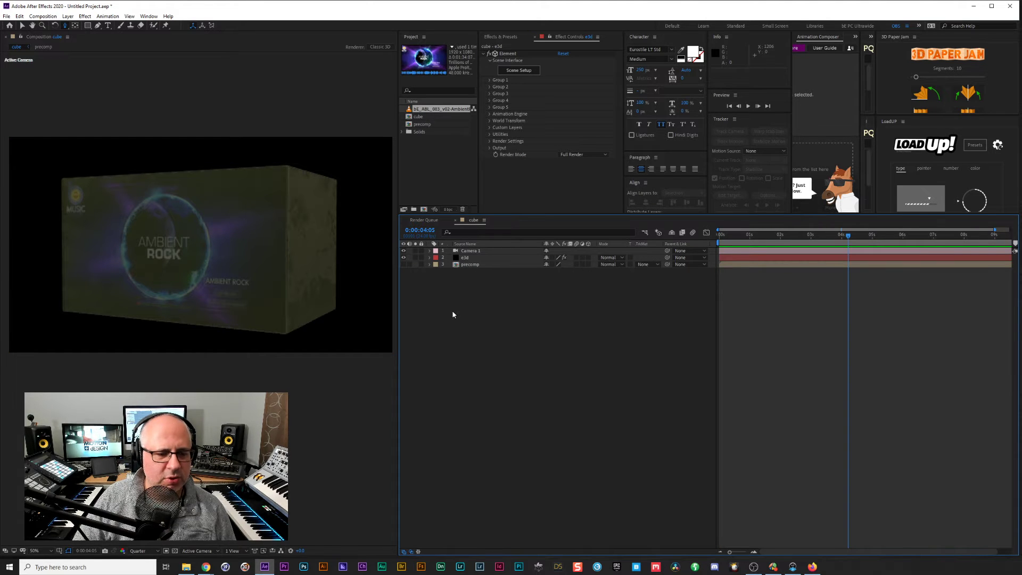
Create a solid layer named BG and place it beneath all other layers in the cube composition.
key(ctrl+y)
text(BG)
key(Return)
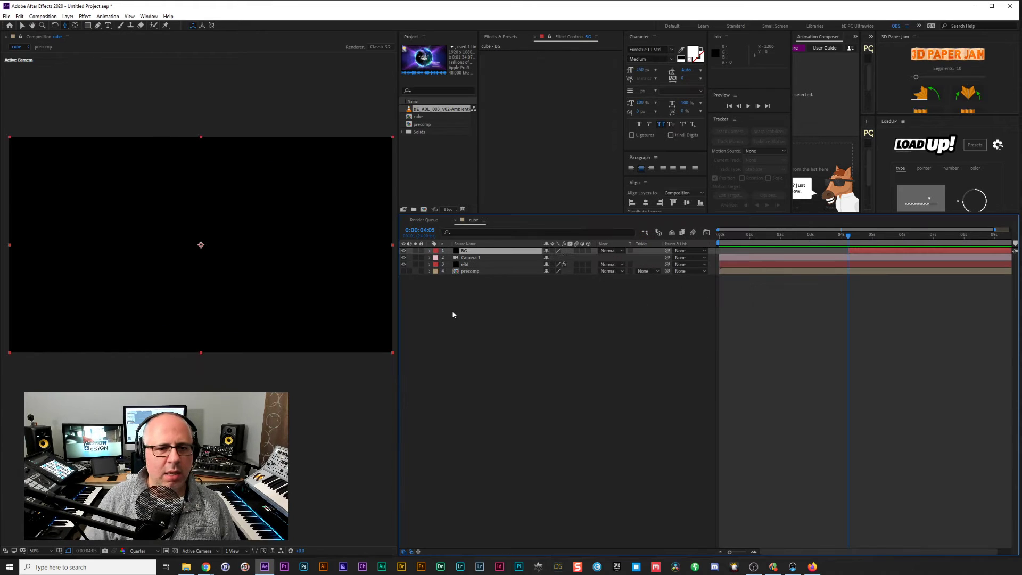
drag(480, 254, 484, 298)
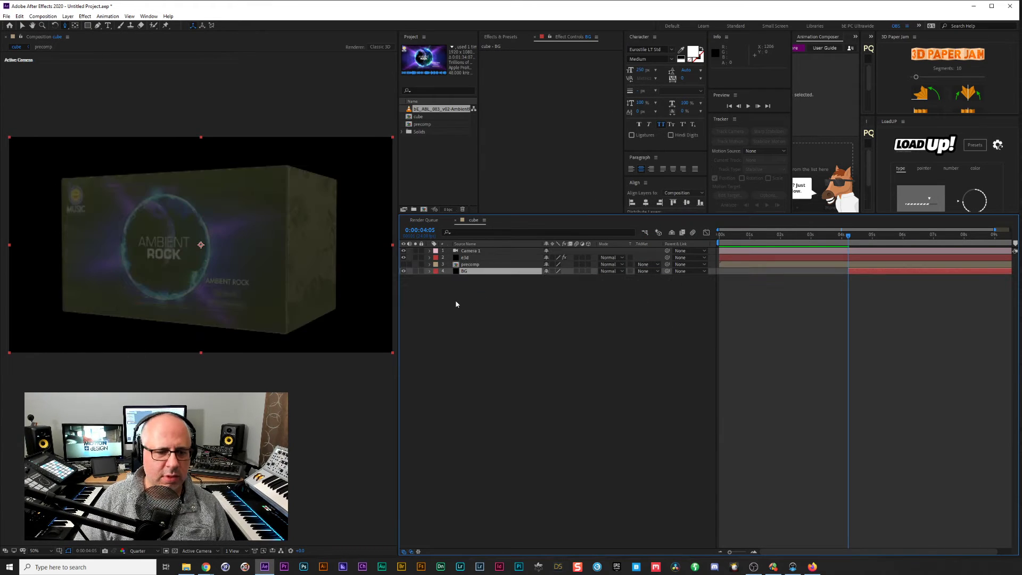
Try the S_GradientMulti effect on the BG layer, and delete it from the layer.
key(ctrl+space)
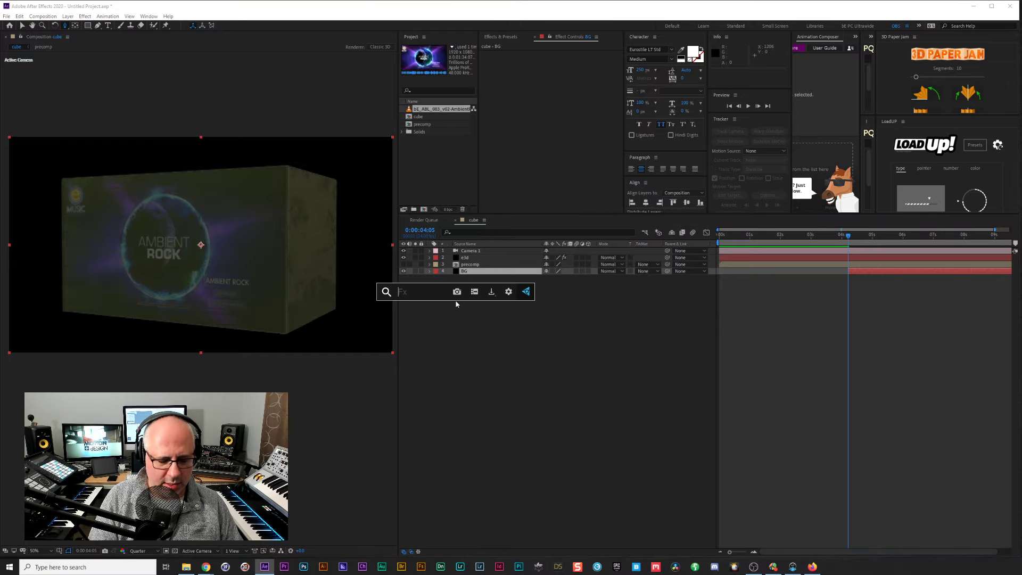
text(s_gra)
key(Down)
key(Down)
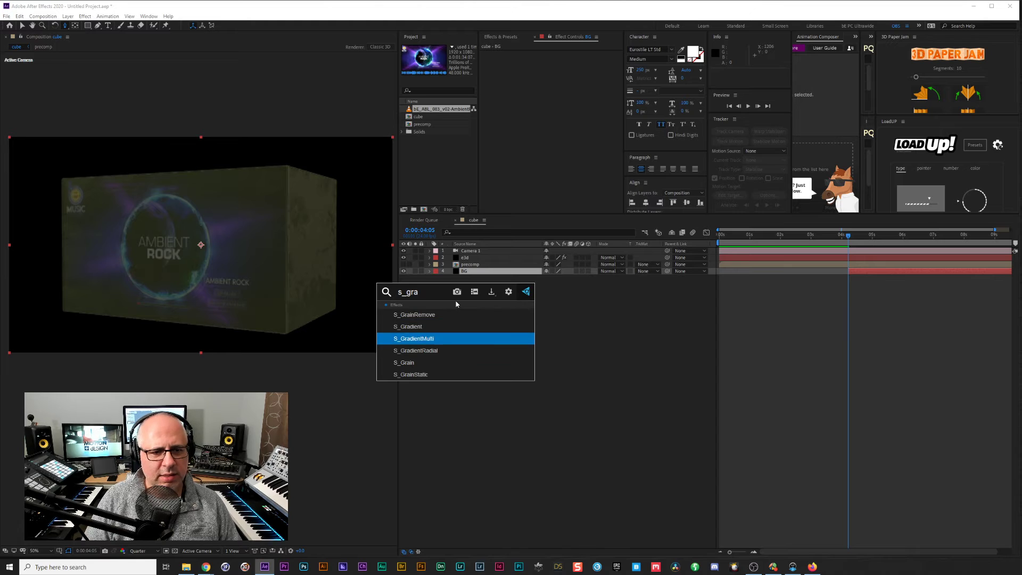
key(Return)
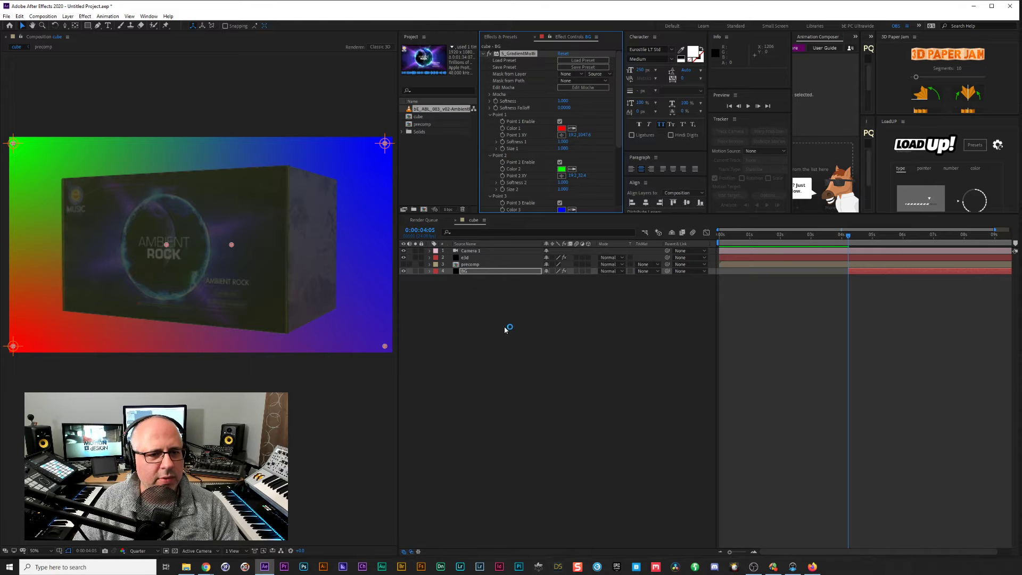
click(467, 258)
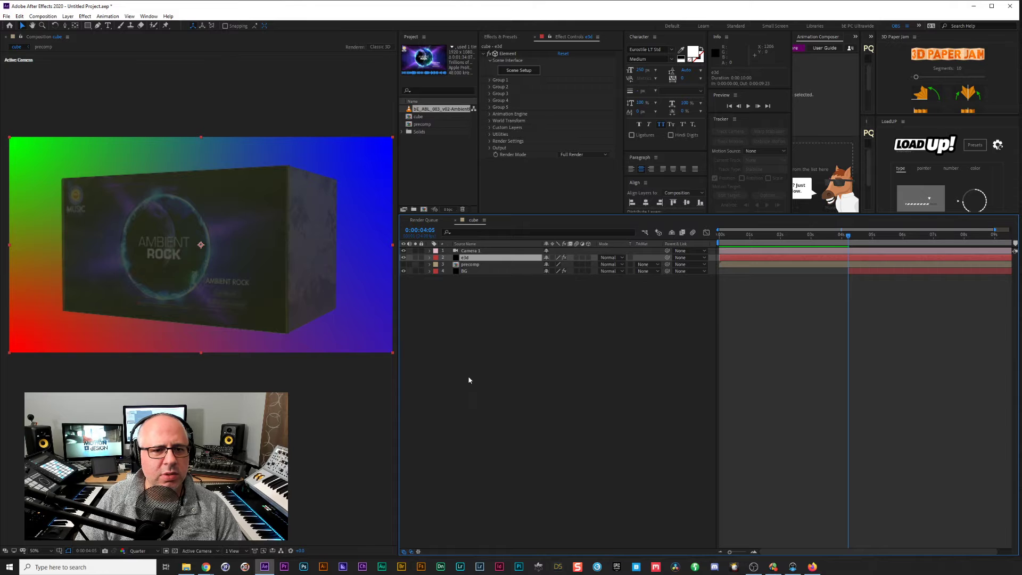
click(466, 272)
click(541, 54)
key(Delete)
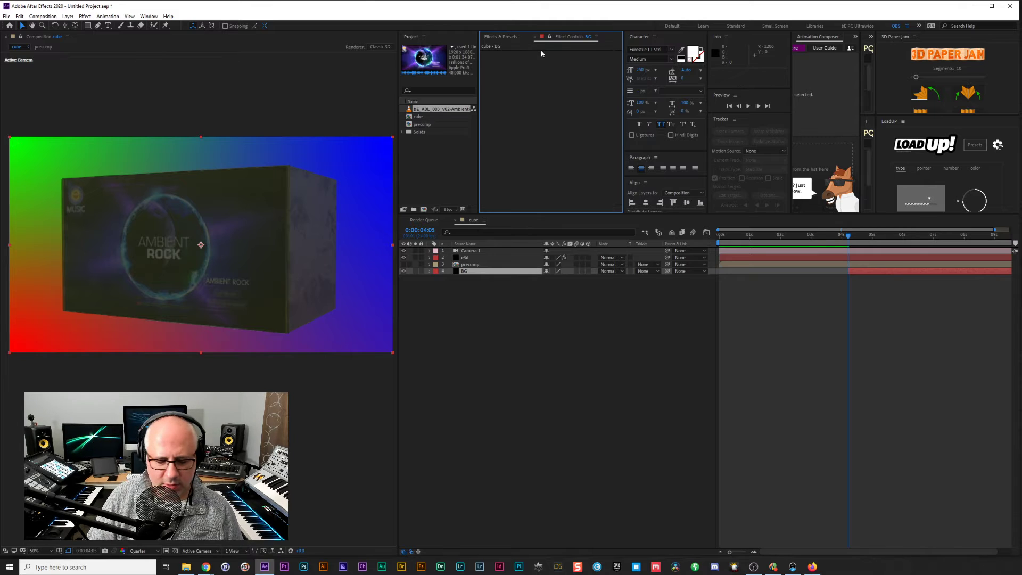
Apply the S_GradientRadial effect to the BG solid.
key(ctrl+space)
text(s_grad)
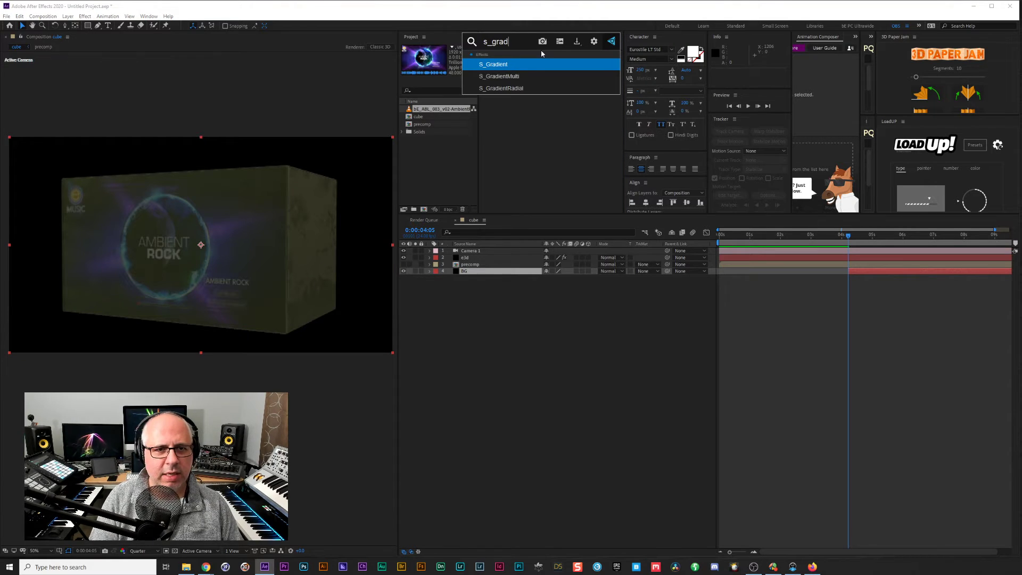
key(Down)
key(Down)
key(Return)
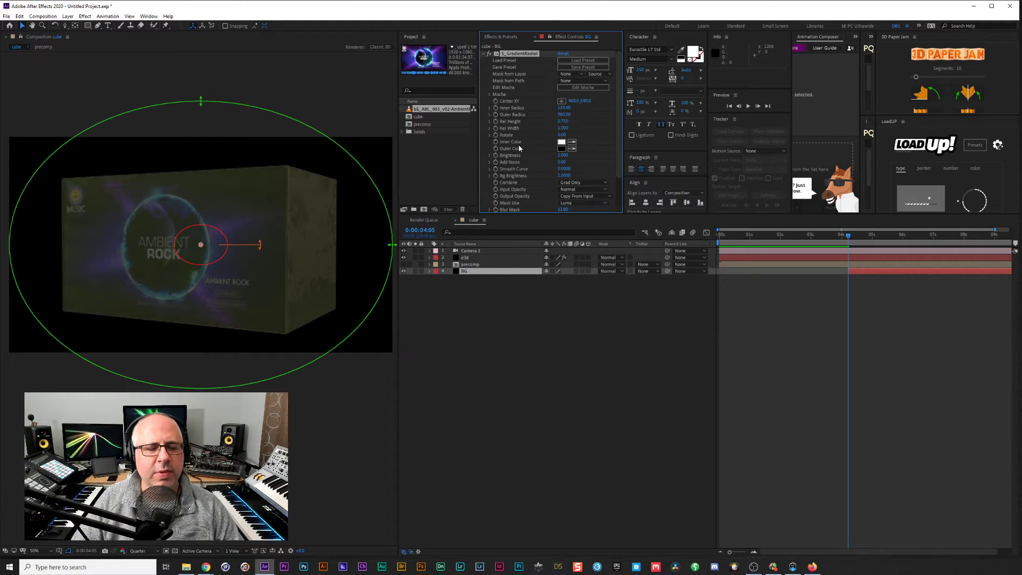
Give the BG layer's radial gradient a blue inner color, an inner radius of 0 and an outer radius of about 1230.
click(563, 143)
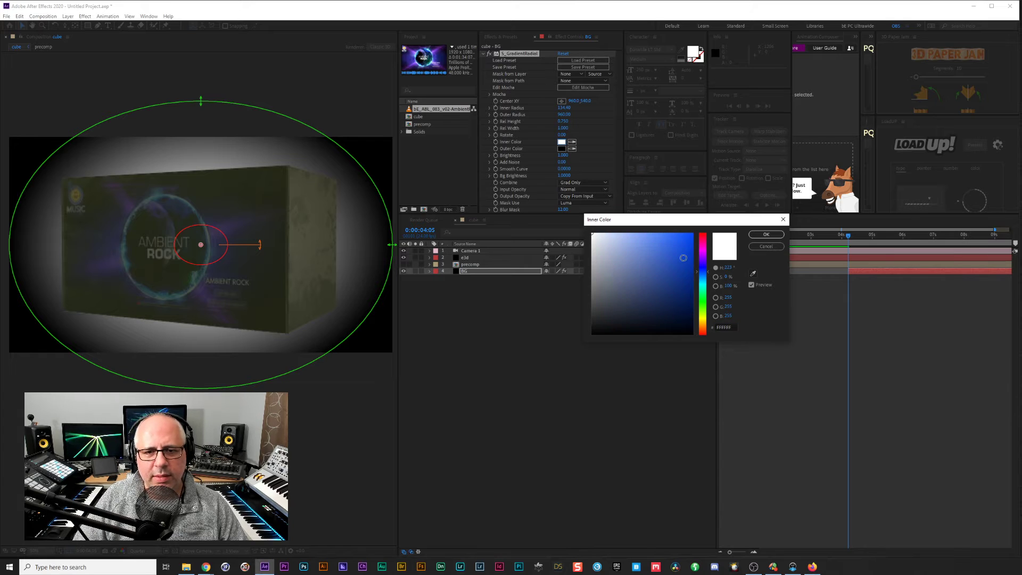
click(684, 257)
click(767, 234)
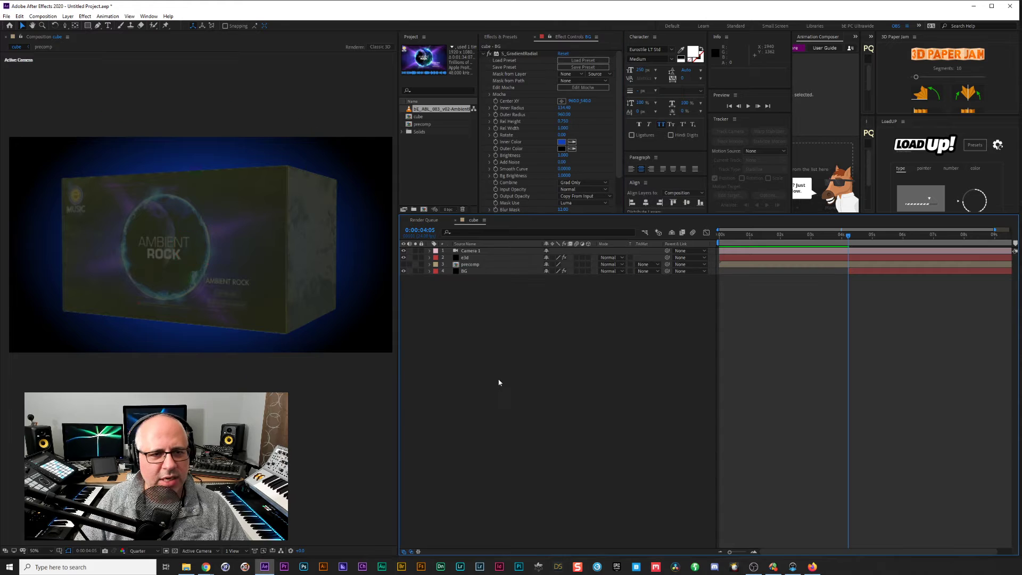
mouse_move(563, 108)
mouse_down()
mouse_move(522, 107)
mouse_move(570, 110)
mouse_up()
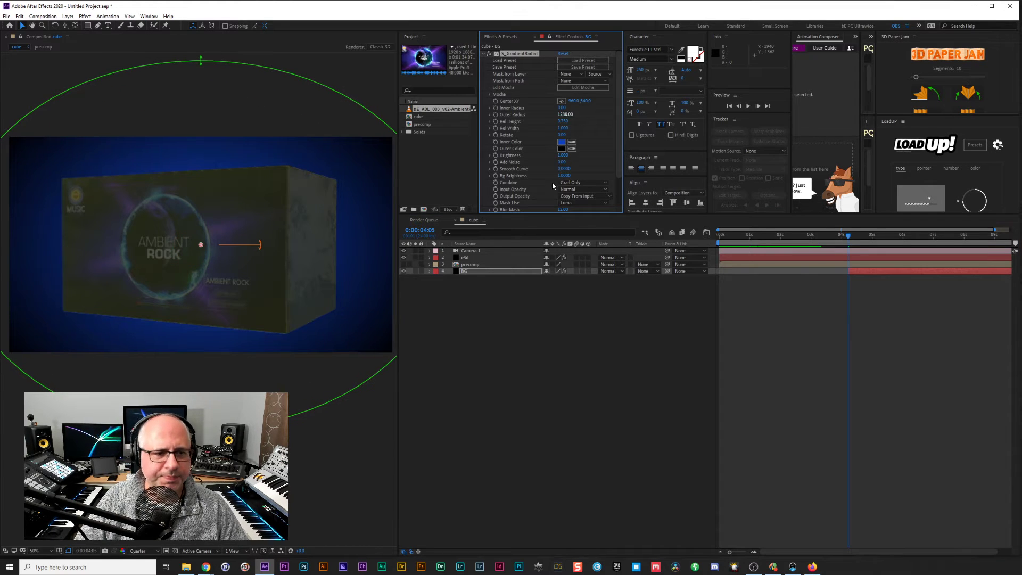
Enable shadows in the Element render settings of the e3d layer.
click(484, 259)
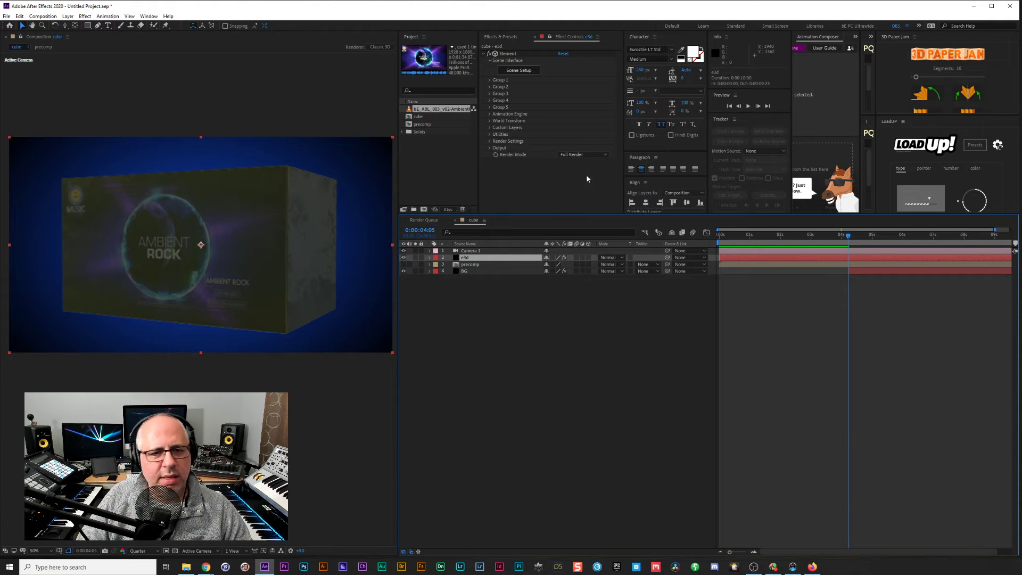
click(490, 140)
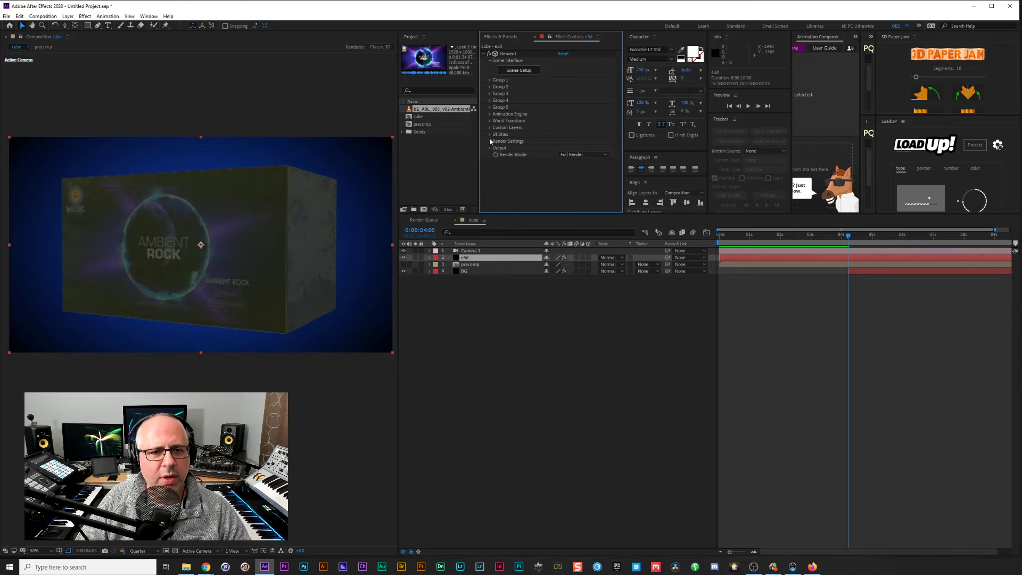
scroll(490, 137, down, 1)
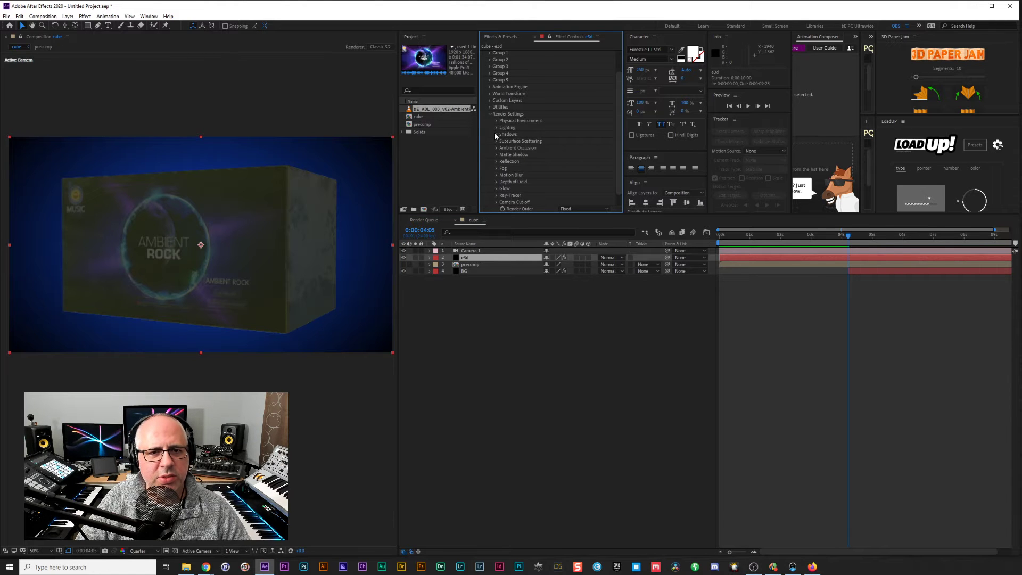
click(496, 128)
click(497, 128)
click(497, 134)
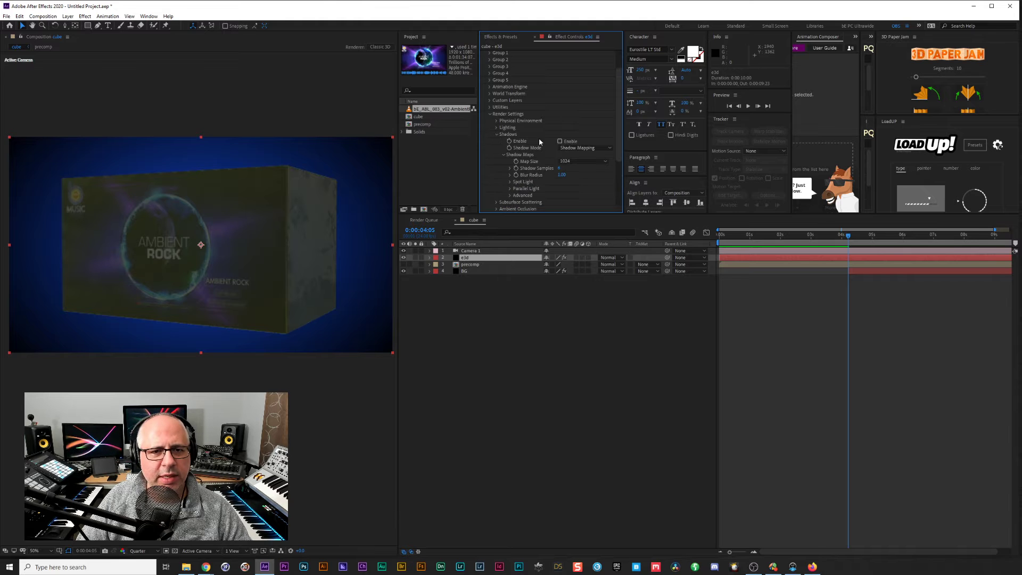
click(560, 142)
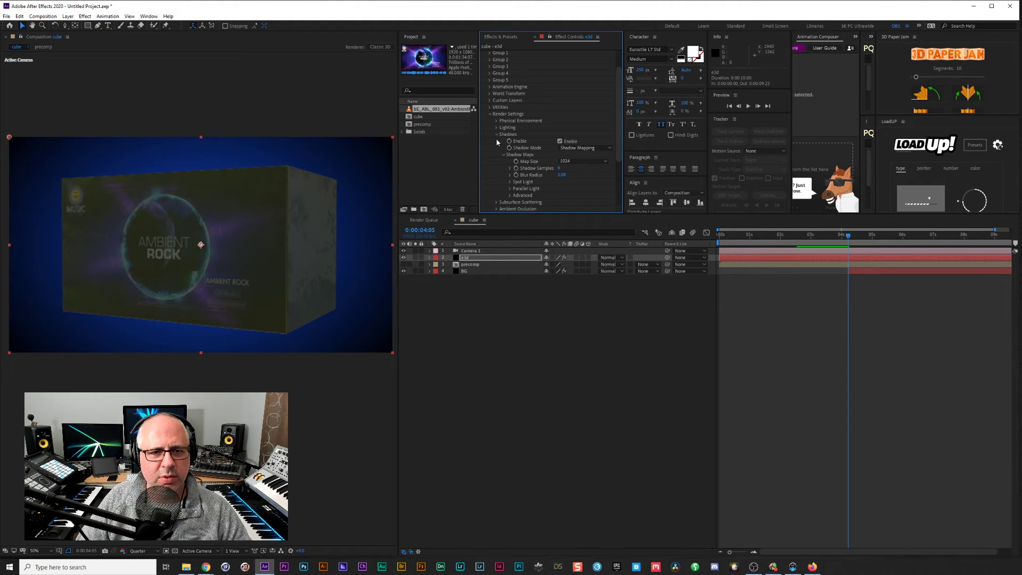
click(497, 134)
Enable ambient occlusion in the Element render settings, keeping the SSAO mode.
scroll(527, 144, down, 2)
click(560, 114)
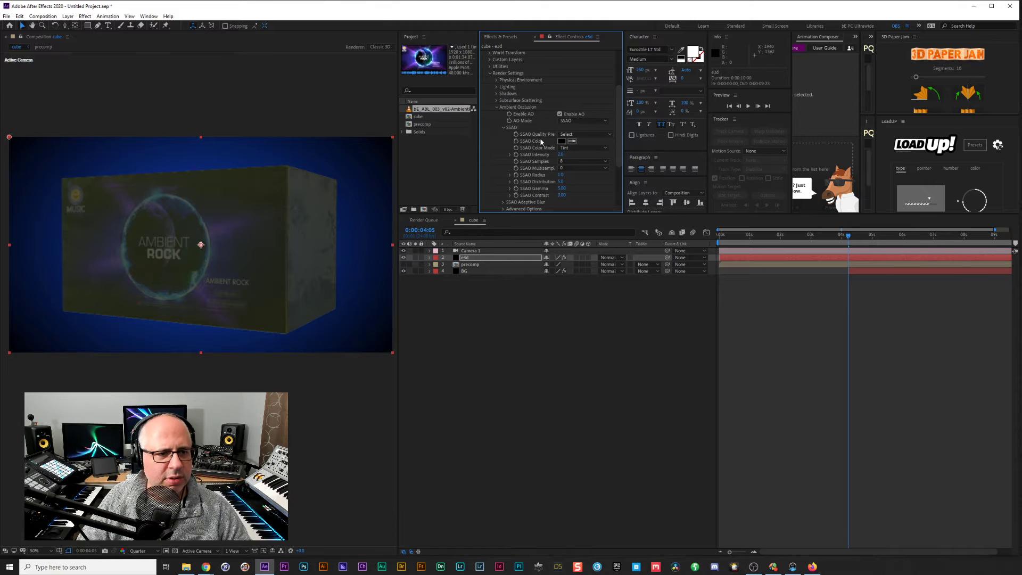
click(589, 121)
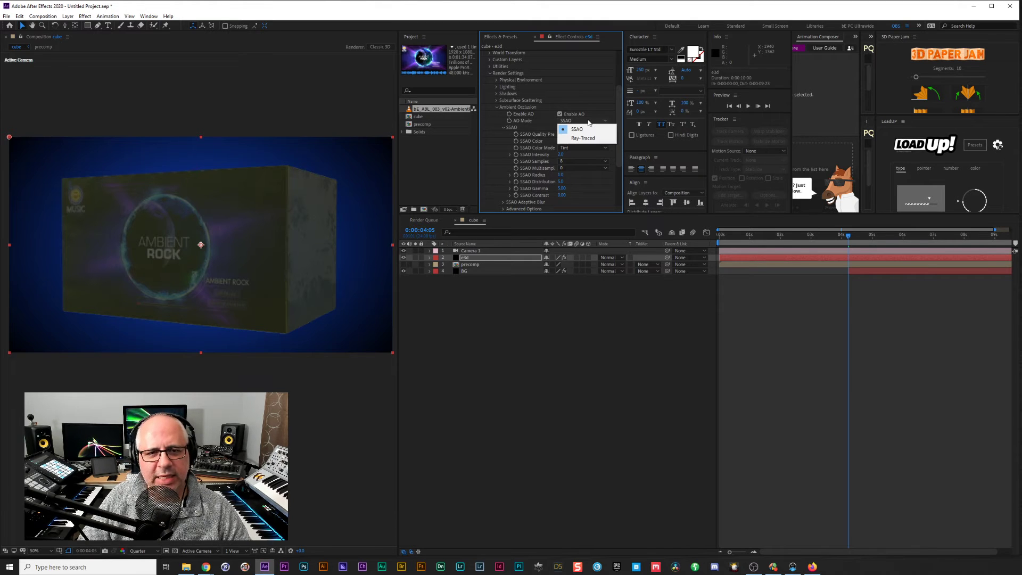
click(586, 109)
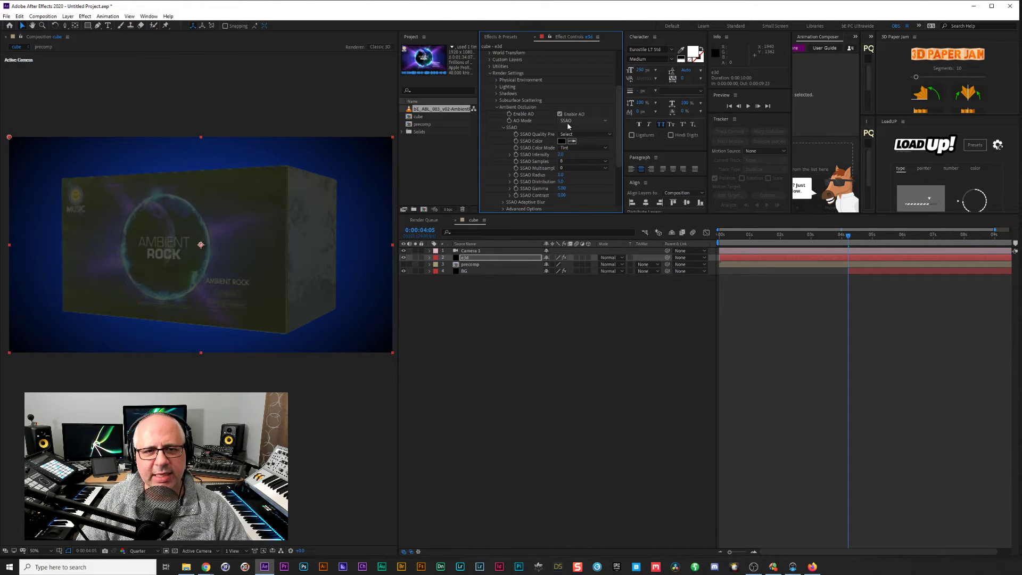
click(497, 107)
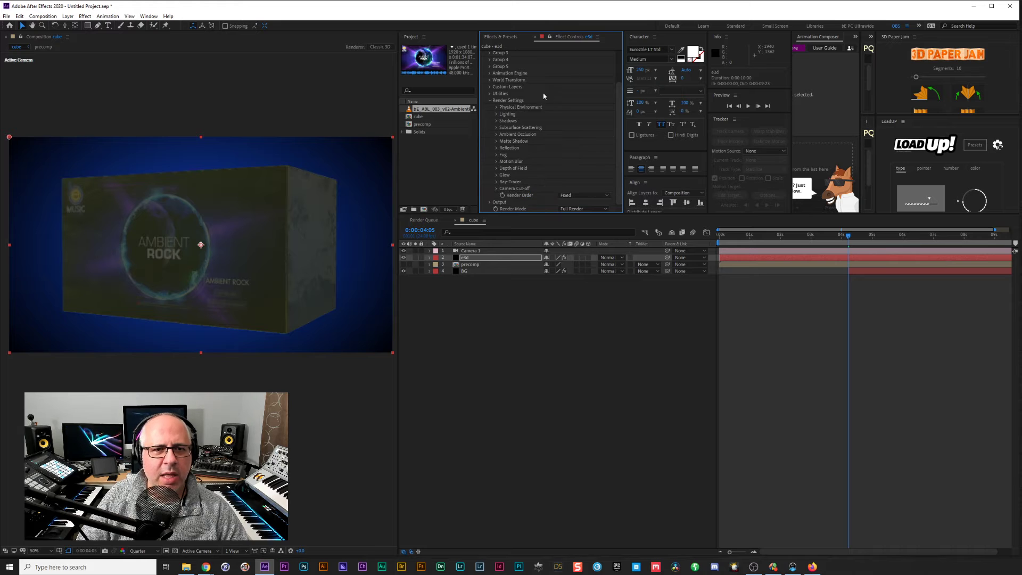
click(490, 101)
Add a white point light at 100% intensity to the composition and turn on layer controls in the viewer.
click(486, 311)
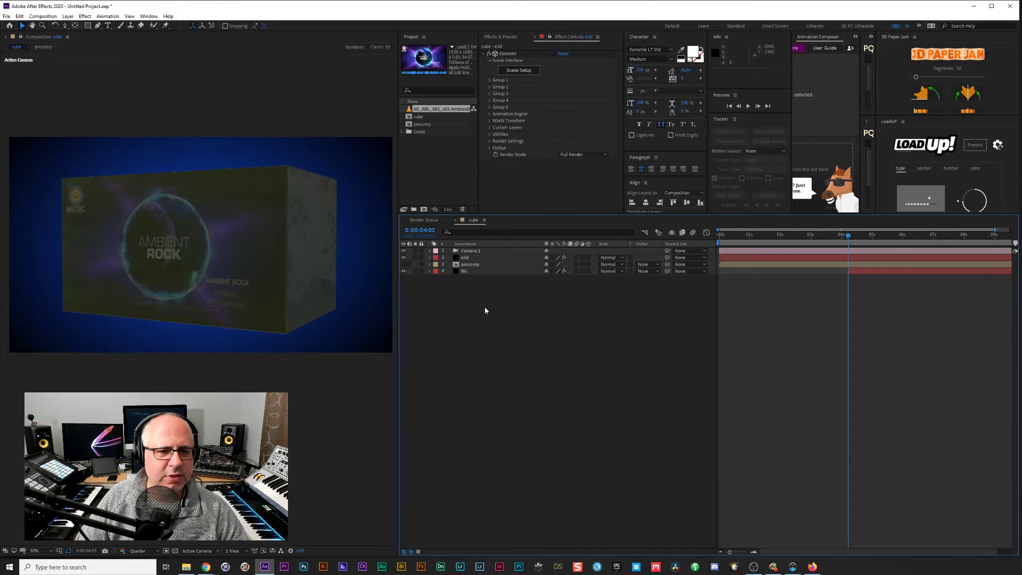
right_click(486, 311)
mouse_move(519, 309)
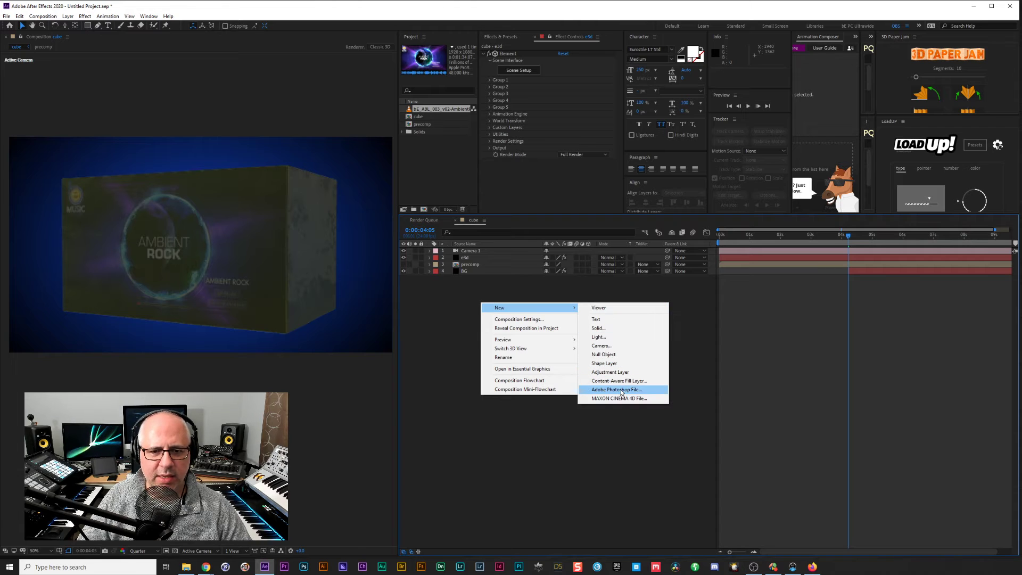
click(600, 337)
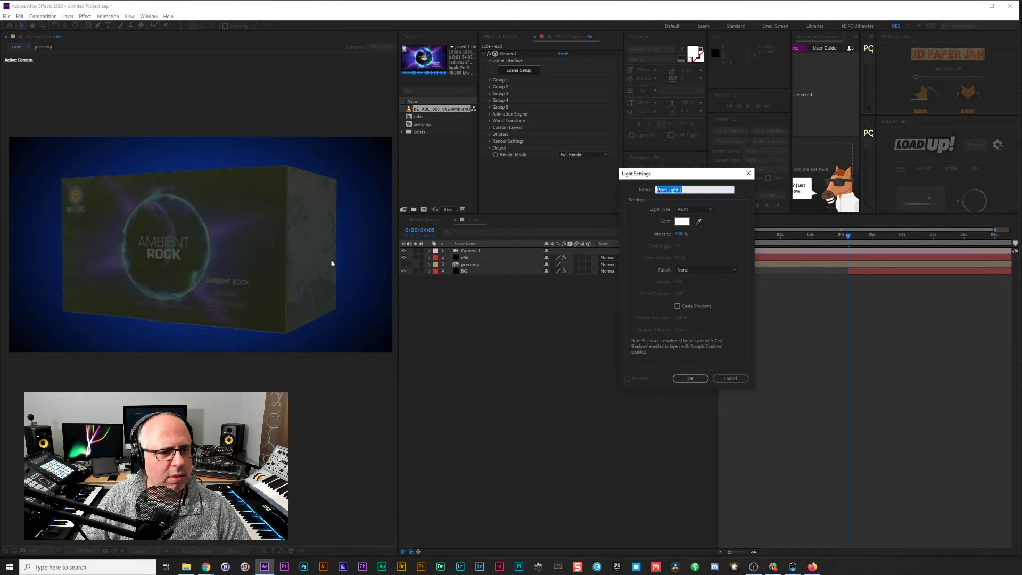
click(691, 379)
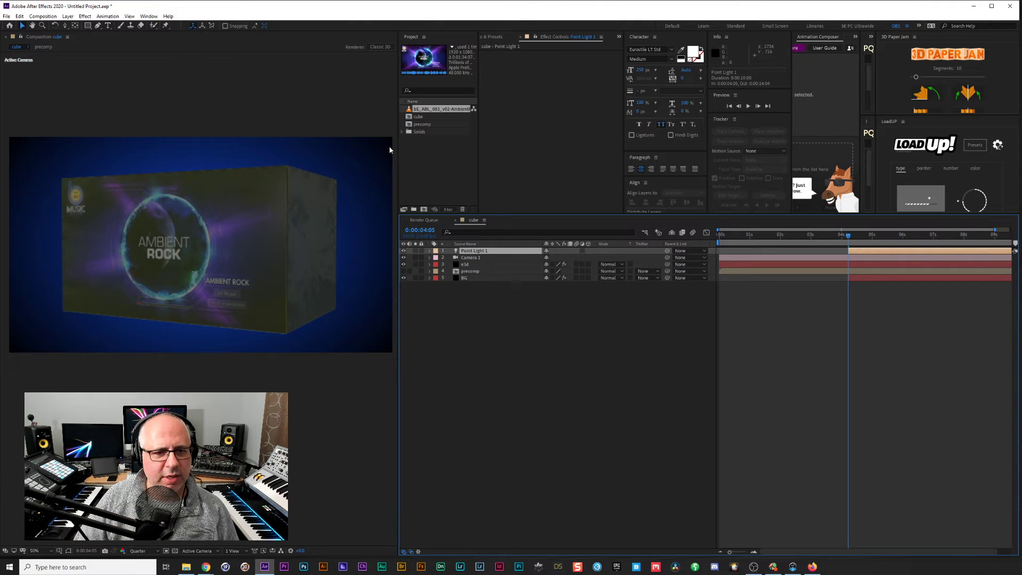
click(130, 17)
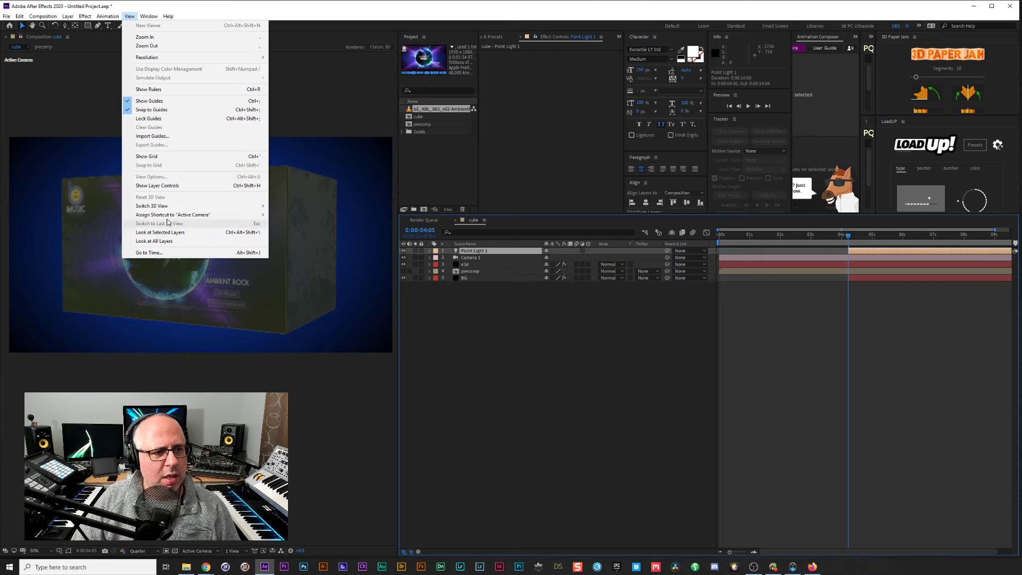
click(169, 186)
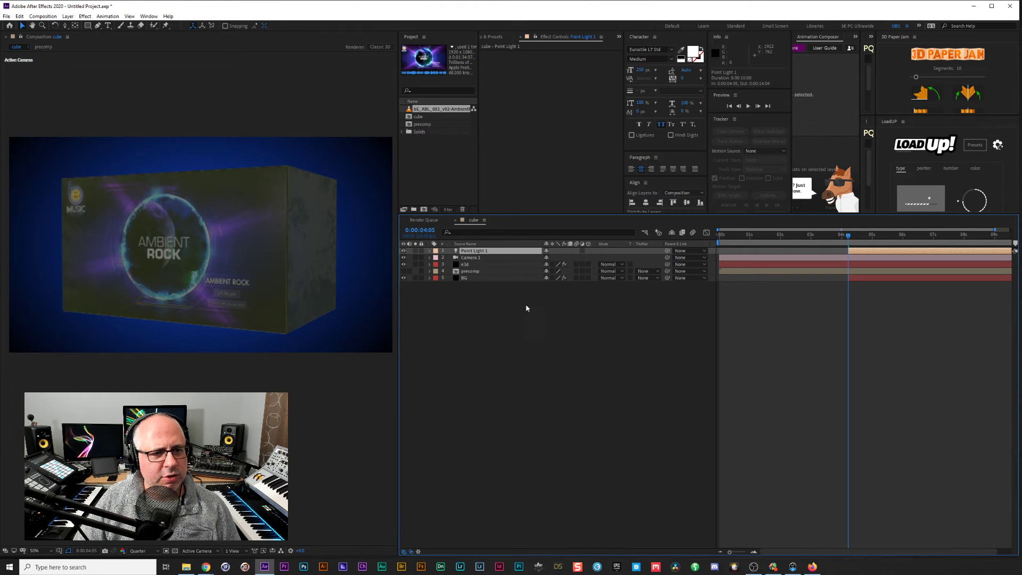
Extend the point light and BG layers back to the start of the composition.
drag(849, 236, 746, 258)
drag(852, 277, 727, 293)
Set the point light's position to 960, 540, 0.
click(474, 251)
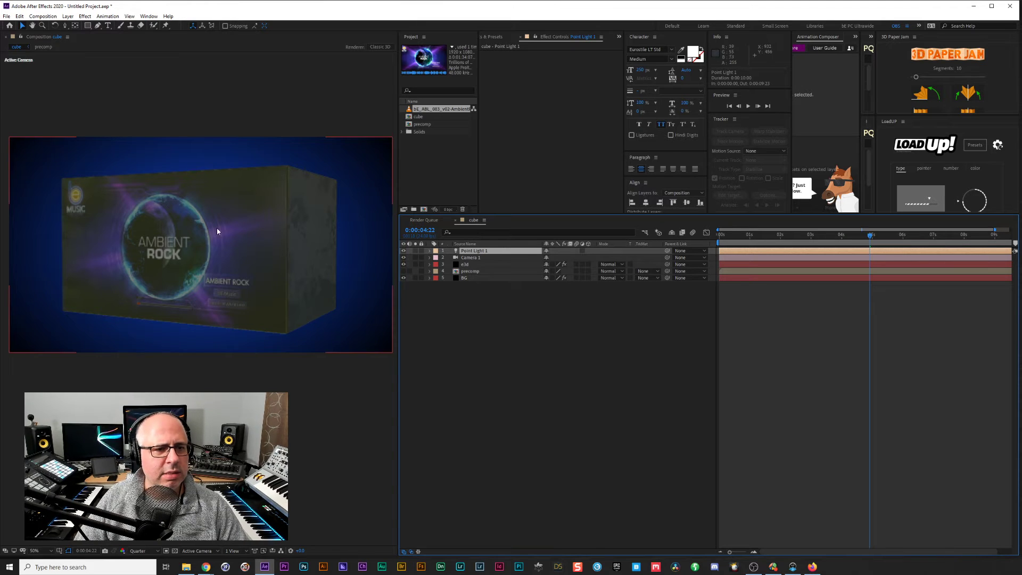
scroll(267, 233, down, 8)
scroll(71, 286, up, 4)
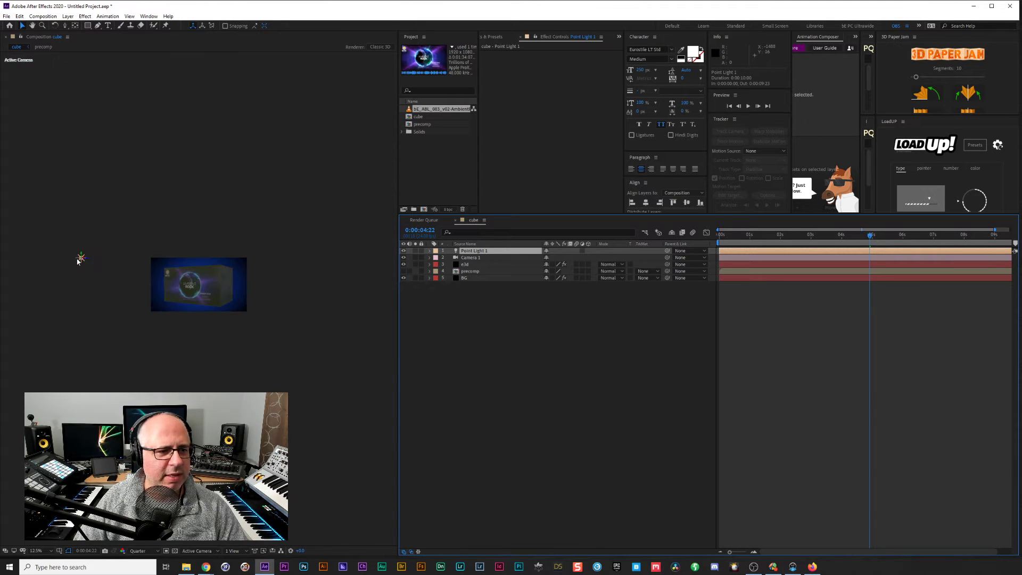
key(period)
key(period)
key(period)
key(period)
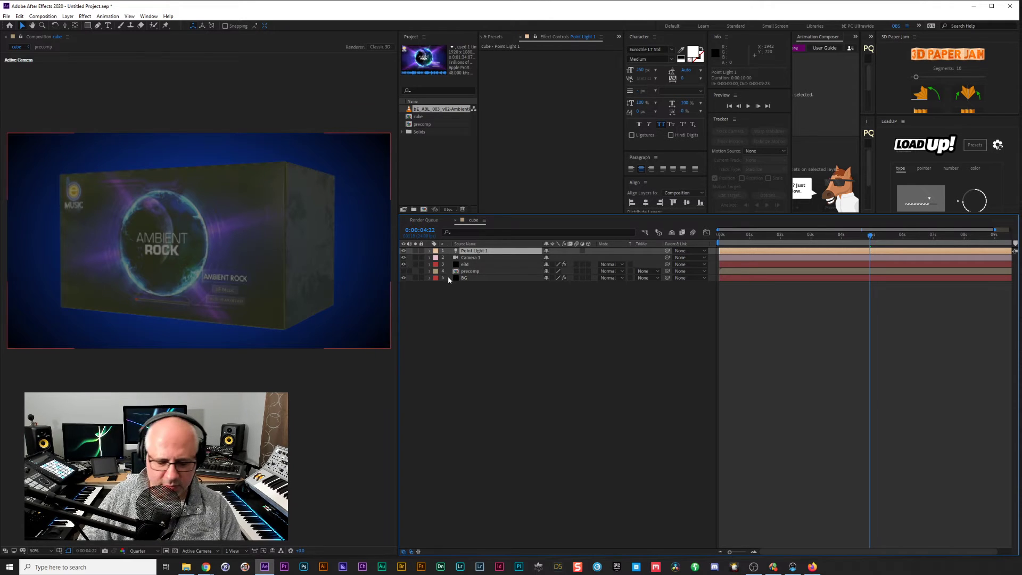
key(p)
click(551, 257)
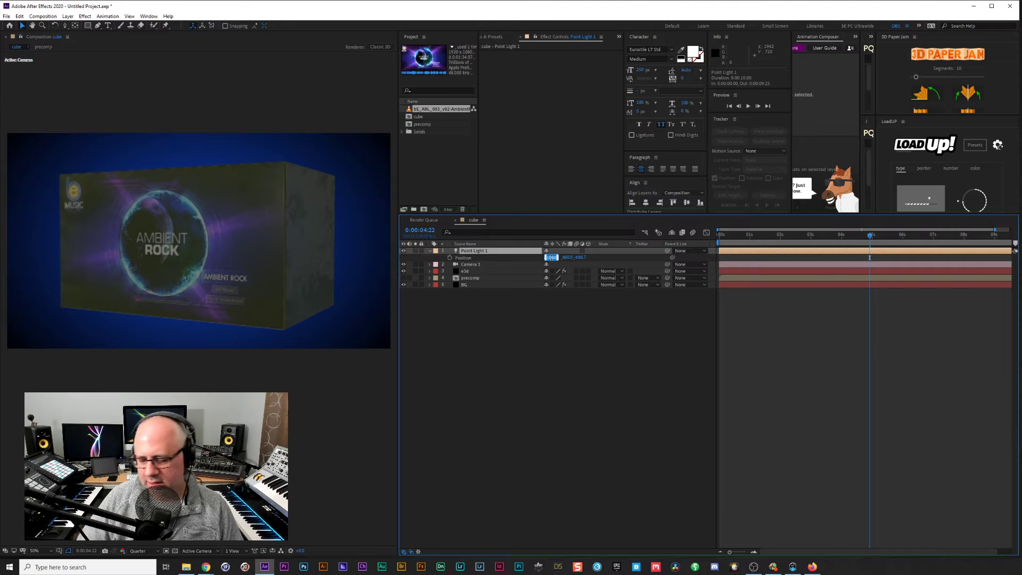
text(960)
key(Tab)
text(540)
key(Tab)
text(0)
key(Return)
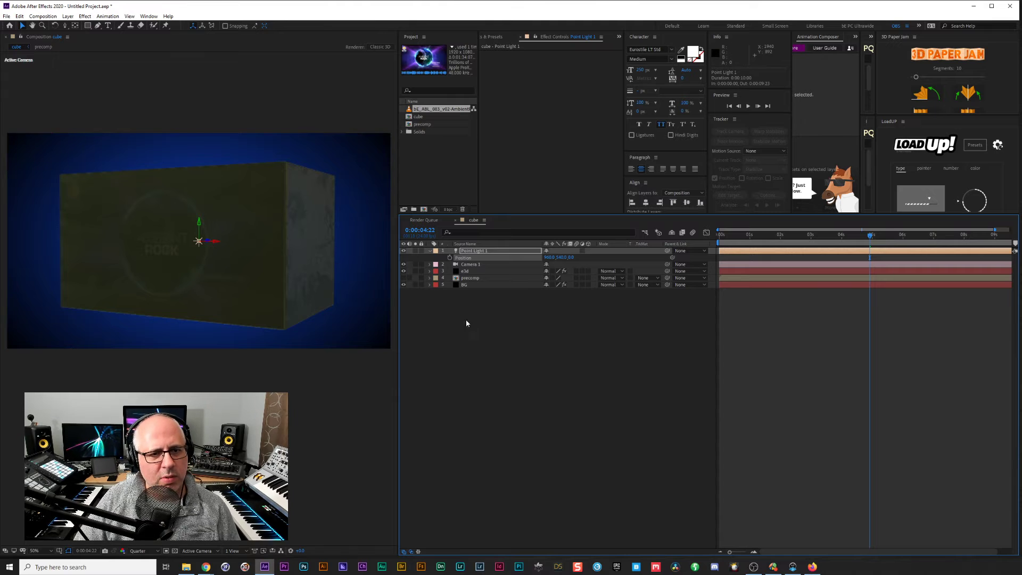
Move the point light in front of the box's printed face, to about X 1202, Y 479, and raise its intensity above 400%.
key(c)
drag(229, 261, 317, 295)
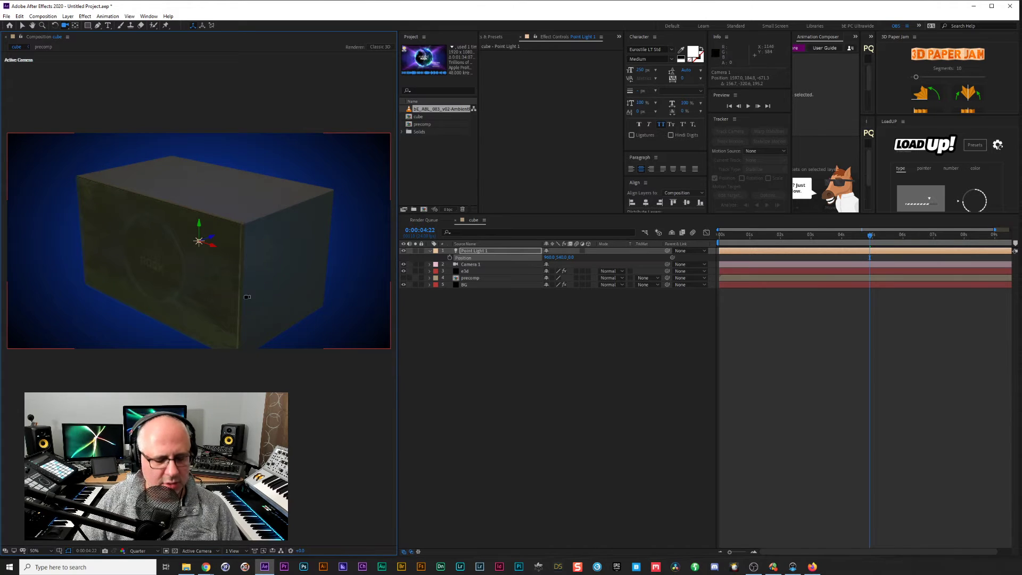
click(474, 252)
key(v)
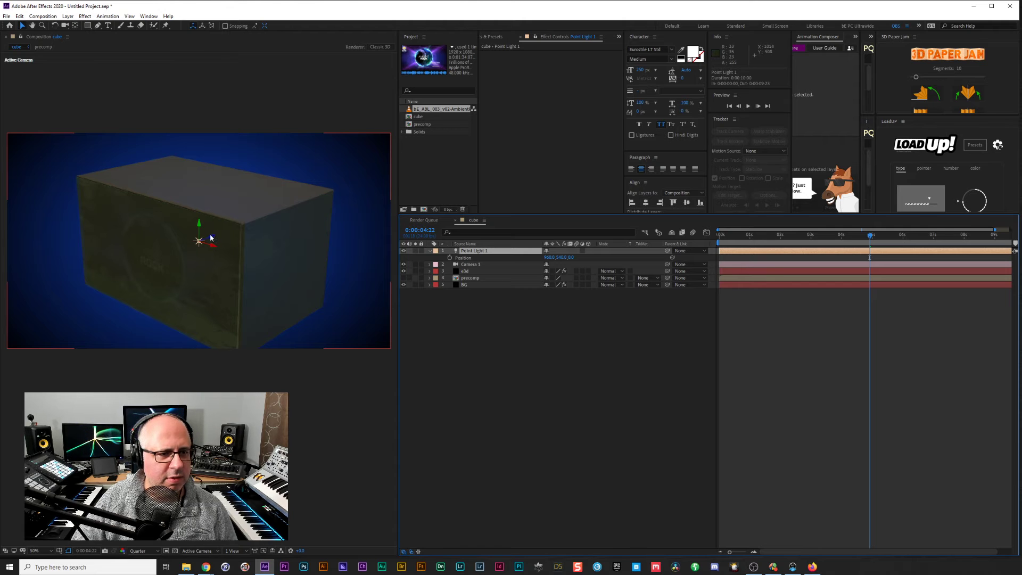
drag(212, 239, 186, 269)
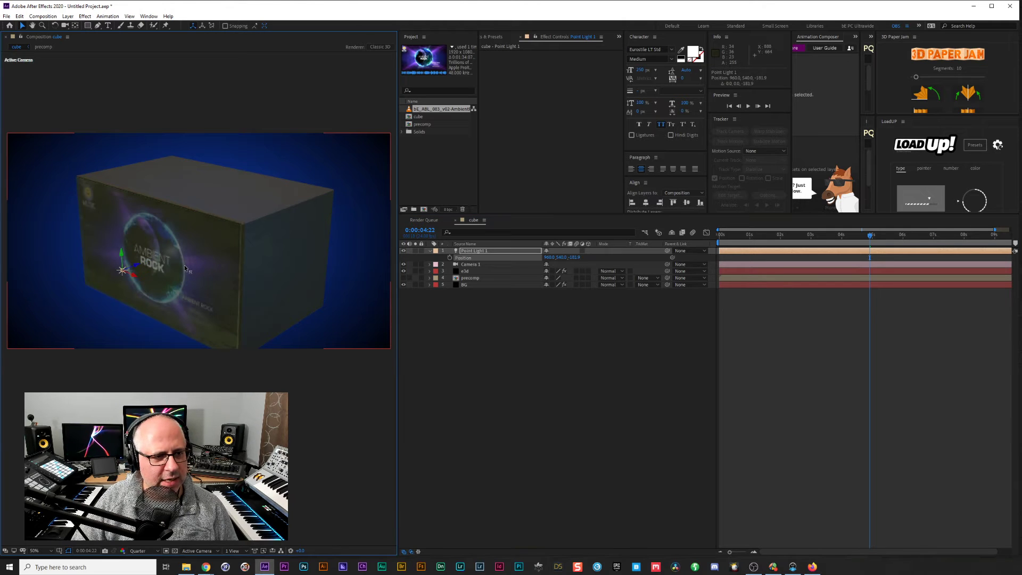
mouse_move(125, 259)
mouse_down()
mouse_move(123, 238)
mouse_move(138, 246)
mouse_up()
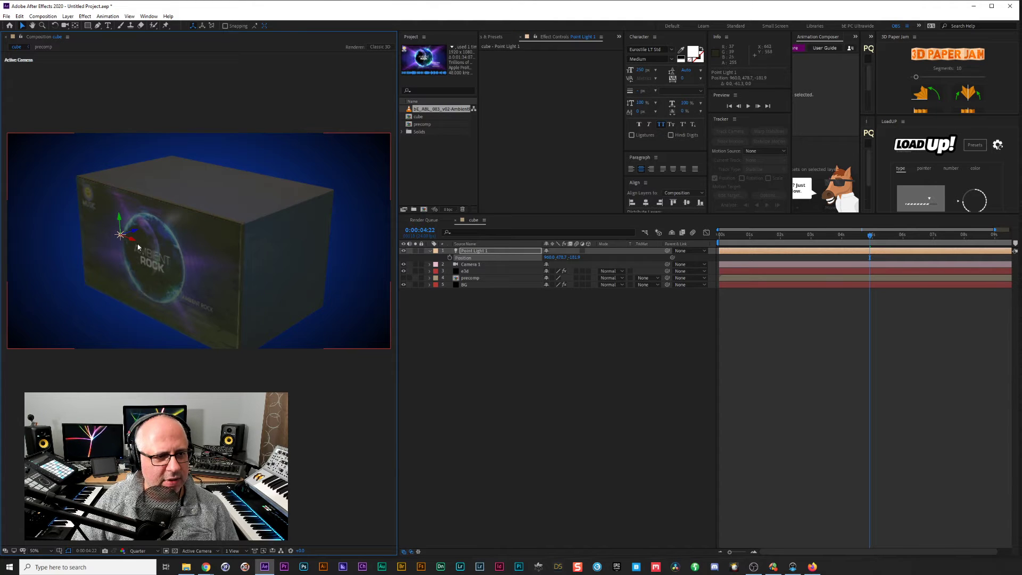
drag(151, 251, 159, 255)
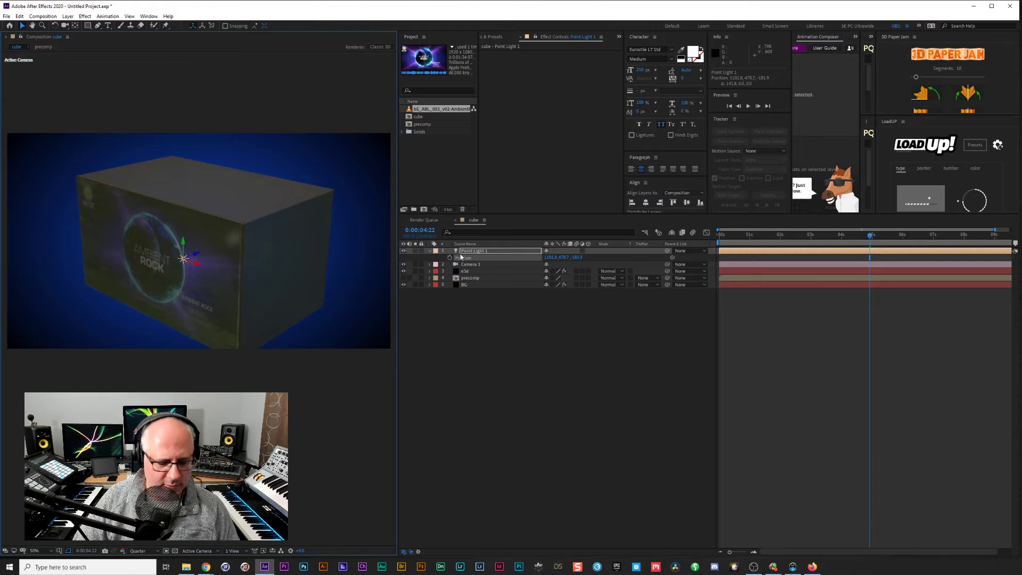
key(t)
drag(549, 265, 702, 269)
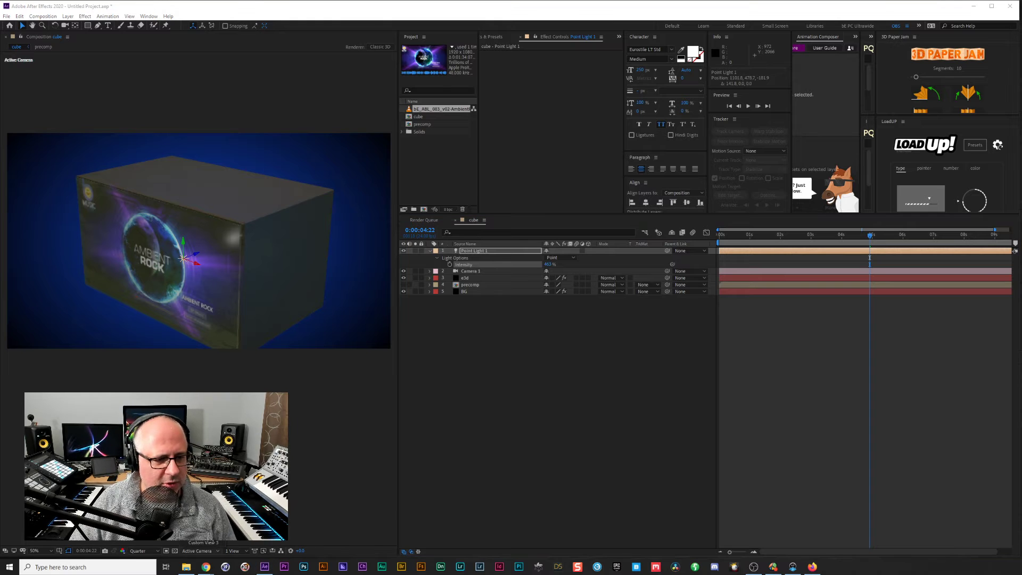
In Custom View 1, raise the point light to about Y 401 and pull it farther from the box front, then return to Active Camera.
key(F11)
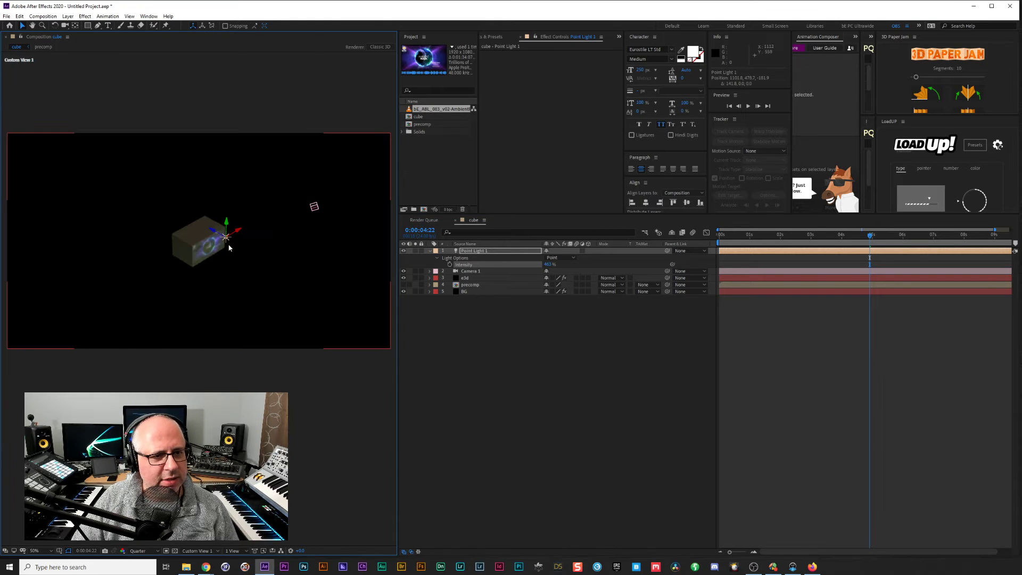
key(c)
drag(225, 267, 226, 211)
key(v)
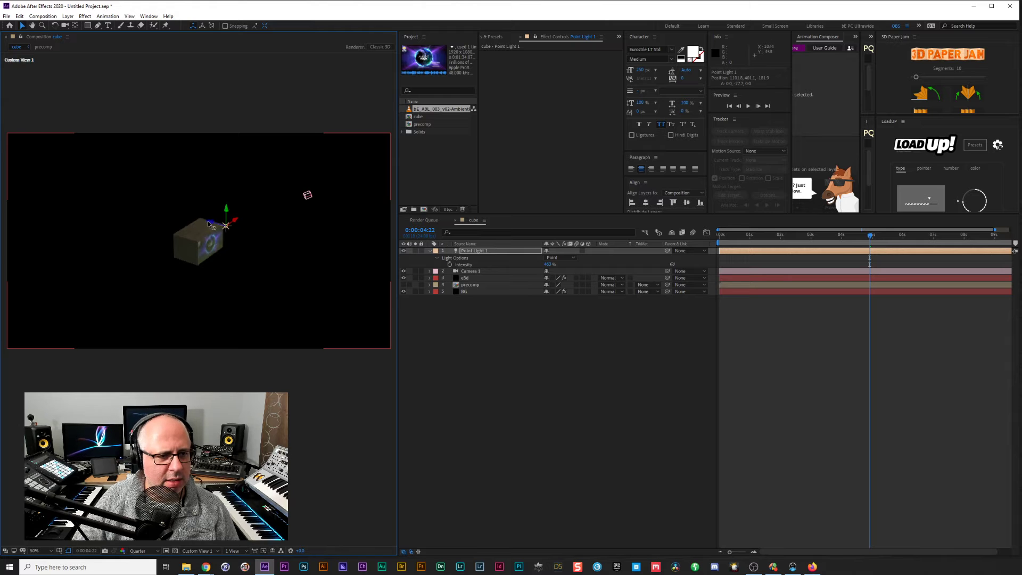
drag(213, 225, 224, 238)
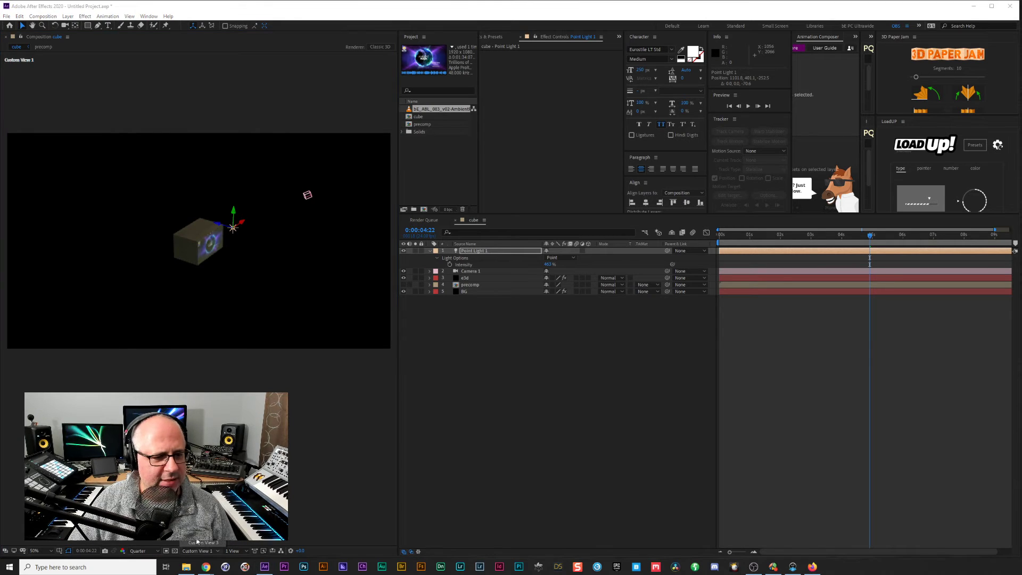
click(216, 453)
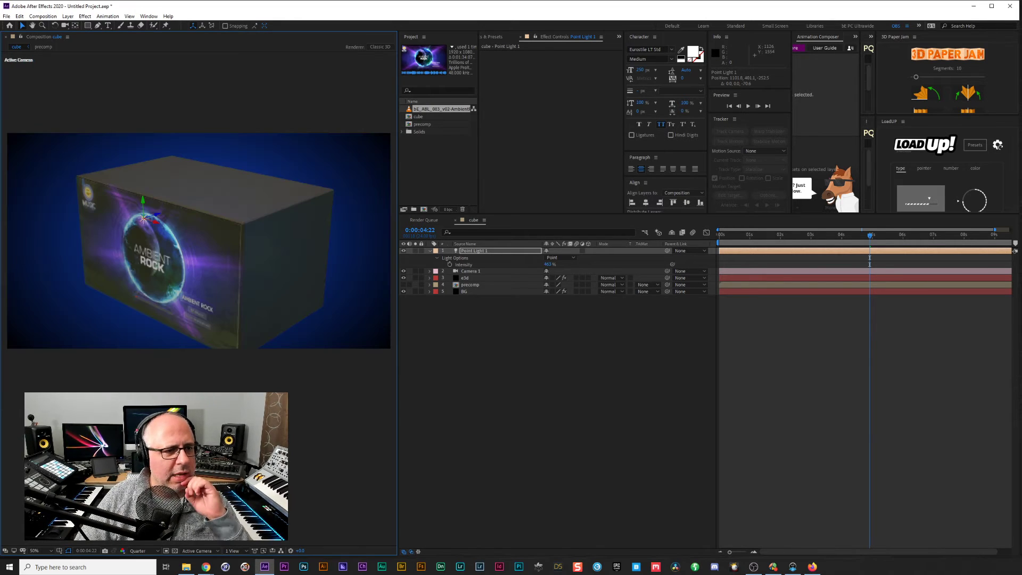
Duplicate the point light layer.
click(470, 251)
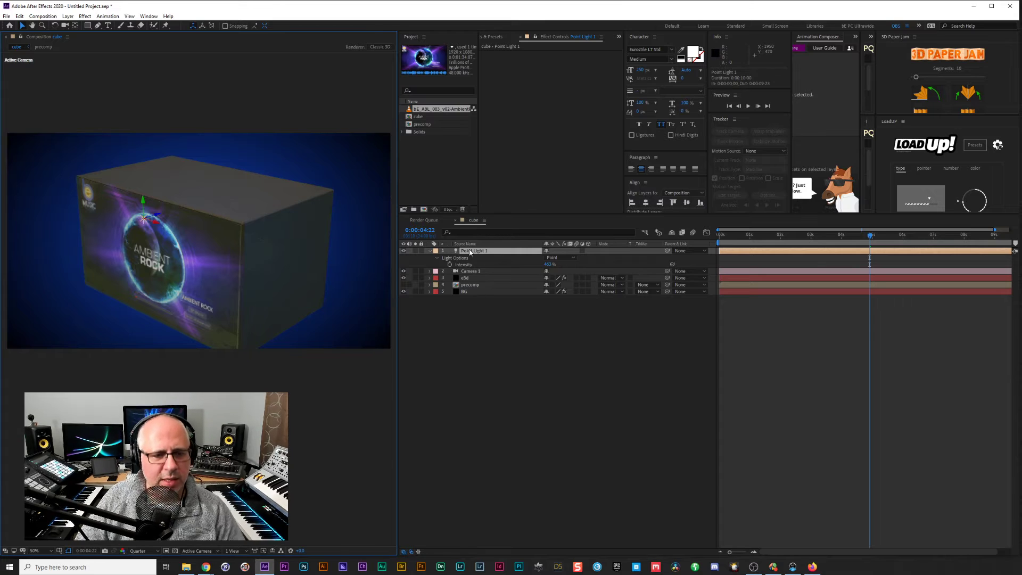
key(ctrl+d)
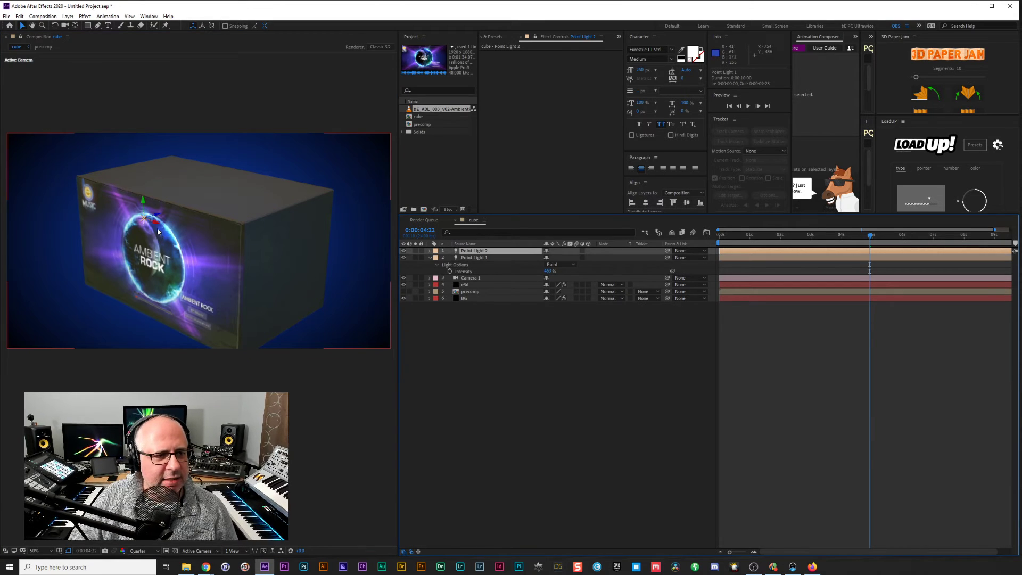
Place the duplicated point light beside and above the box, at about X 1325, Y 247, adjusting its depth and height in Custom View 1.
drag(155, 225, 344, 239)
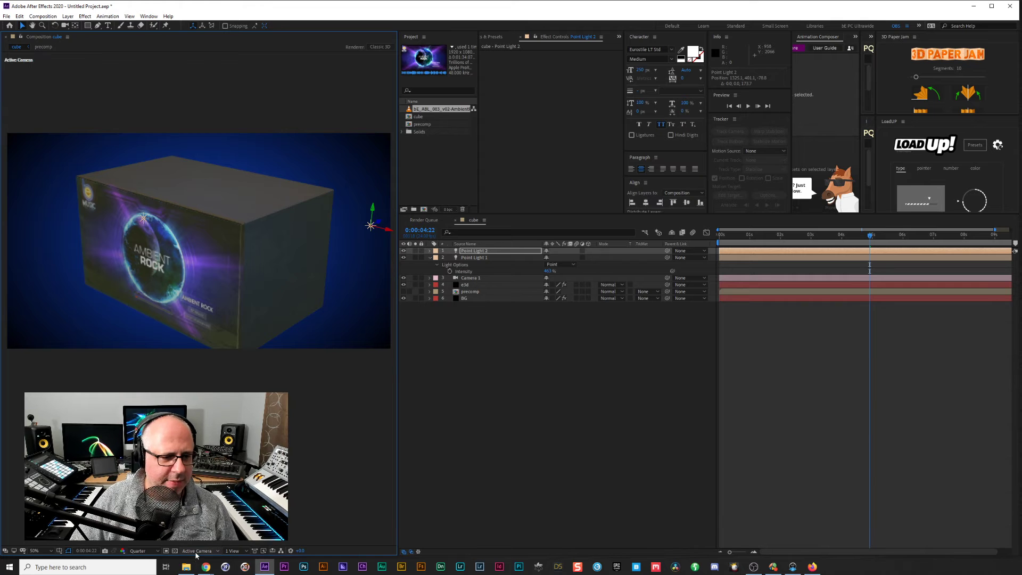
click(202, 525)
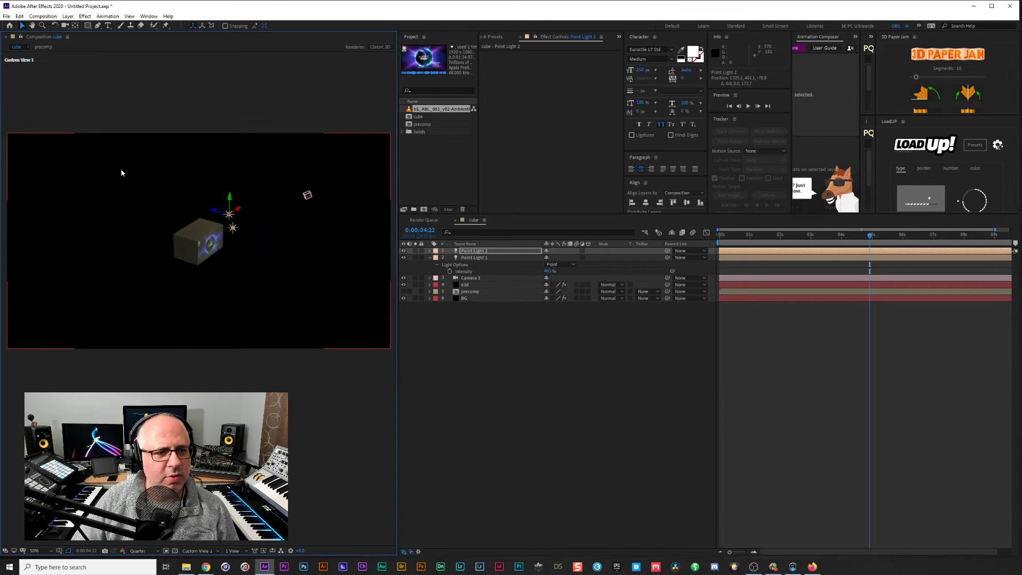
click(215, 213)
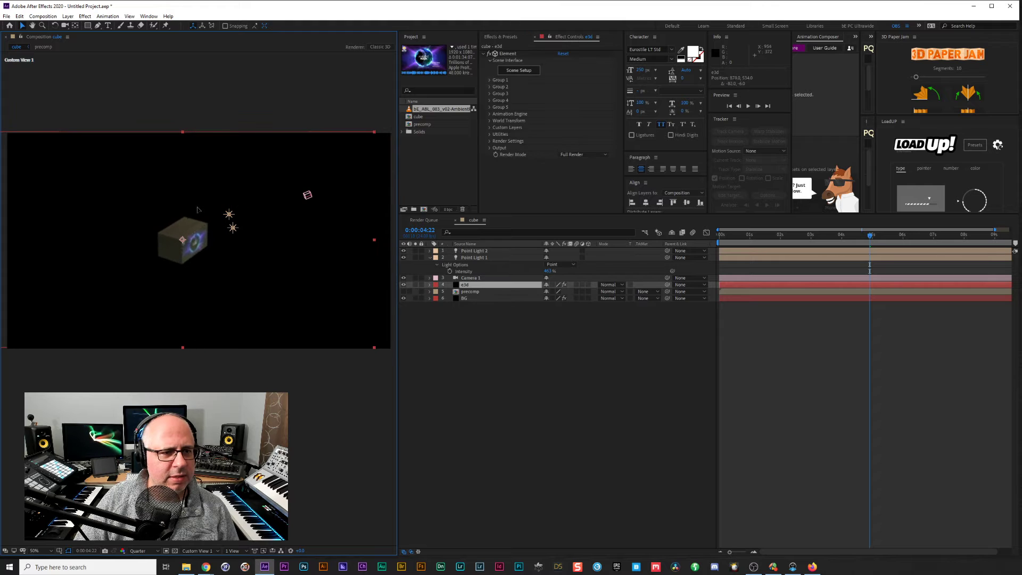
click(229, 216)
drag(213, 210, 174, 205)
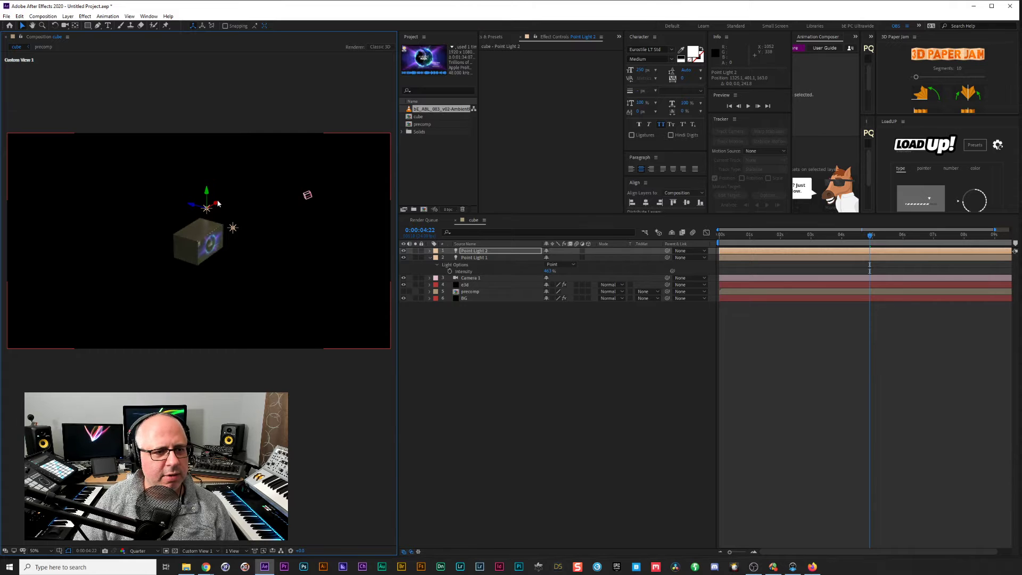
drag(208, 190, 208, 161)
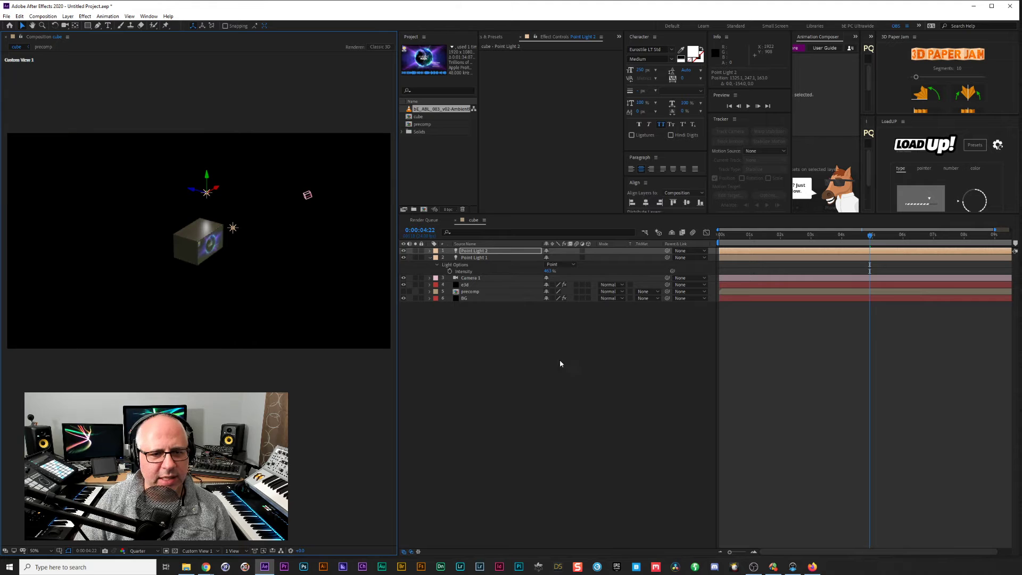
Open the Element scene setup of the e3d layer and select the Box Model, viewing it from an angled perspective.
click(430, 258)
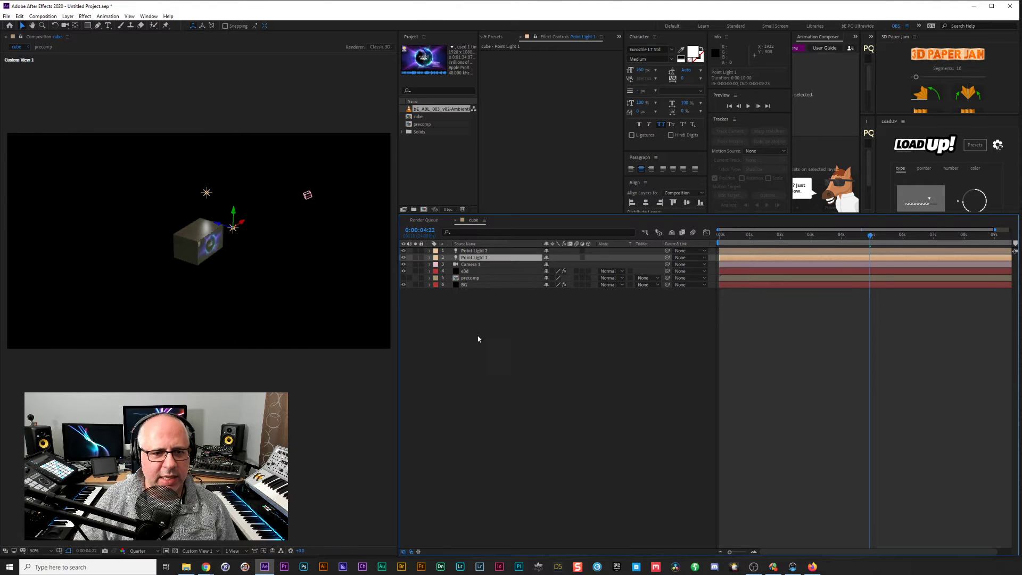
click(465, 271)
click(513, 71)
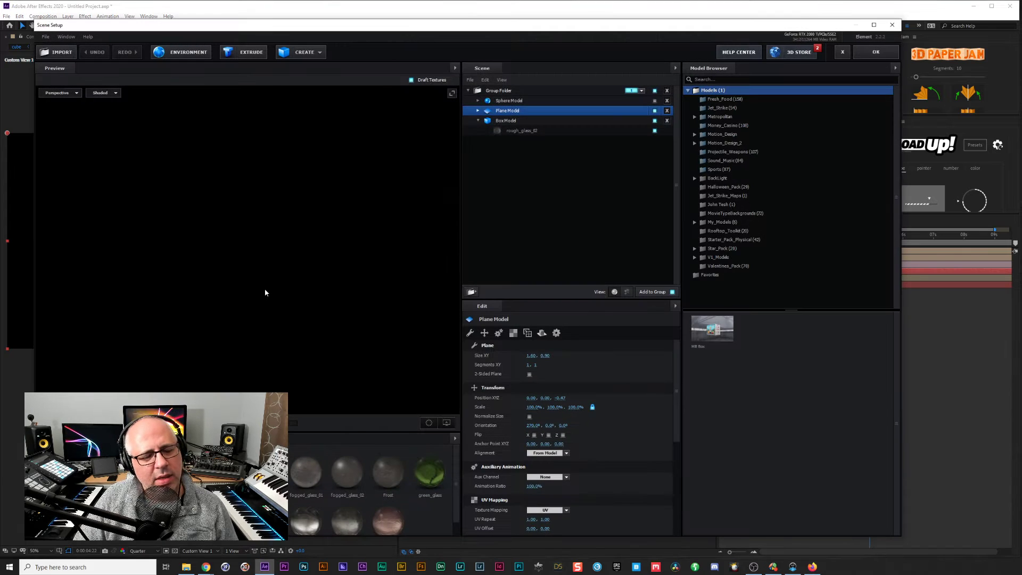
click(482, 121)
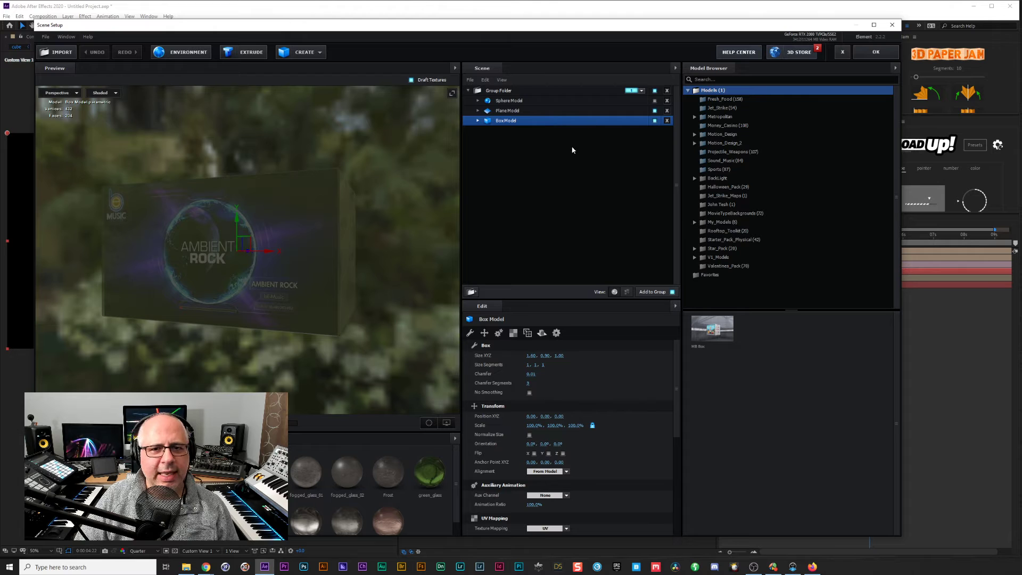
drag(376, 237, 365, 232)
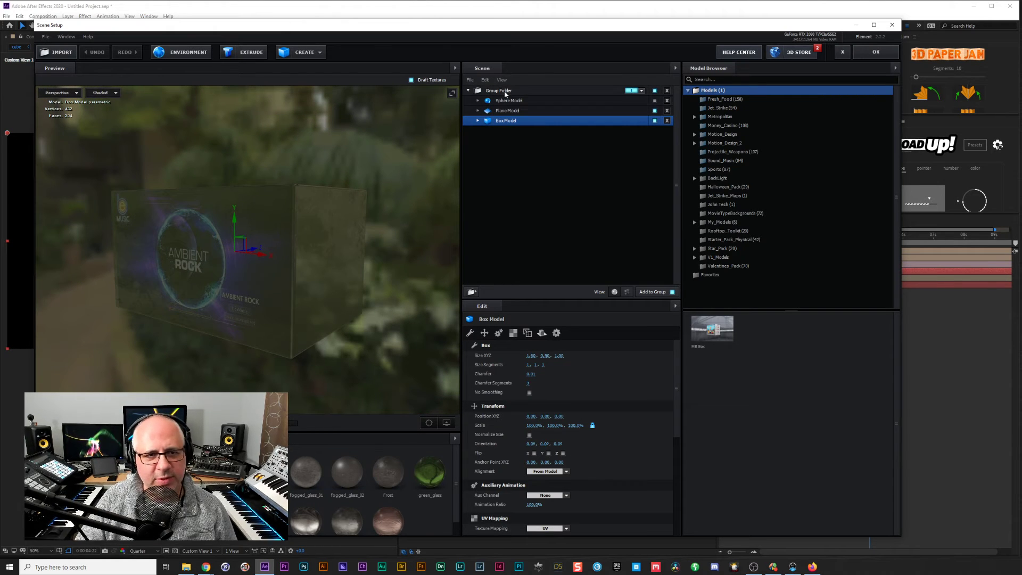
Create a plane and lower it to Y -0.46 so it sits under the box, checking its height in the Front view.
click(313, 52)
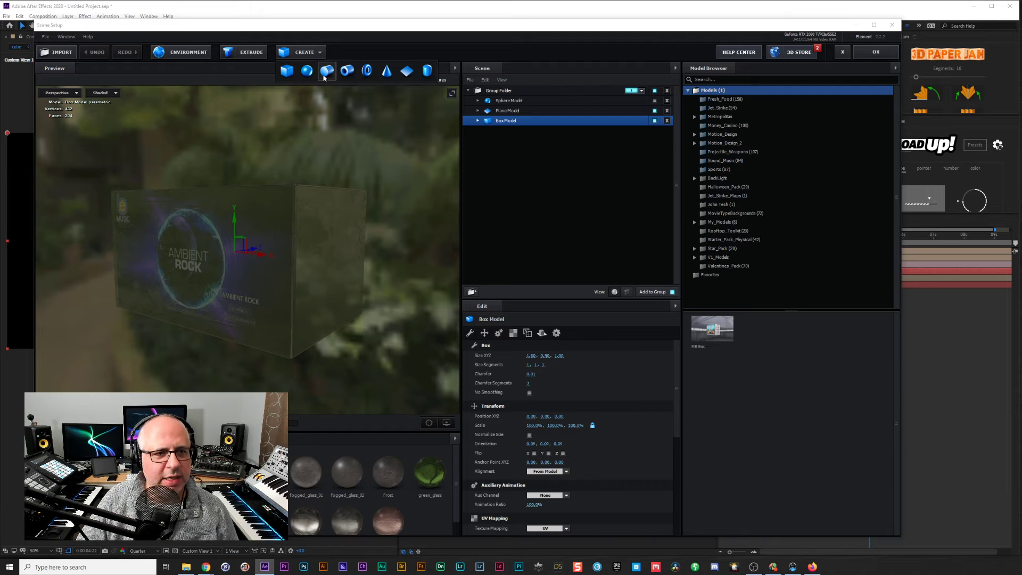
click(406, 71)
drag(235, 229, 249, 302)
click(58, 92)
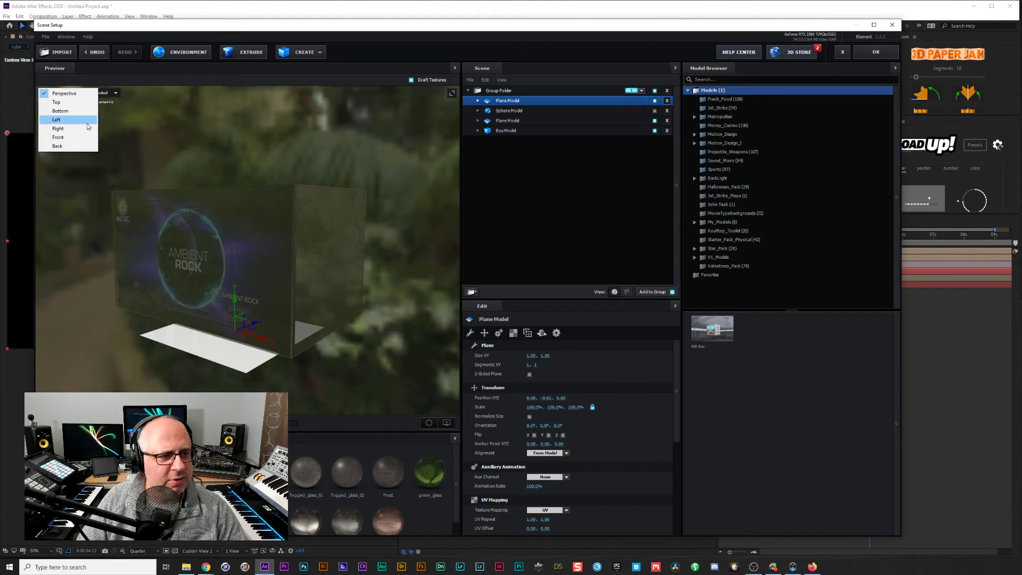
click(64, 138)
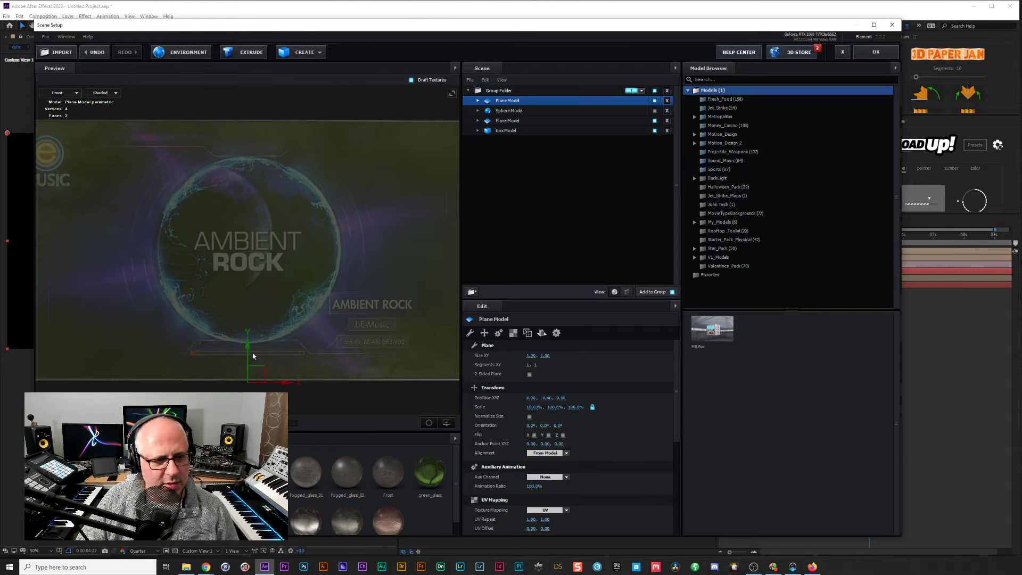
click(62, 94)
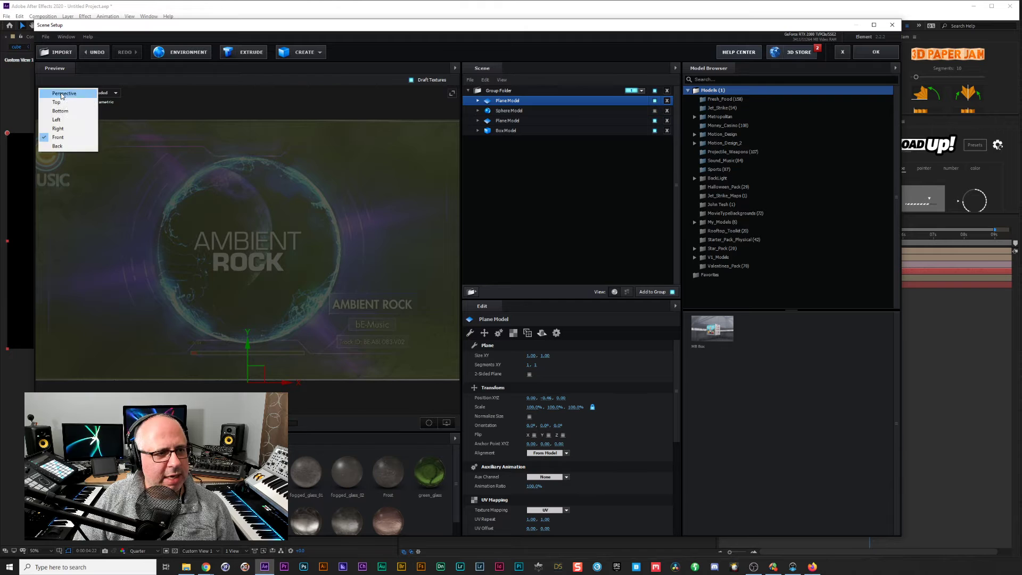
click(60, 93)
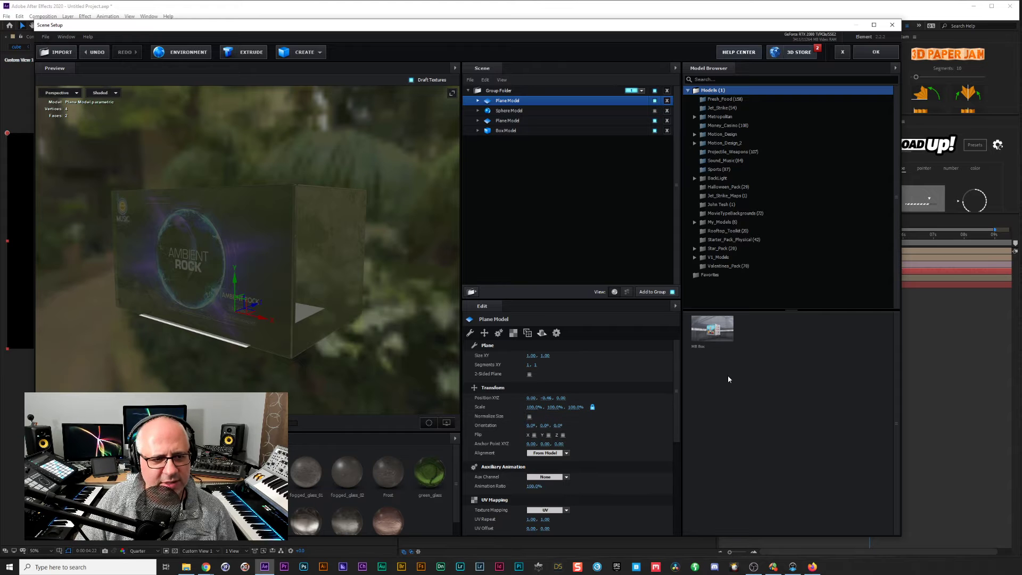
Scale the new plane up uniformly into a wide floor beneath the box and enable ambient occlusion in the preview.
drag(647, 404, 855, 351)
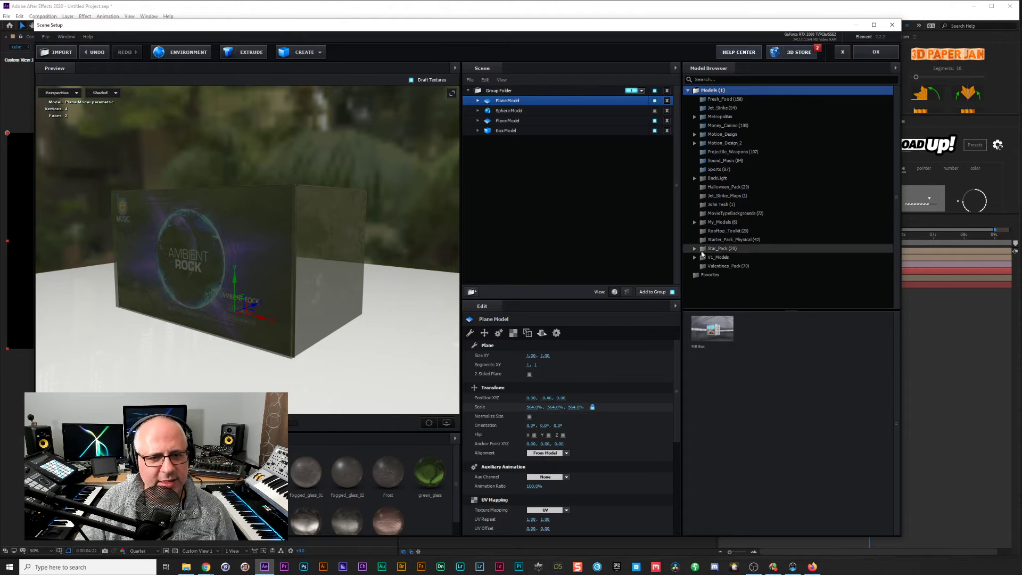
click(429, 422)
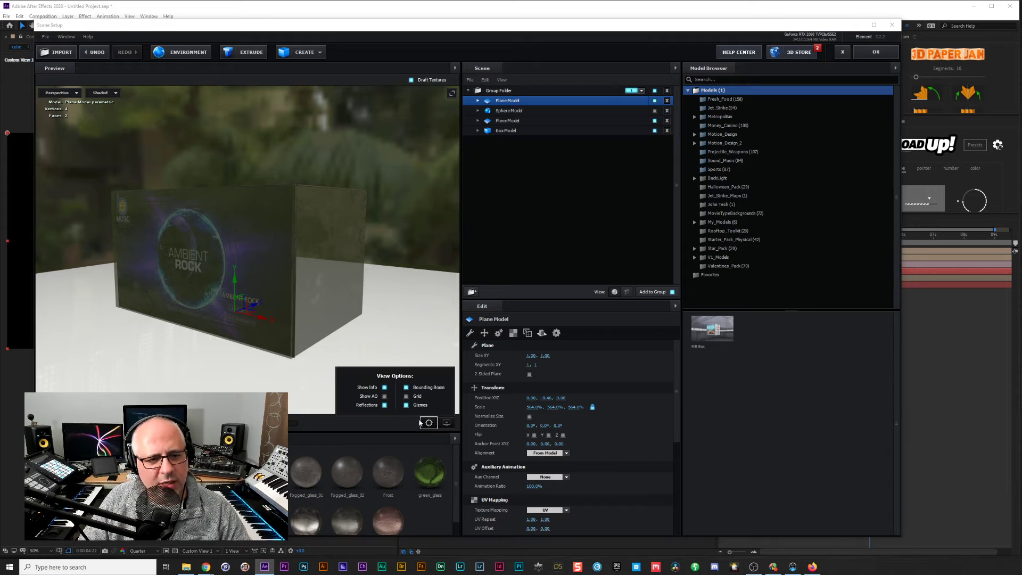
click(384, 396)
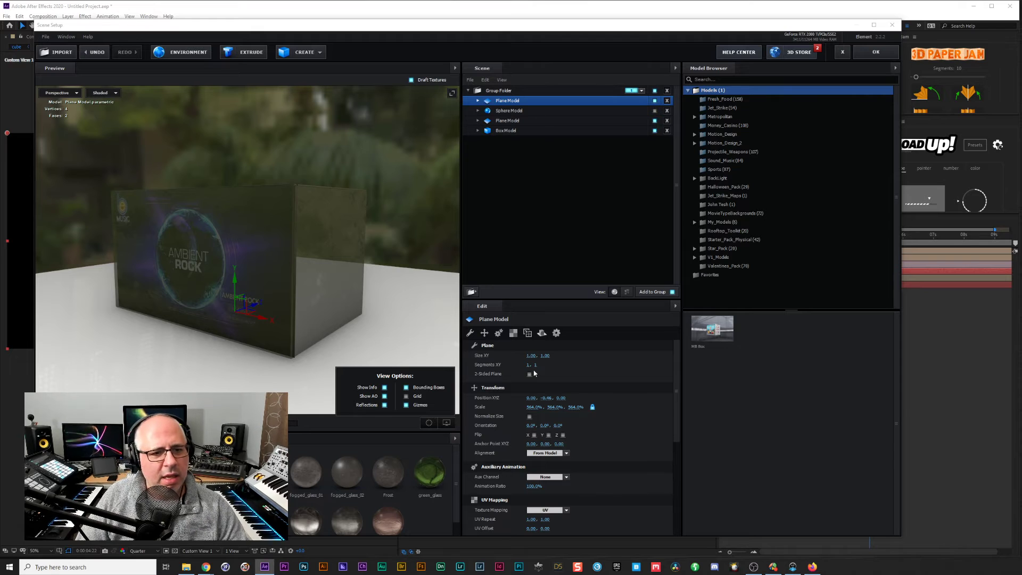
Raise the reflectivity intensity of the floor plane's Default material to about 92%.
click(477, 101)
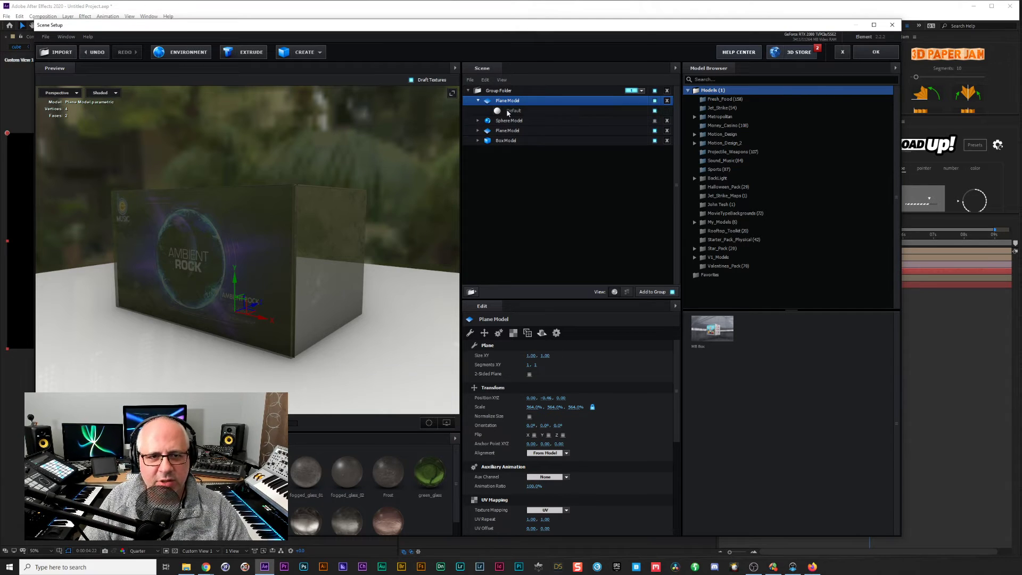
click(528, 111)
click(586, 334)
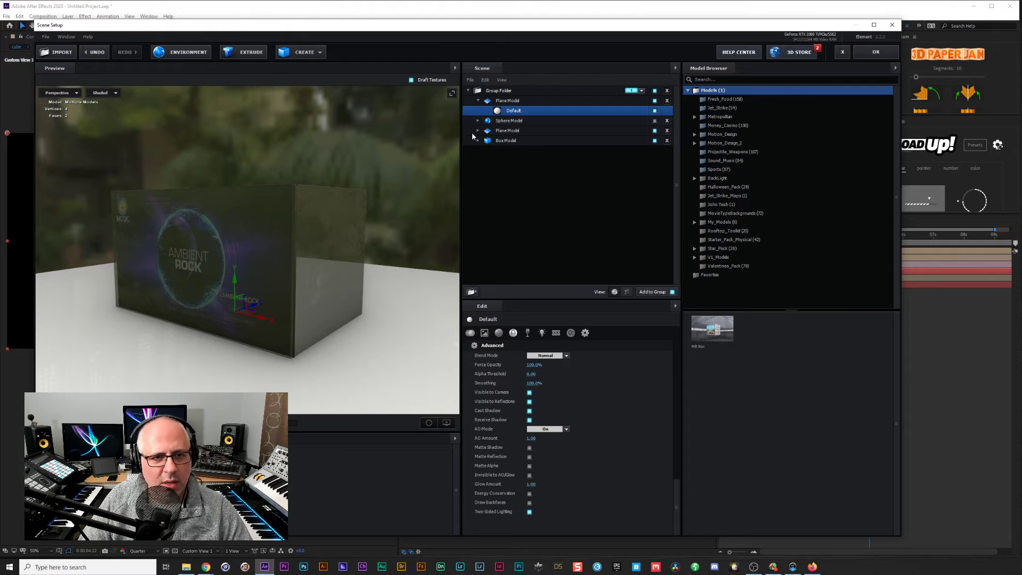
click(471, 333)
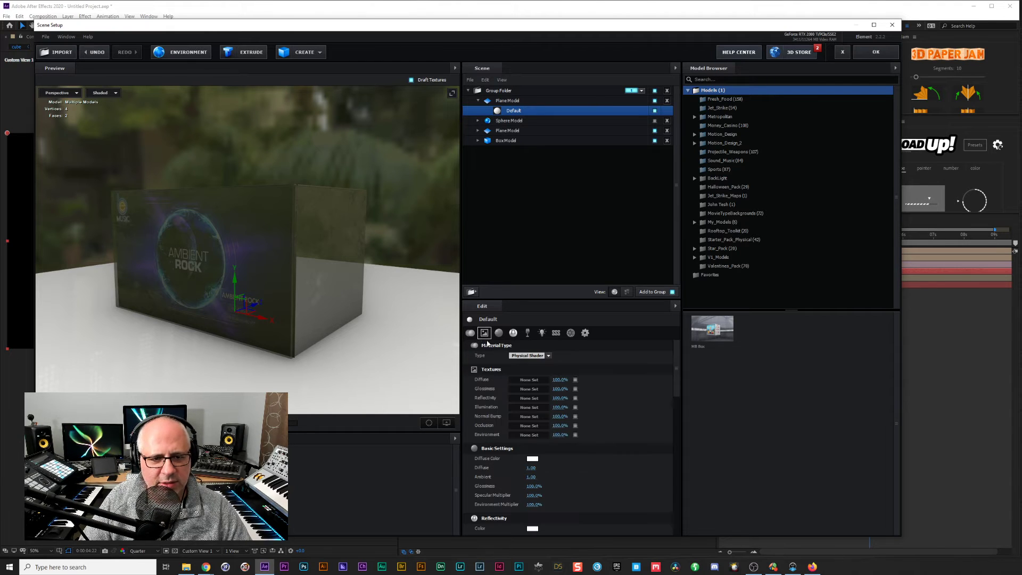
scroll(553, 490, down, 3)
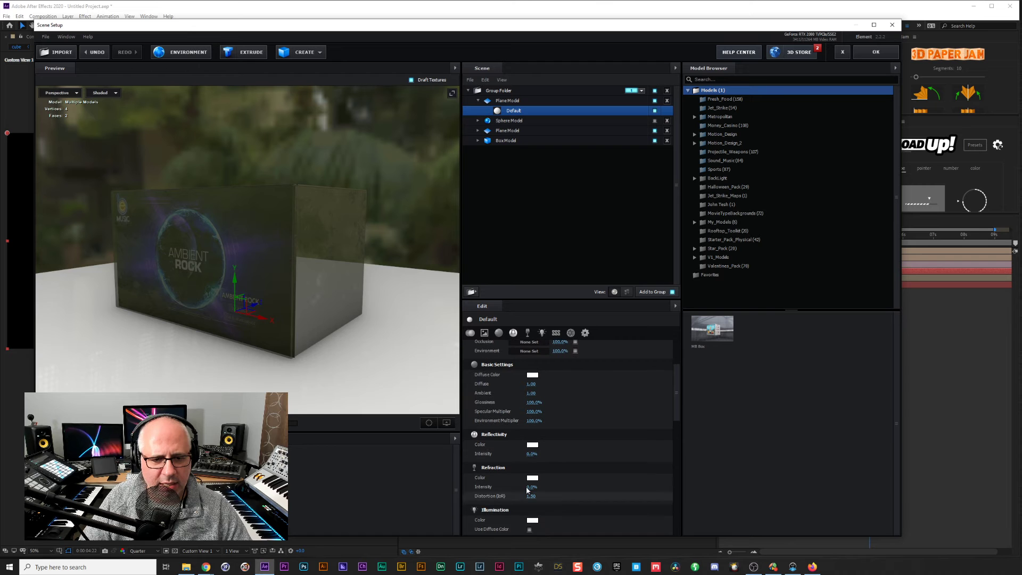
drag(529, 454, 574, 455)
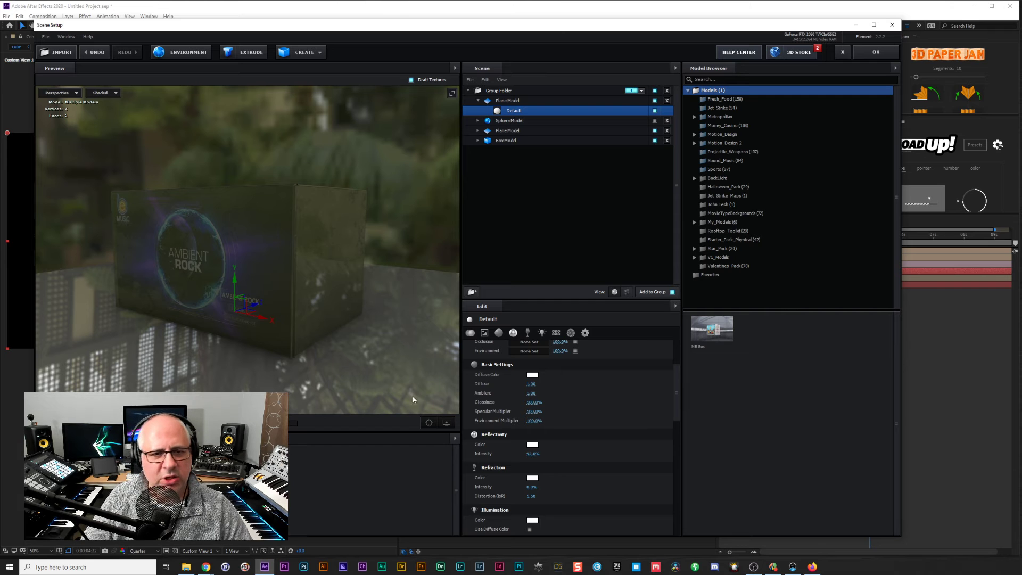
Set the floor plane's reflect mode to Mirror Surface.
click(506, 101)
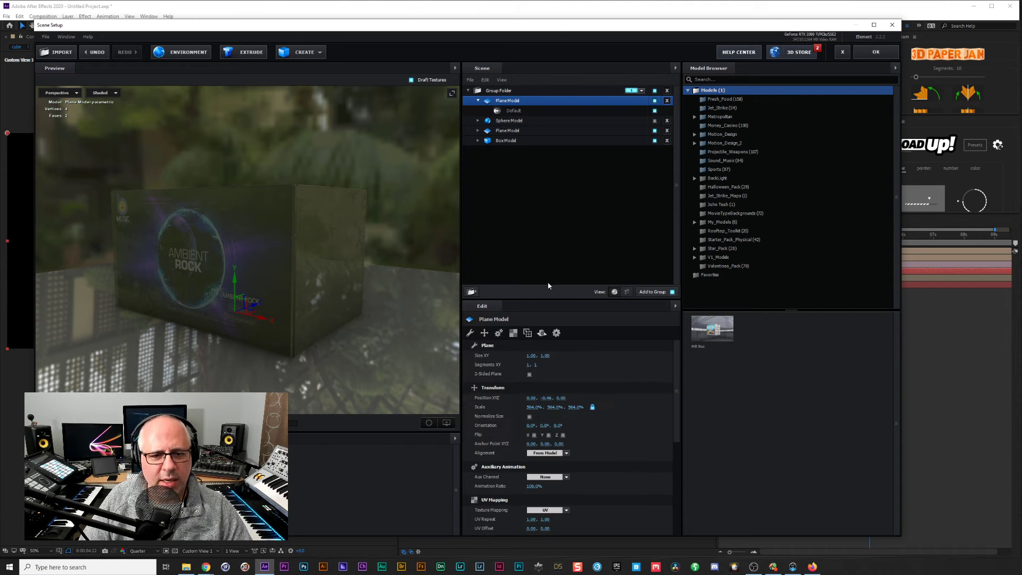
click(545, 334)
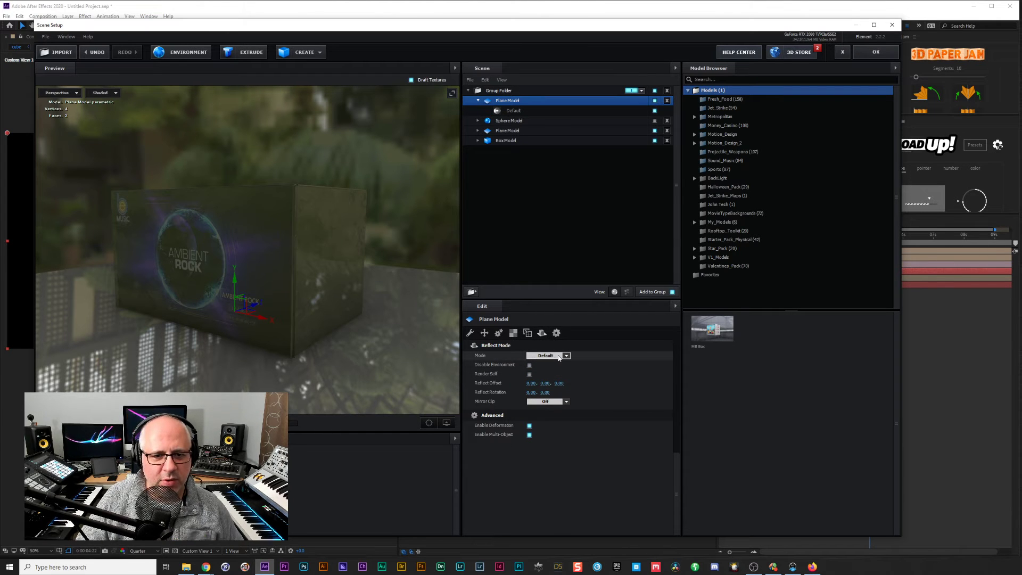
click(560, 356)
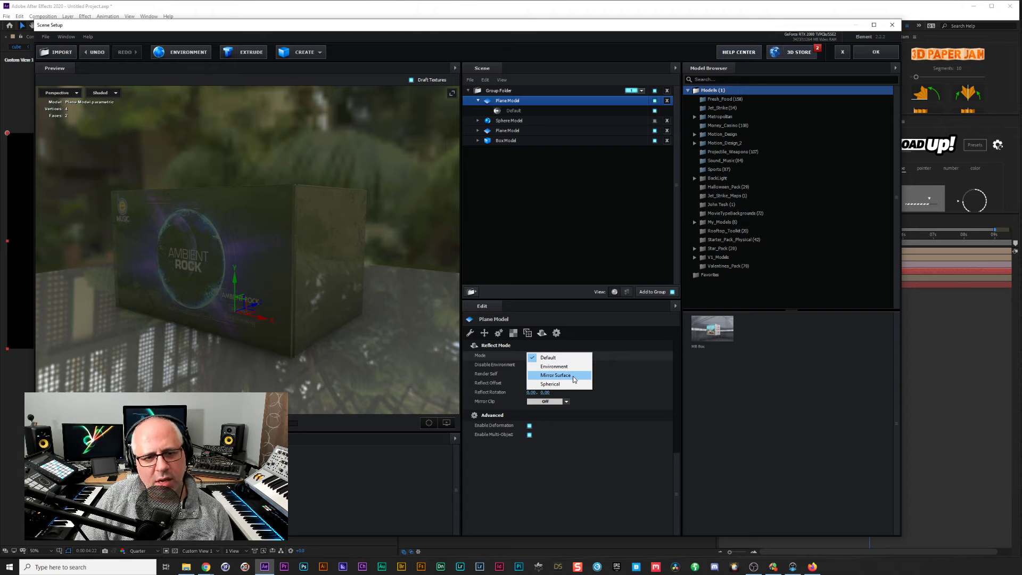
click(573, 376)
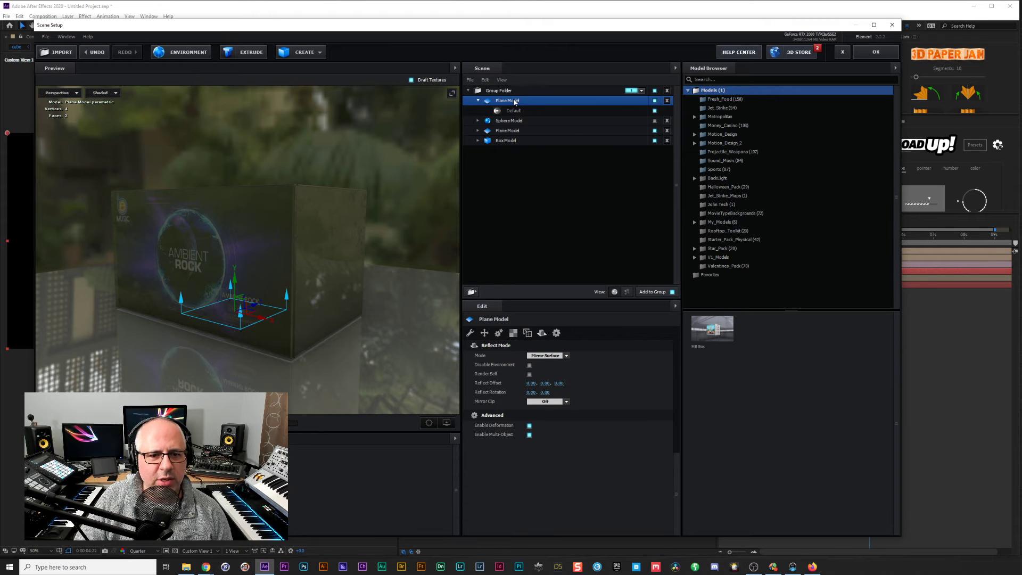
Enlarge the floor plane by increasing its X size to 7.00 and its uniform scale to over 860%.
click(469, 333)
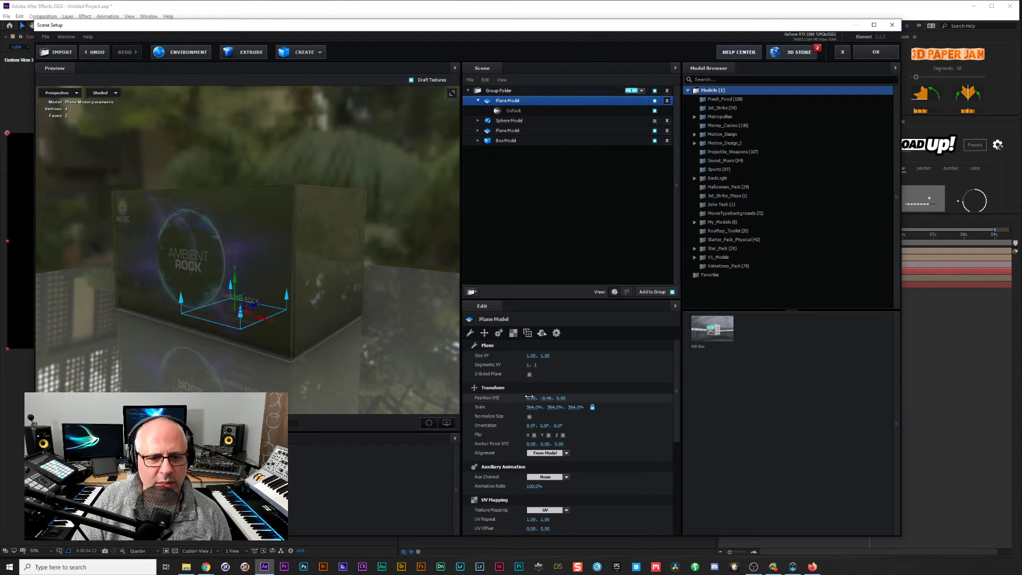
drag(531, 356, 666, 356)
drag(575, 407, 671, 408)
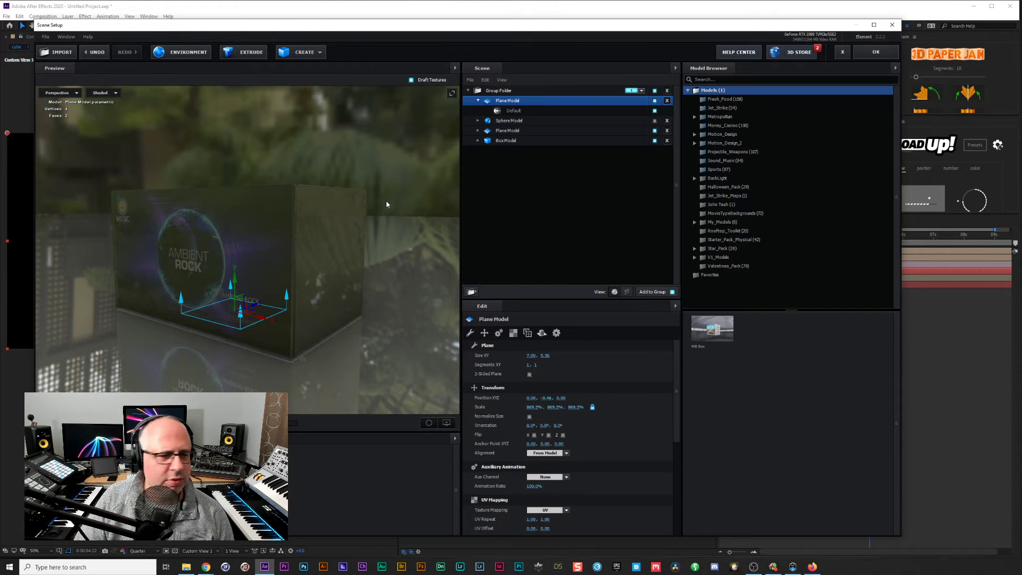
Lower the glossiness of the floor plane's Default material to about 86%.
click(514, 110)
click(484, 333)
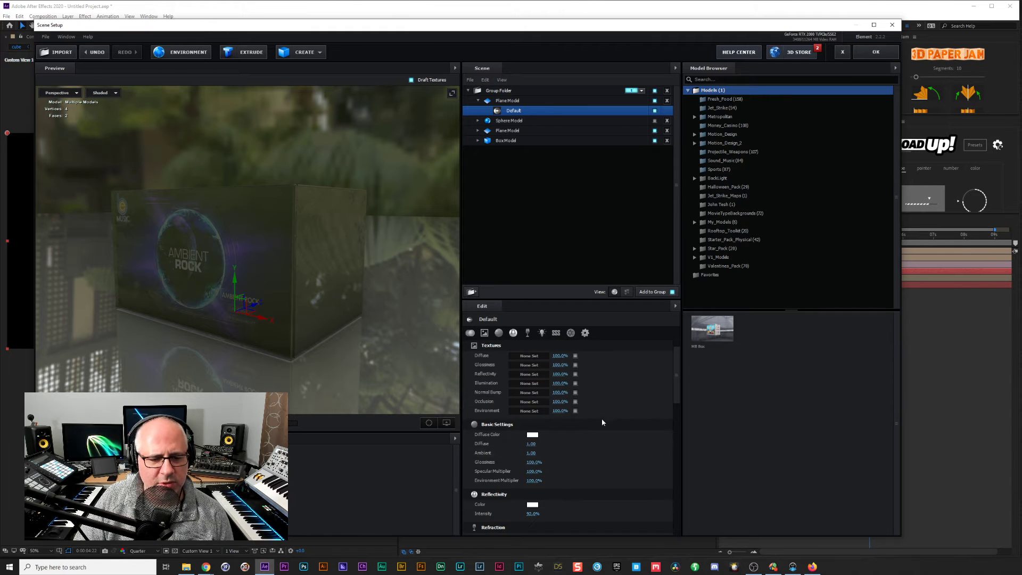
drag(534, 462, 534, 464)
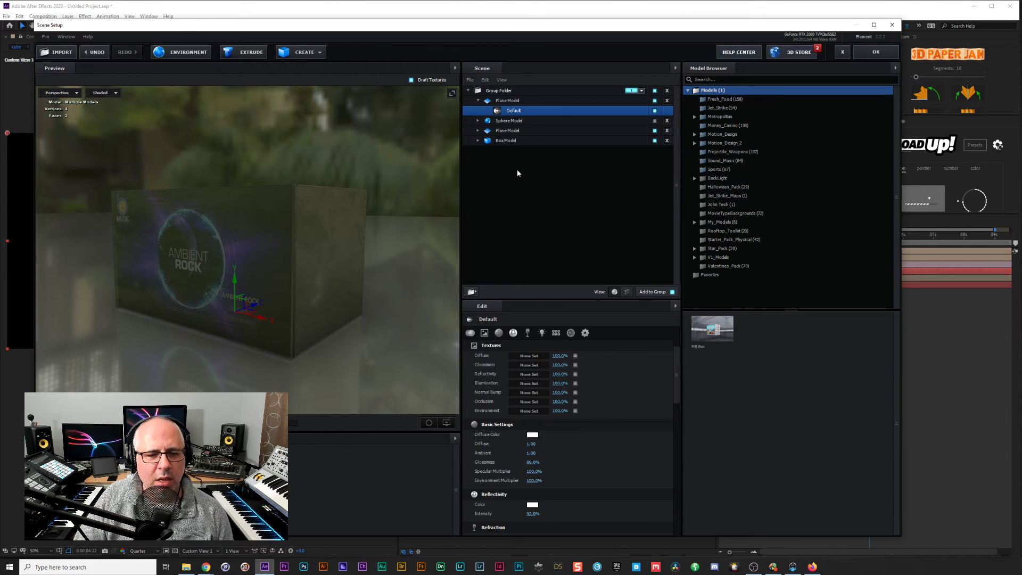
Enable Matte Shadow and Matte Reflection on the floor plane's material and accept the scene setup.
click(586, 333)
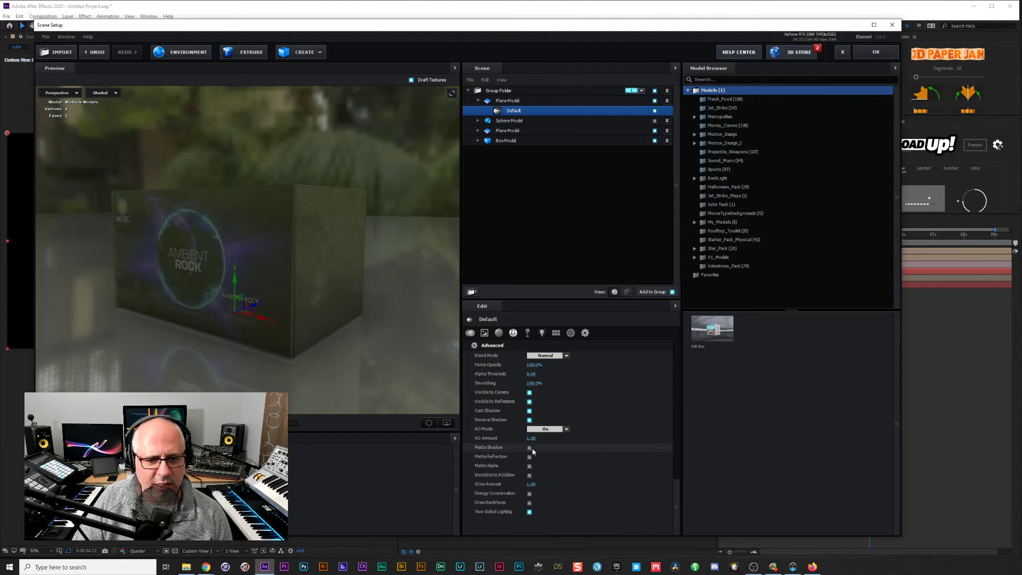
click(530, 448)
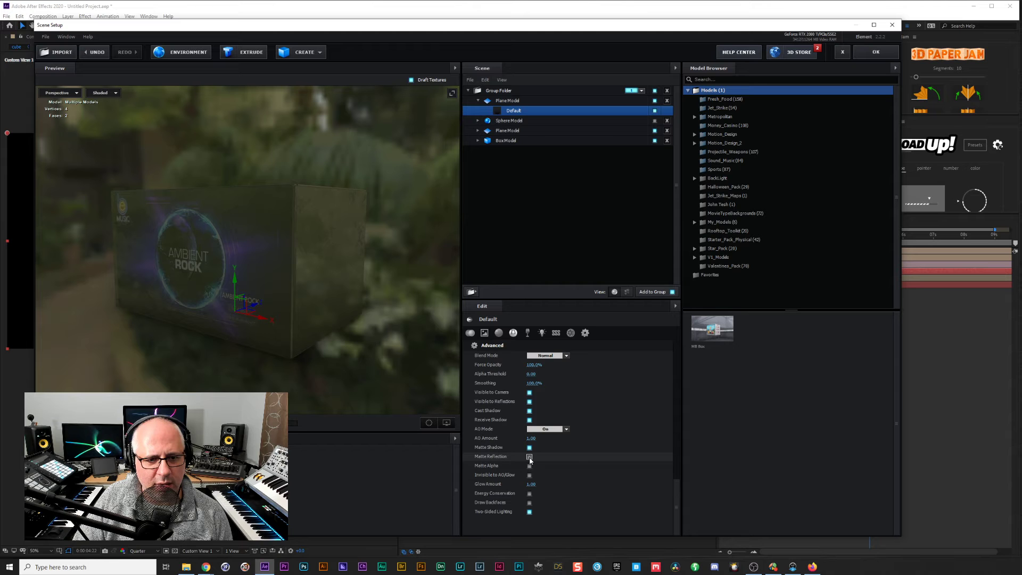
click(529, 457)
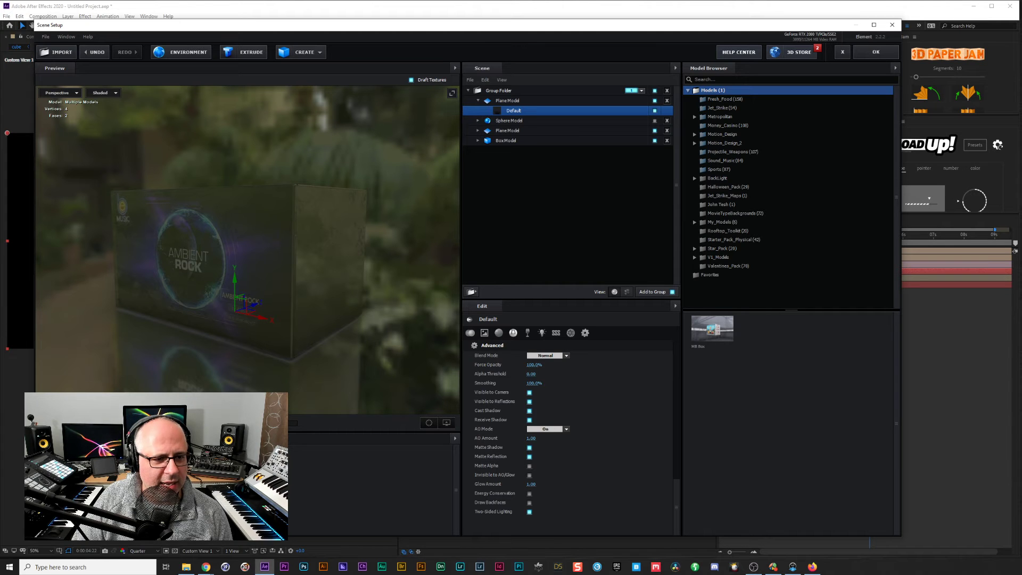
drag(317, 344, 334, 326)
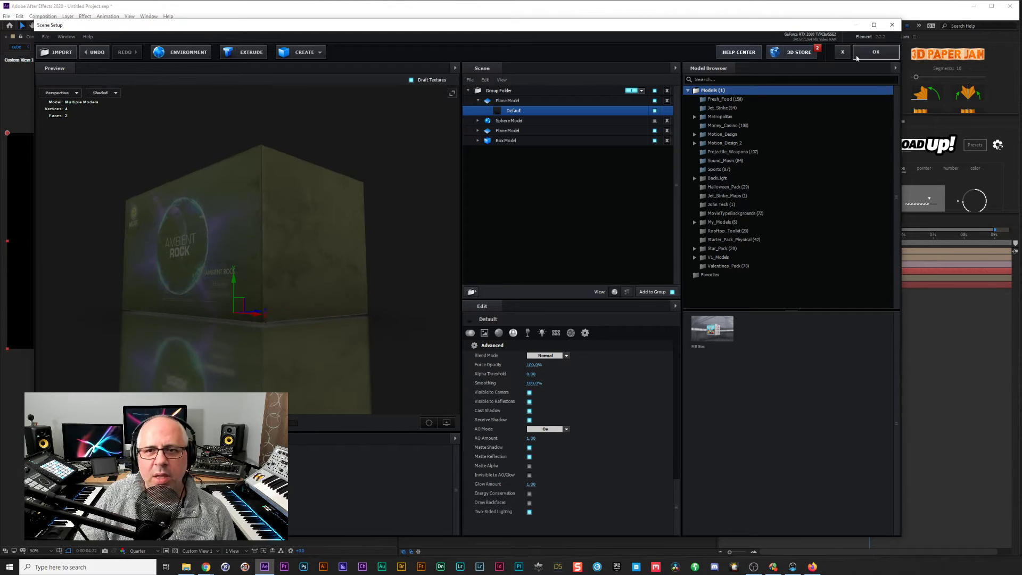
click(876, 52)
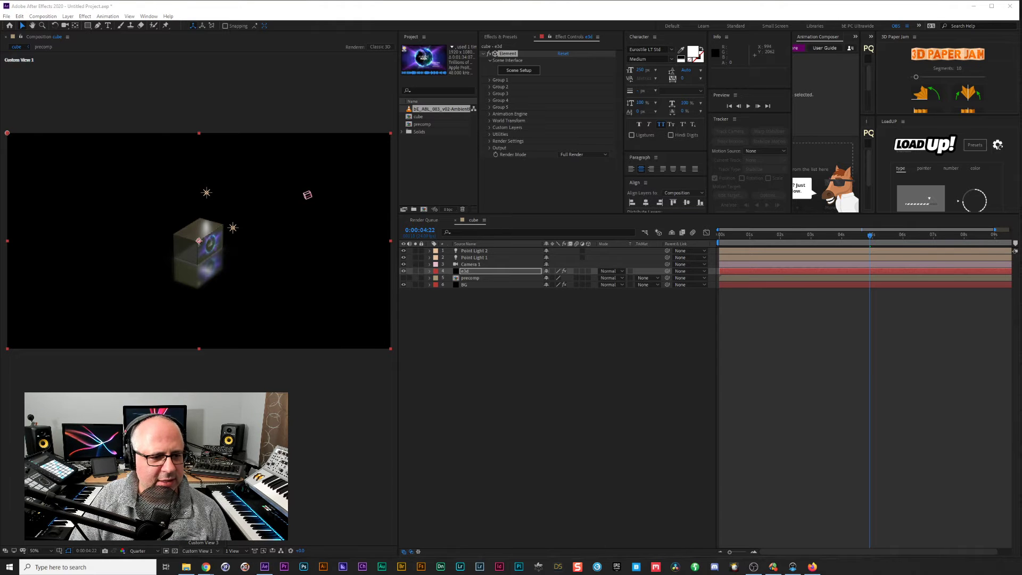
Switch the composition view to the active camera and orbit and dolly the camera back to frame the box with its reflection.
key(F12)
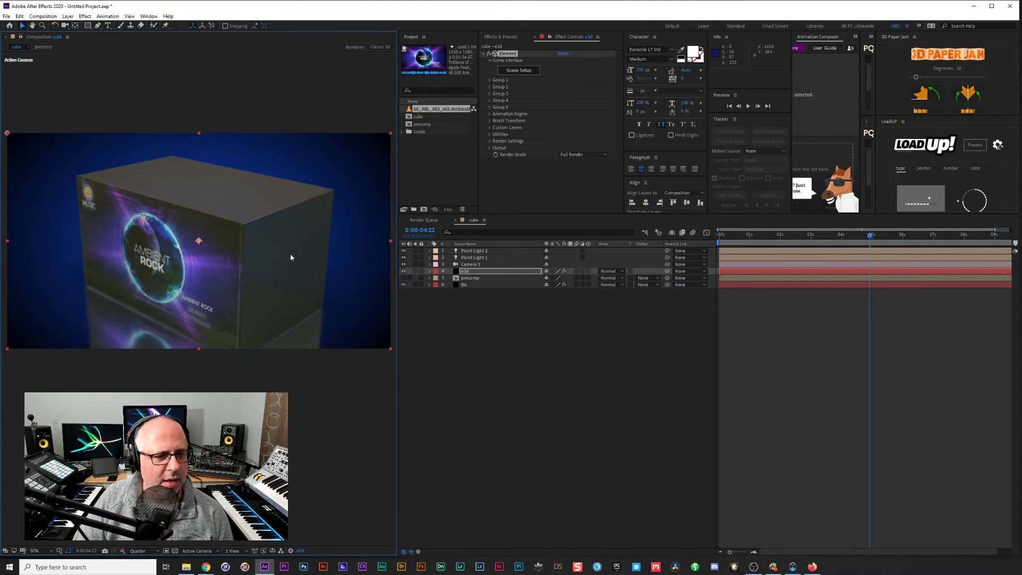
drag(249, 266, 257, 242)
key(c)
drag(256, 241, 244, 352)
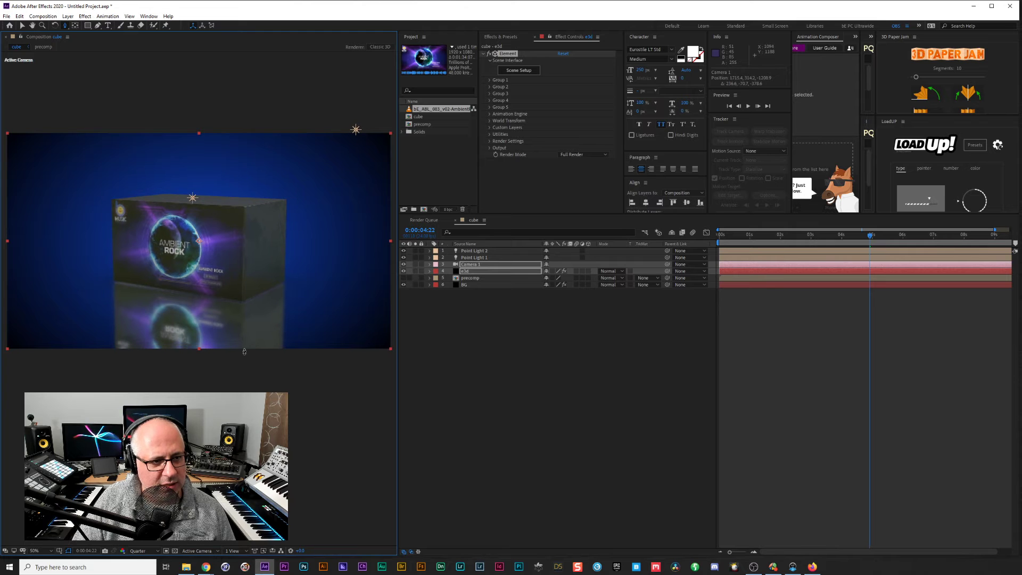
key(c)
drag(229, 285, 230, 288)
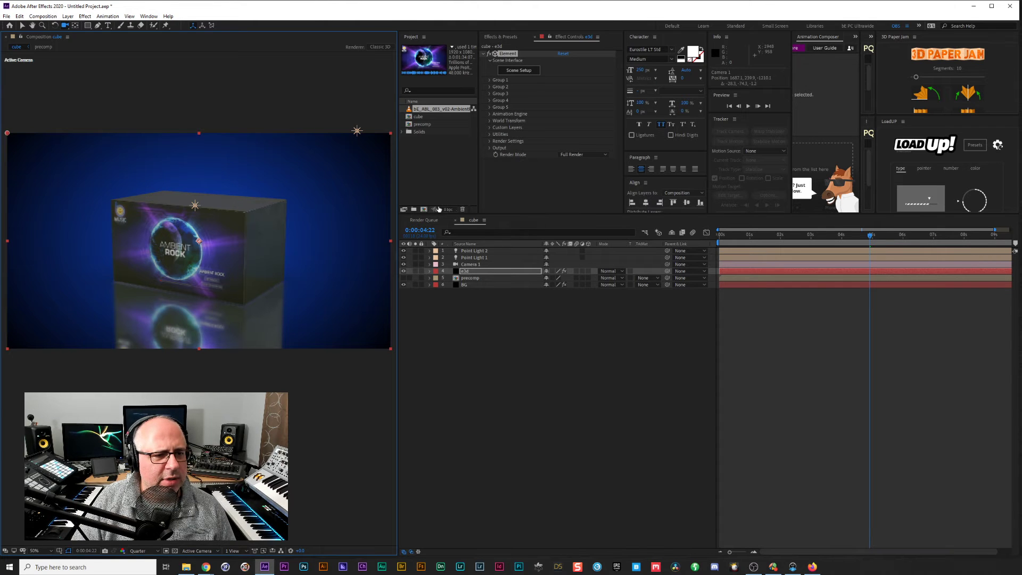
Reopen the e3d layer's scene setup and turn off Matte Reflection and Matte Shadow on the floor plane's material.
click(505, 350)
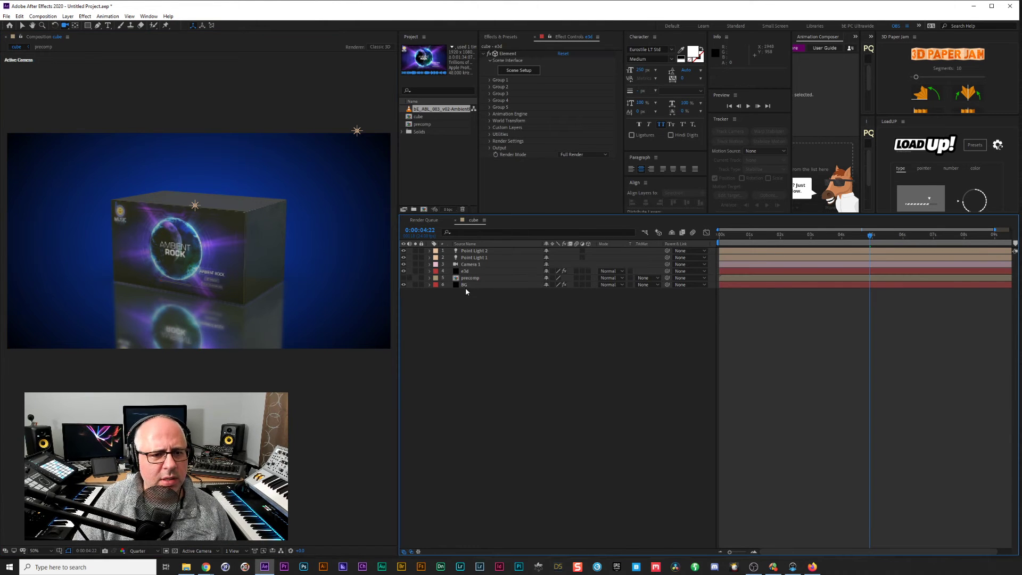
click(472, 285)
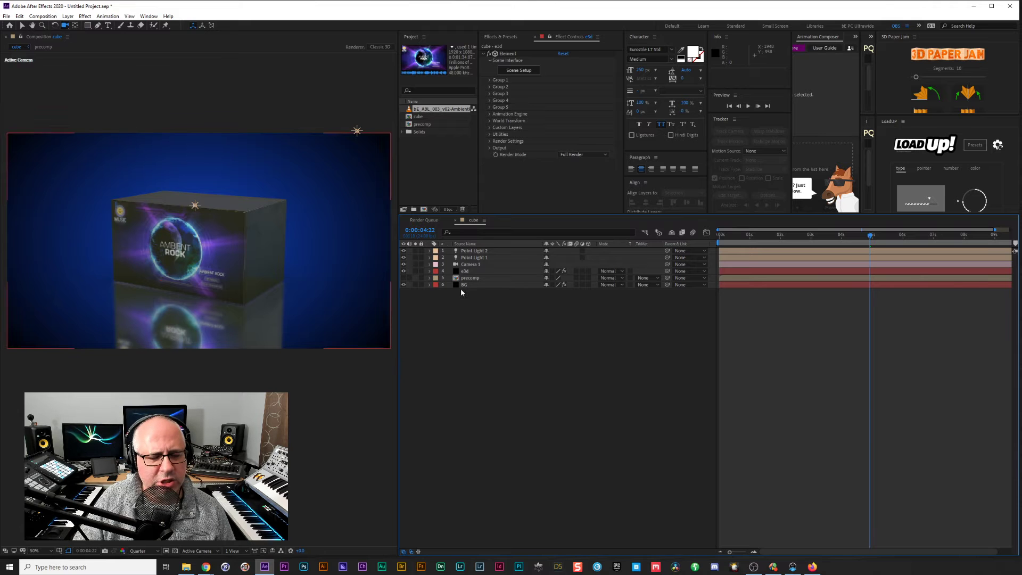
click(468, 272)
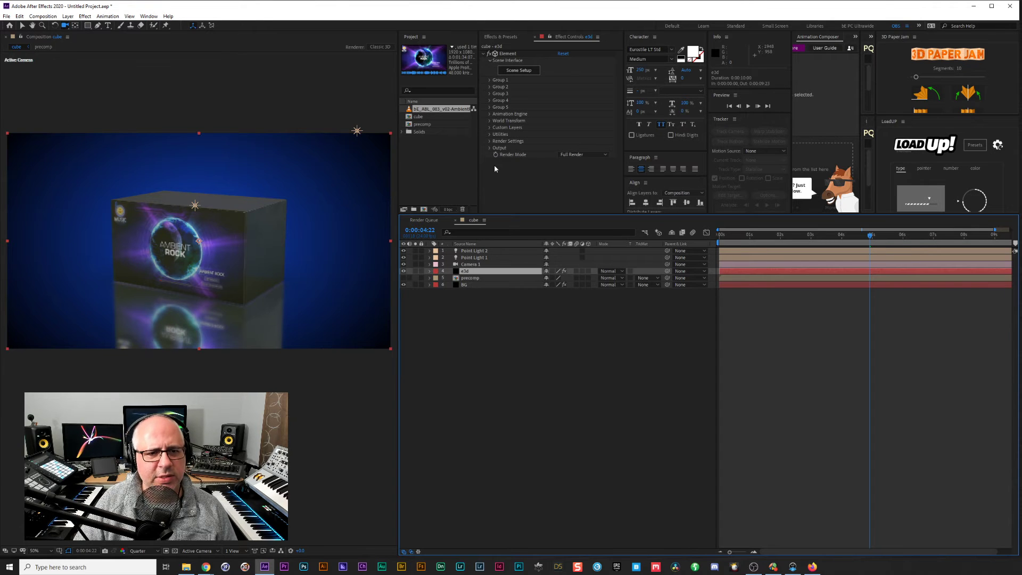
click(508, 53)
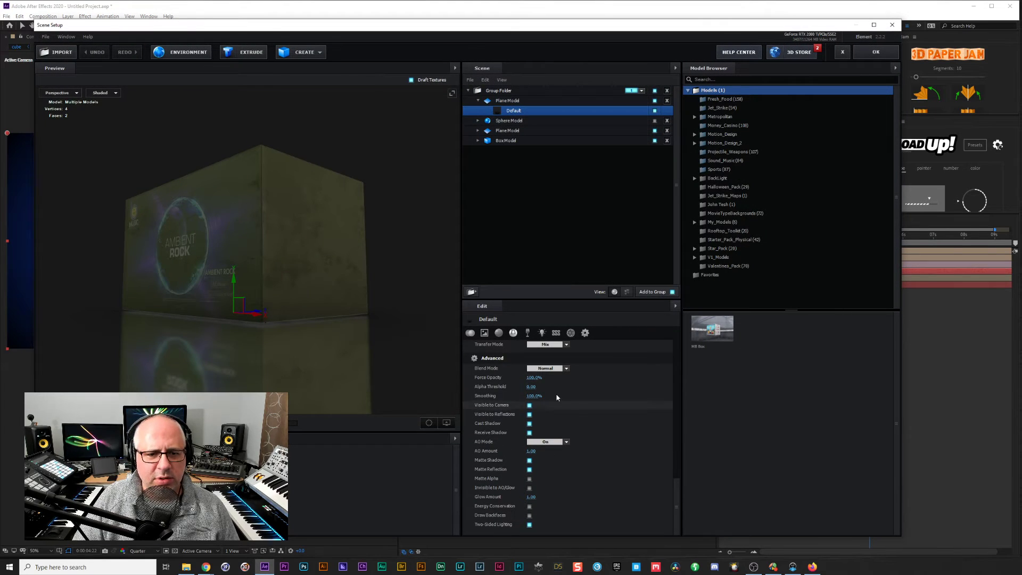
scroll(533, 383, down, 1)
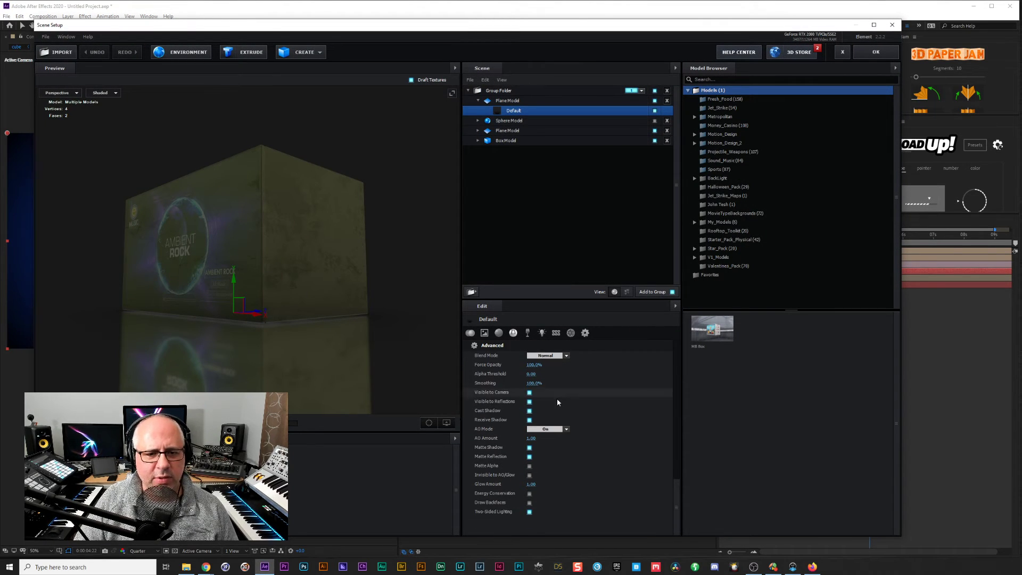
click(530, 456)
click(530, 447)
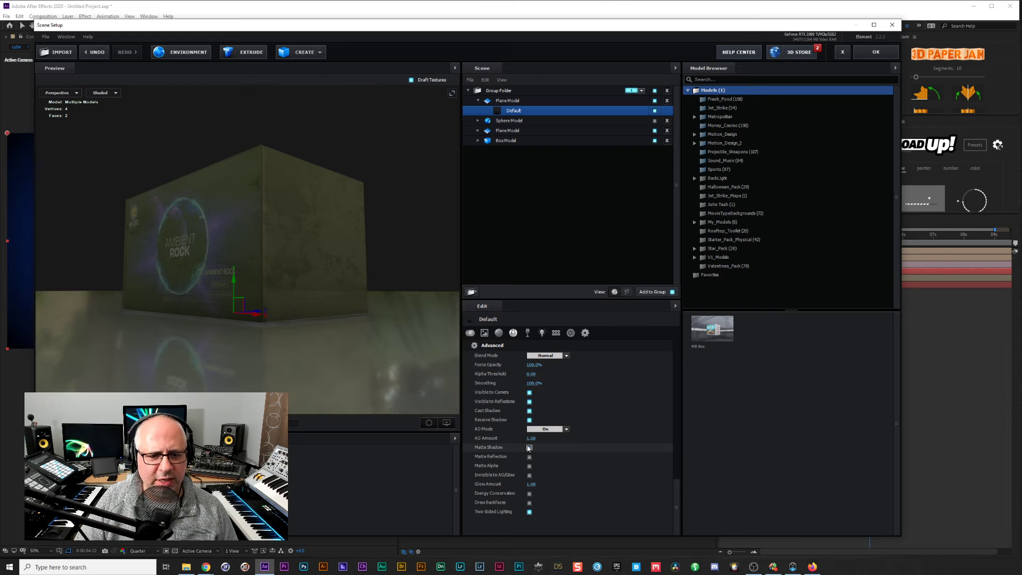
drag(297, 283, 344, 303)
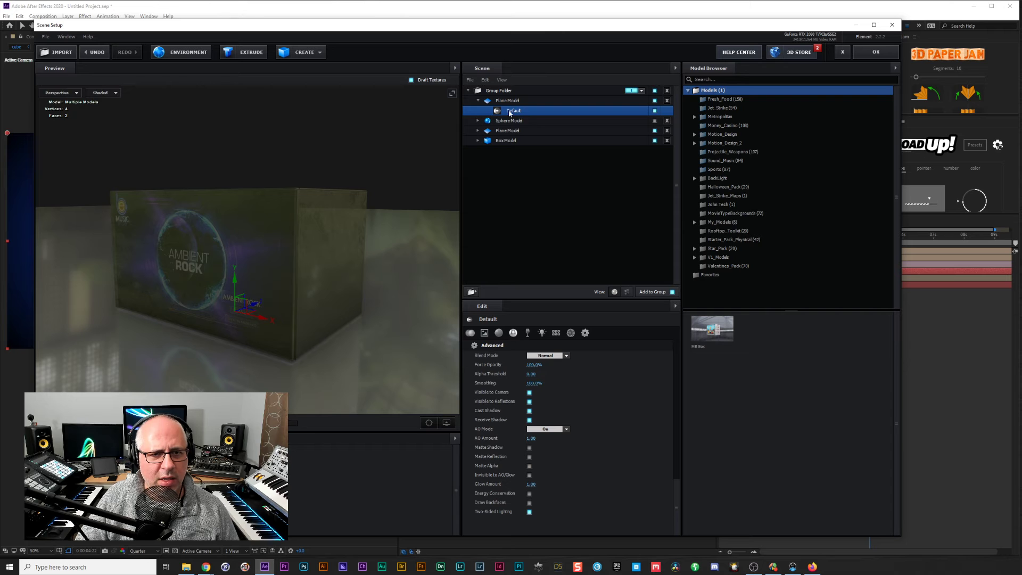
Set the floor material's reflectivity intensity to about 44% and lower its glossiness to about 77%.
click(470, 333)
scroll(593, 499, down, 3)
scroll(593, 500, down, 1)
drag(532, 454, 521, 465)
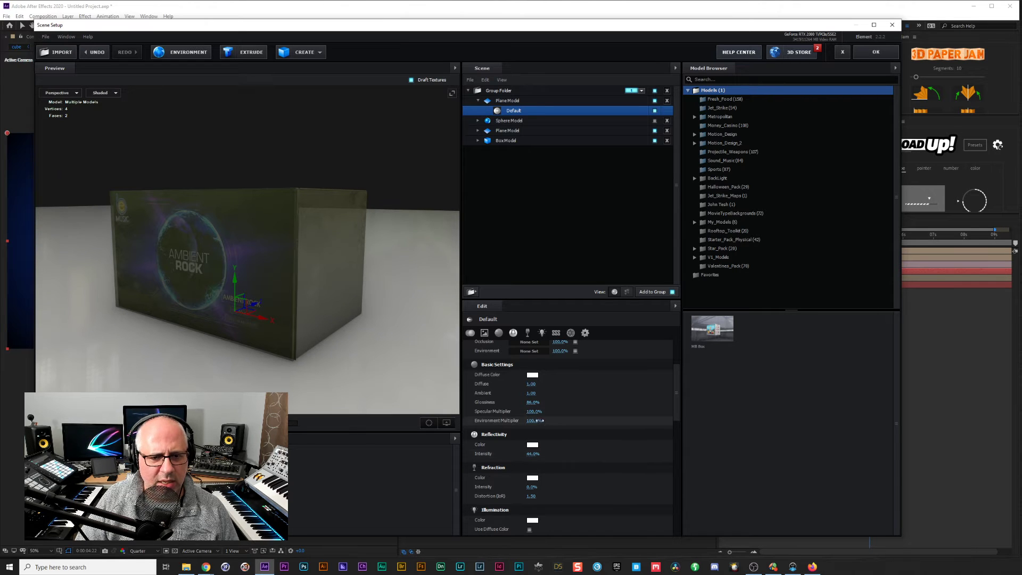
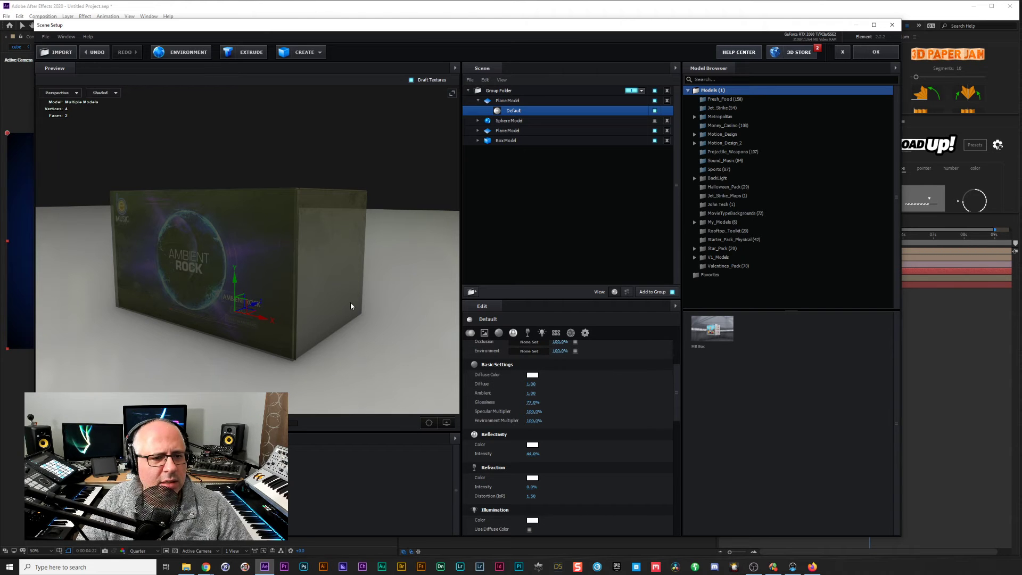
Lower the floor plane slightly to a Y position of -0.47 and accept the scene setup.
click(512, 100)
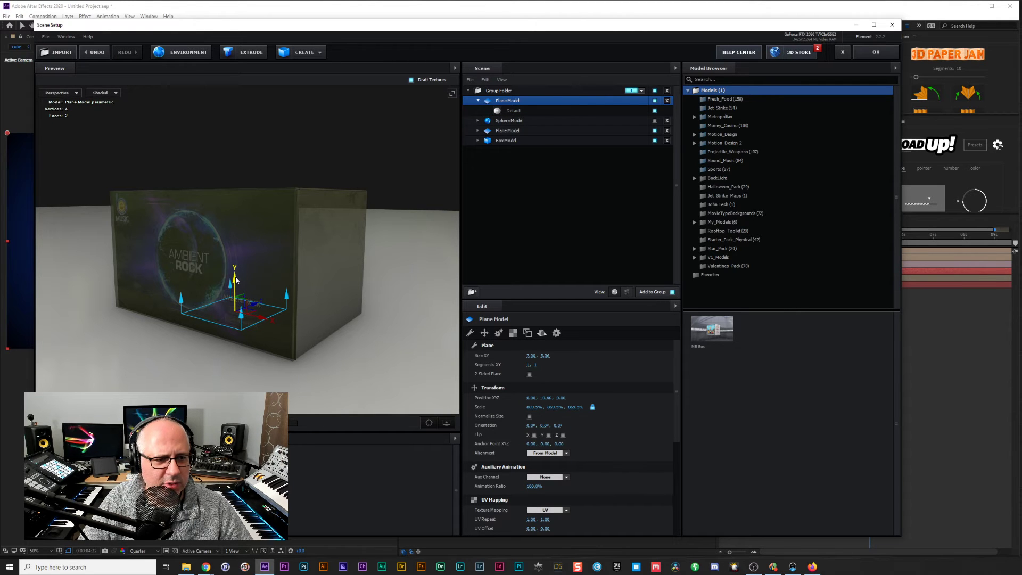
drag(237, 281, 238, 284)
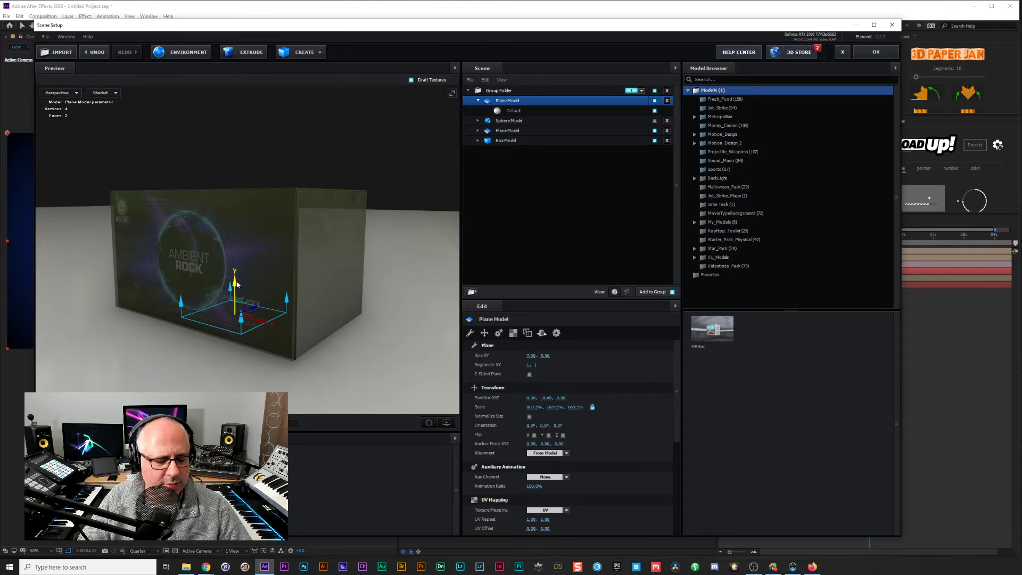
key(ctrl+z)
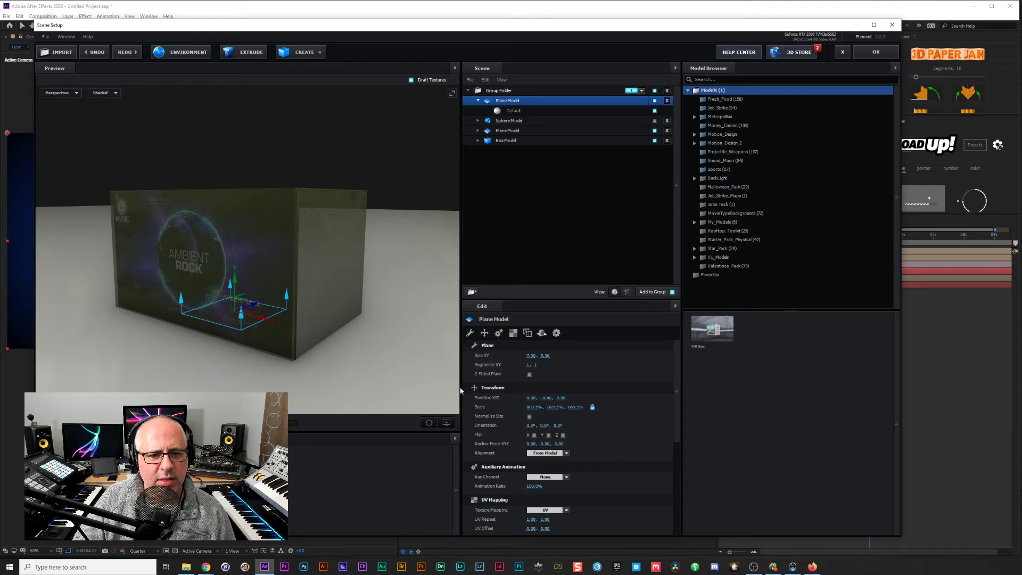
drag(235, 282, 236, 283)
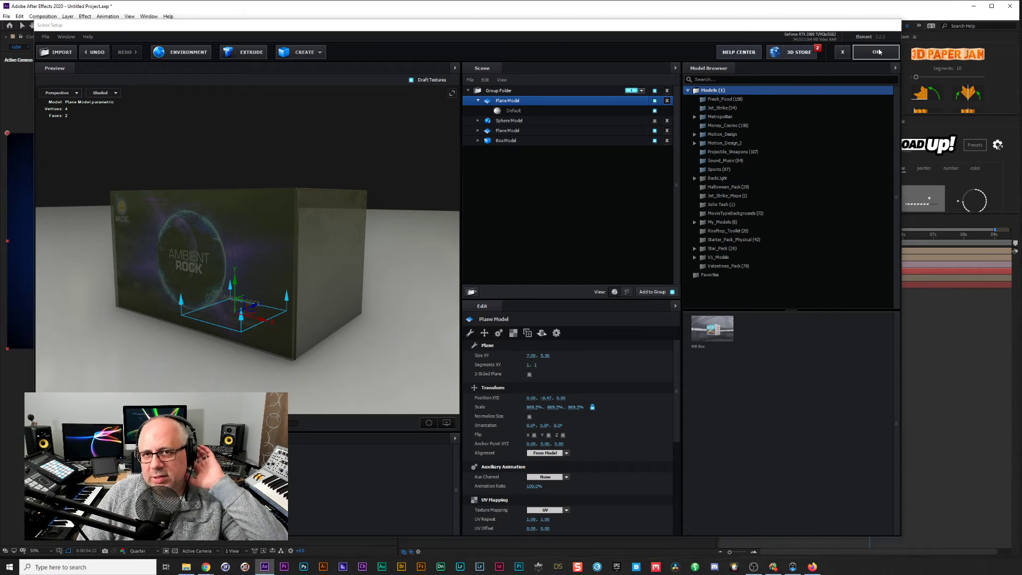
click(876, 52)
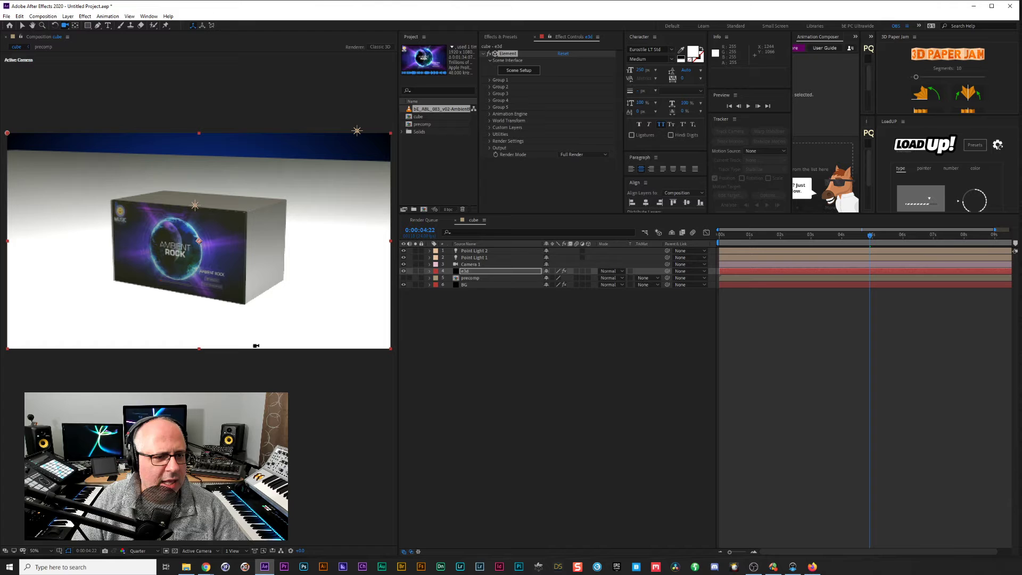
Reveal the Shadows options in the render settings of the e3d layer's Element effect.
click(470, 265)
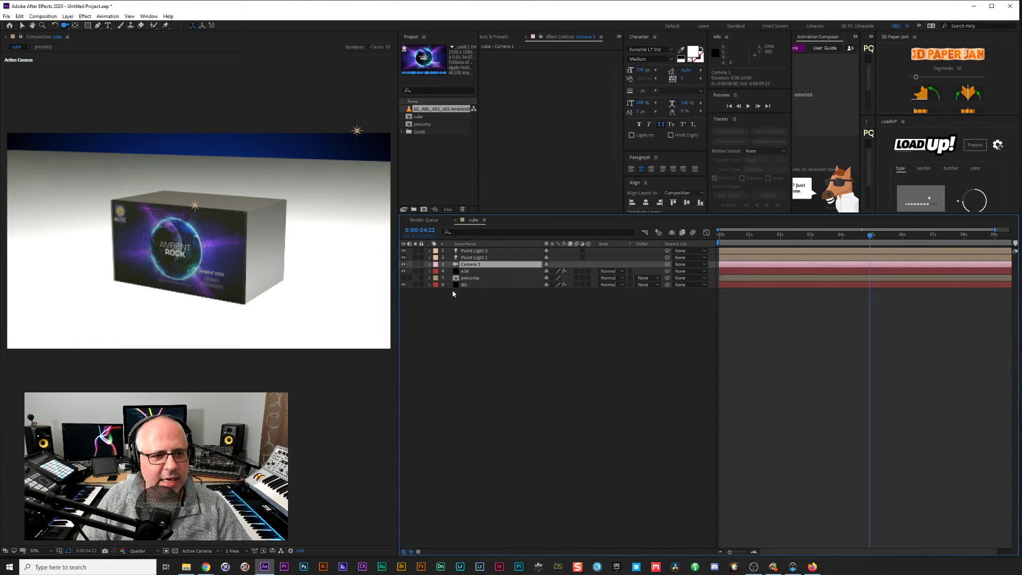
click(474, 258)
key(ctrl+shift+Up)
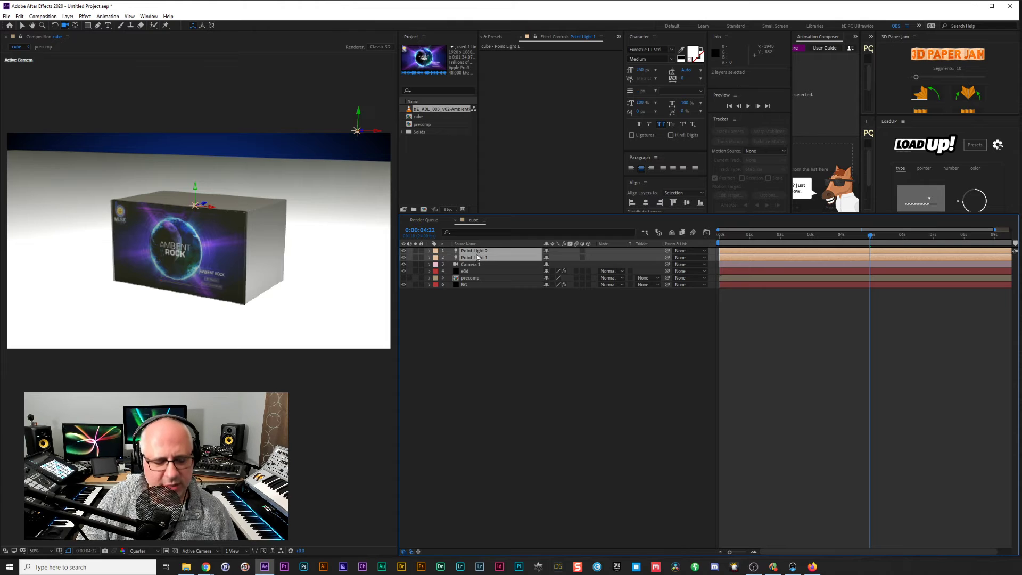
click(465, 272)
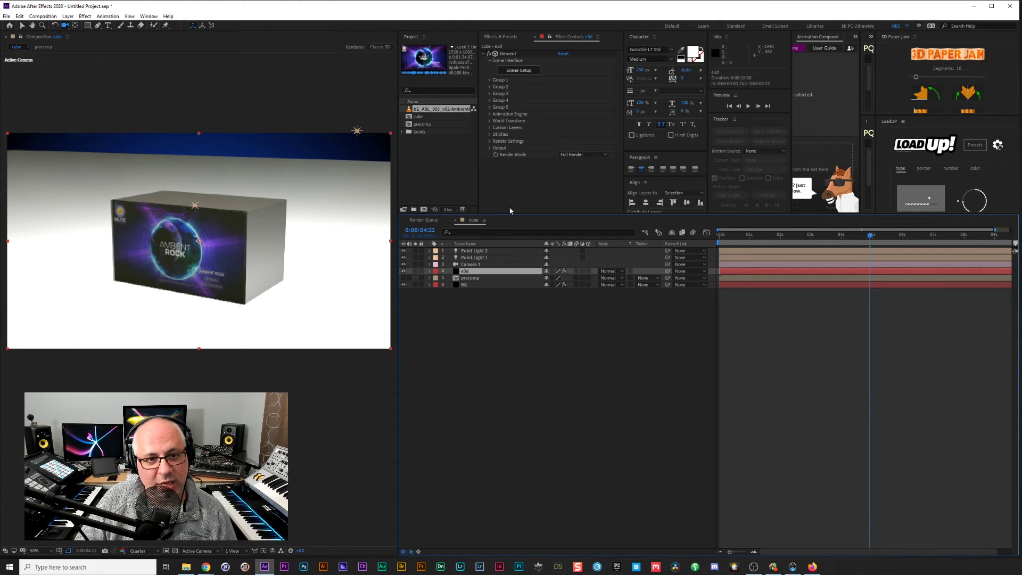
click(490, 141)
scroll(493, 142, down, 2)
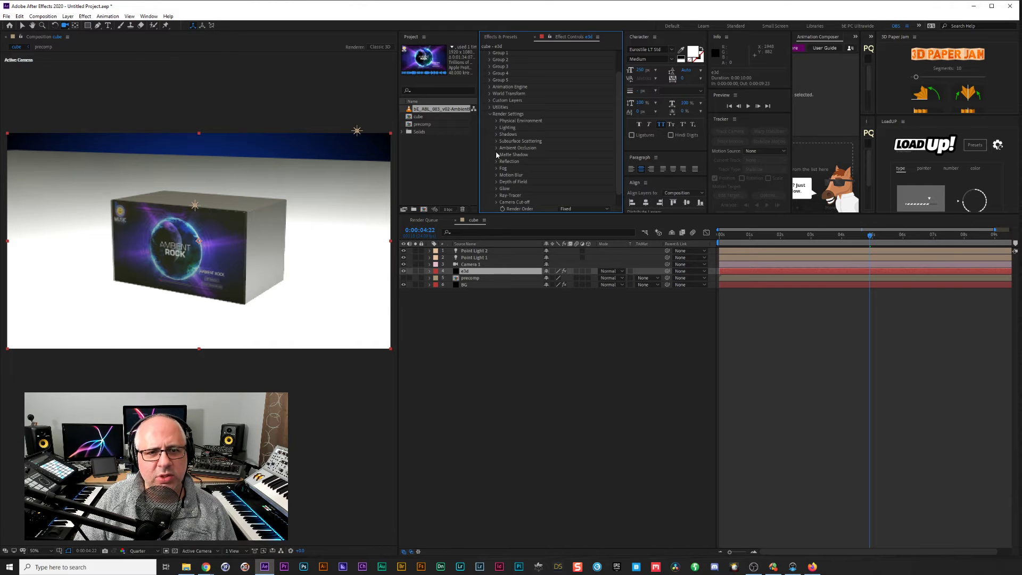
click(496, 134)
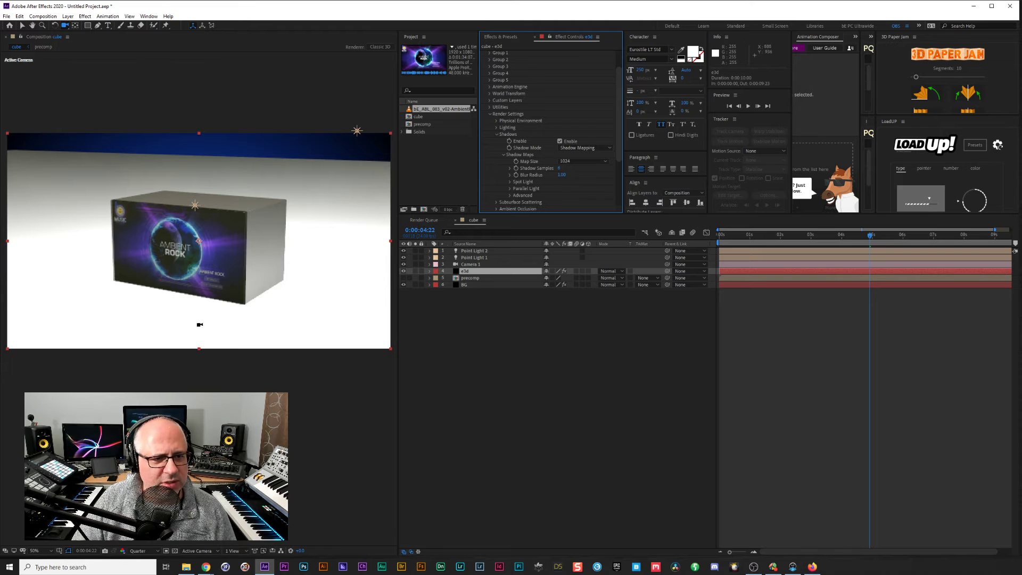
Turn on Casts Shadows for Point Light 1 and Point Light 2 together.
click(480, 257)
shift+click(478, 251)
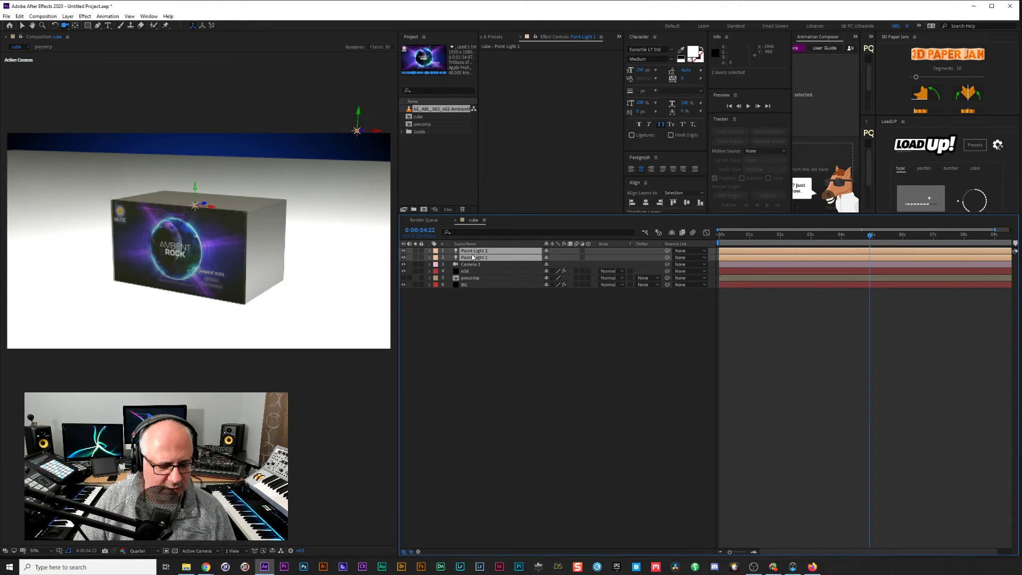
key(a)
key(a)
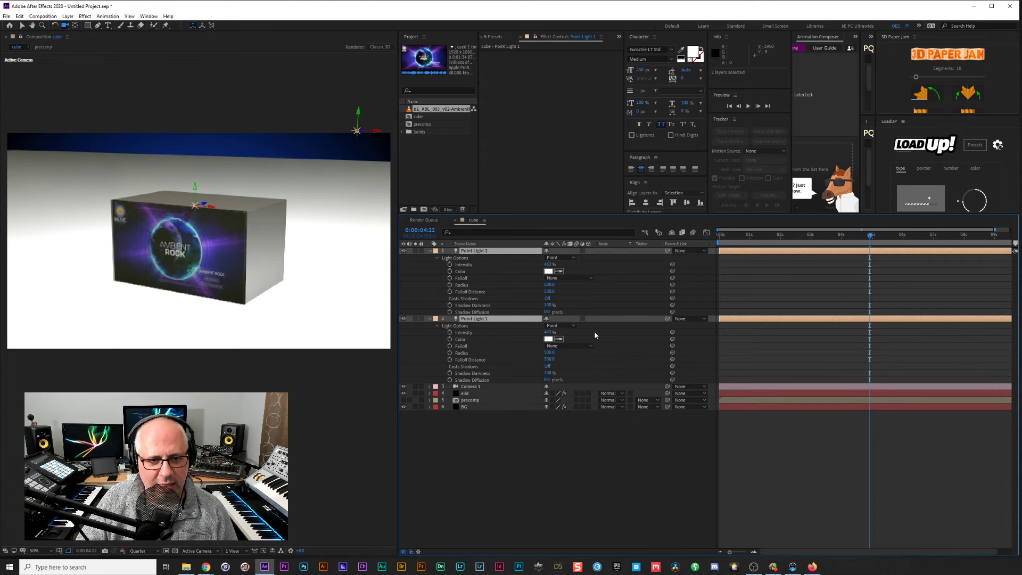
click(548, 299)
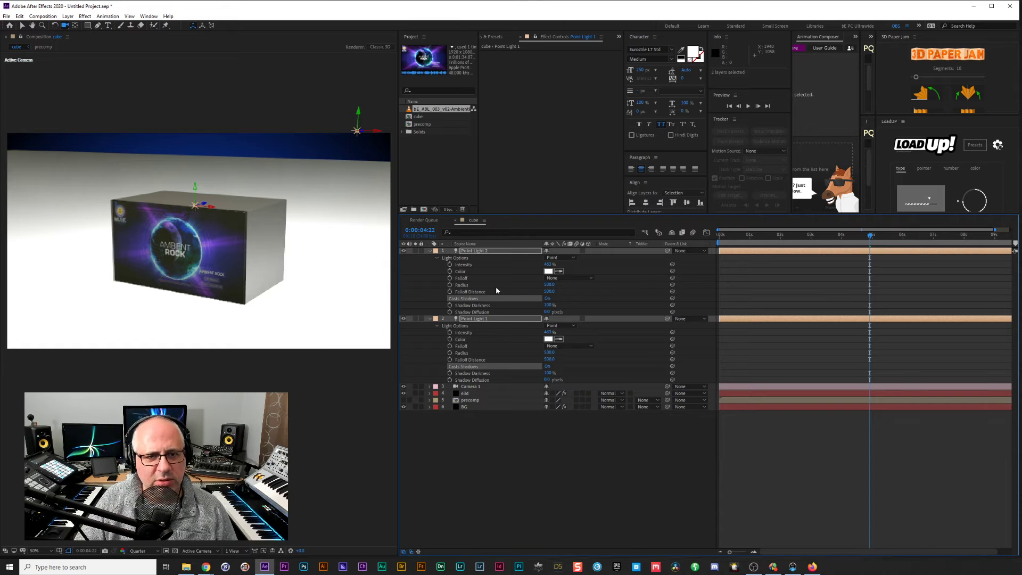
click(430, 250)
Hide both point lights in the composition.
click(468, 271)
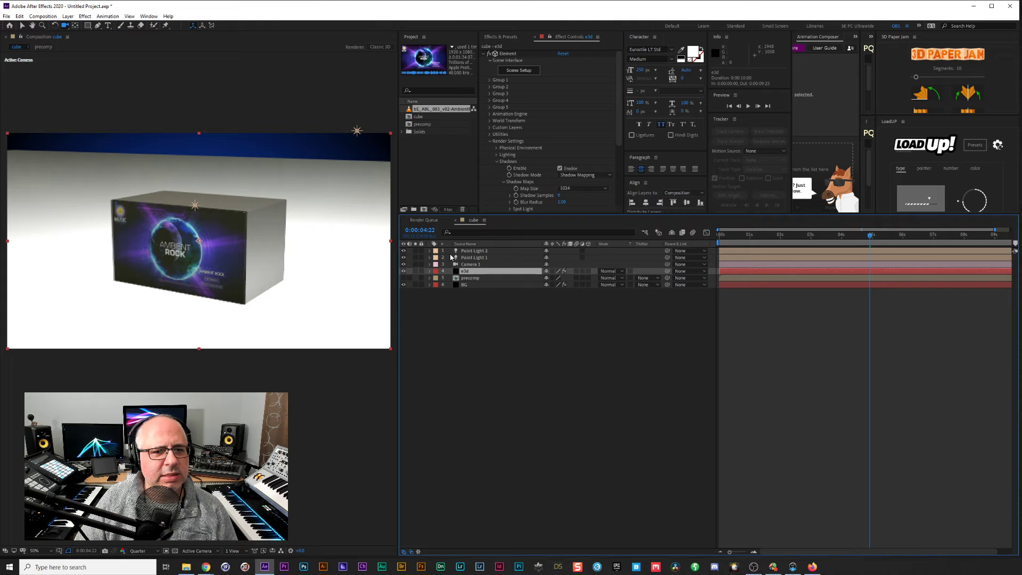
click(472, 265)
click(403, 258)
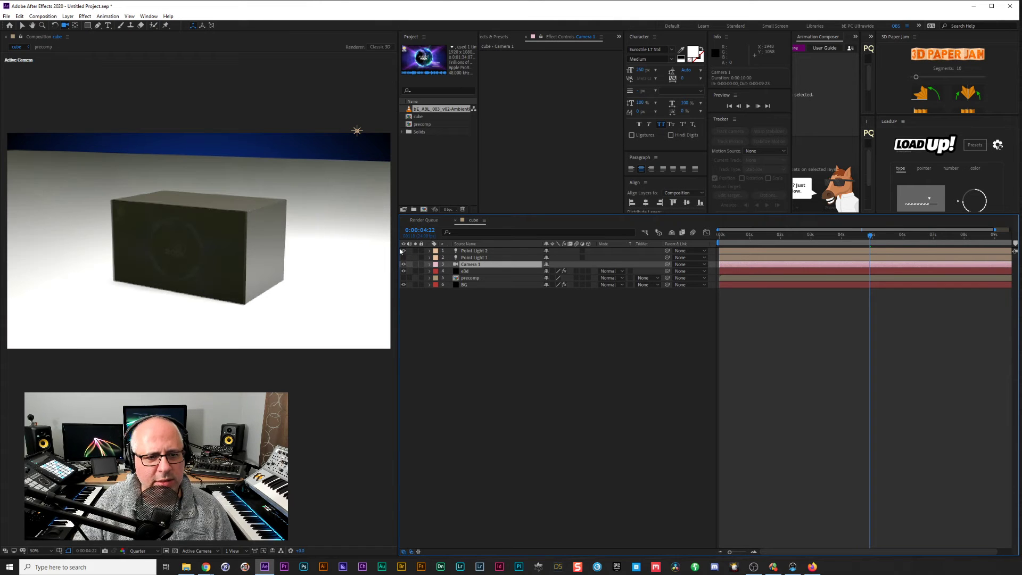
click(403, 251)
click(506, 296)
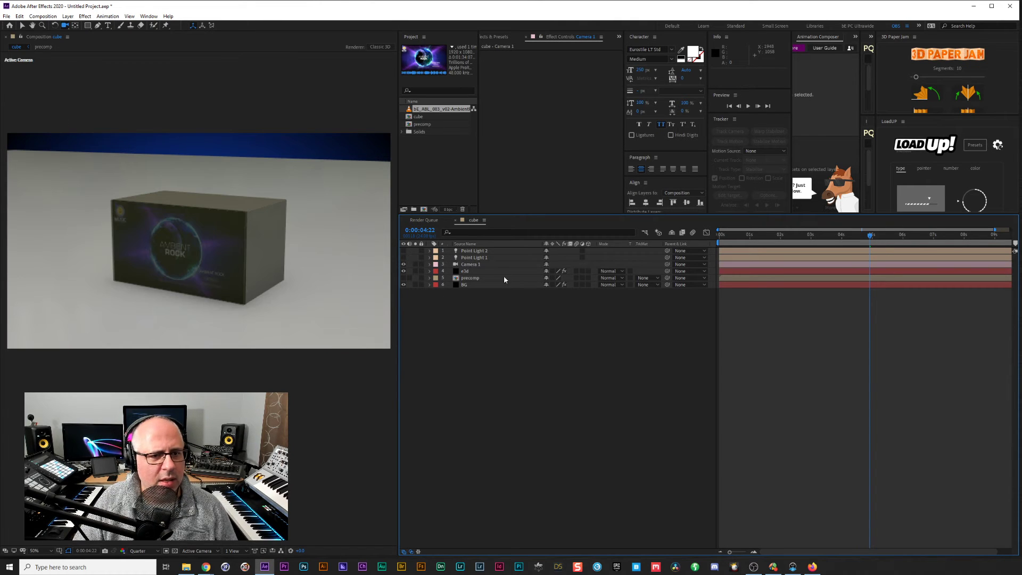
Show Point Light 1 again and move it toward the front left of the box.
click(481, 257)
click(403, 257)
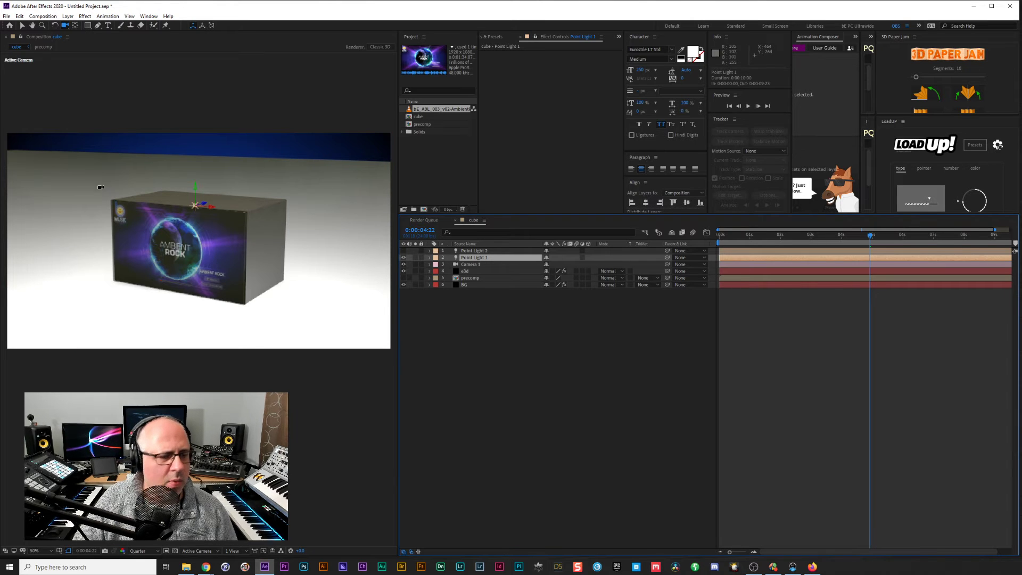
key(v)
drag(195, 191, 96, 237)
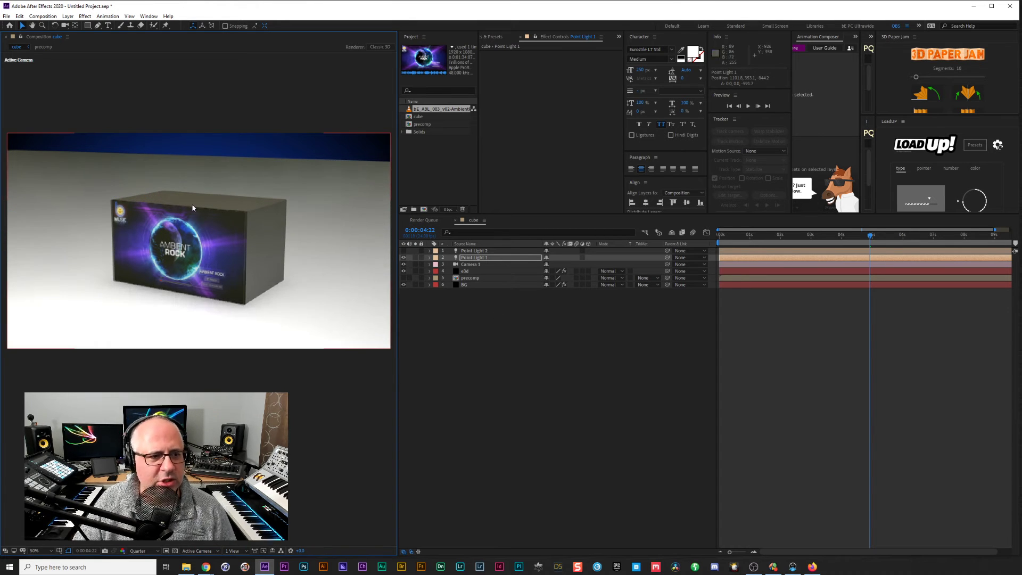
Set the Element effect's shadow mode on the e3d layer to Ray-Traced and collapse the layer's properties.
click(465, 271)
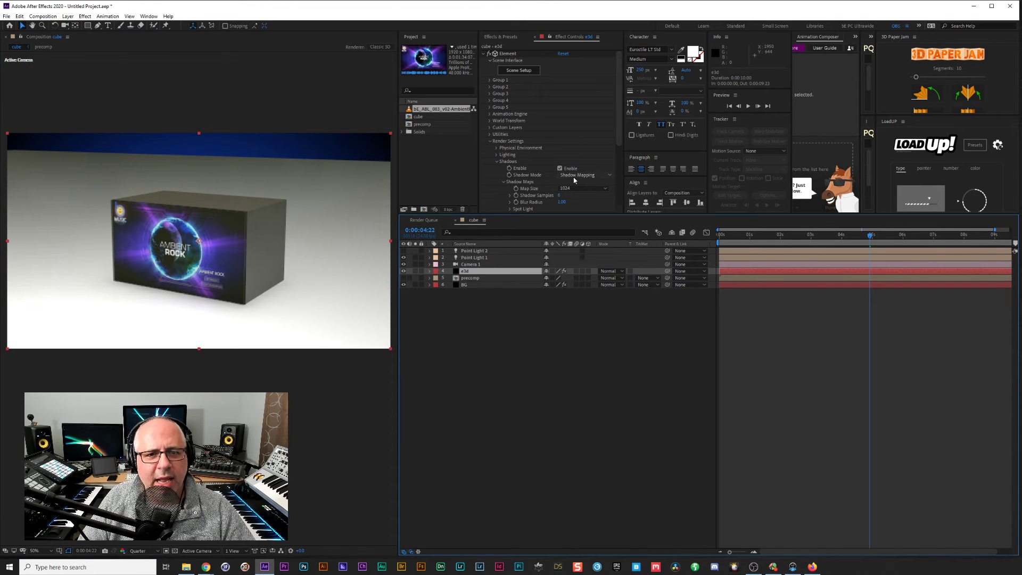
click(578, 176)
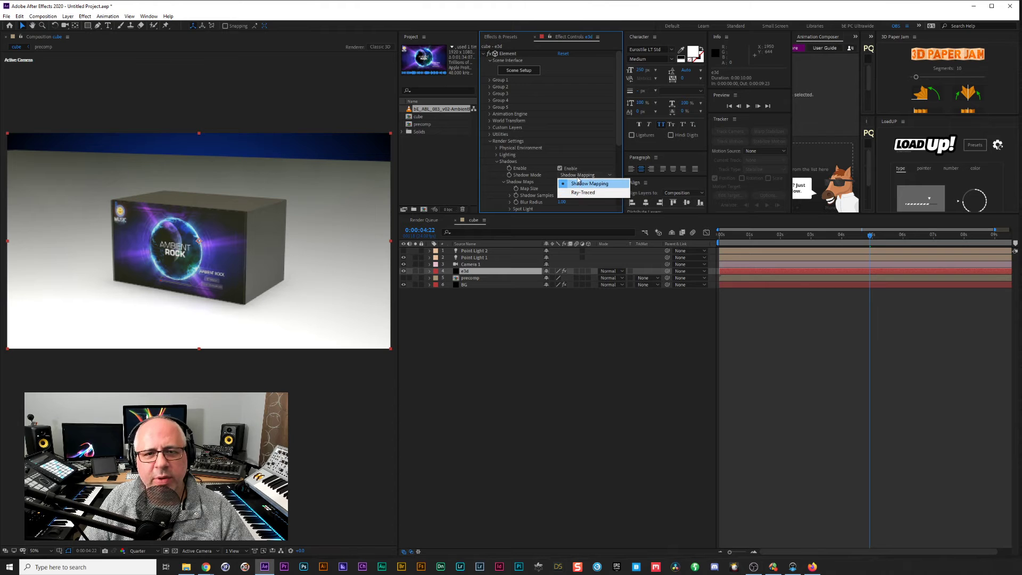
click(583, 192)
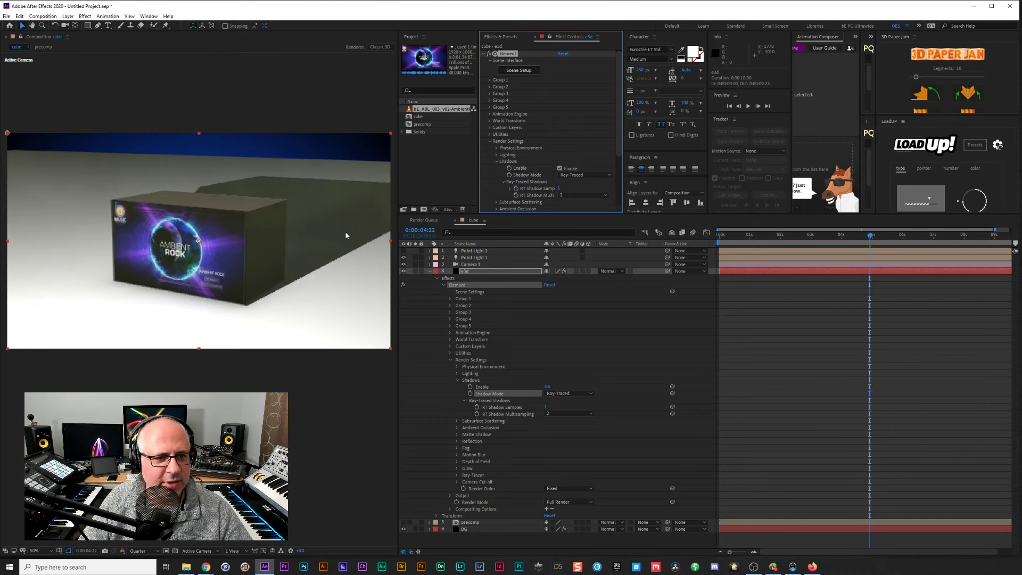
click(473, 257)
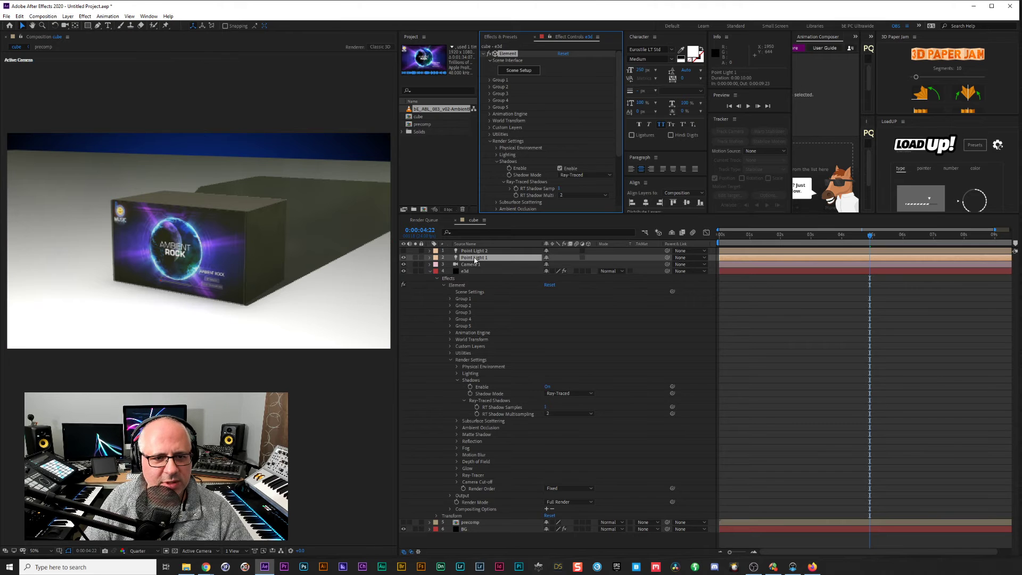
click(430, 271)
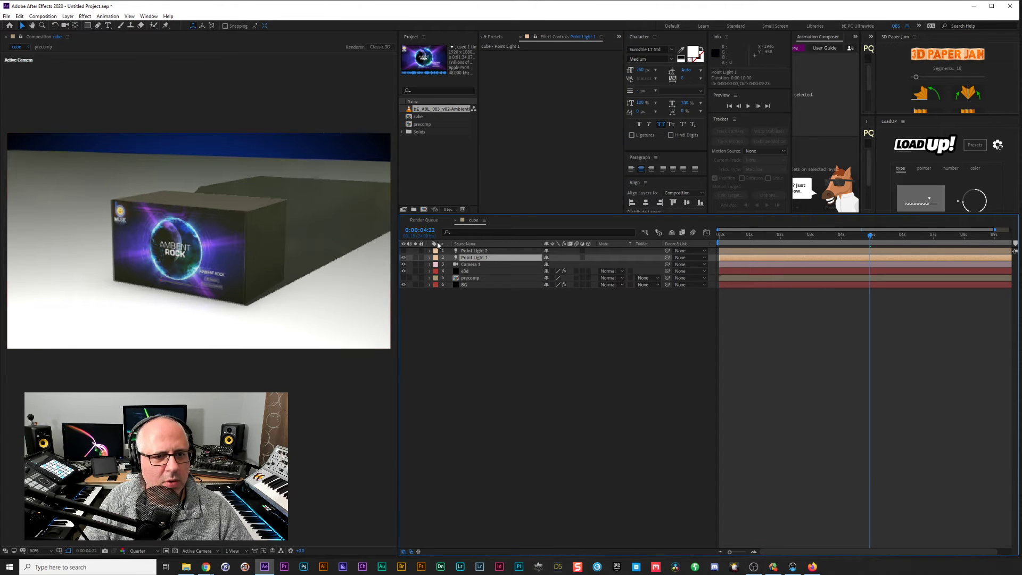
Move Point Light 1 behind and above the box, and raise its Shadow Diffusion to about 74 pixels.
key(comma)
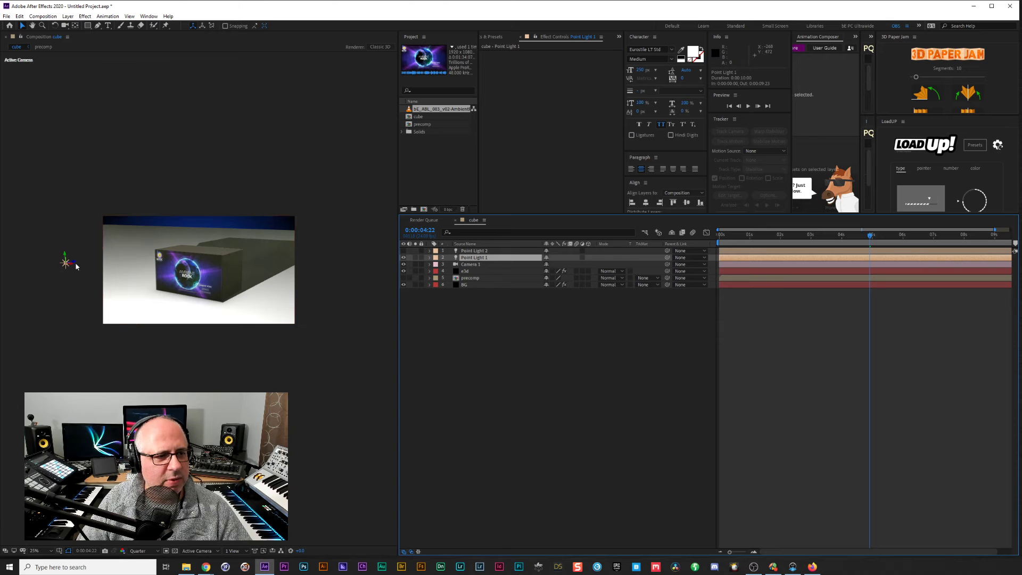
drag(74, 264, 149, 261)
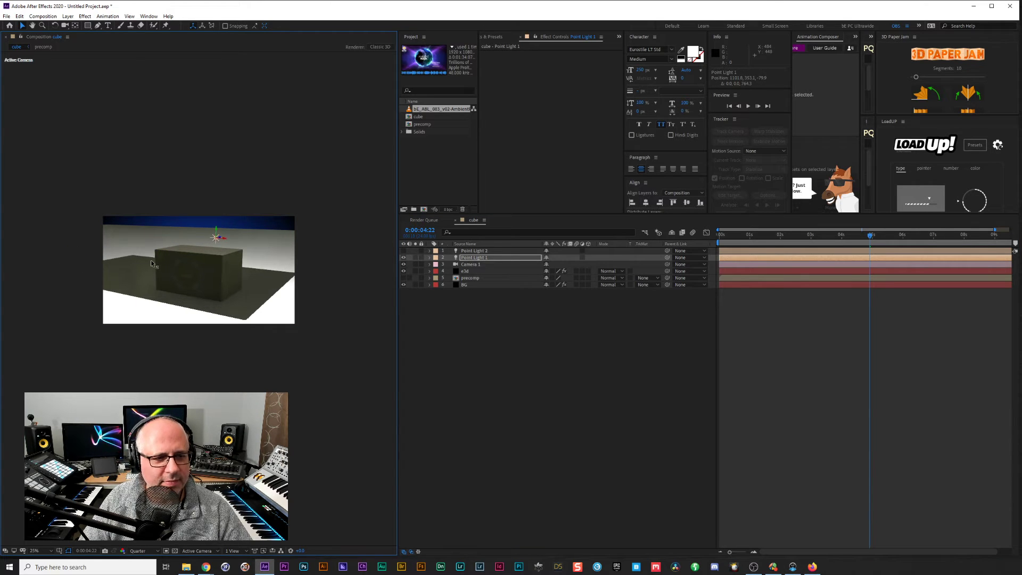
key(period)
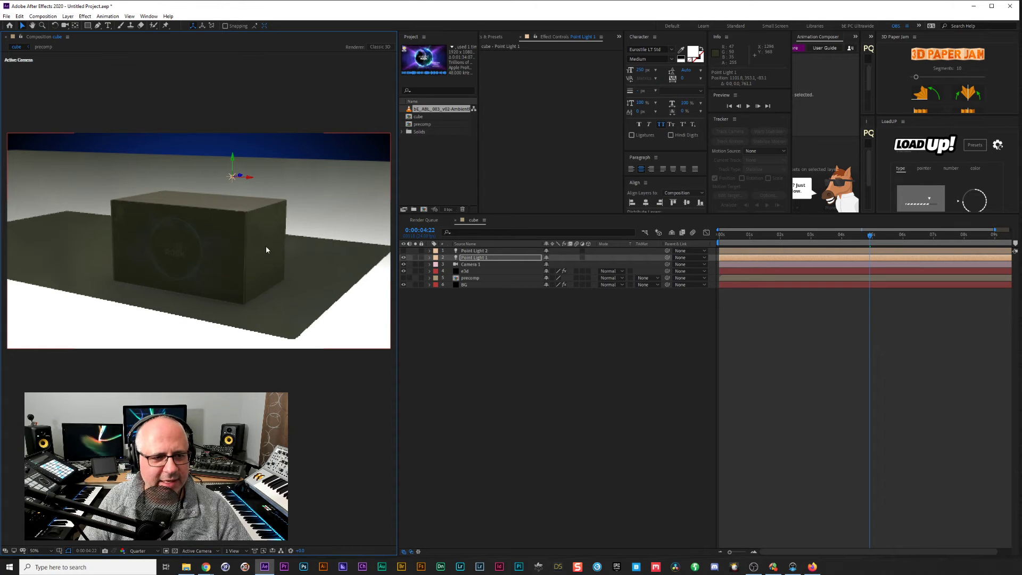
click(429, 258)
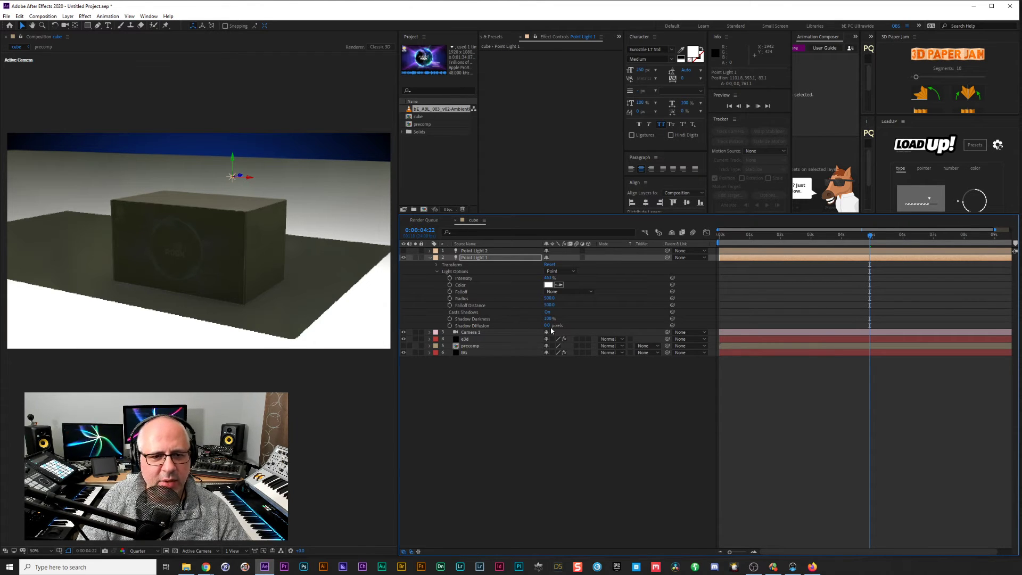
drag(546, 325, 570, 322)
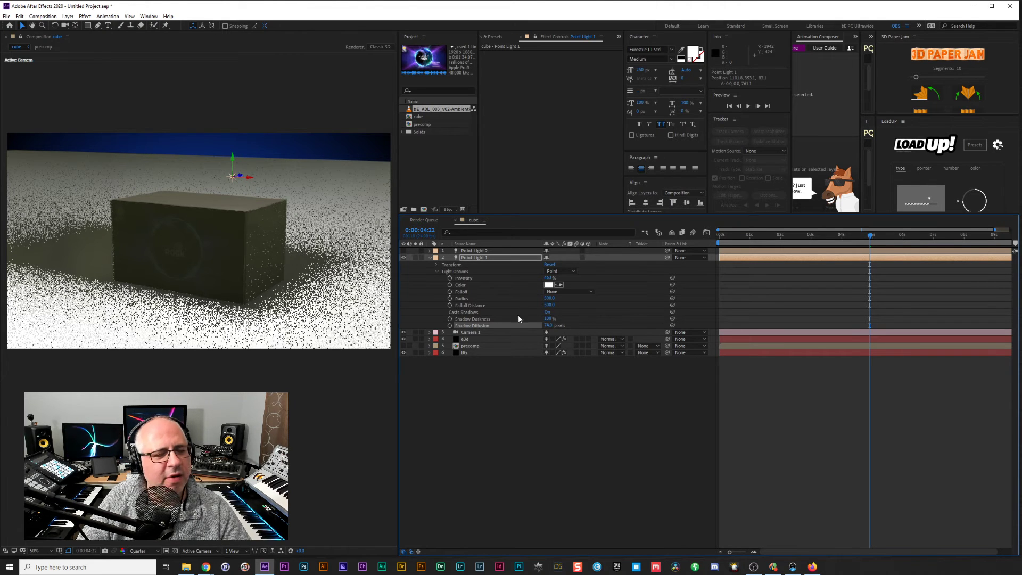
Try ray-traced shadow sample counts of 4 and 8 in the Element effect on the e3d layer.
click(469, 341)
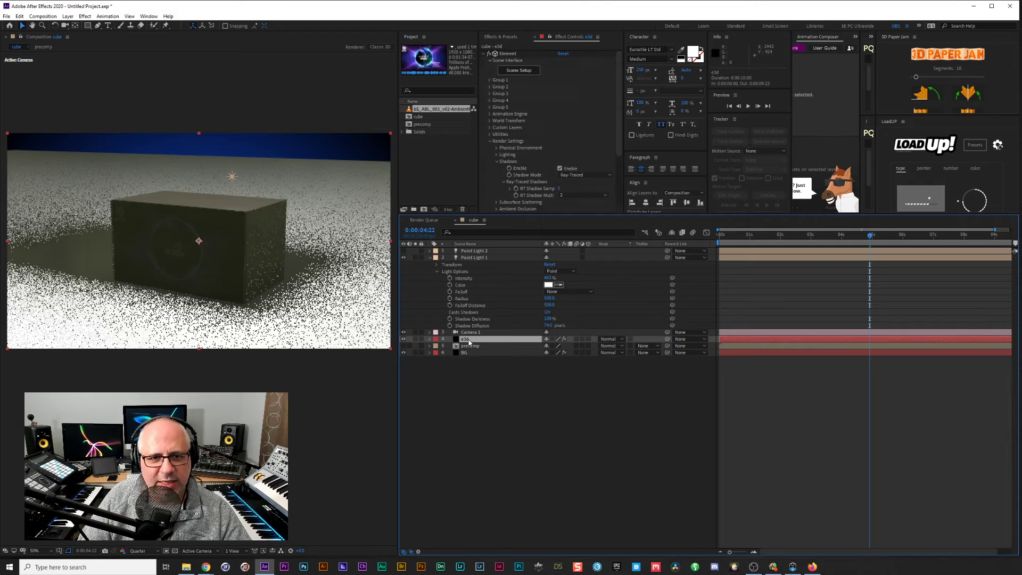
click(560, 191)
drag(571, 189, 583, 189)
click(559, 190)
text(4)
key(Return)
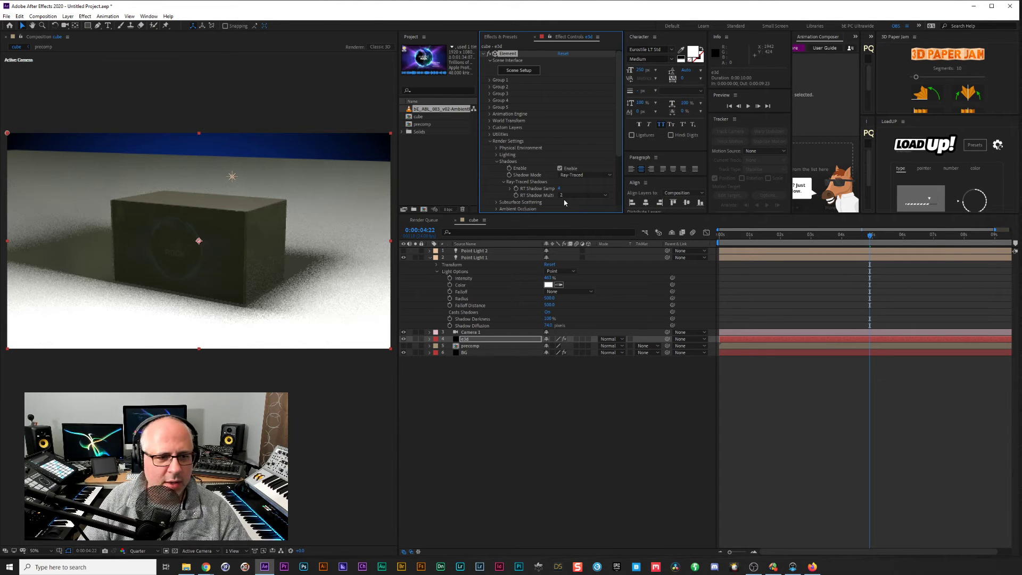
click(560, 189)
text(8)
key(Return)
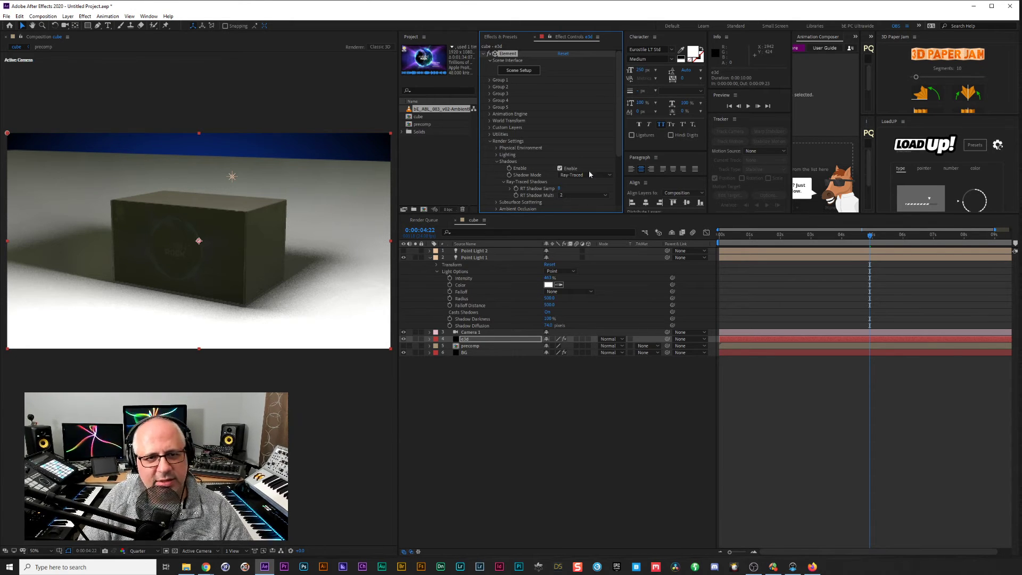
Try a ray-traced shadow multisampling of 4 and return it to 2.
click(571, 196)
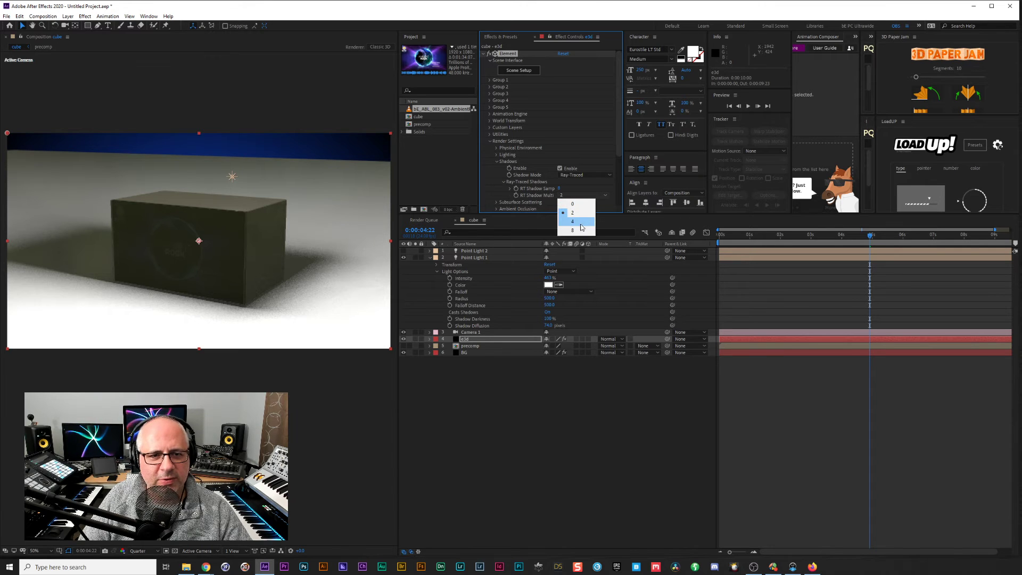
click(580, 224)
click(570, 195)
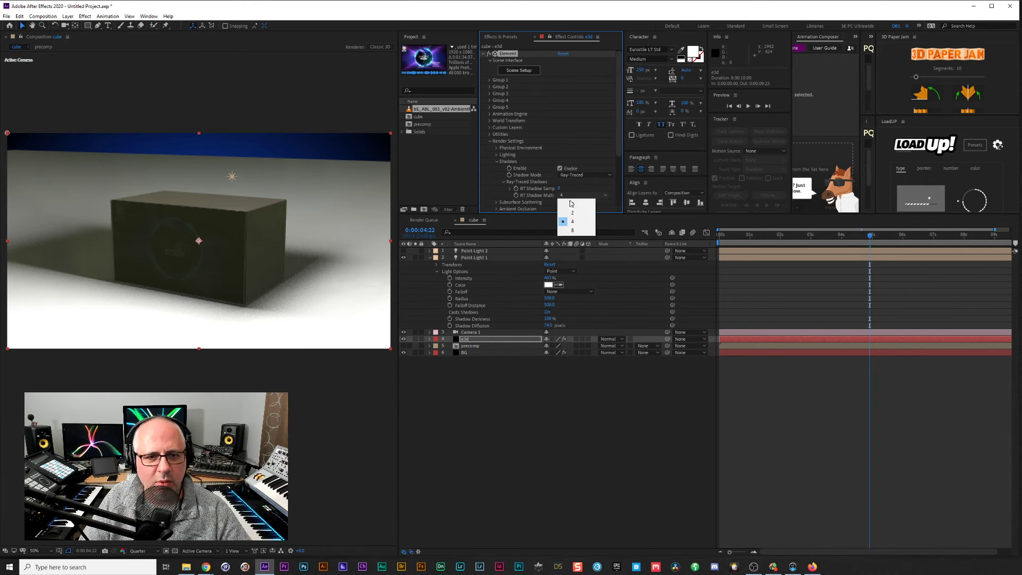
click(576, 210)
Set the Element effect's ray-traced shadow samples to 16.
click(560, 189)
text(16)
key(Return)
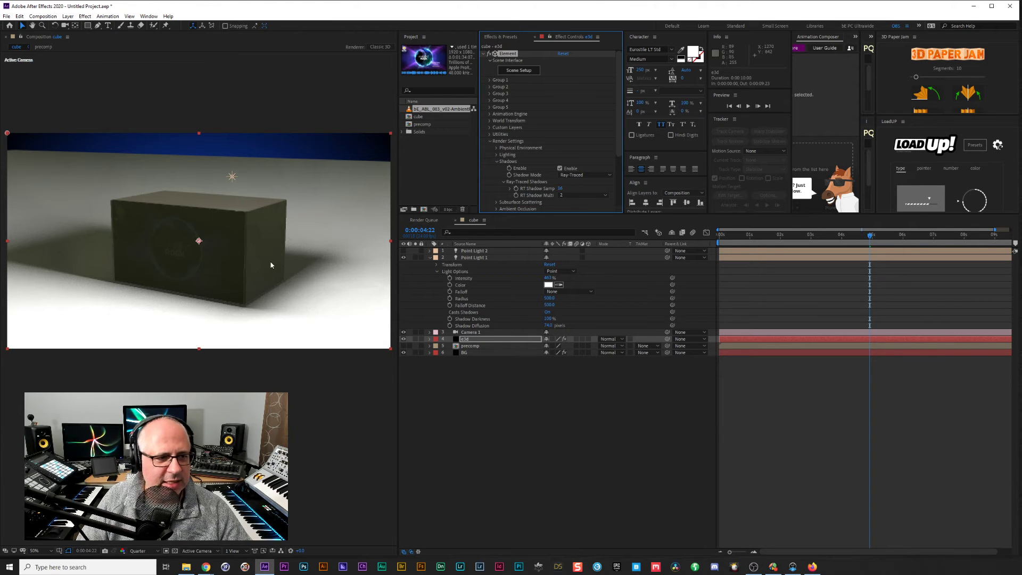
Raise Point Light 1 slightly and bring it forward in depth so it lights the front of the box.
click(475, 259)
mouse_move(232, 160)
mouse_down()
mouse_move(231, 140)
mouse_move(242, 166)
mouse_up()
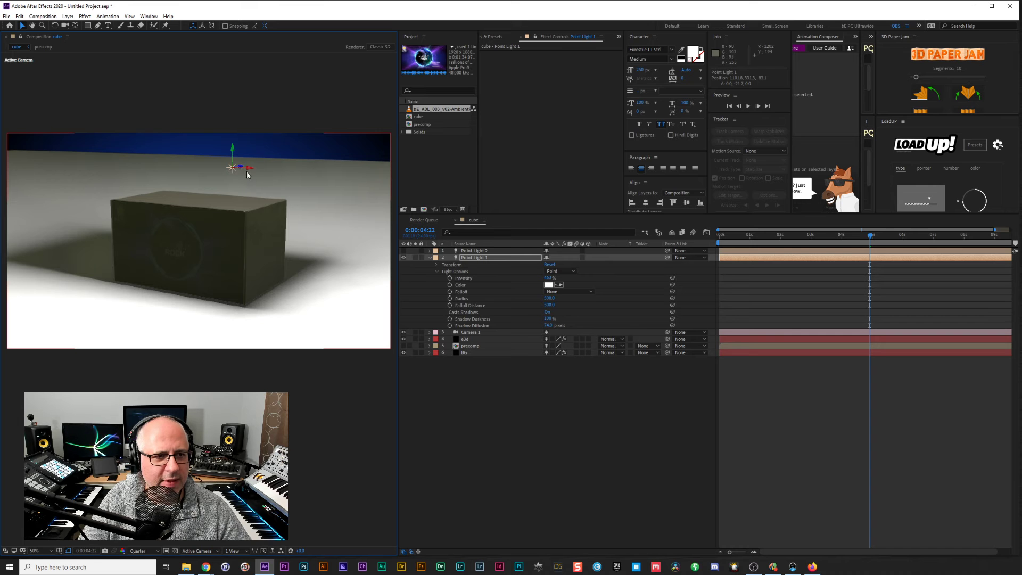
drag(241, 168, 187, 222)
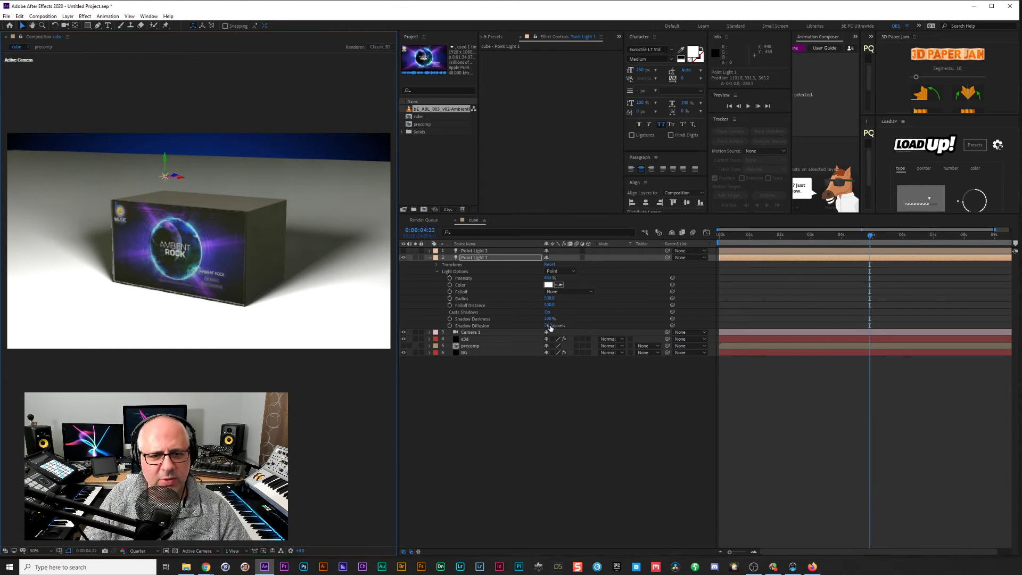
Lower Point Light 1's Shadow Darkness to about 73% and fine-tune its Shadow Diffusion.
drag(548, 320, 543, 325)
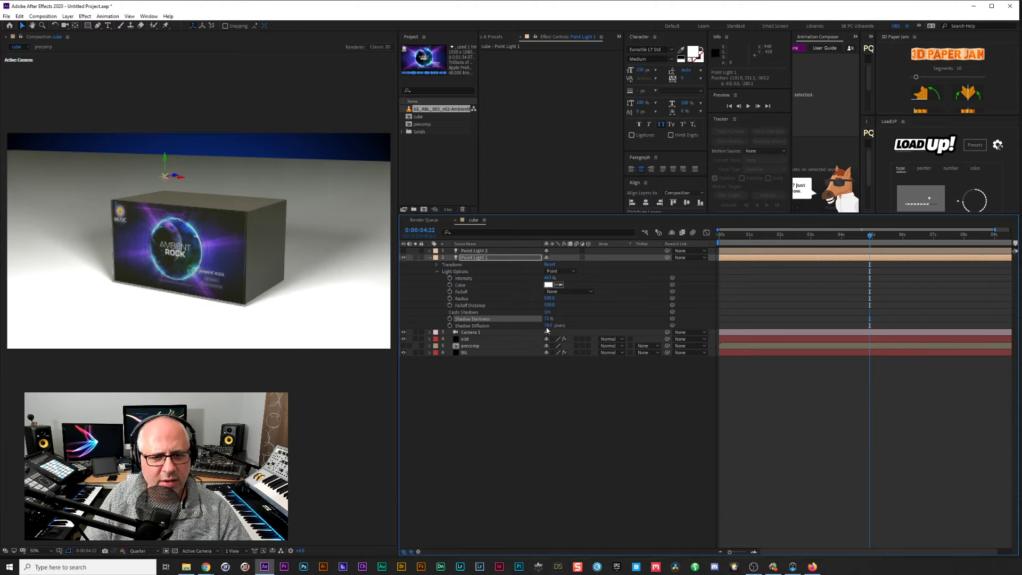
drag(547, 325, 556, 329)
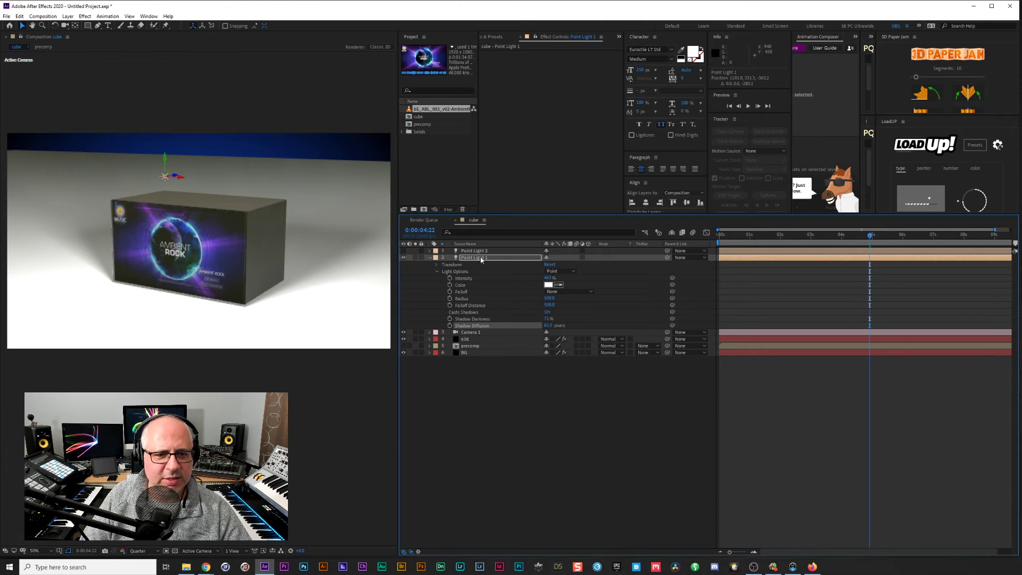
Change the ambient occlusion mode of the e3d layer's Element effect from SSAO to Ray-Traced.
click(475, 339)
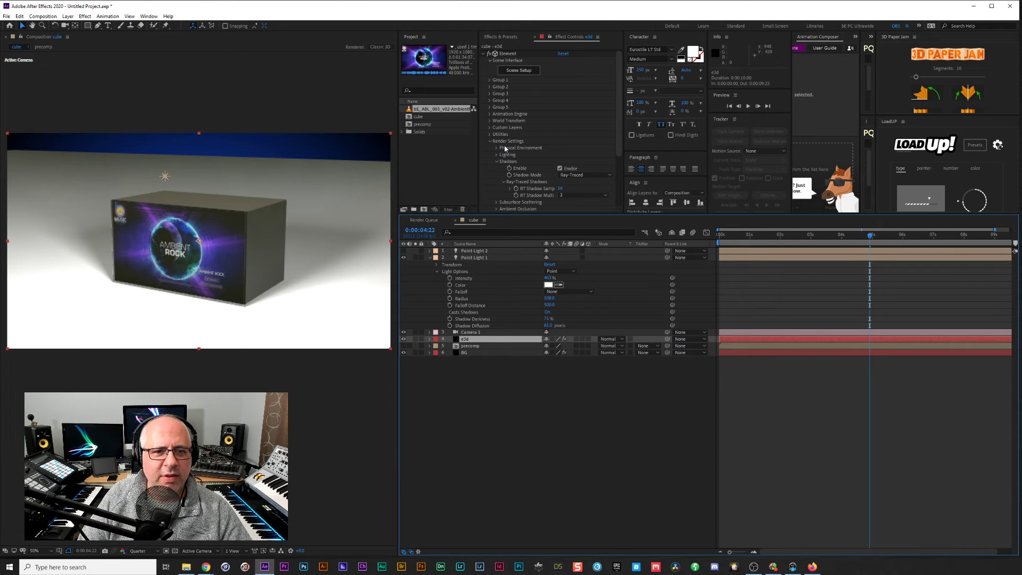
click(496, 162)
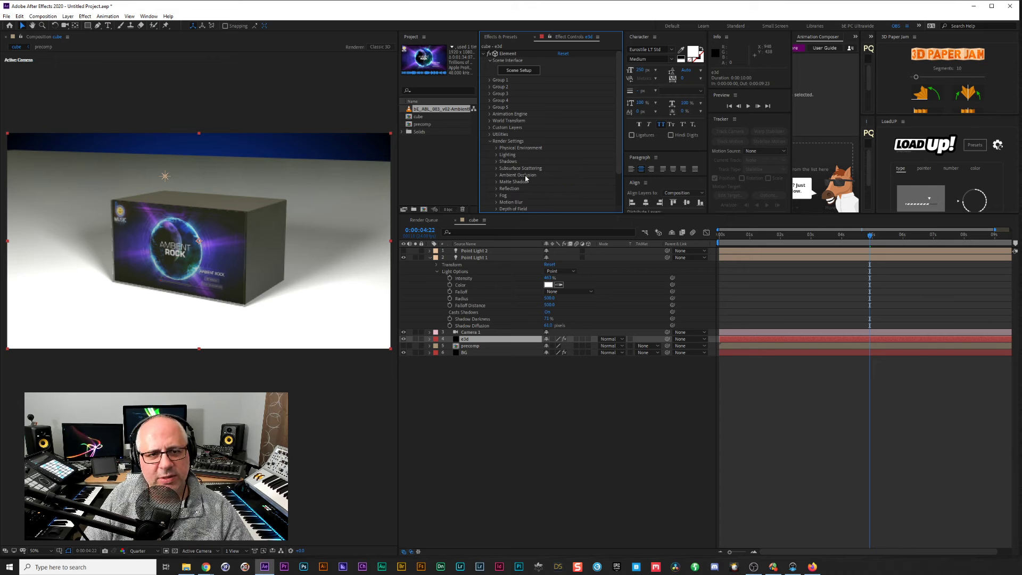
click(497, 175)
scroll(511, 181, down, 3)
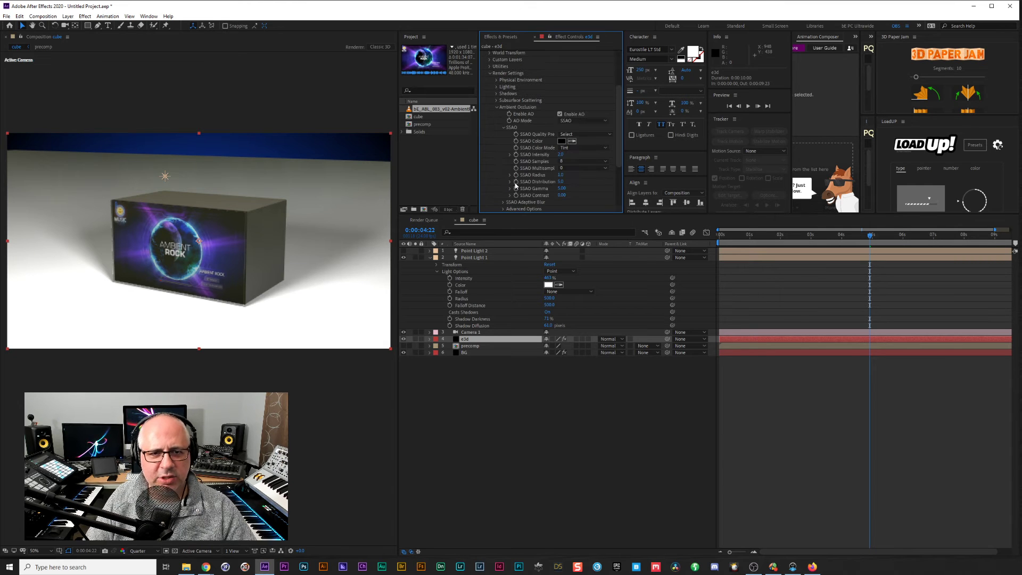
click(579, 122)
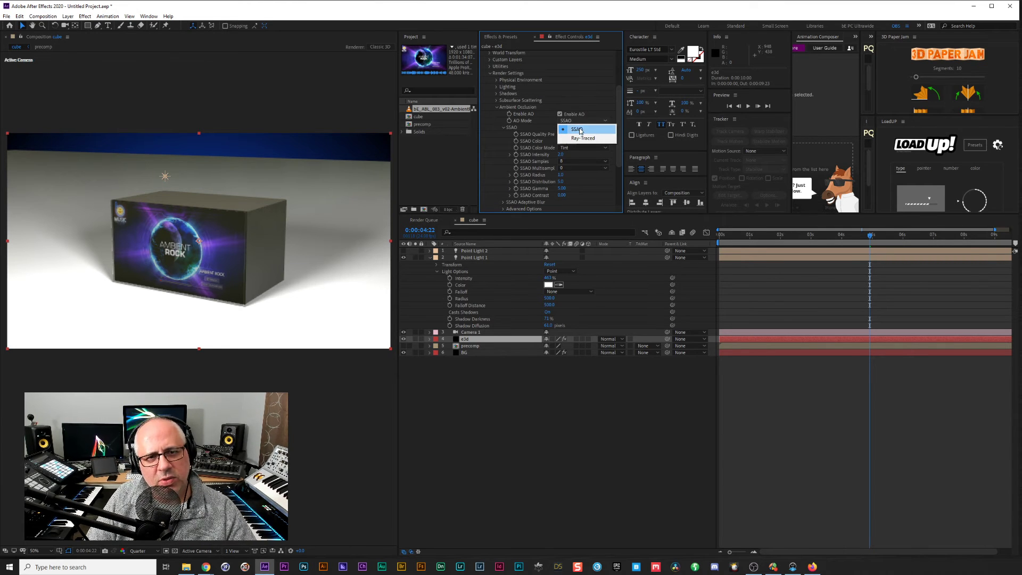
click(572, 140)
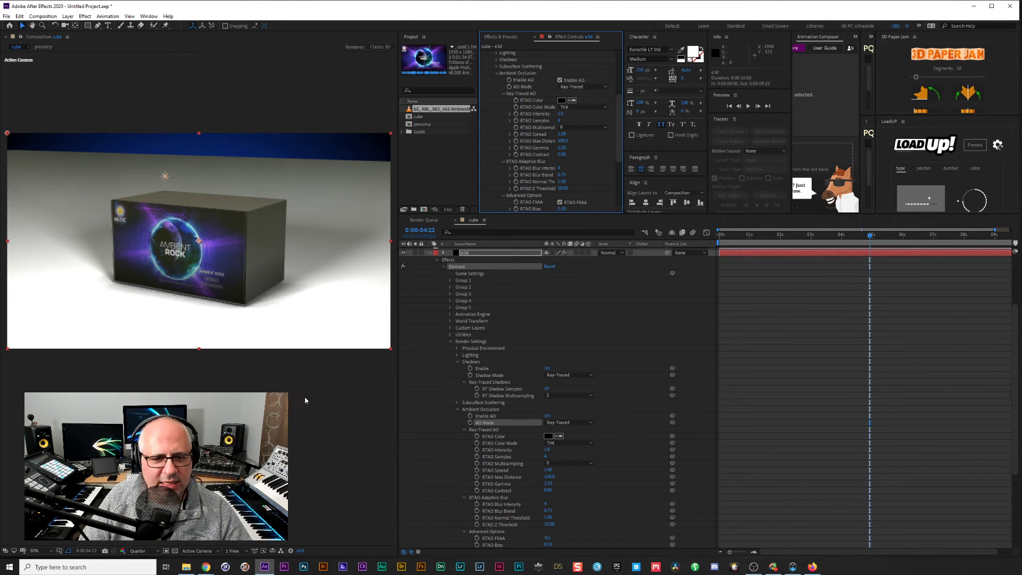
Set the ray-traced ambient occlusion samples to 8 and collapse the effect's render settings.
click(576, 465)
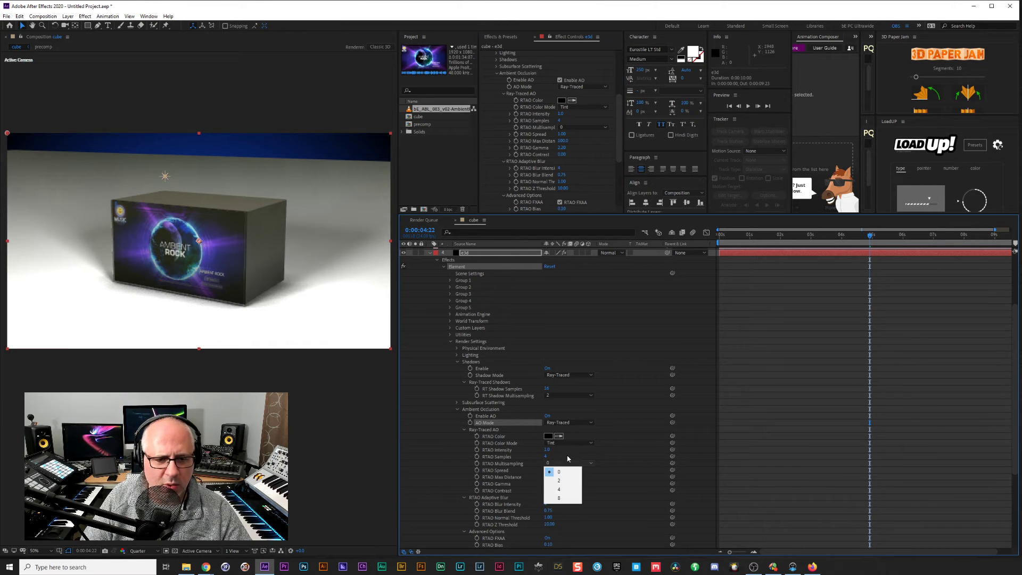
click(568, 458)
click(545, 456)
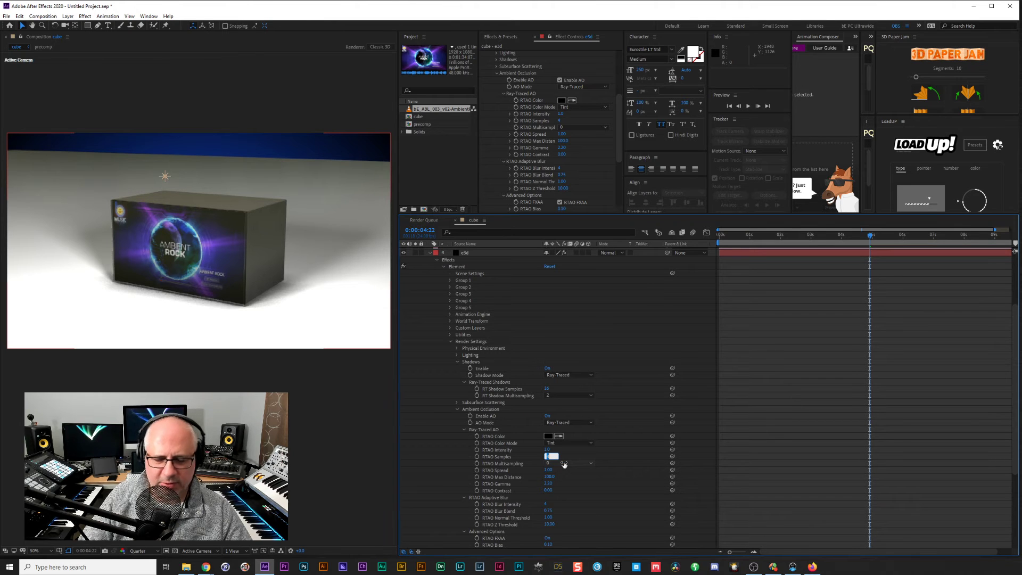
text(8)
key(Return)
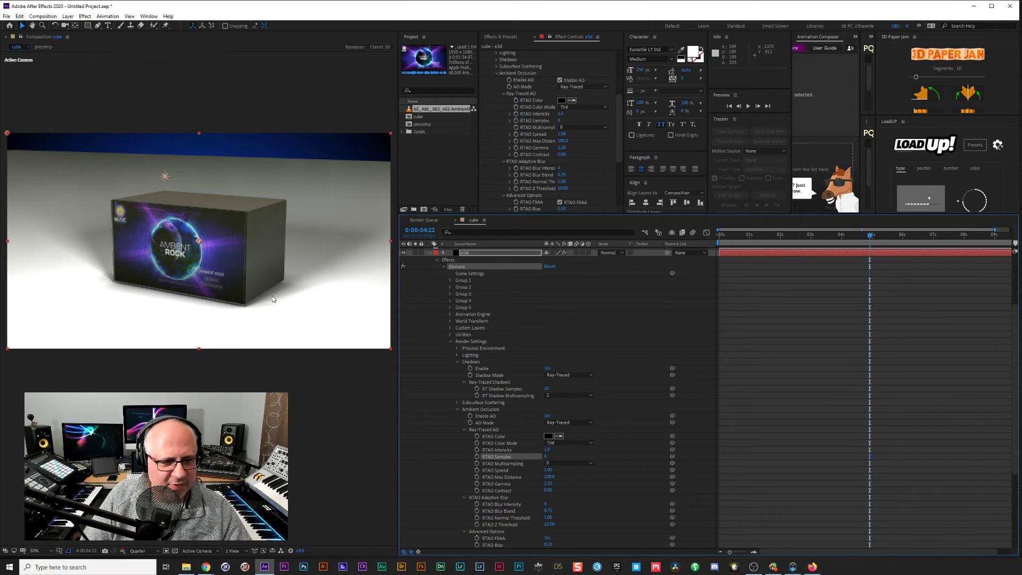
click(498, 73)
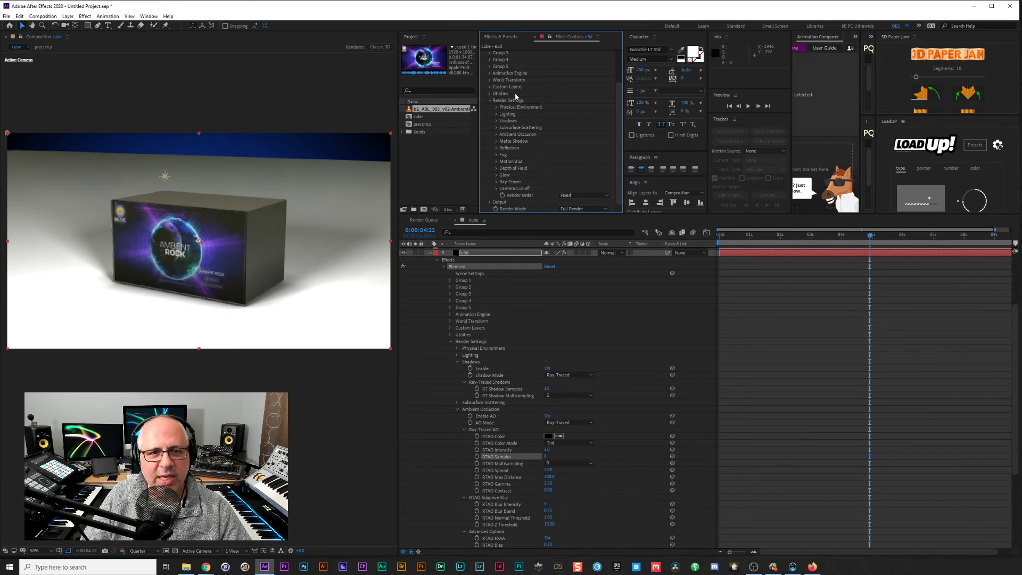
click(490, 101)
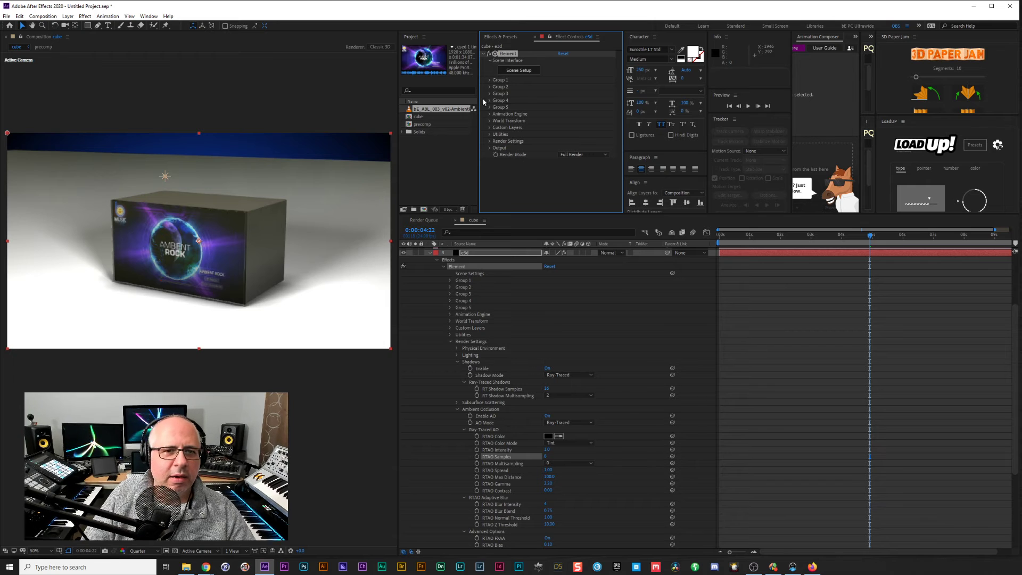
Try lowering Group 1 through its Particle Replicator Y position, undo the move and collapse the group.
click(490, 79)
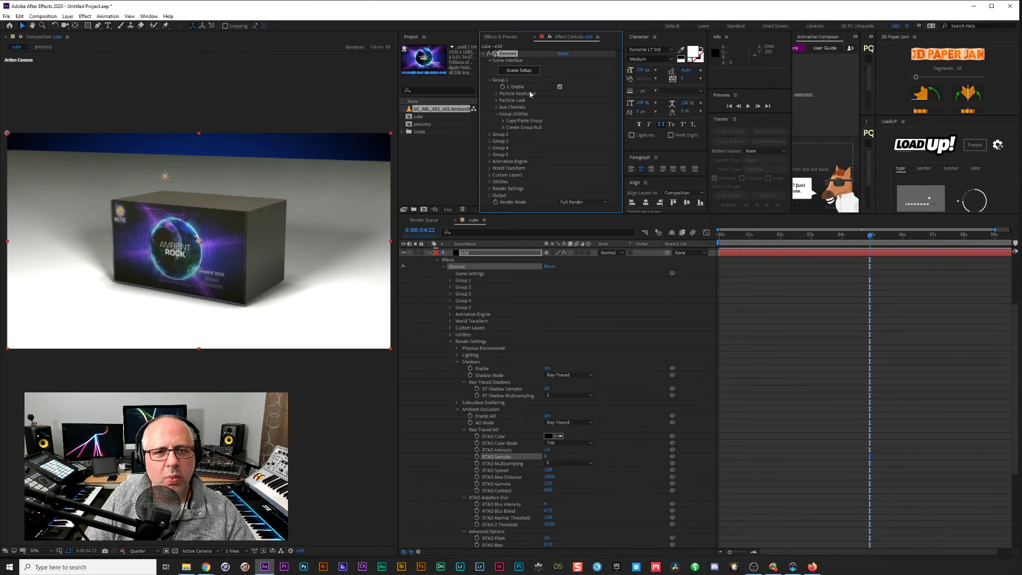
click(497, 94)
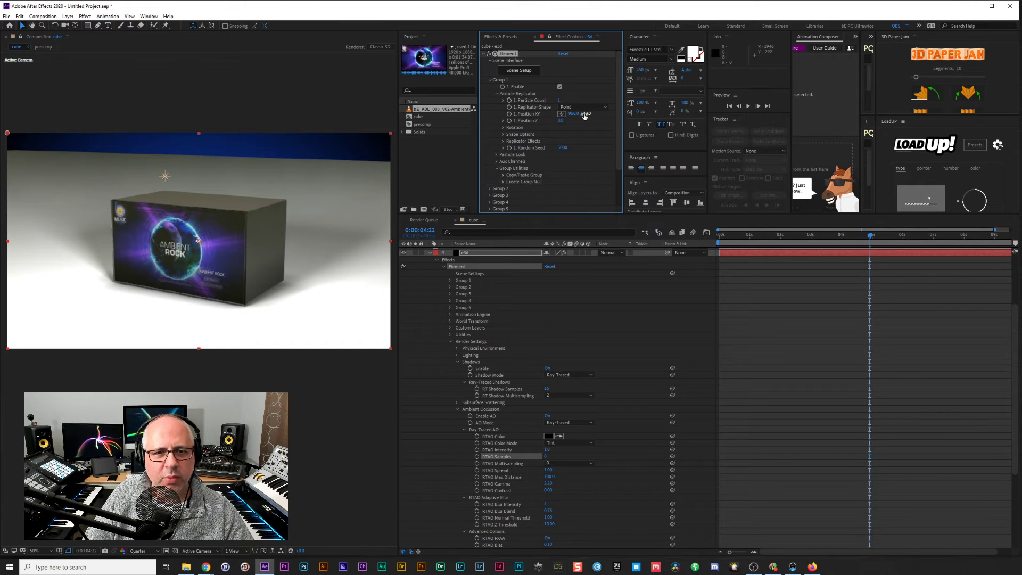
drag(605, 112, 590, 143)
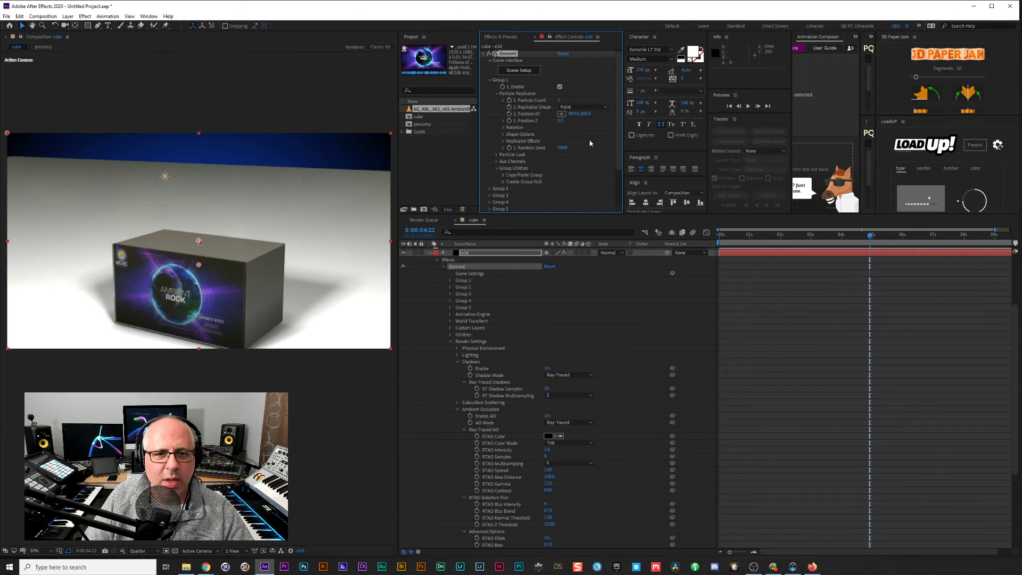
key(ctrl+z)
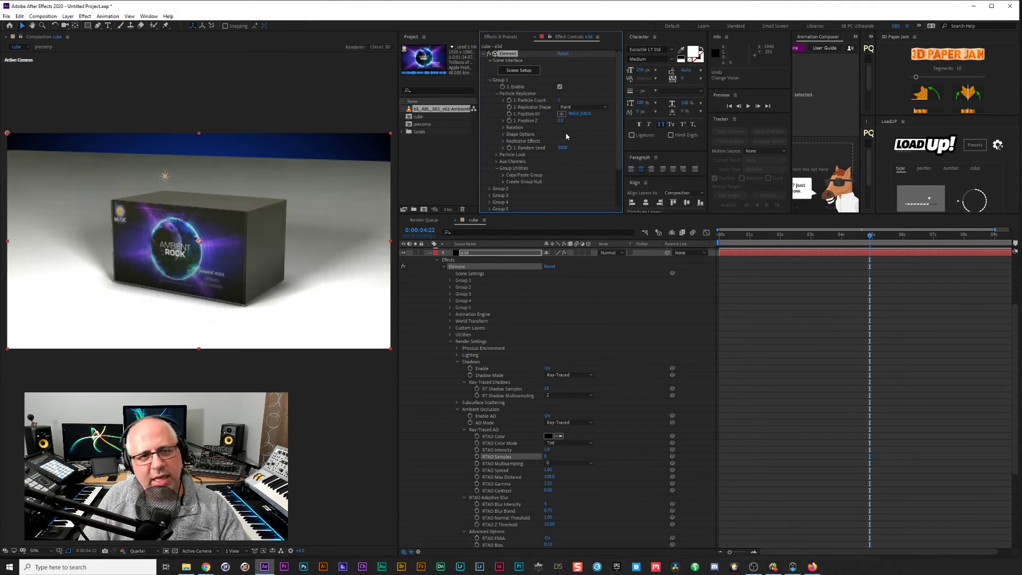
click(490, 80)
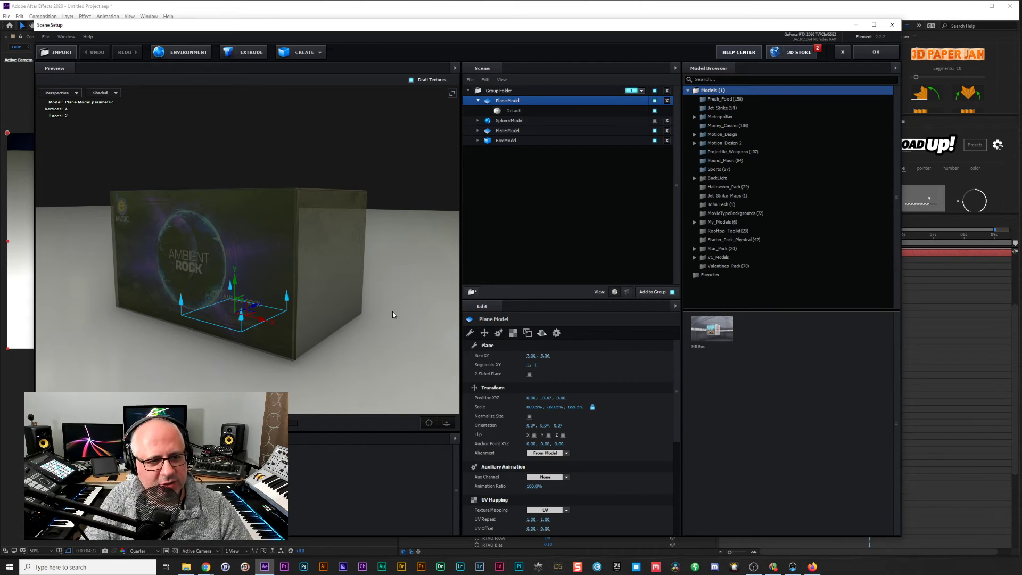
In Scene Setup's front view, raise the floor Plane Model to Y position -0.46, return to the perspective view and apply the scene.
click(82, 93)
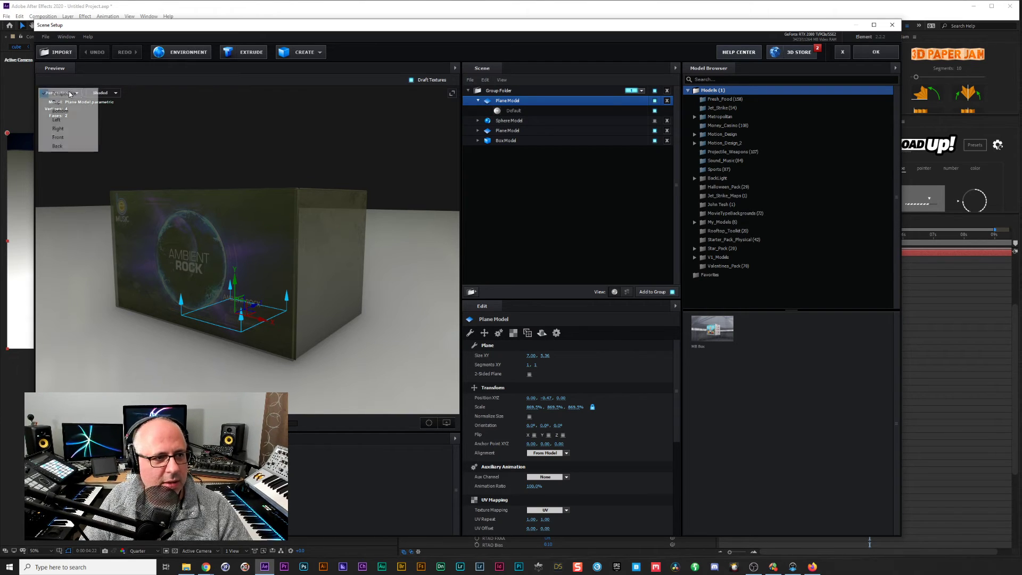
click(68, 137)
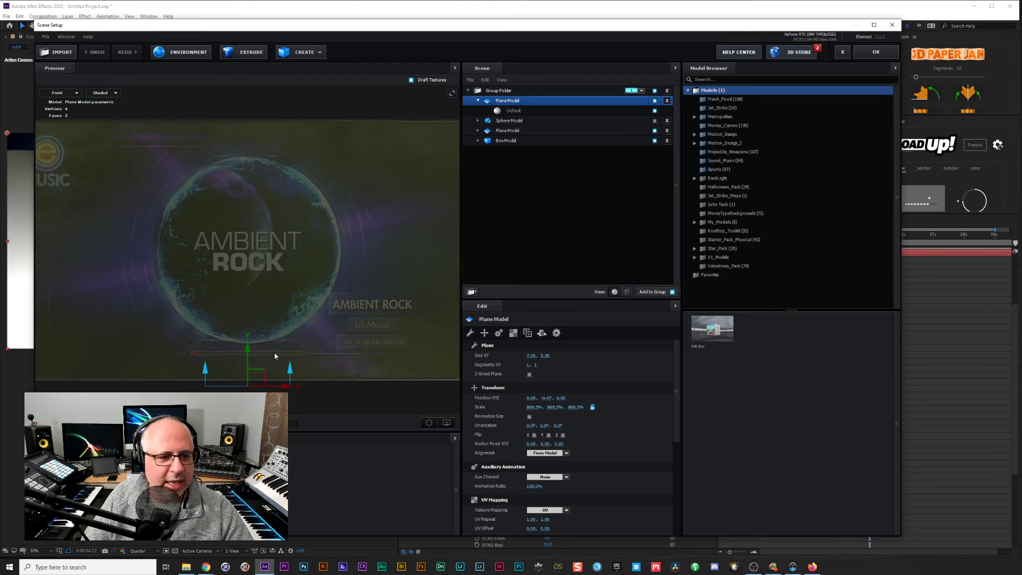
drag(250, 344, 250, 345)
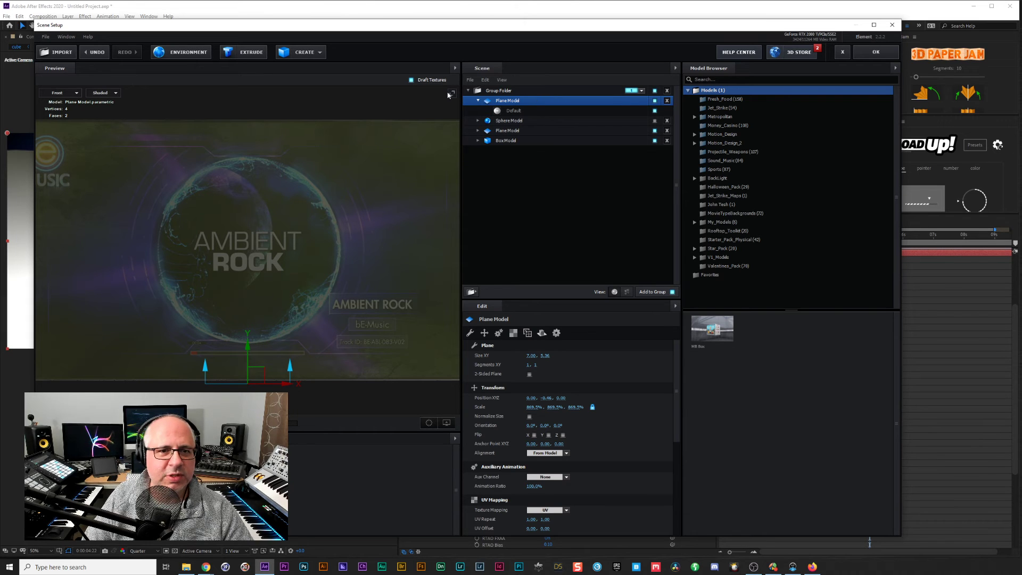
click(42, 89)
click(54, 91)
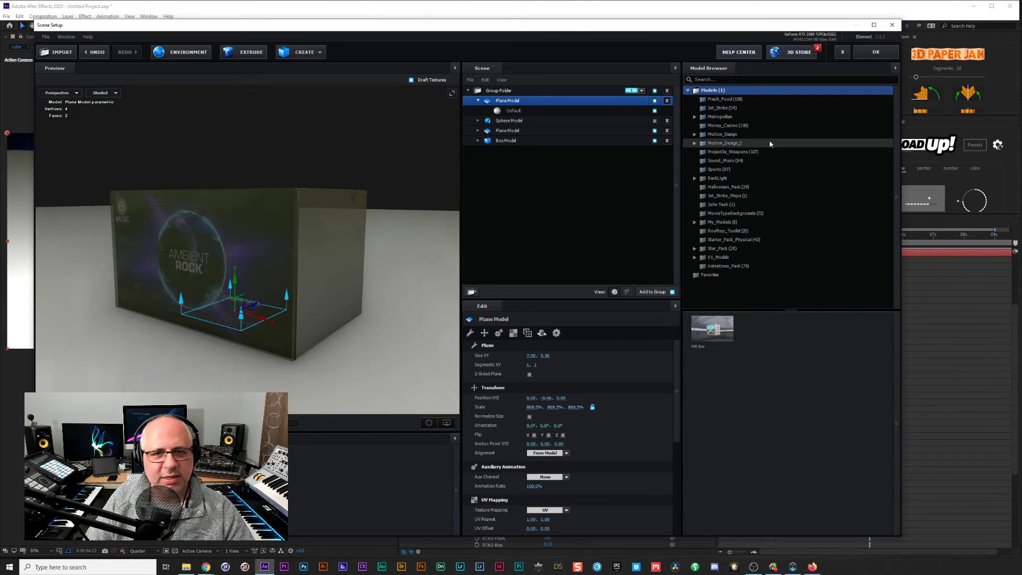
click(876, 51)
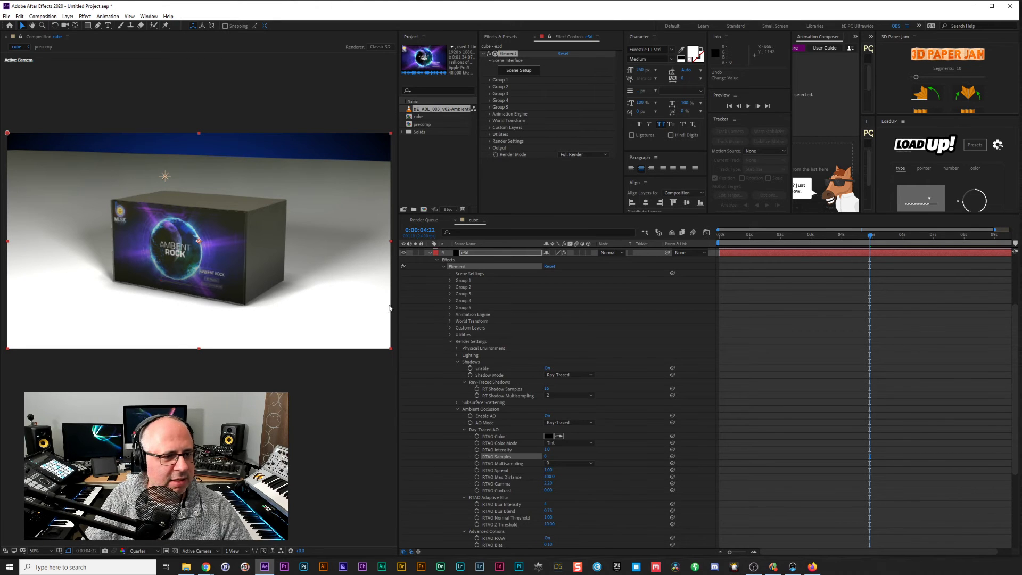
Collapse the e3d and Point Light 1 layer properties and turn Point Light 2 back on.
click(460, 258)
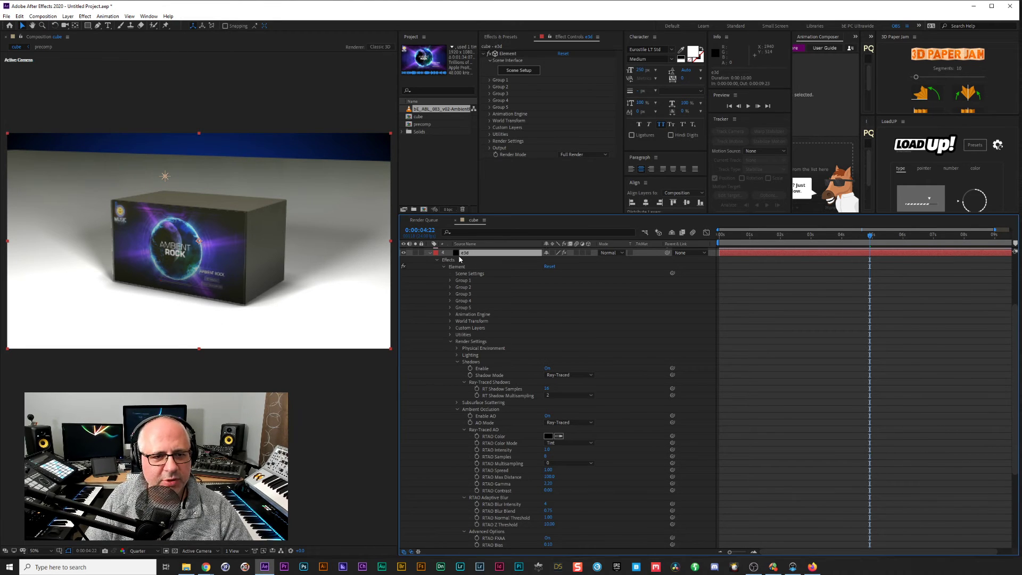
click(430, 253)
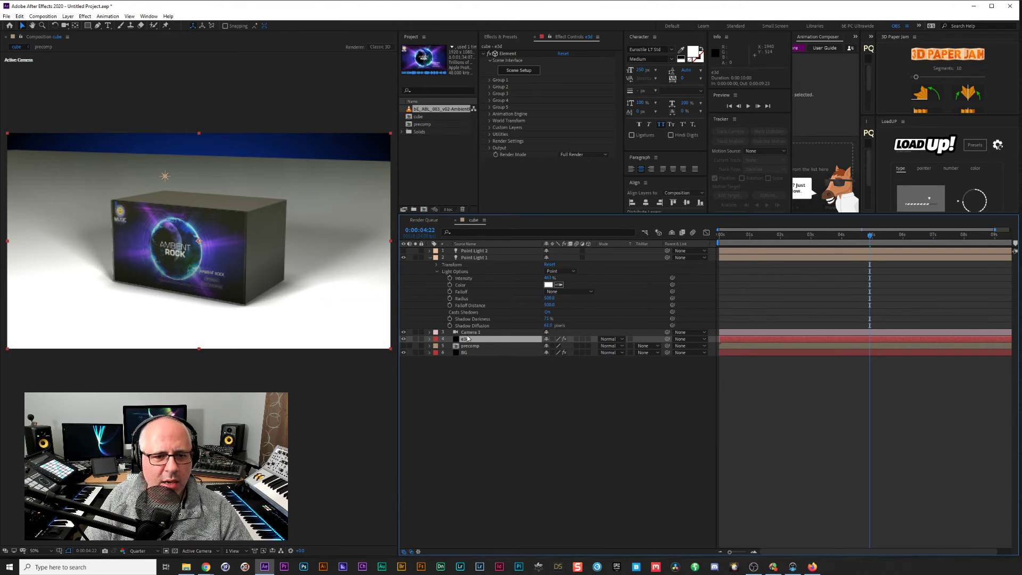
click(460, 258)
click(430, 258)
click(457, 251)
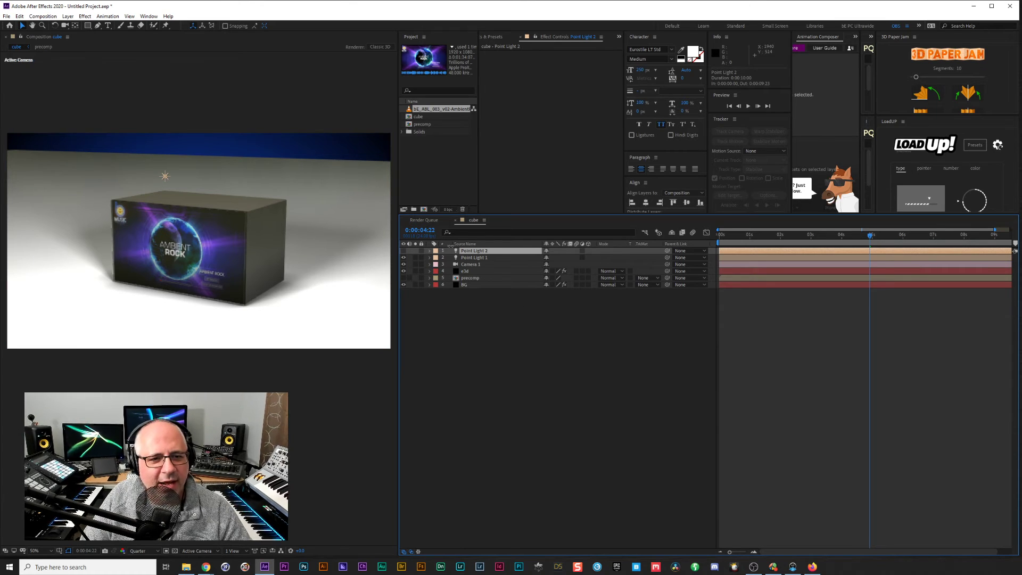
click(403, 252)
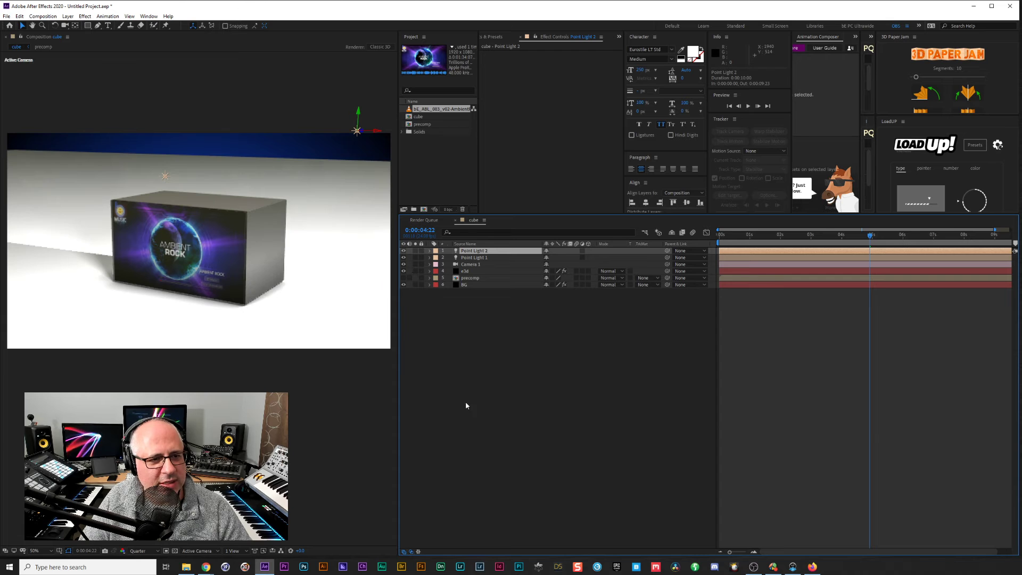
Isolate Point Light 2 by hiding Point Light 1, and set its shadow darkness to 70%.
click(430, 251)
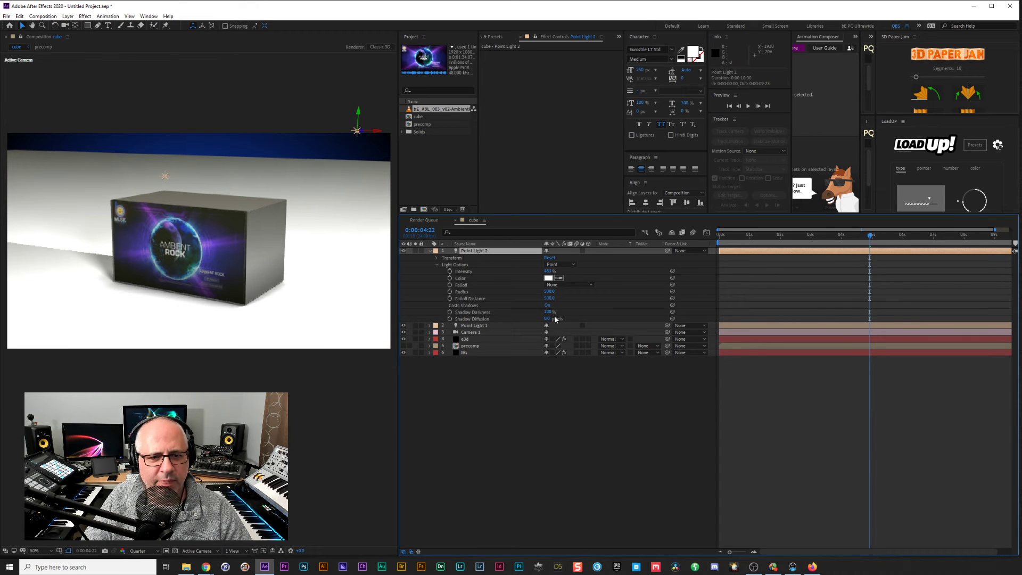
click(430, 252)
click(404, 257)
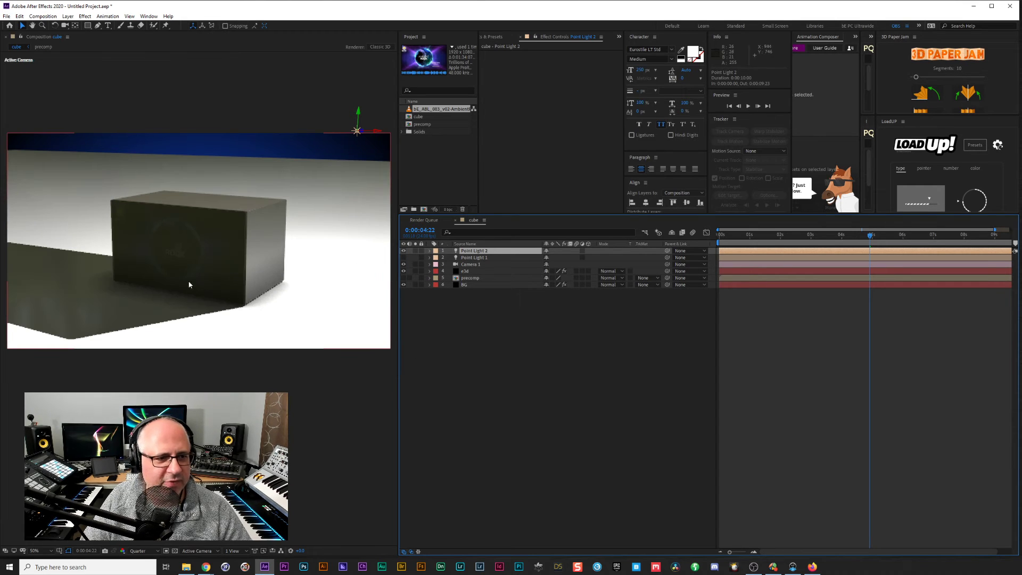
click(430, 251)
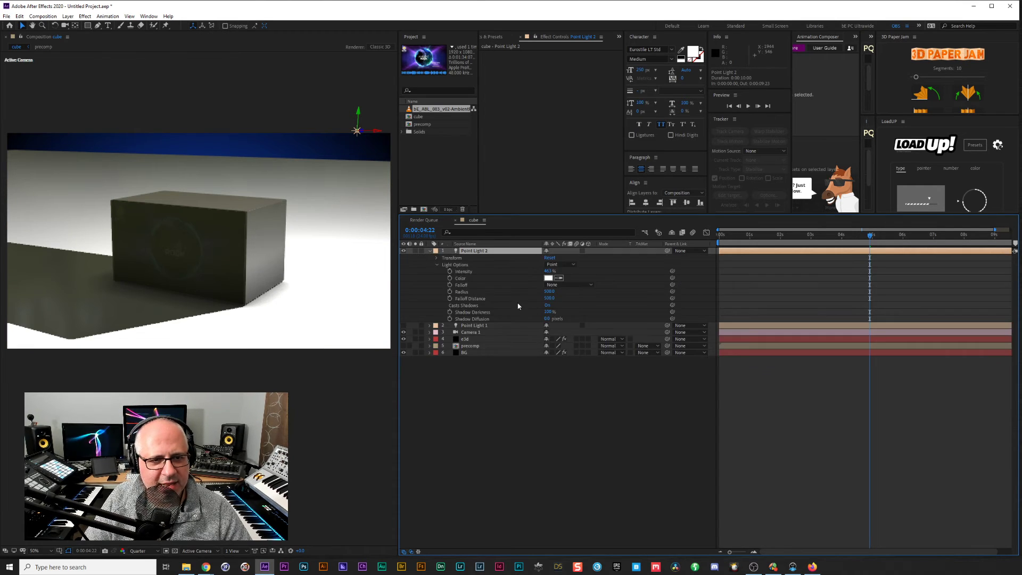
click(549, 313)
text(70)
key(Return)
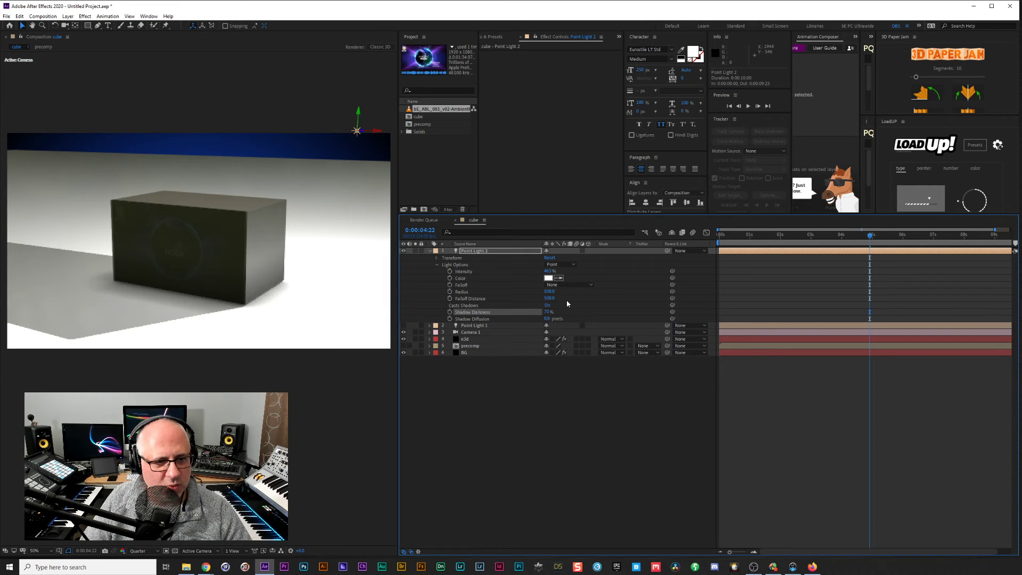
Increase Point Light 2's shadow diffusion to soften its shadow, and collapse its properties.
click(547, 318)
text(57)
key(Return)
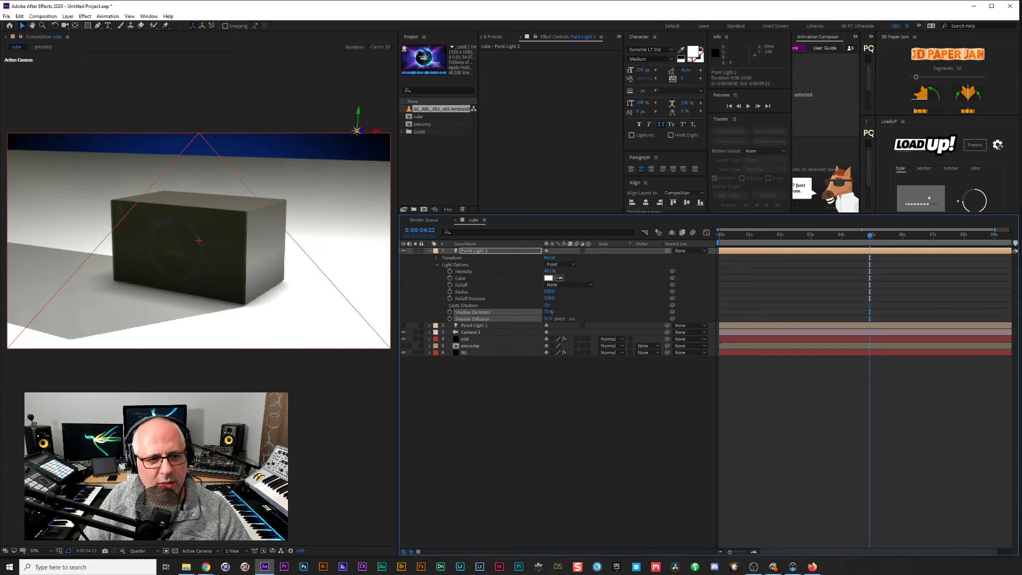
drag(589, 318, 585, 321)
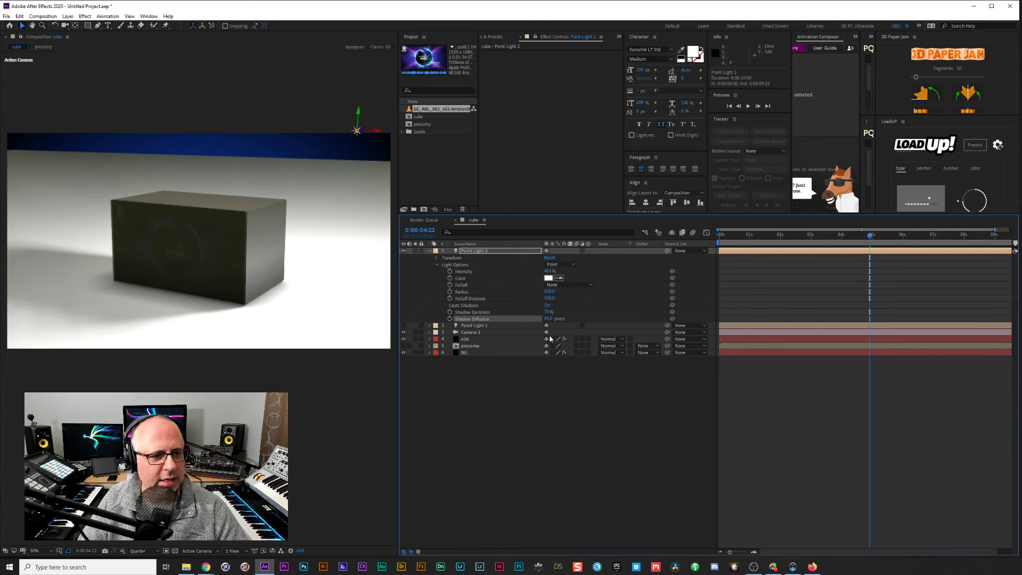
click(430, 252)
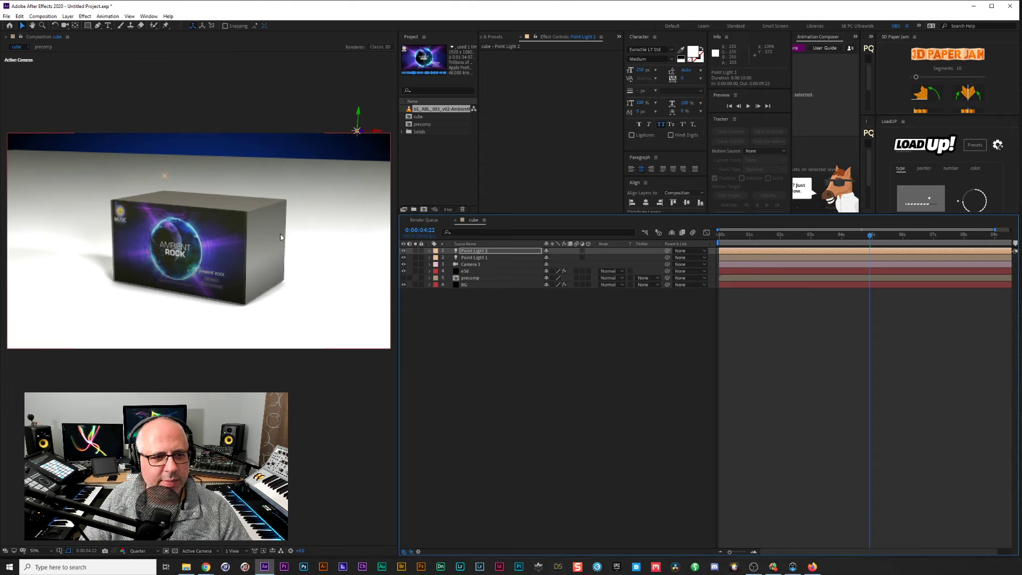
Switch Point Light 2 off and on to compare its effect on the lit box.
key(ctrl+Down)
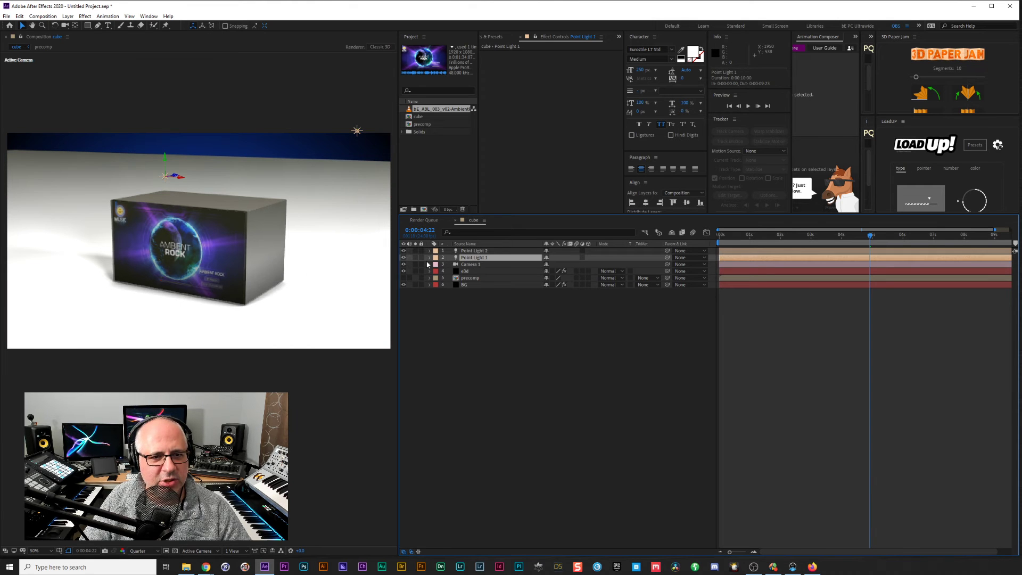
click(404, 251)
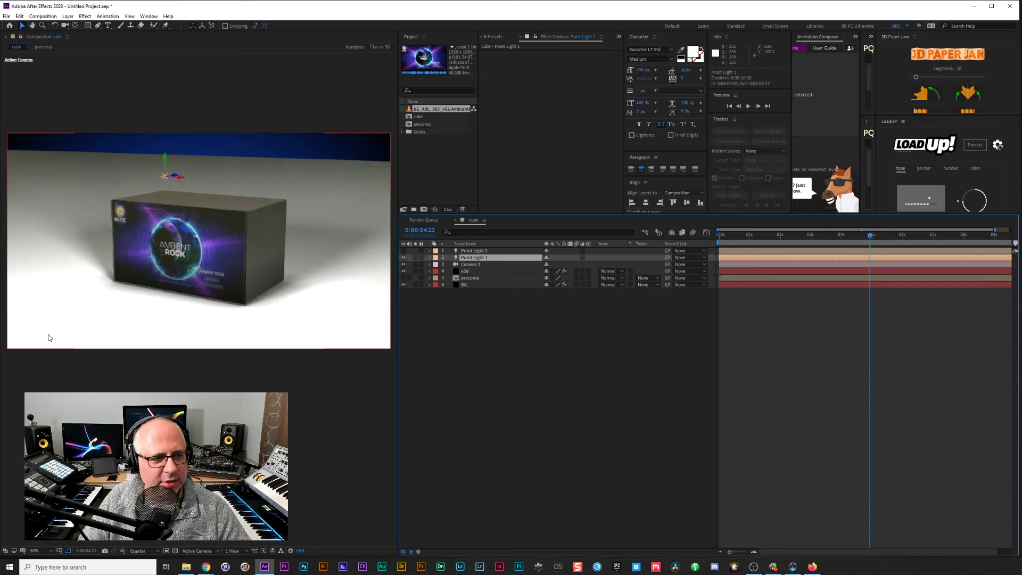
click(403, 251)
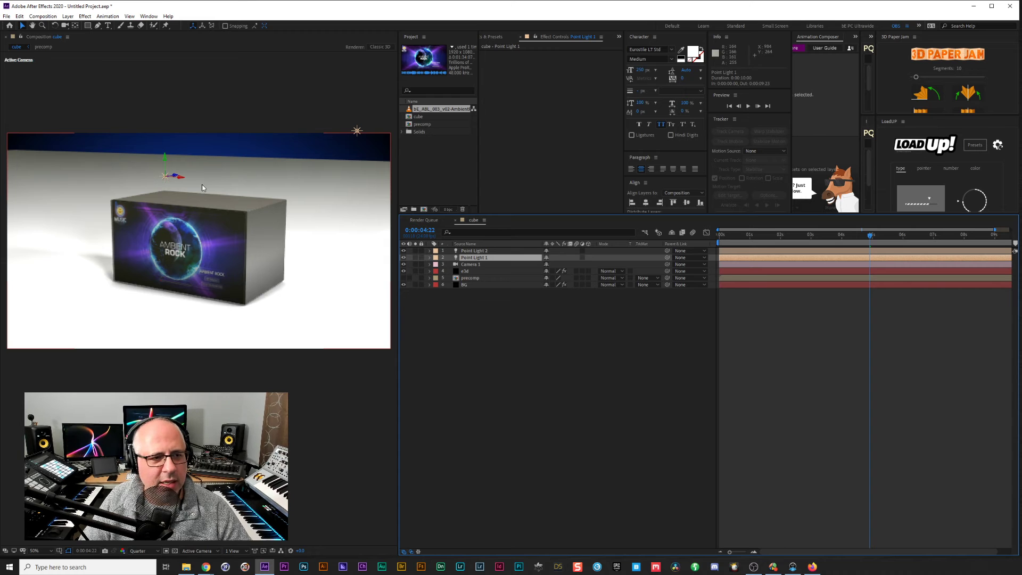
click(356, 130)
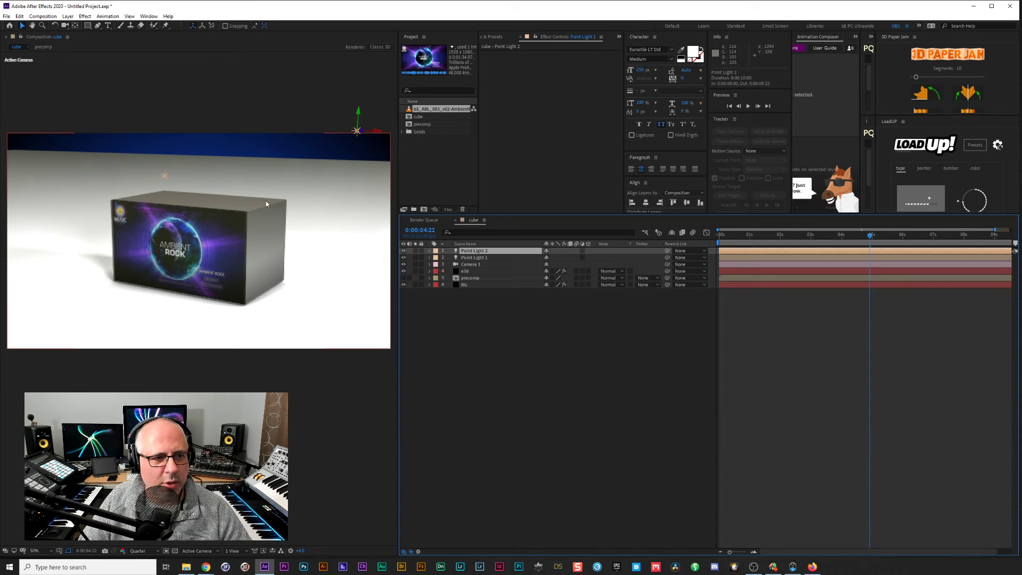
Show only Point Light 2 and move it farther away from the box along its X axis.
click(403, 250)
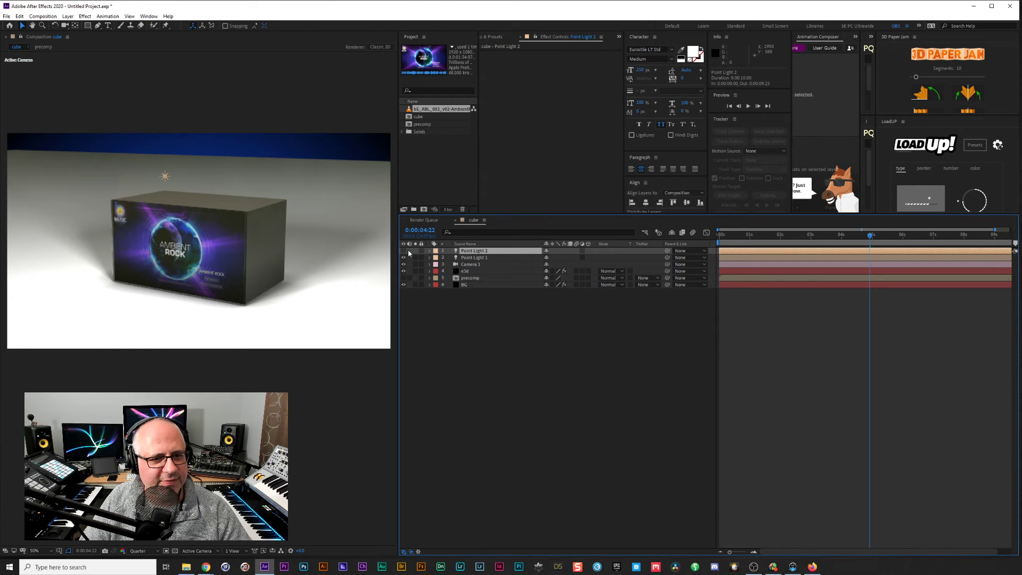
click(403, 258)
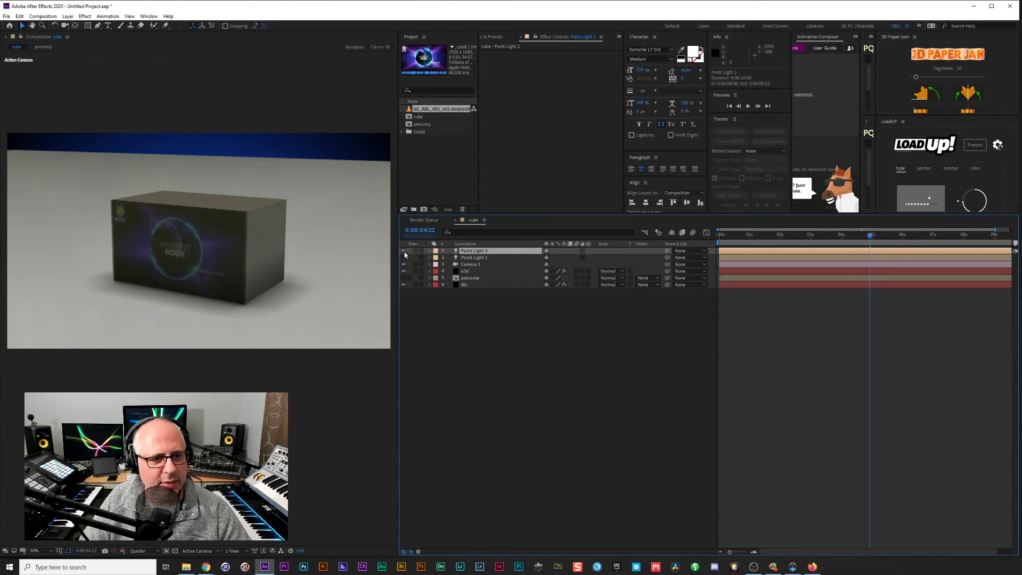
click(403, 251)
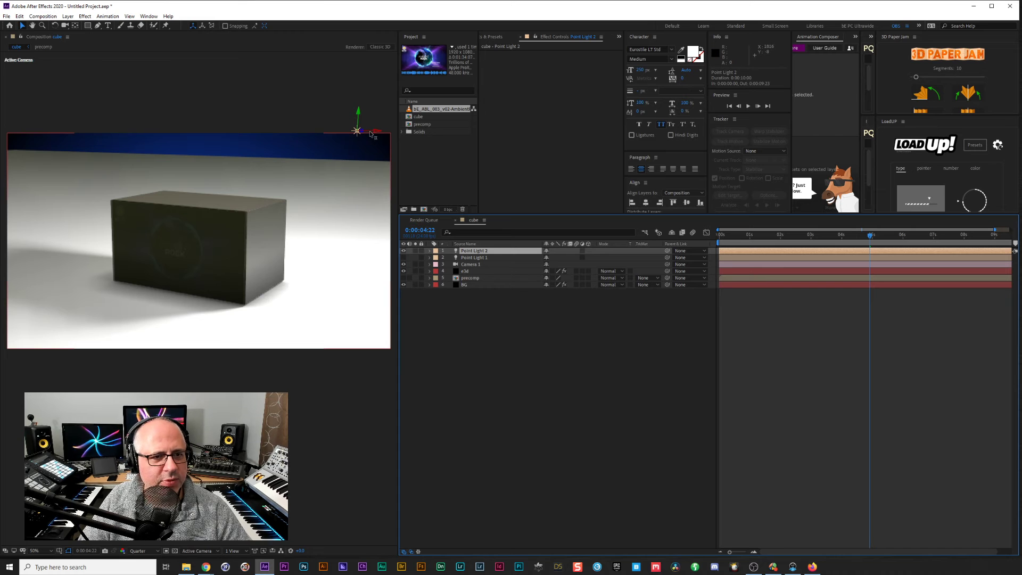
drag(363, 132, 494, 142)
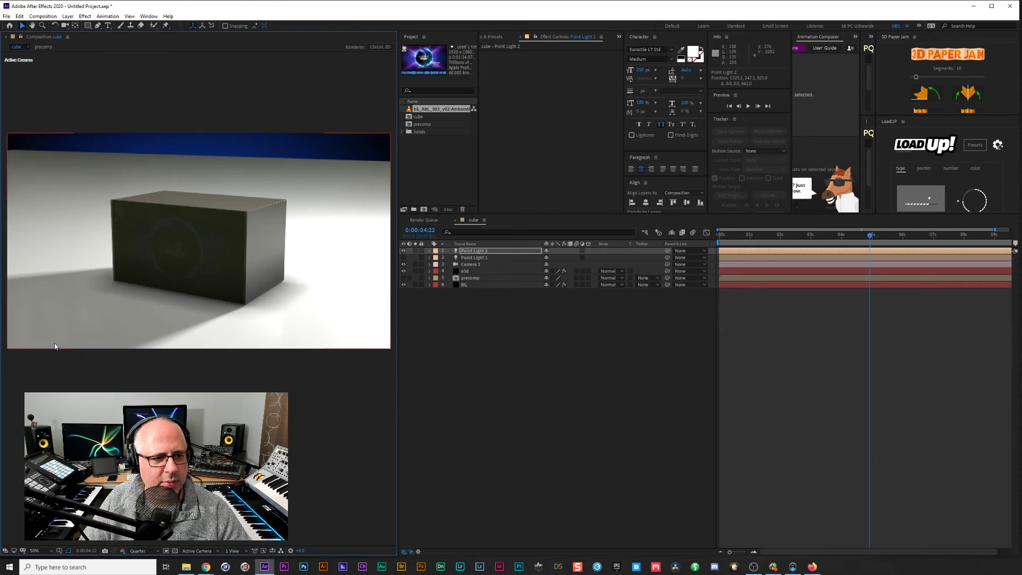
Lower Point Light 1's intensity to about 120%.
key(ctrl+Down)
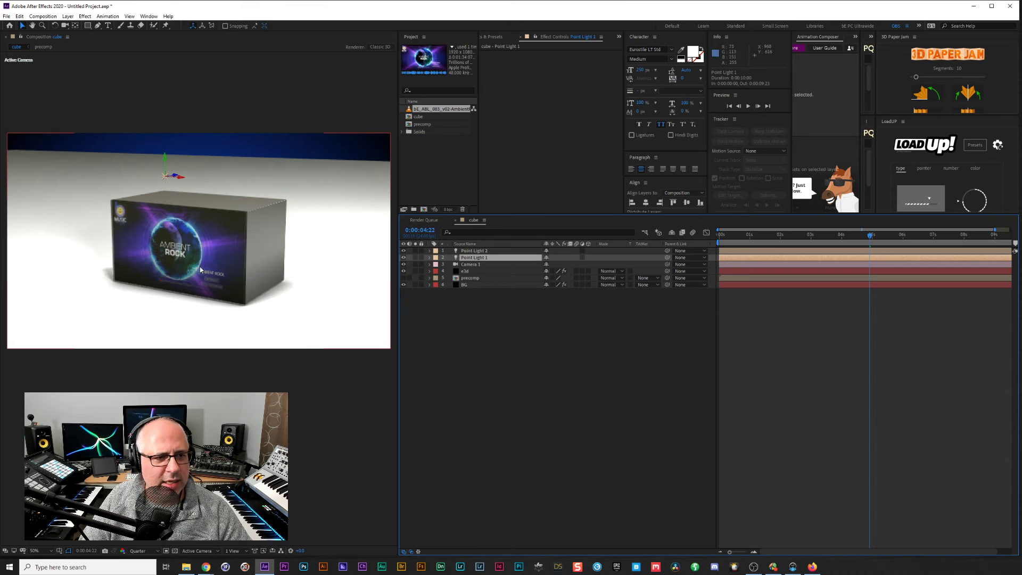
key(t)
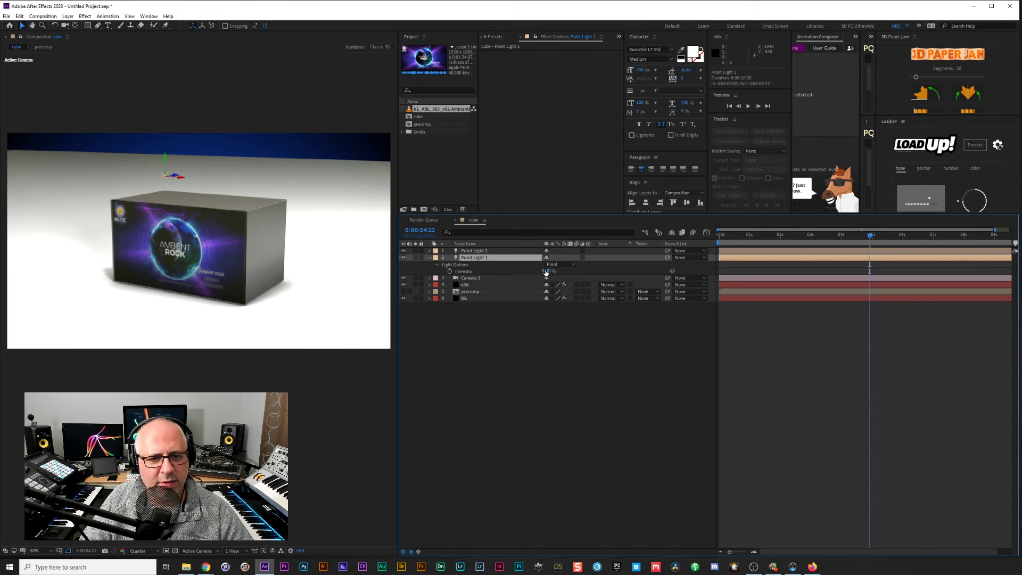
drag(549, 271, 441, 308)
click(470, 256)
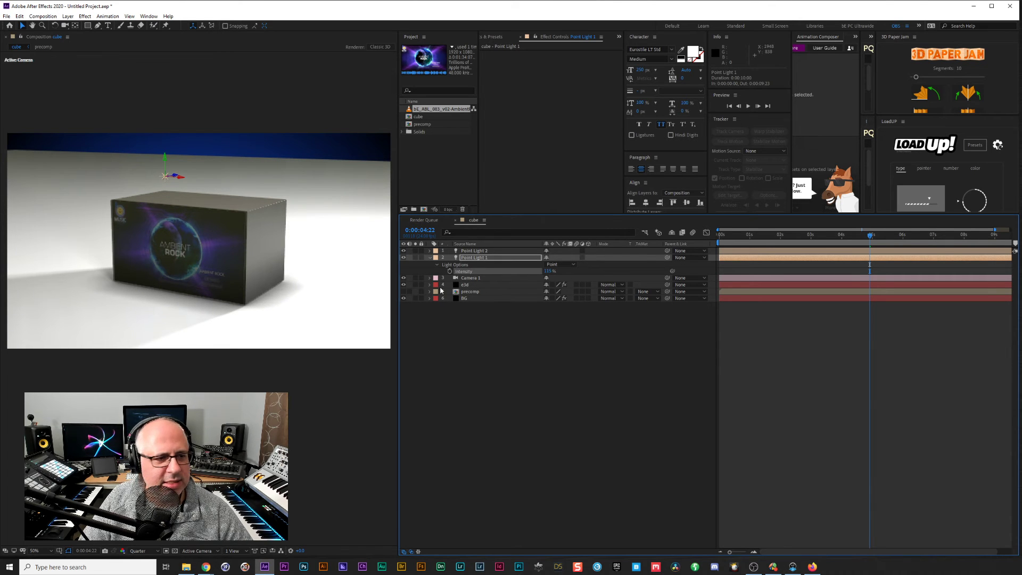
Reveal Point Light 2's intensity and lower it to about 180%.
click(472, 251)
key(t)
drag(550, 264, 463, 291)
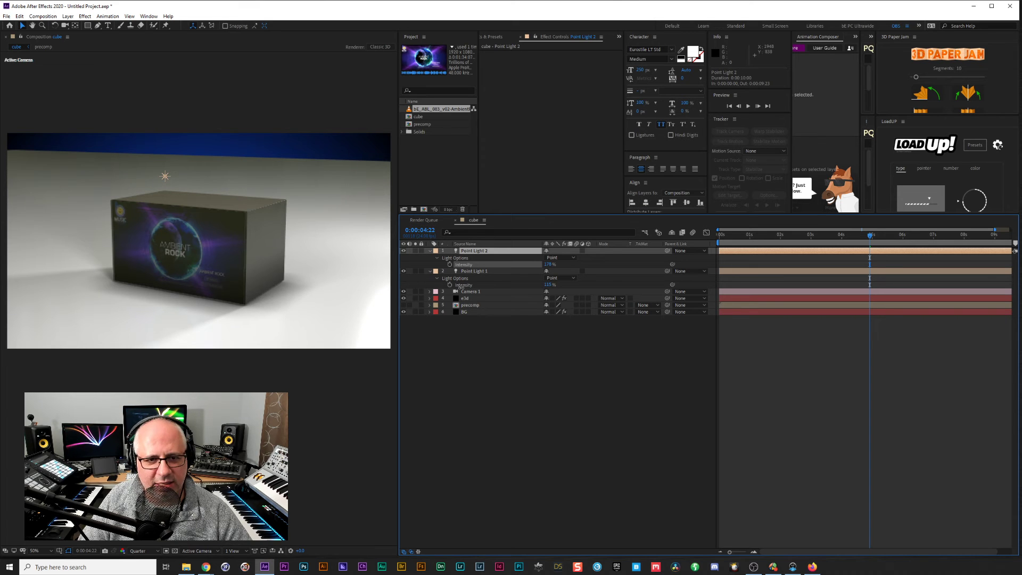
drag(461, 286, 463, 286)
Switch Point Light 1 and Point Light 2 off and on in turn to compare their individual lighting and shadows.
click(404, 250)
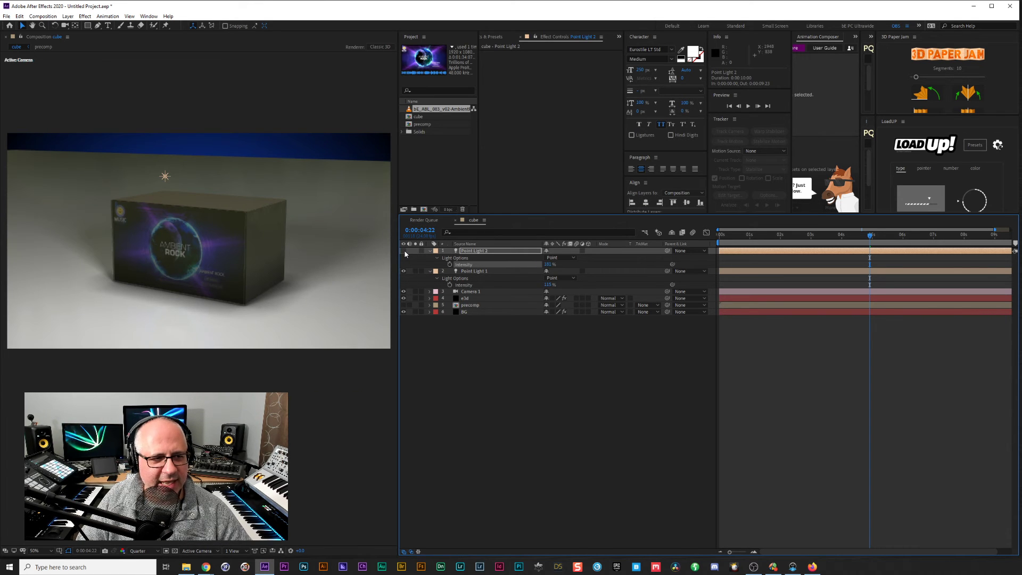
click(403, 250)
click(404, 271)
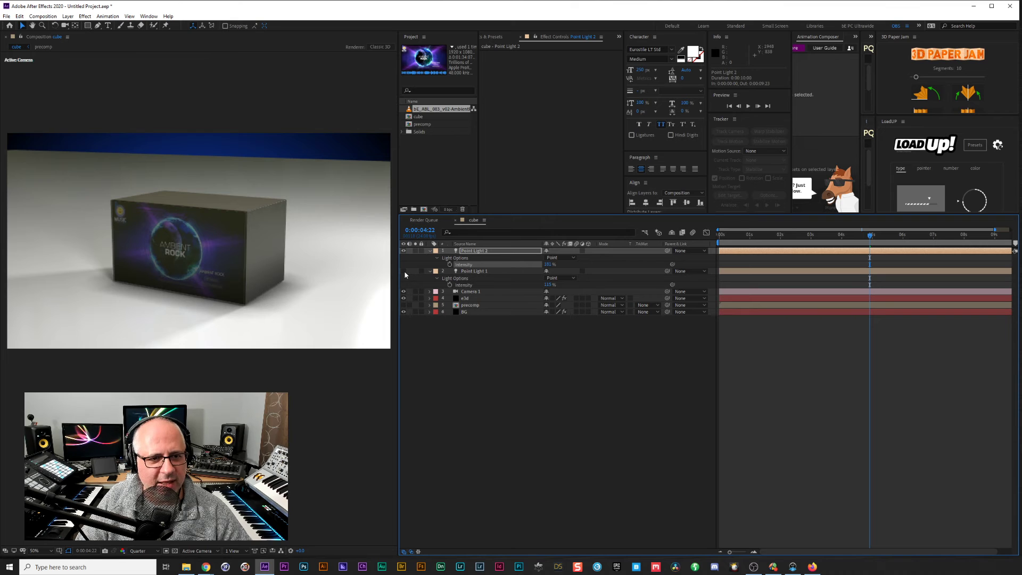
click(477, 251)
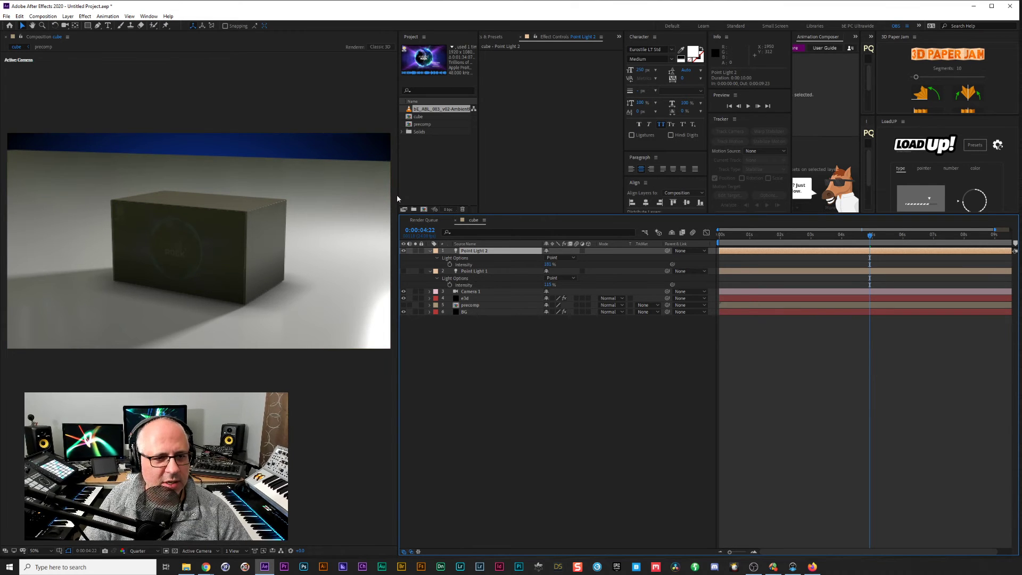
click(404, 271)
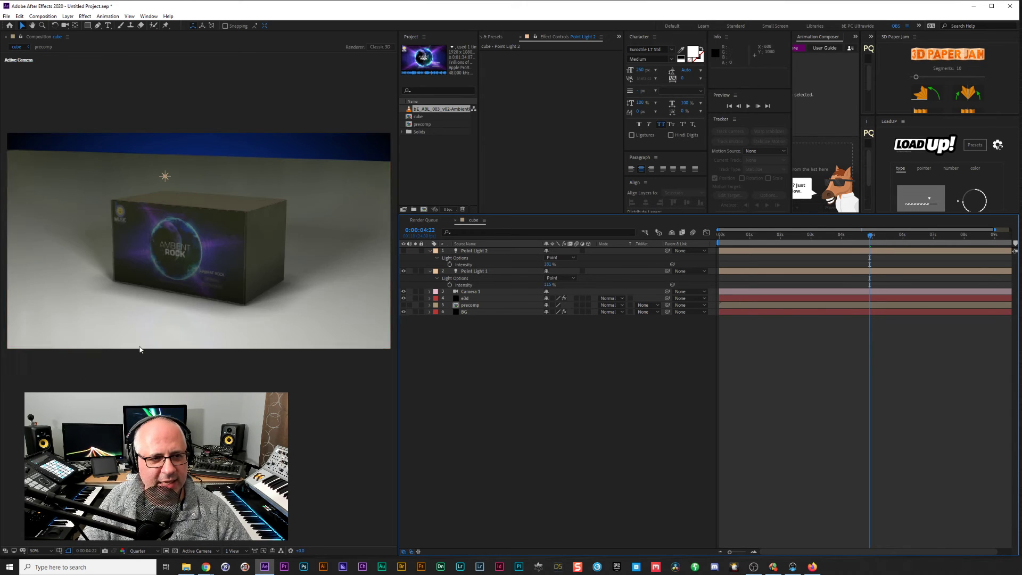
click(404, 250)
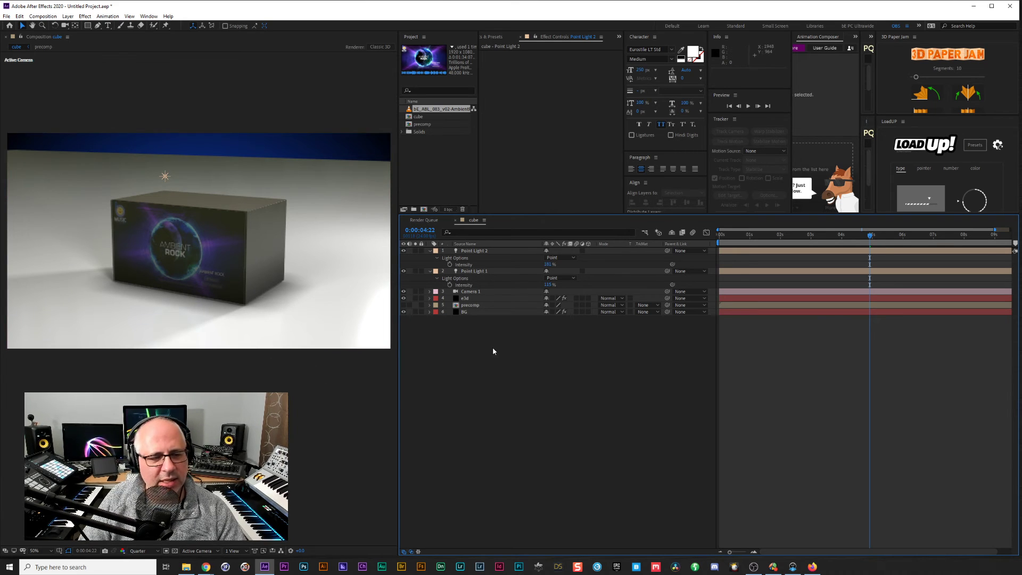
In the e3d layer's Scene Setup, enable Matte Shadow and Matte Reflection on the floor plane's Default material and apply the scene.
click(465, 298)
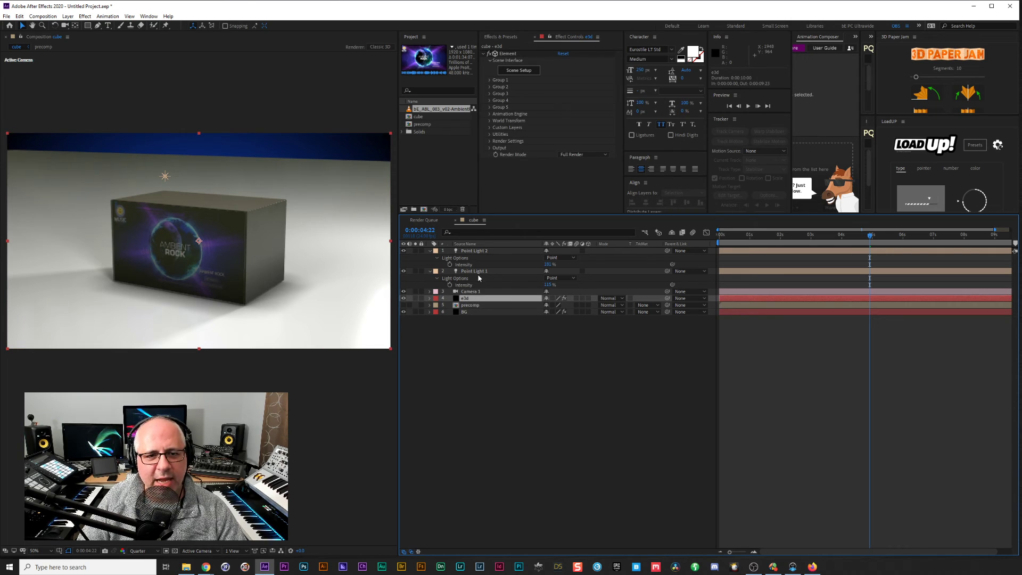
click(519, 69)
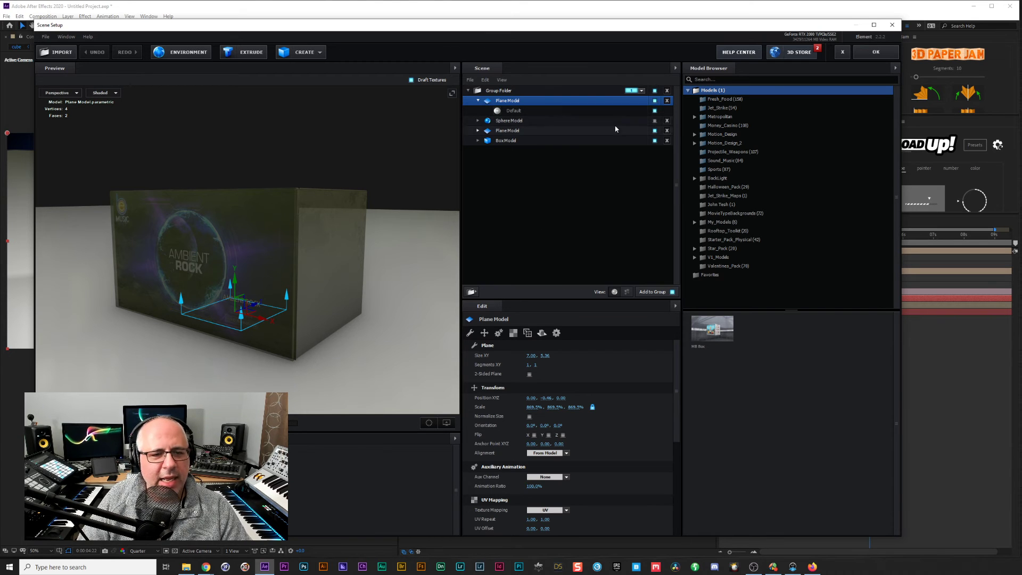
click(517, 114)
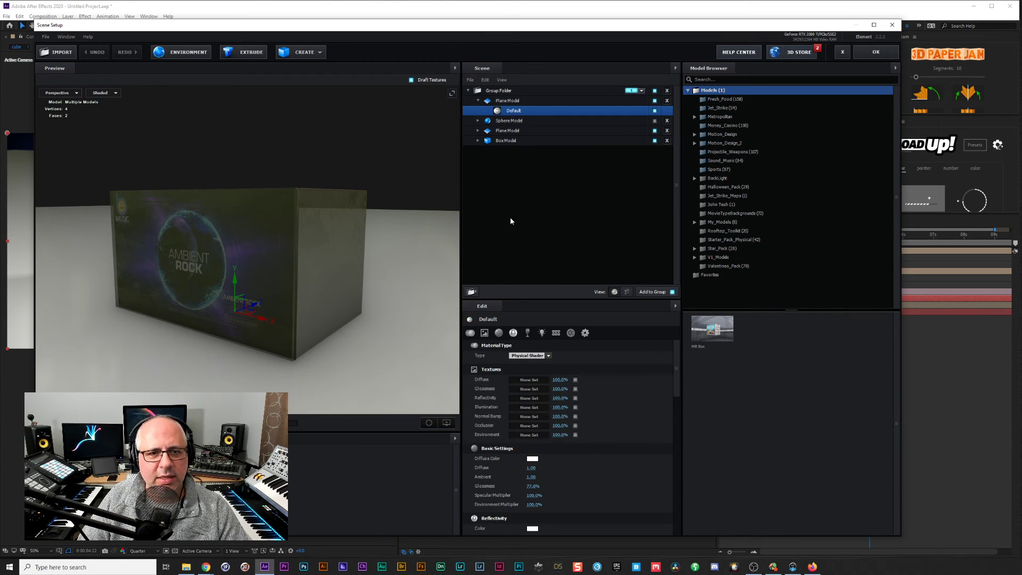
click(585, 333)
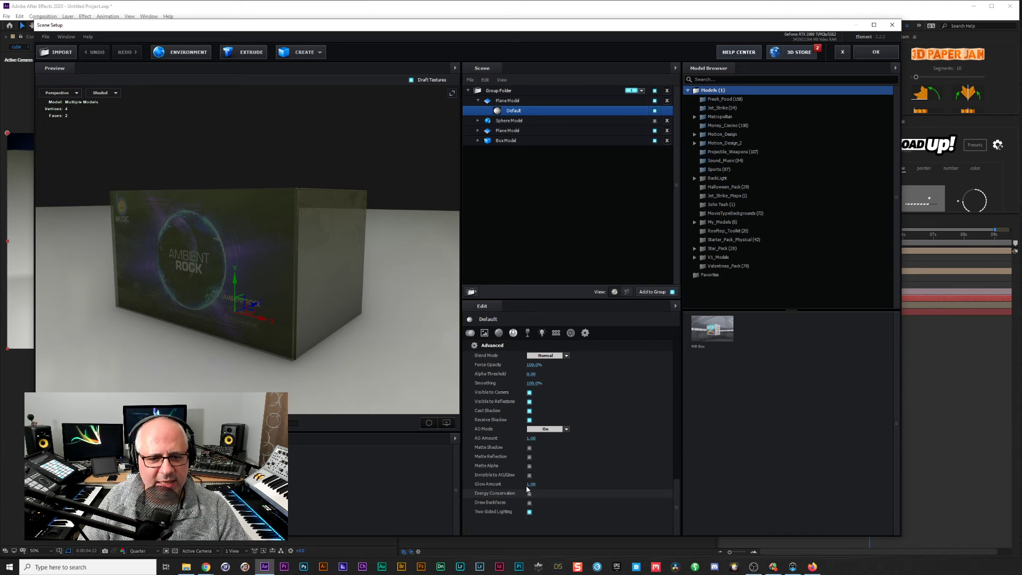
click(529, 448)
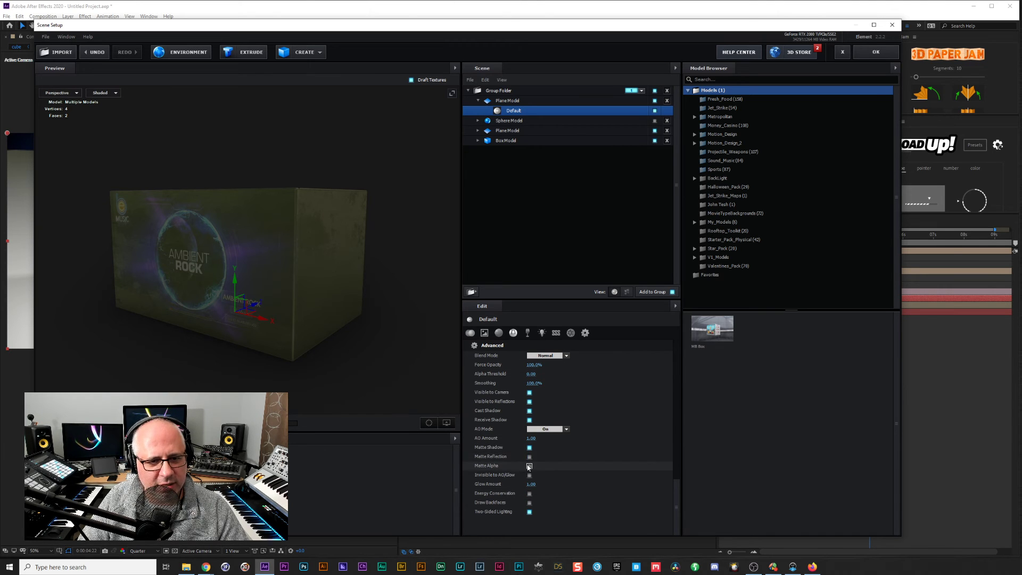
click(530, 457)
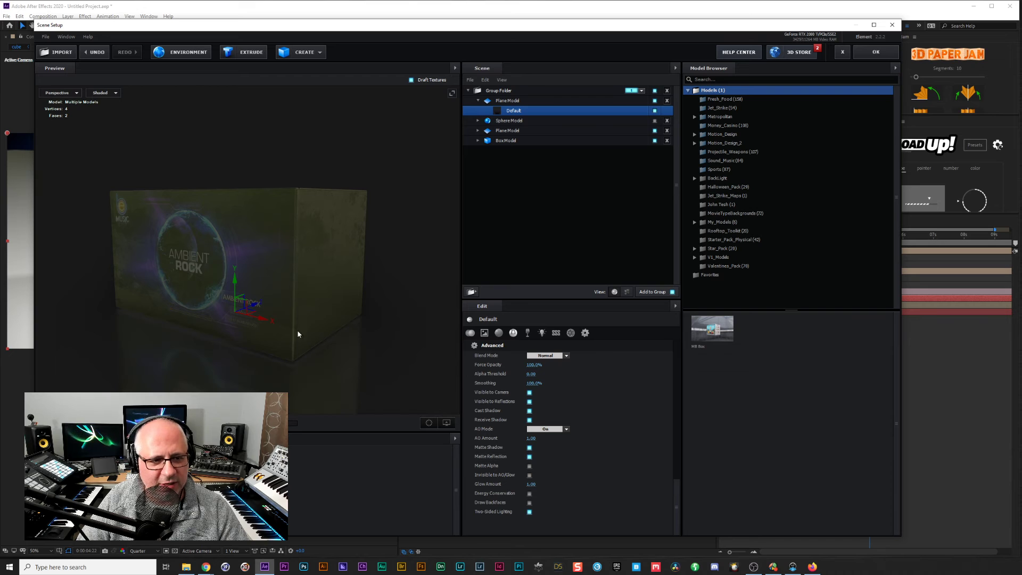
click(876, 52)
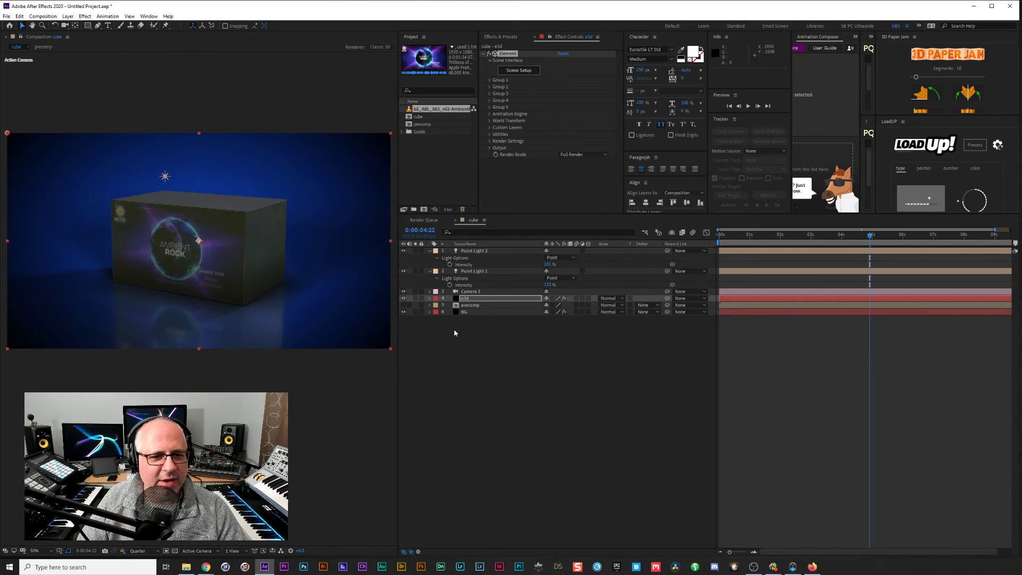
Change the Inner Color of the BG layer's radial gradient to a slightly lighter blue.
click(472, 313)
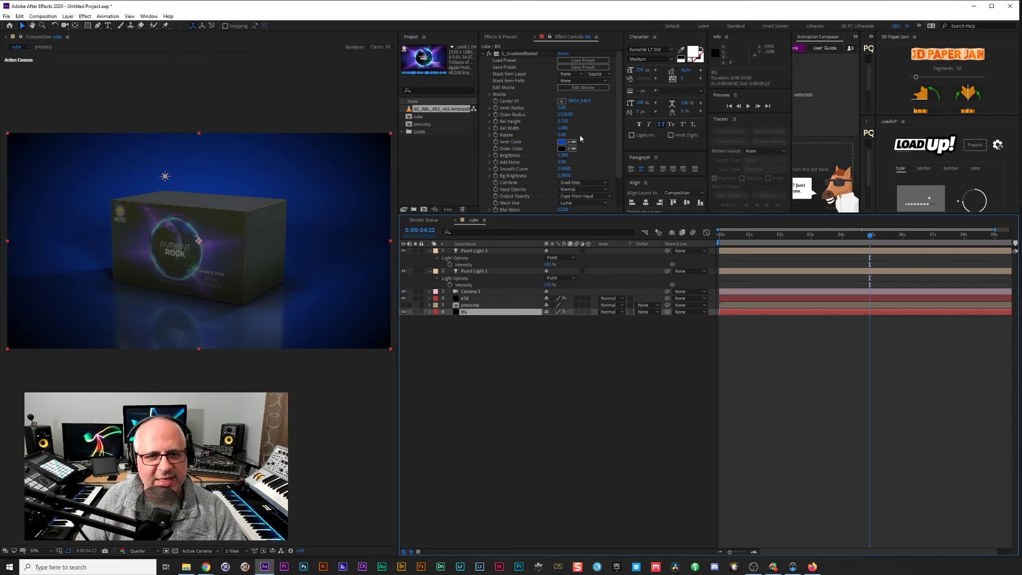
click(562, 142)
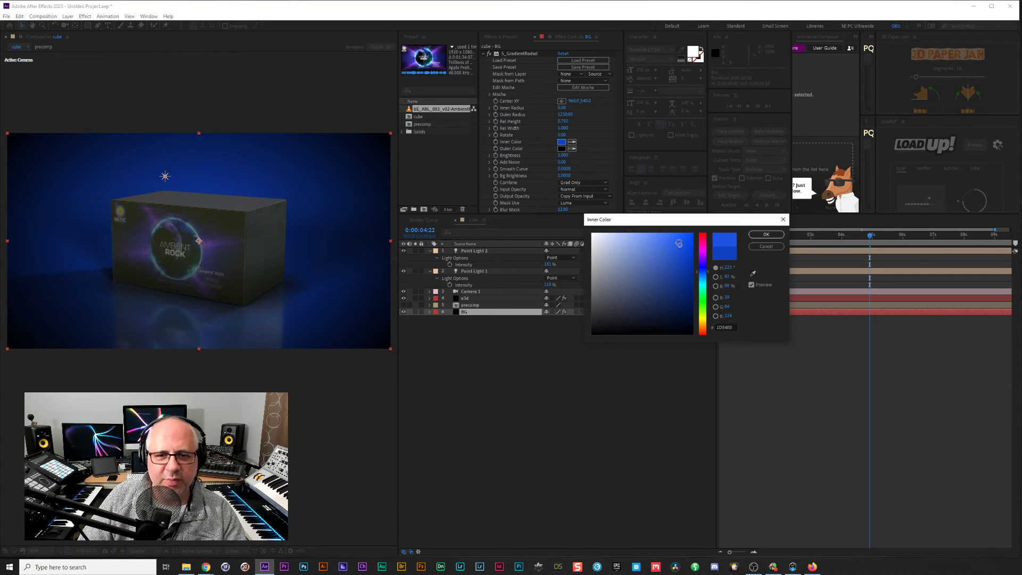
click(675, 241)
click(767, 235)
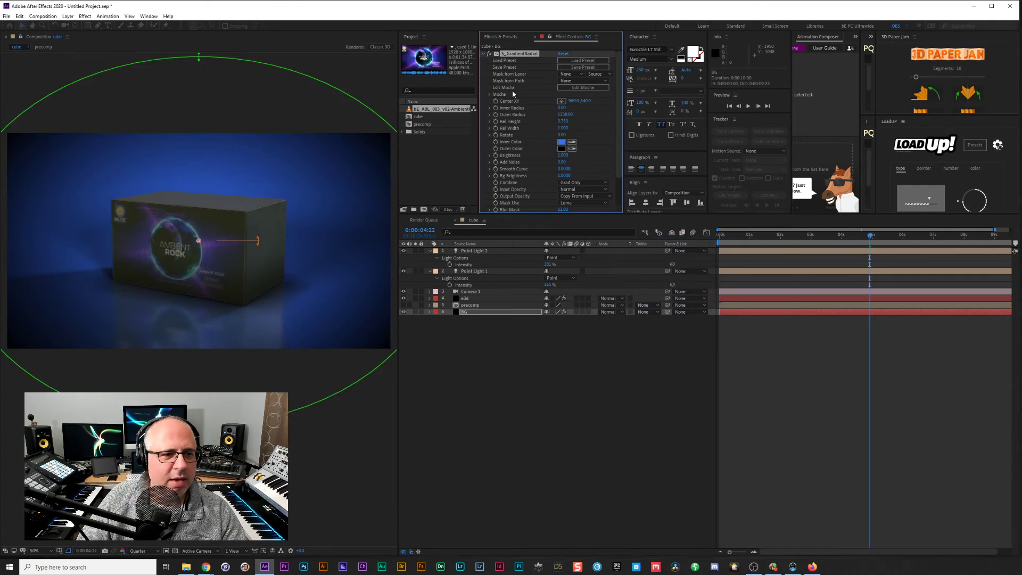
click(563, 150)
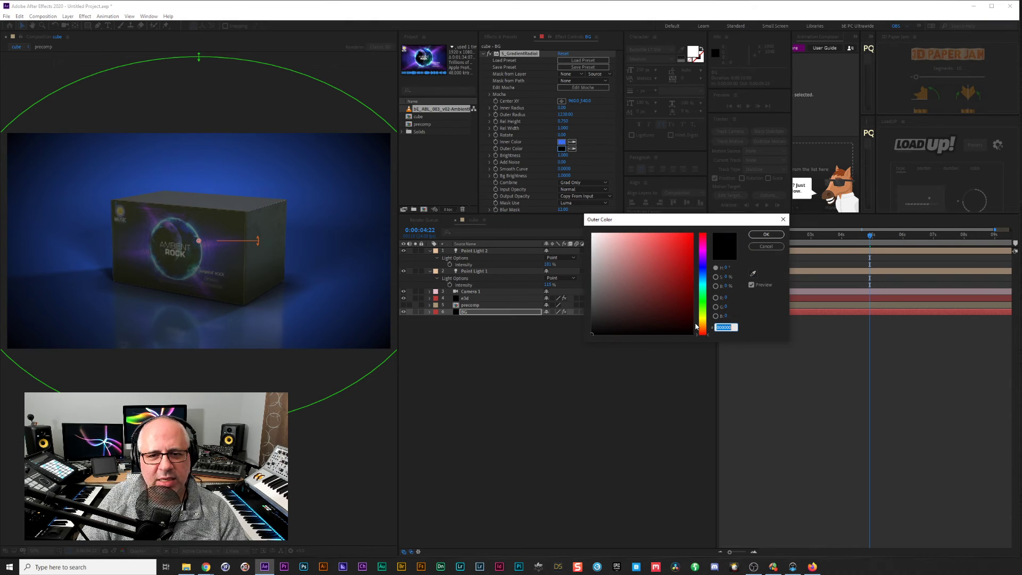
click(591, 329)
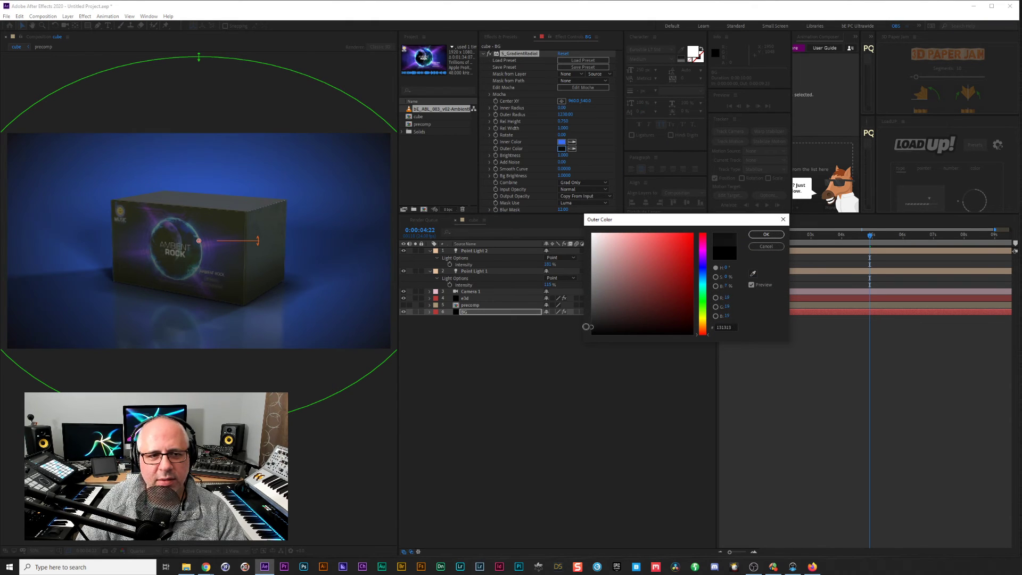
click(766, 246)
Set the BG gradient's Outer Color to dark blue 001446, starting from the sampled inner blue, and widen its Outer Radius to about 1670.
click(572, 149)
click(562, 142)
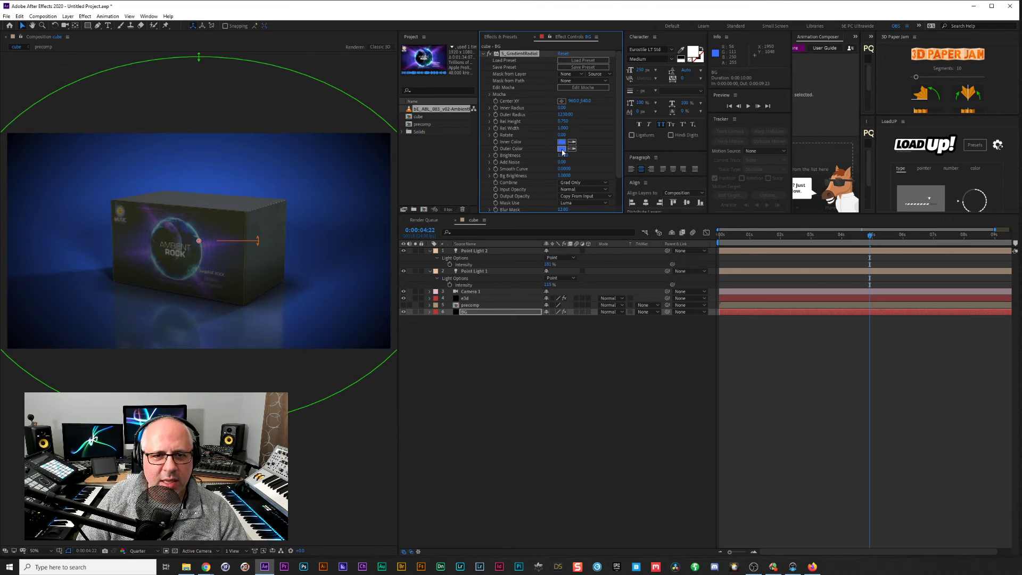
click(562, 149)
mouse_move(692, 269)
mouse_down()
mouse_move(693, 320)
mouse_move(706, 311)
mouse_up()
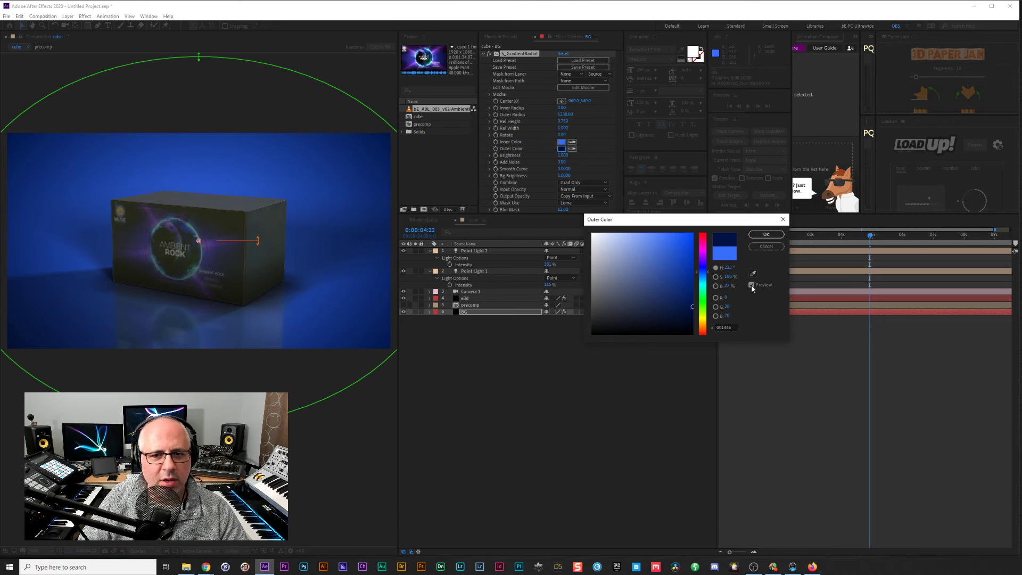
click(766, 234)
drag(566, 114, 583, 114)
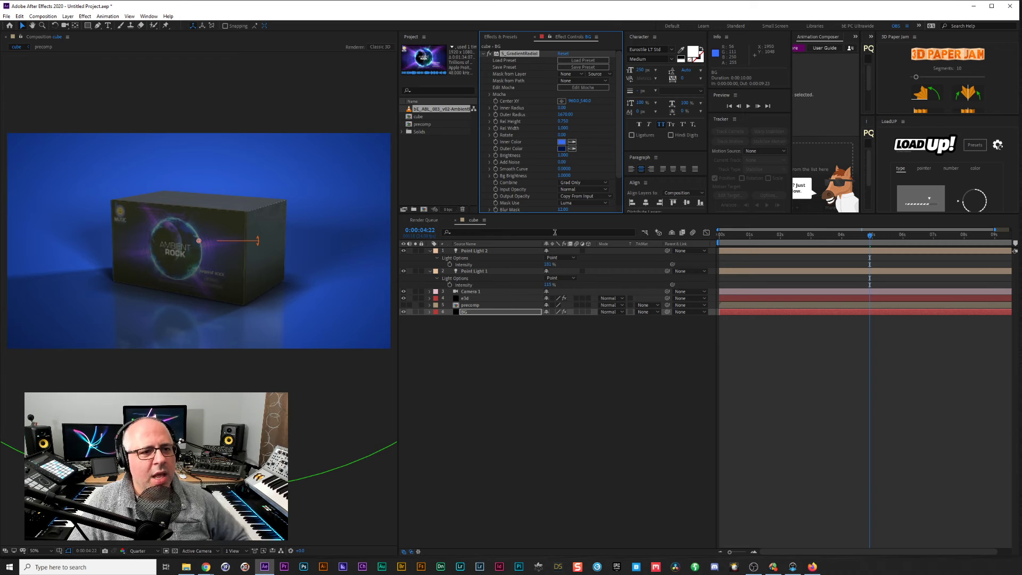
click(470, 429)
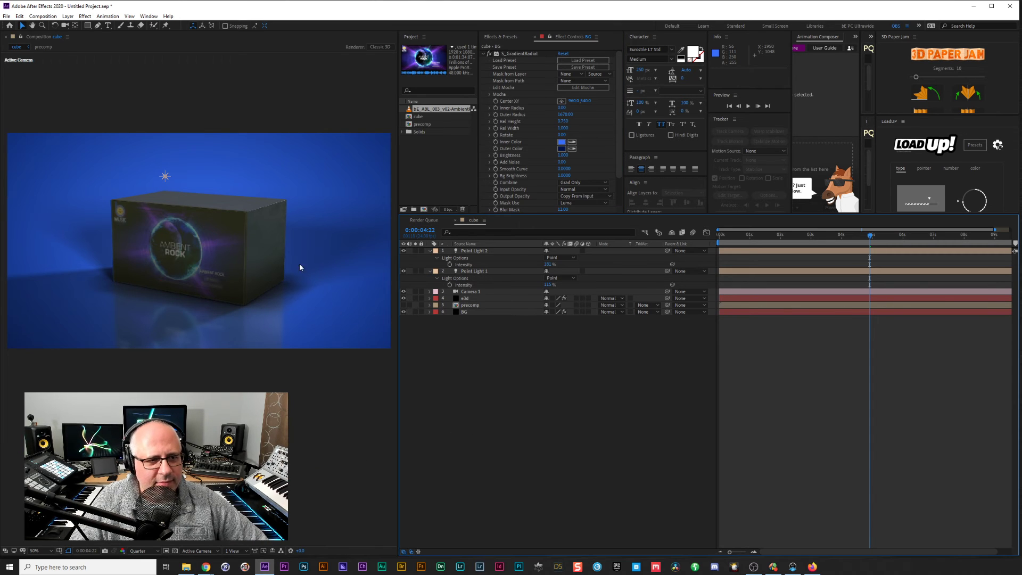
Try the 360 and Product presets for Add Lighting in the e3d layer's render settings.
click(440, 298)
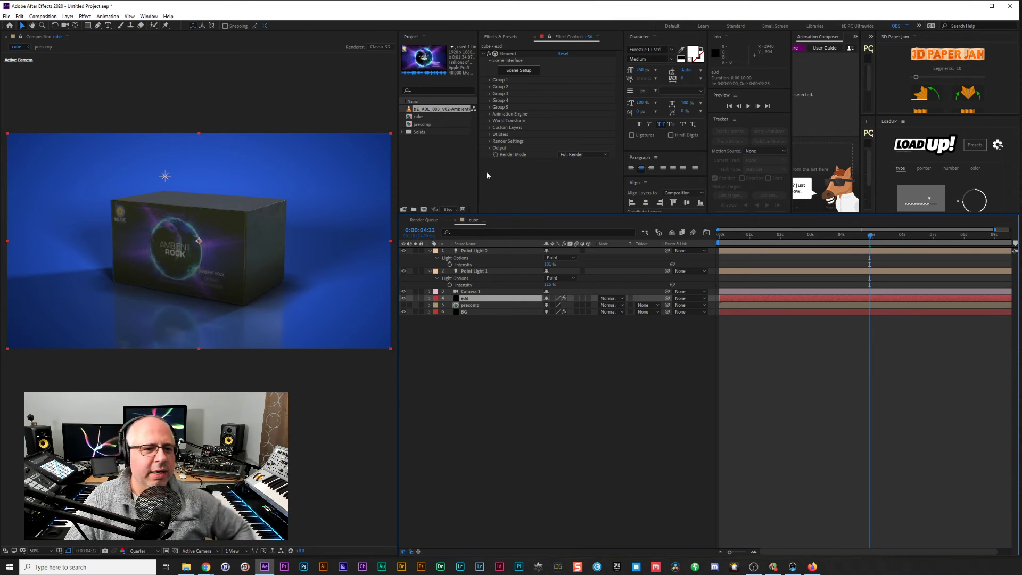
click(489, 141)
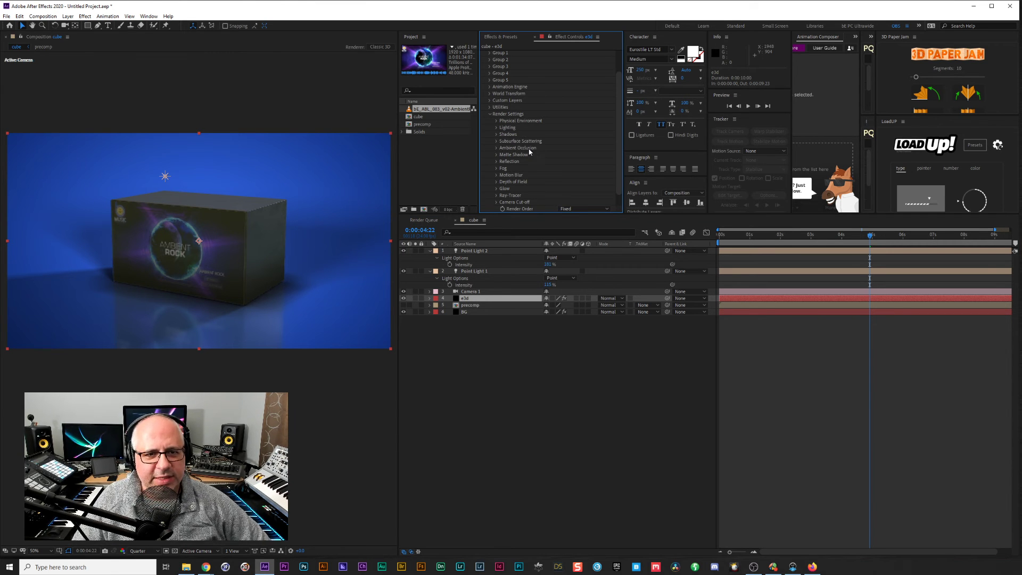
click(496, 129)
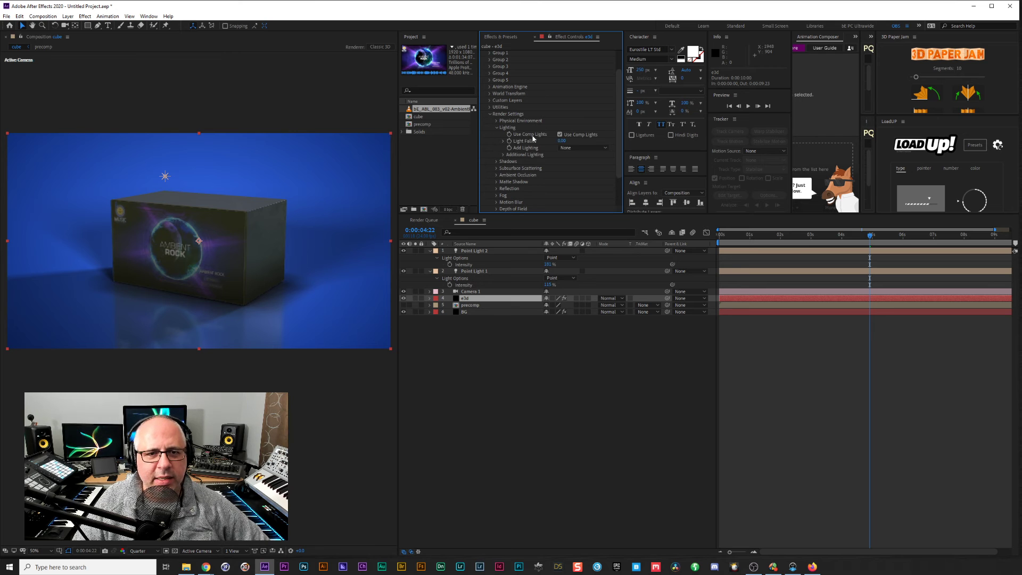
click(577, 151)
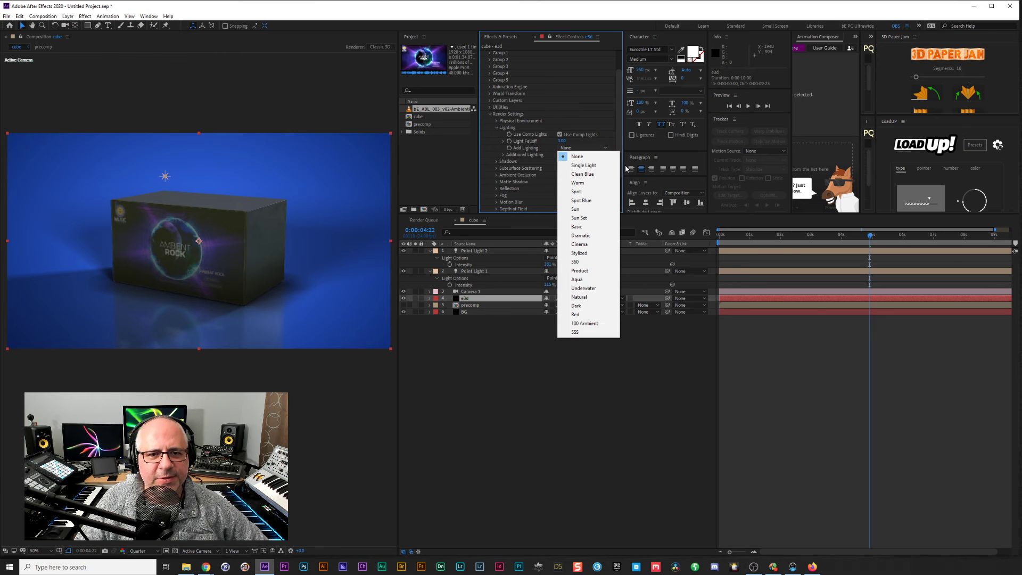
click(578, 264)
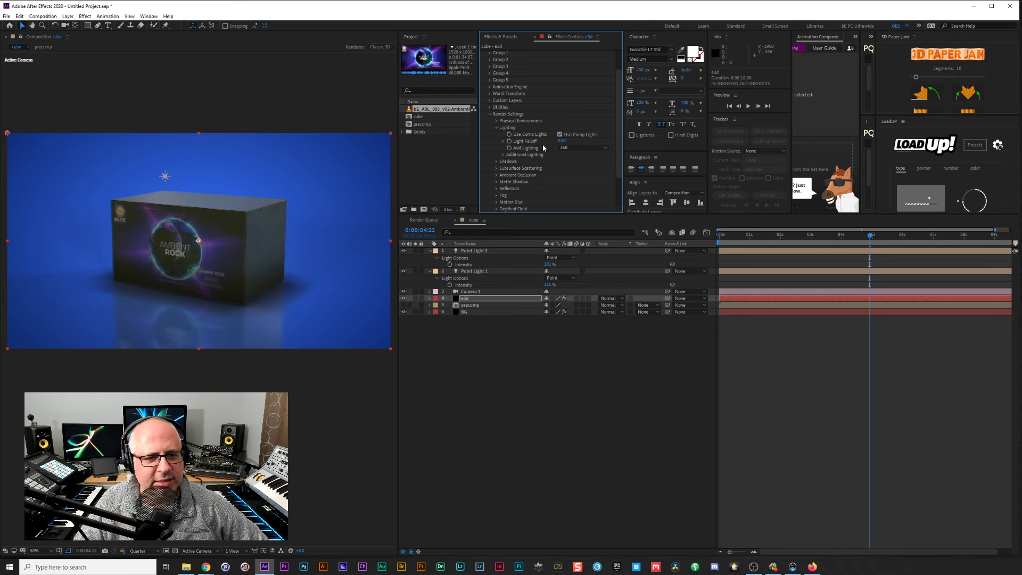
click(582, 146)
click(588, 275)
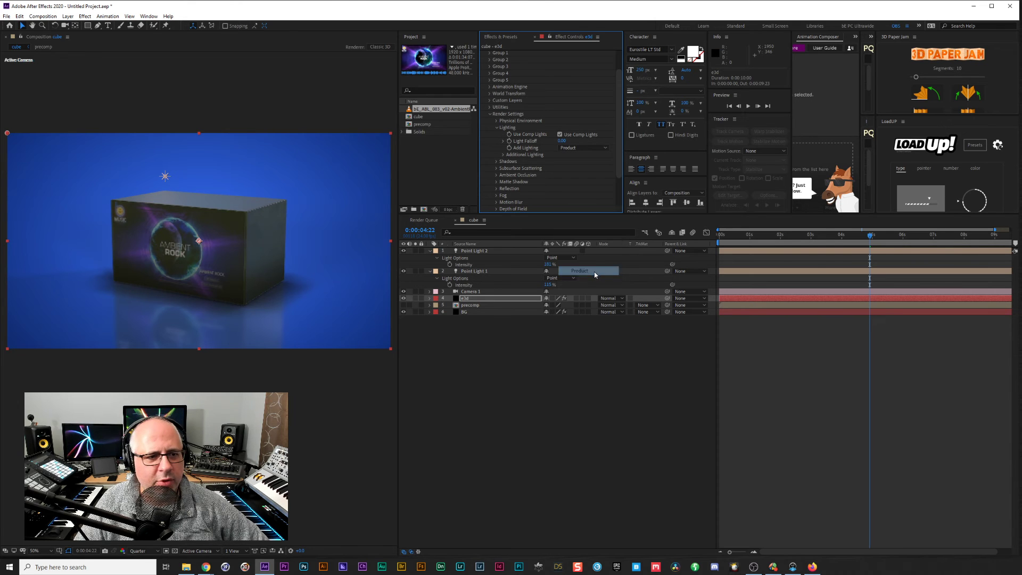
Try the Cinema and Basic lighting presets on the e3d layer and return Add Lighting to None.
click(578, 148)
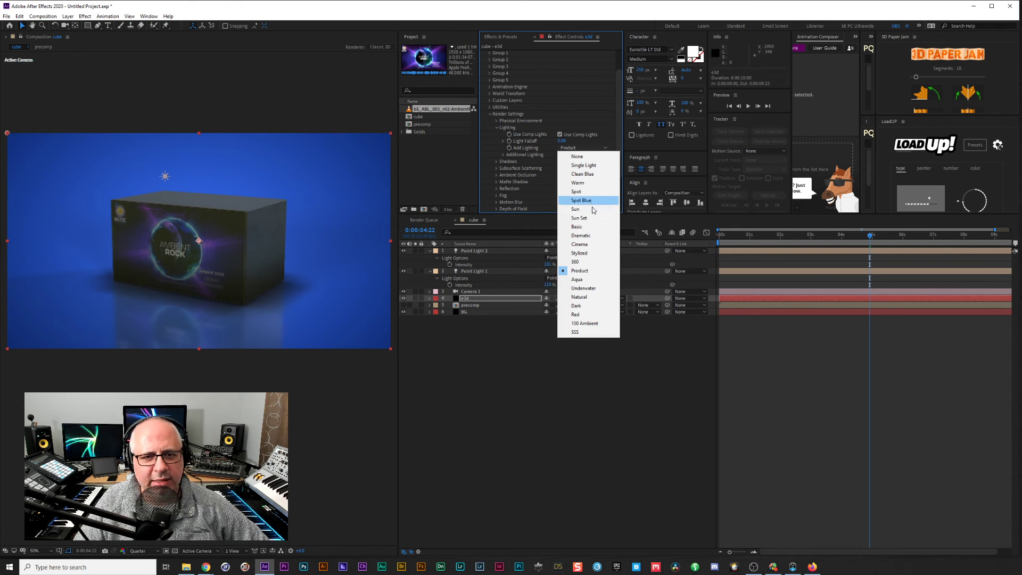
click(586, 244)
click(587, 146)
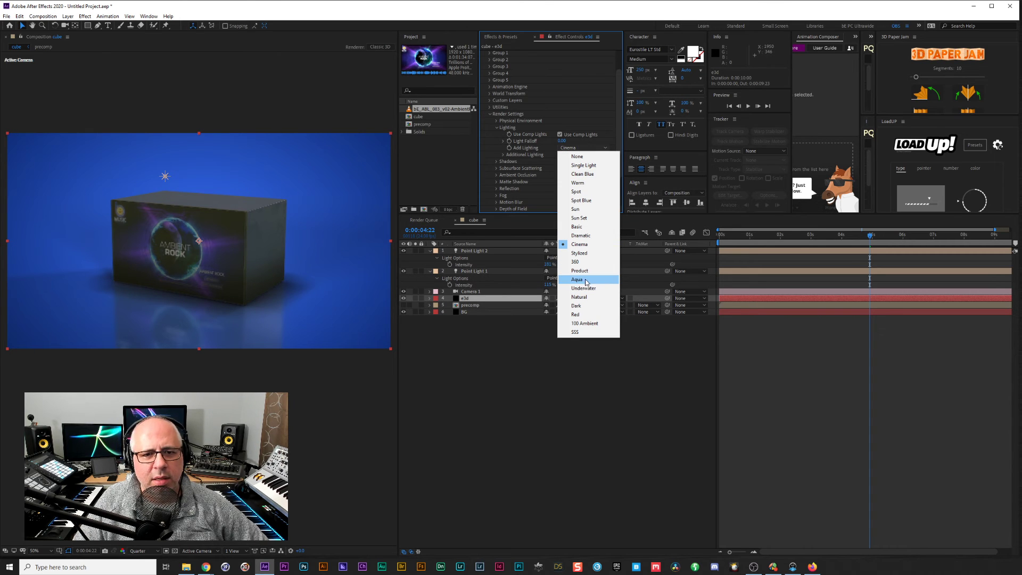
click(588, 228)
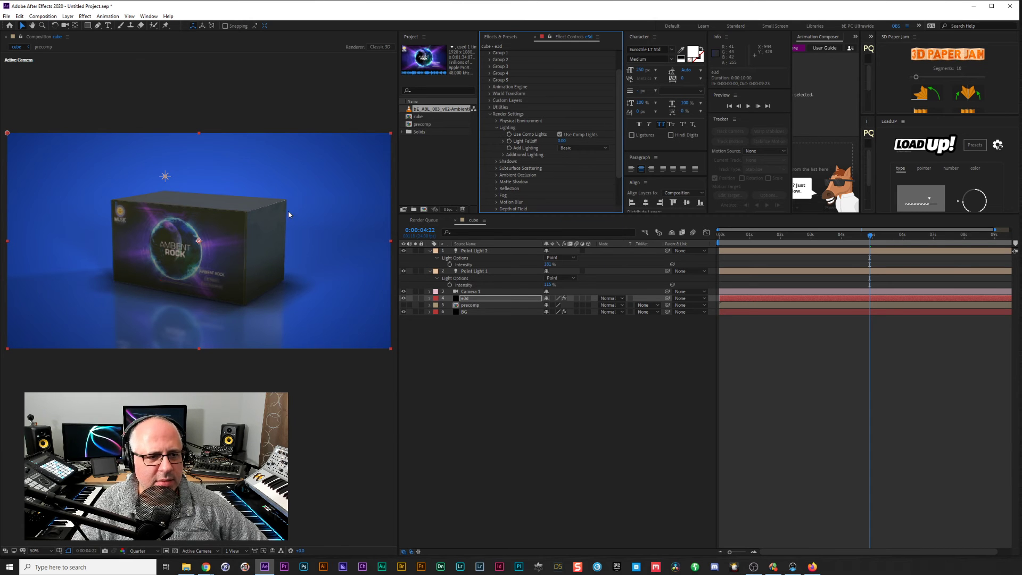
click(595, 147)
click(581, 152)
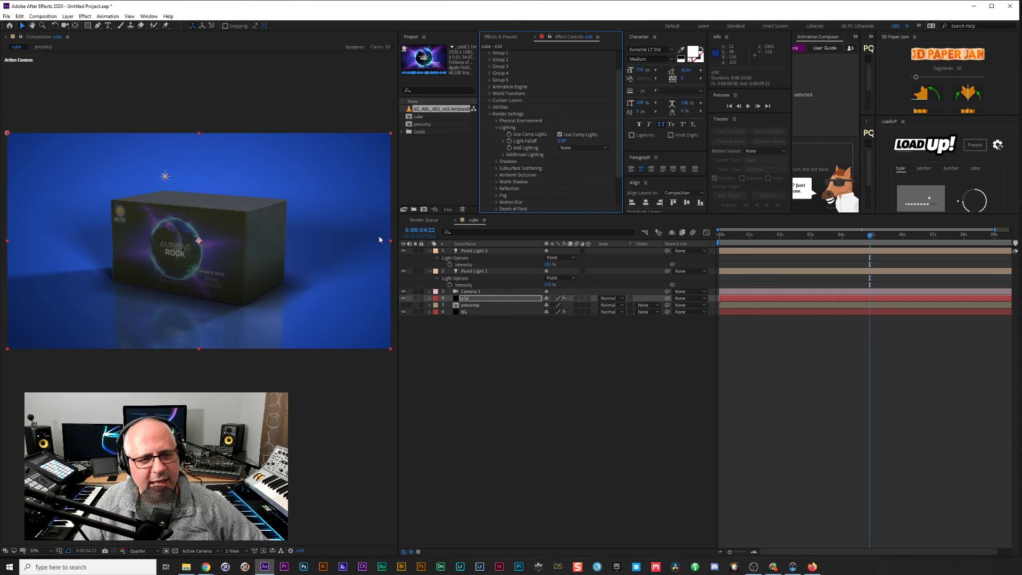
click(490, 114)
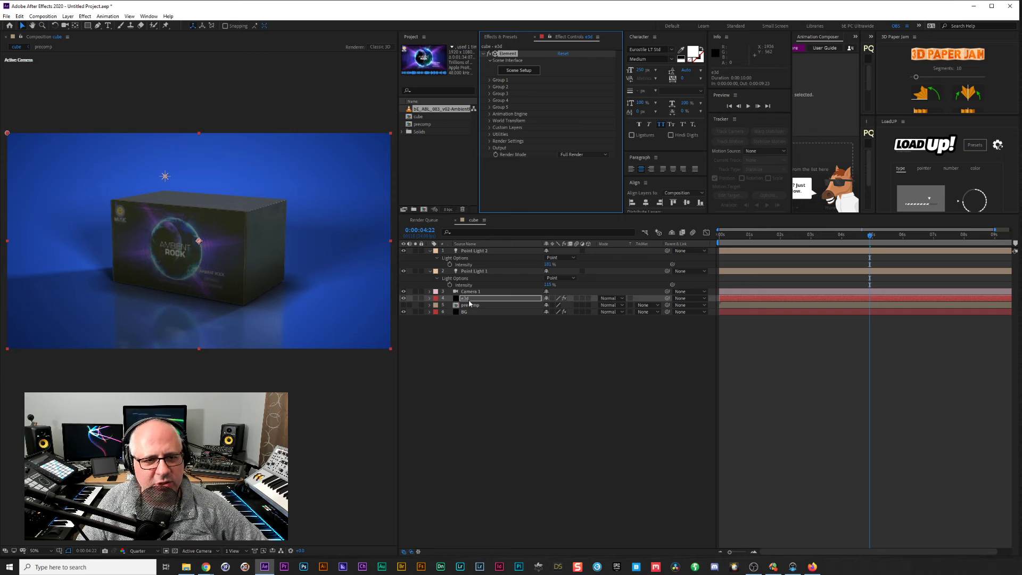
In the e3d layer's Scene Setup, replace the environment map with the Basic_2K_15 city image.
click(469, 299)
click(519, 71)
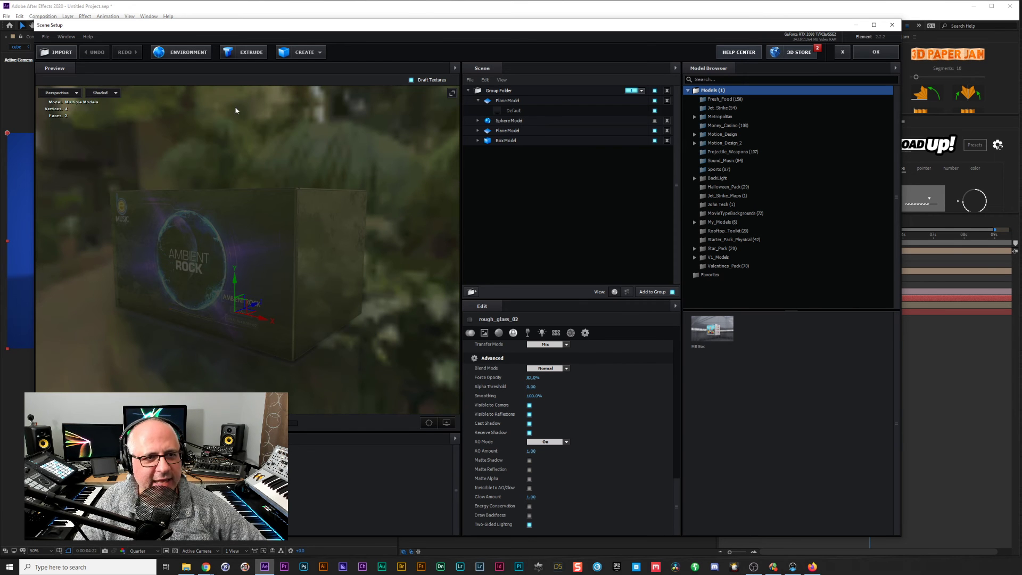
click(186, 52)
click(485, 232)
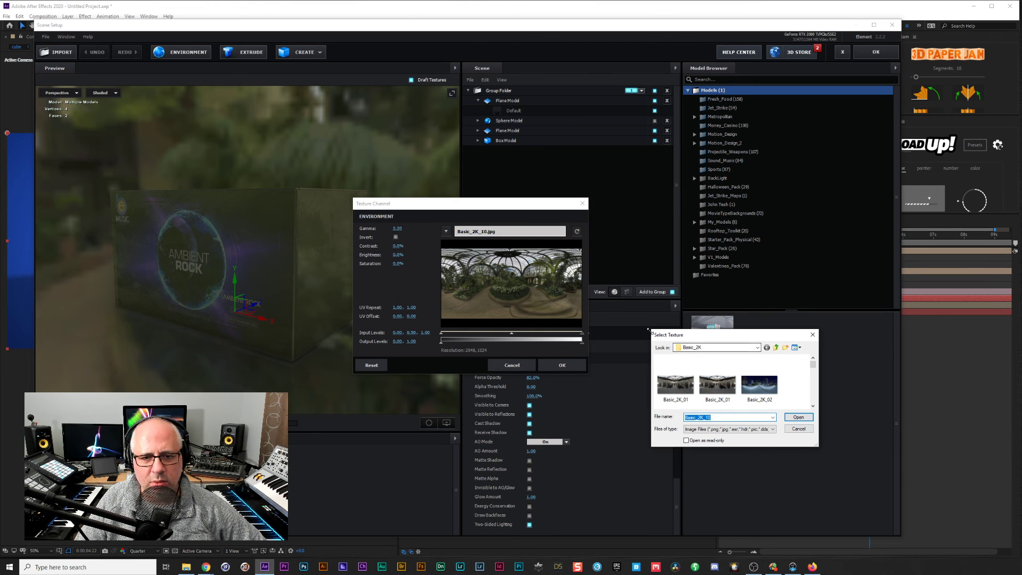
drag(649, 327, 438, 116)
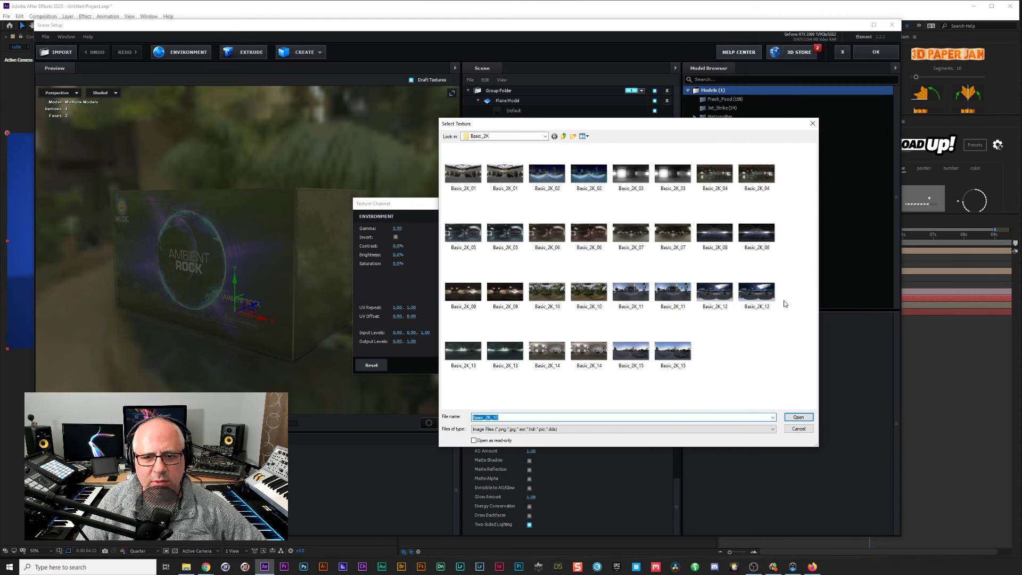
double_click(669, 359)
click(564, 366)
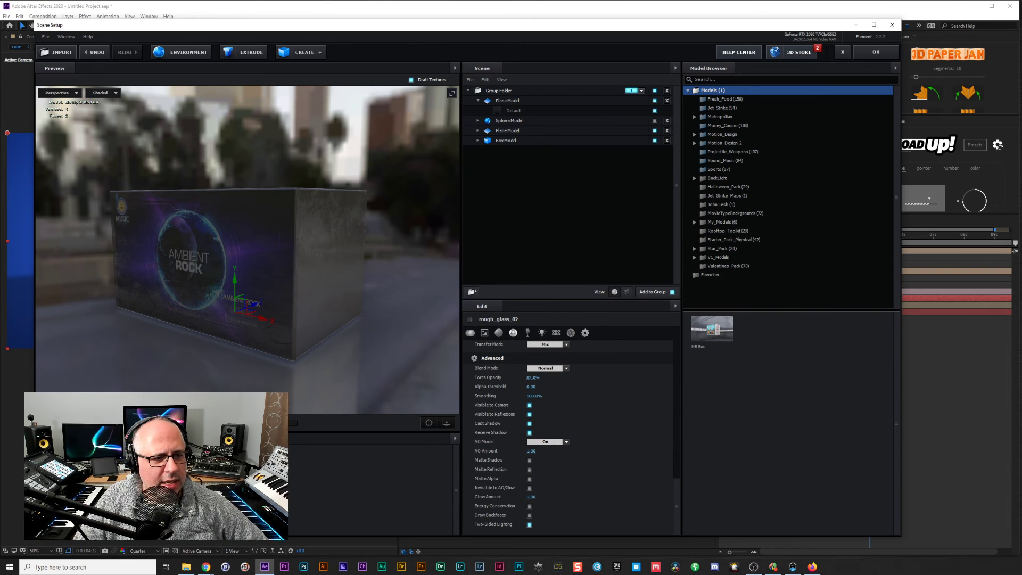
Lower the environment map's gamma, raise its brightness to about 19% and contrast to about 14%, and apply the scene.
click(182, 52)
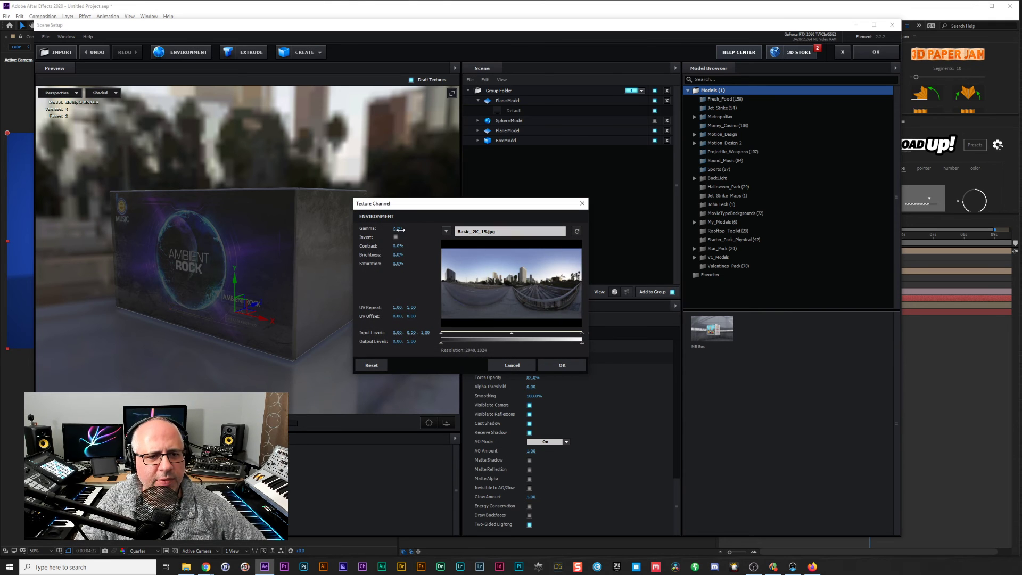
drag(395, 230, 411, 260)
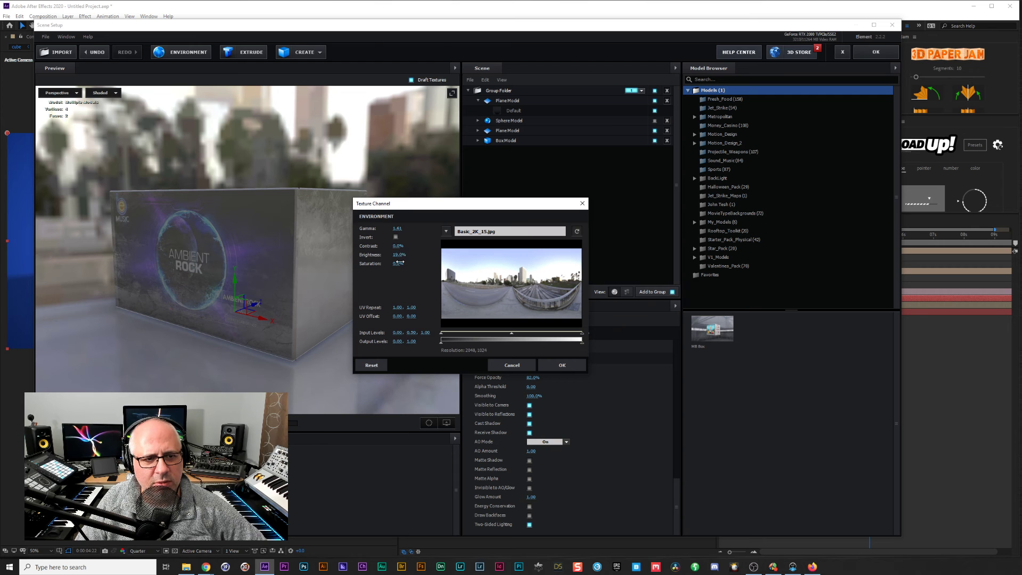
drag(398, 247, 406, 249)
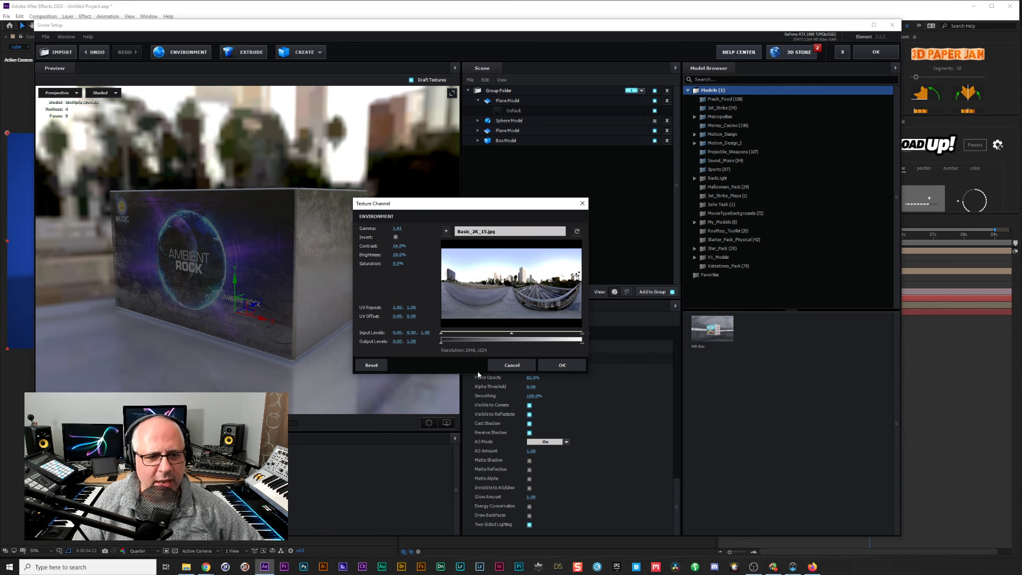
click(562, 366)
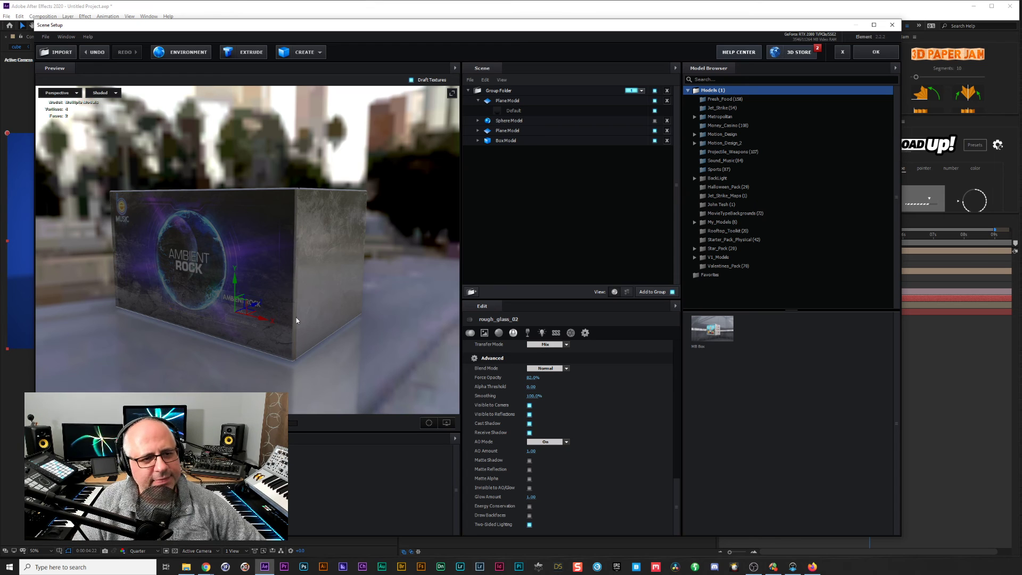
click(876, 52)
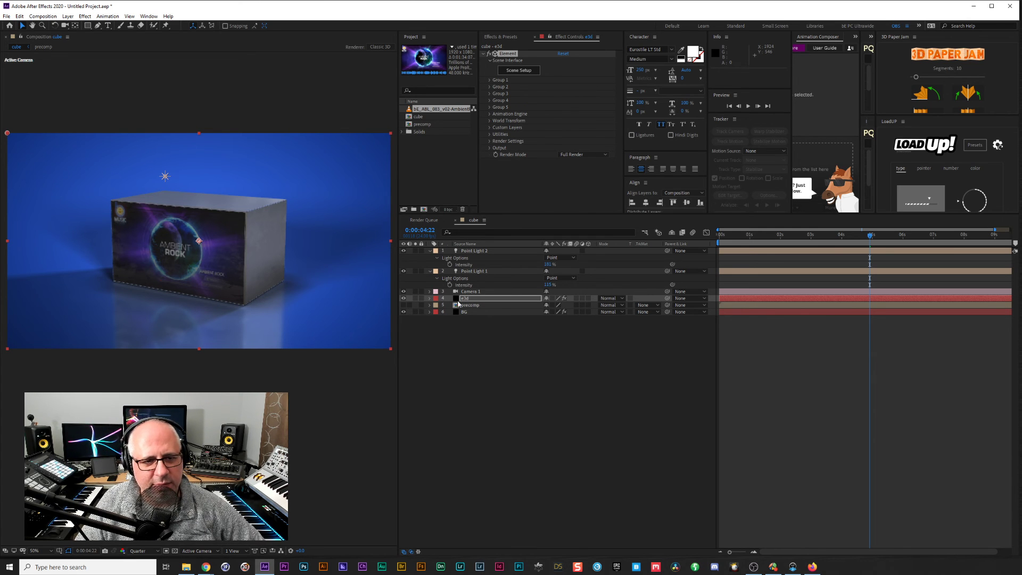
click(404, 299)
click(404, 299)
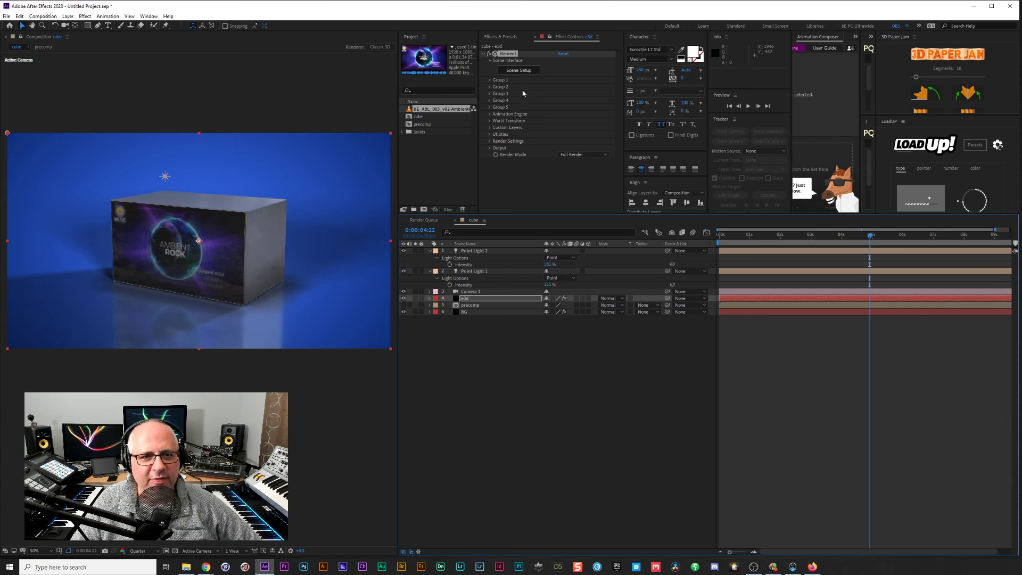
In Scene Setup, shift the artwork plane sideways toward the box's right edge, apply the scene and scrub the timeline to check it.
click(498, 141)
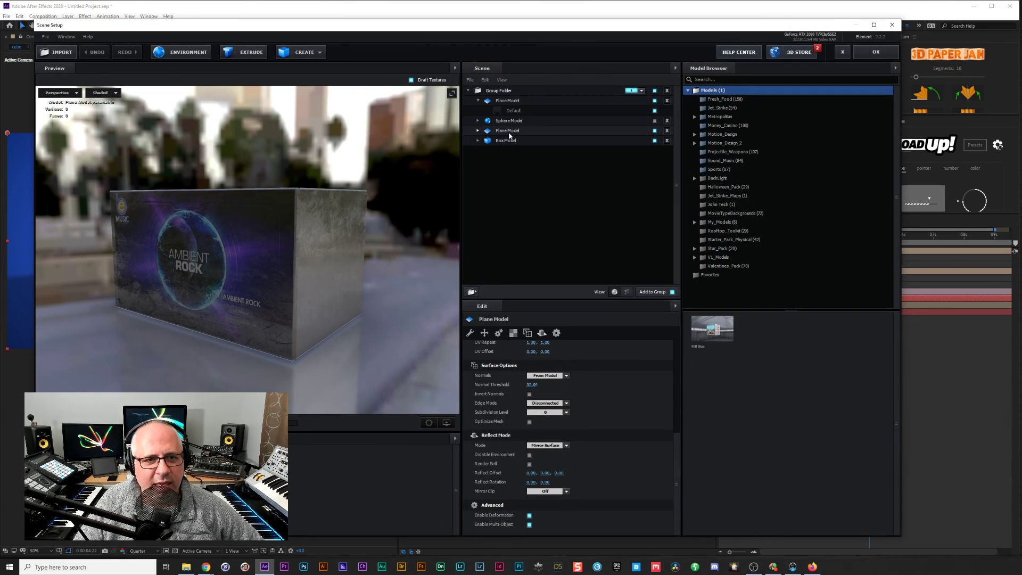
click(509, 131)
drag(213, 259, 239, 262)
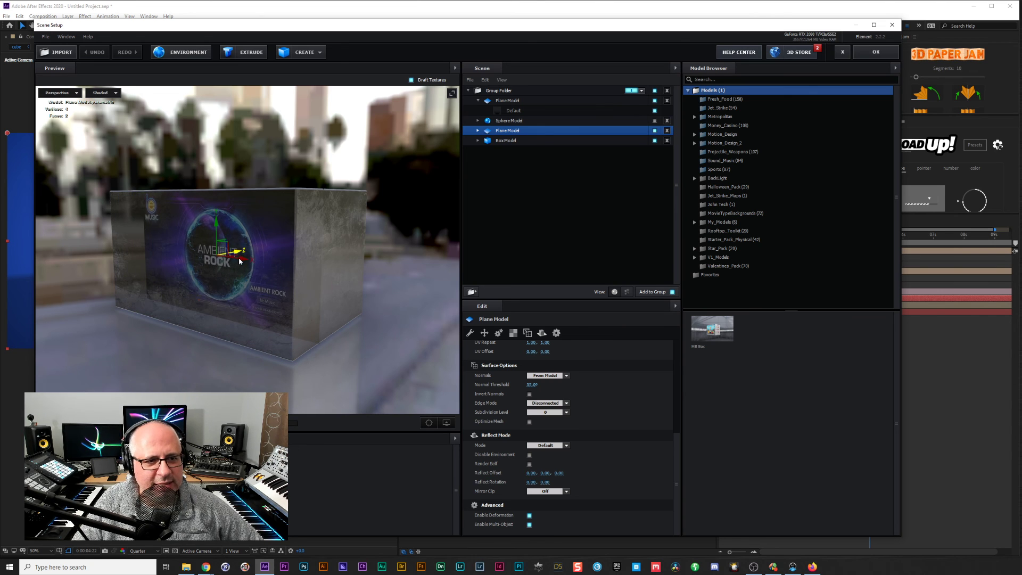
click(876, 52)
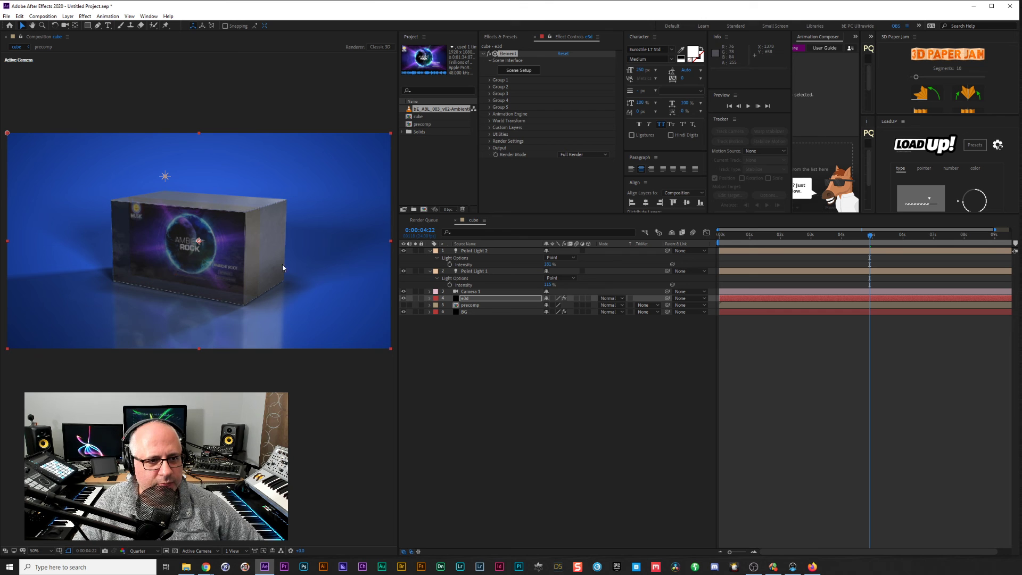
drag(726, 235, 756, 260)
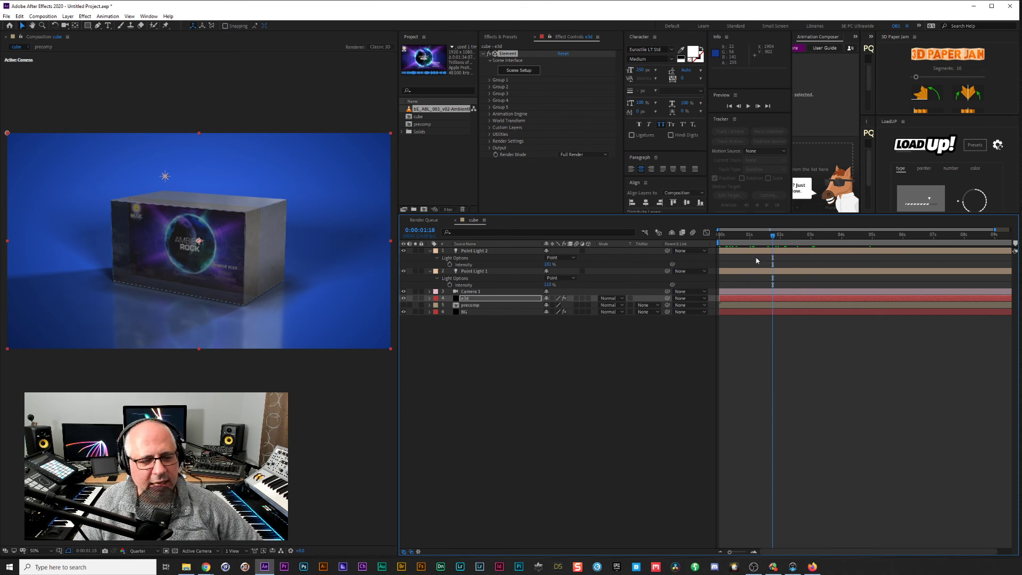